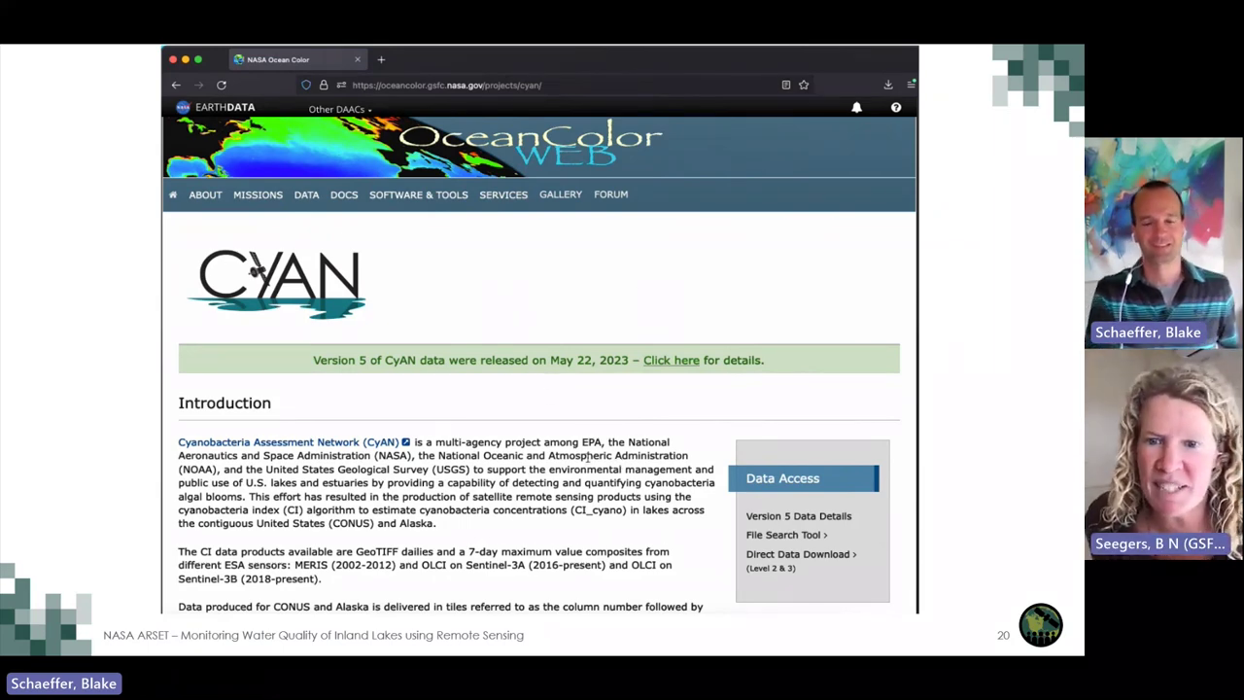
Step: Read through the CyAN project page, covering the satellite tile maps, DN guide, file naming convention, and trainings and tools
scroll(588, 457, "down", 3)
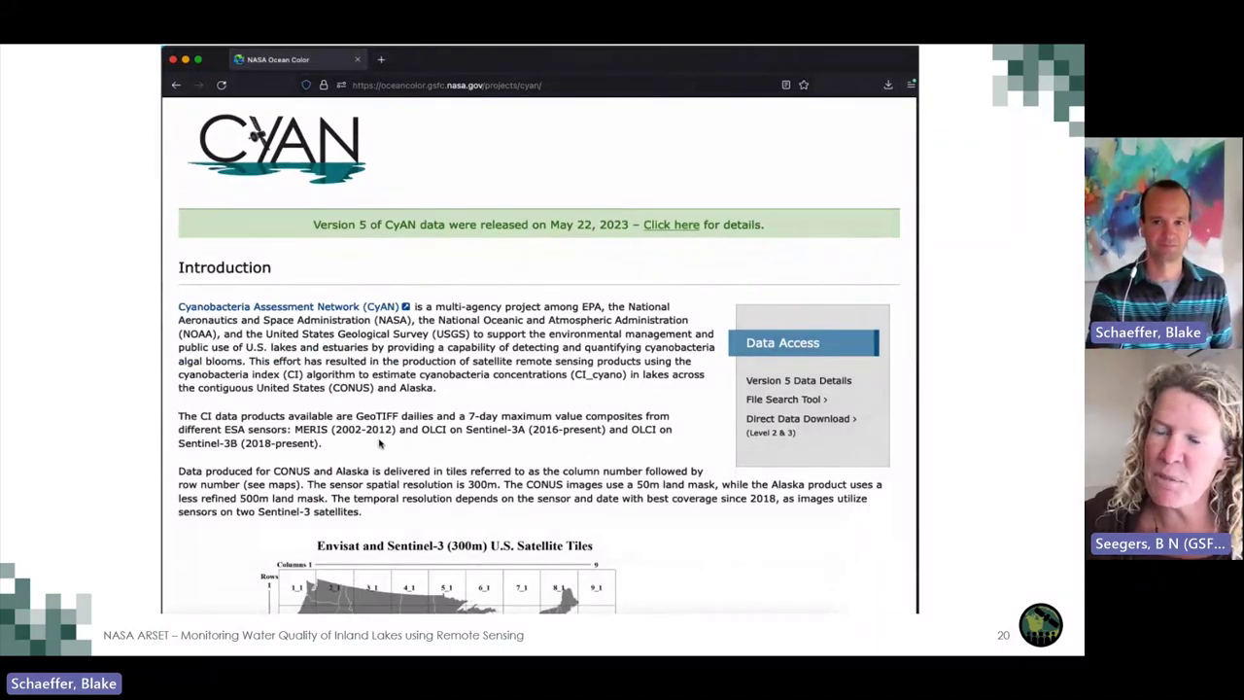
scroll(604, 446, "down", 5)
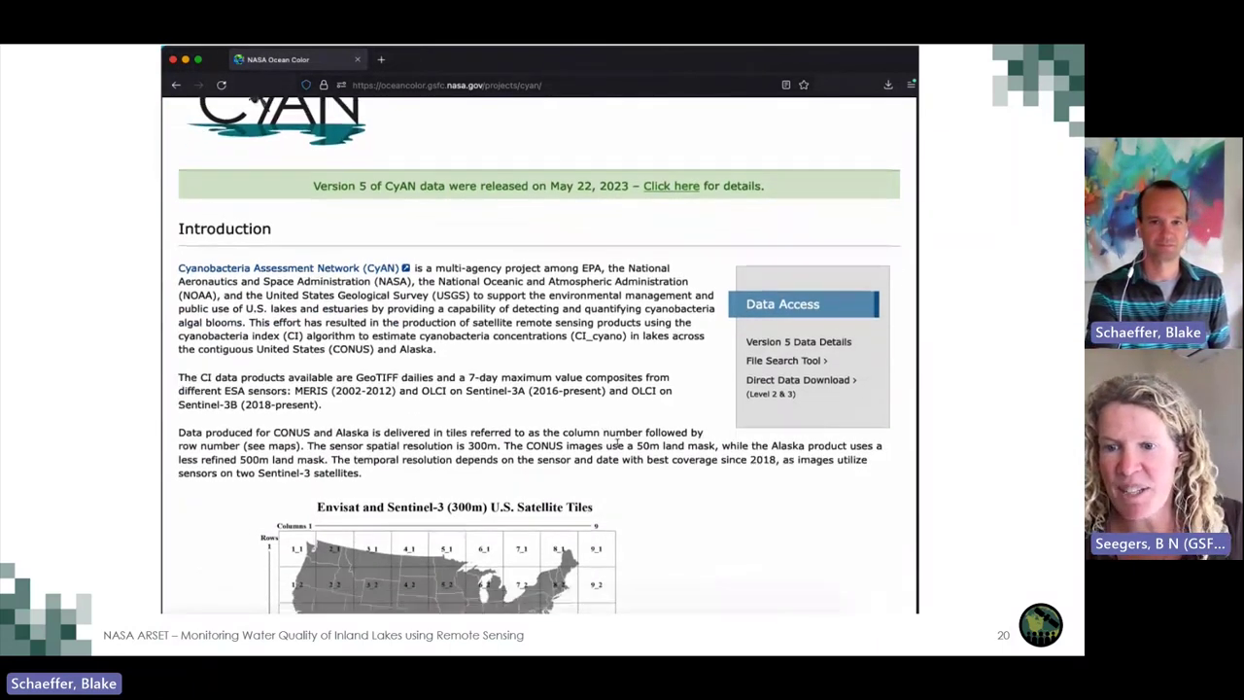
scroll(704, 467, "down", 3)
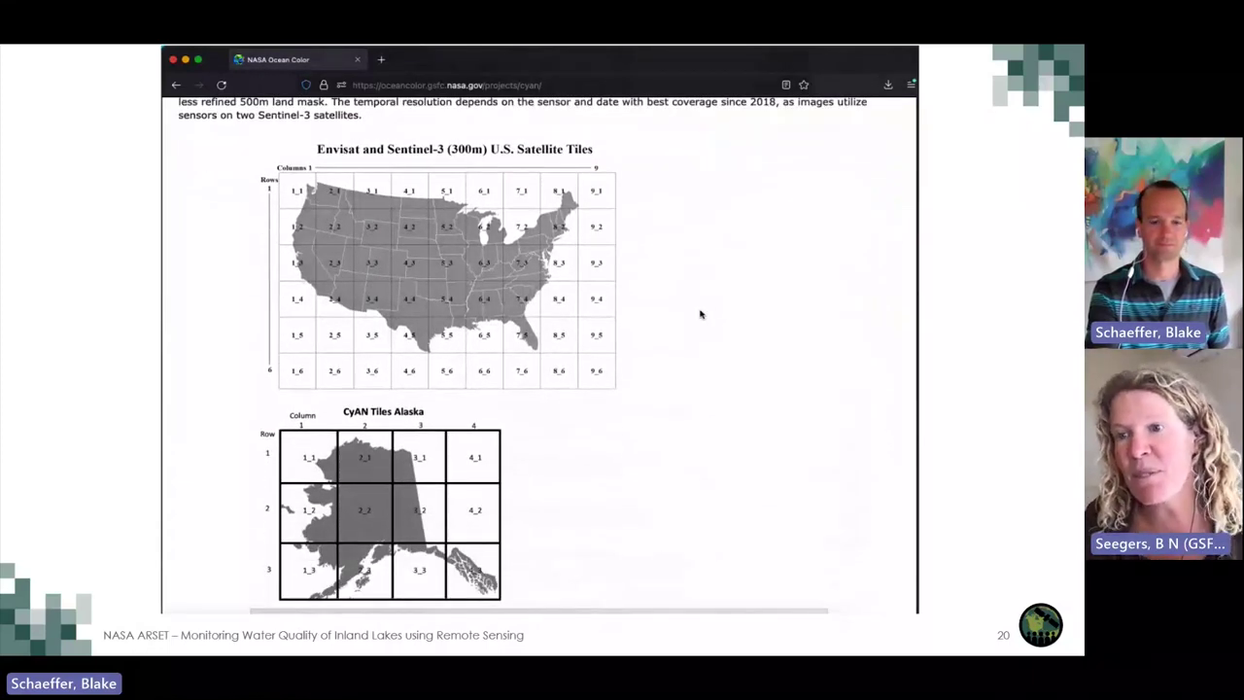
scroll(691, 328, "down", 1)
scroll(691, 328, "down", 2)
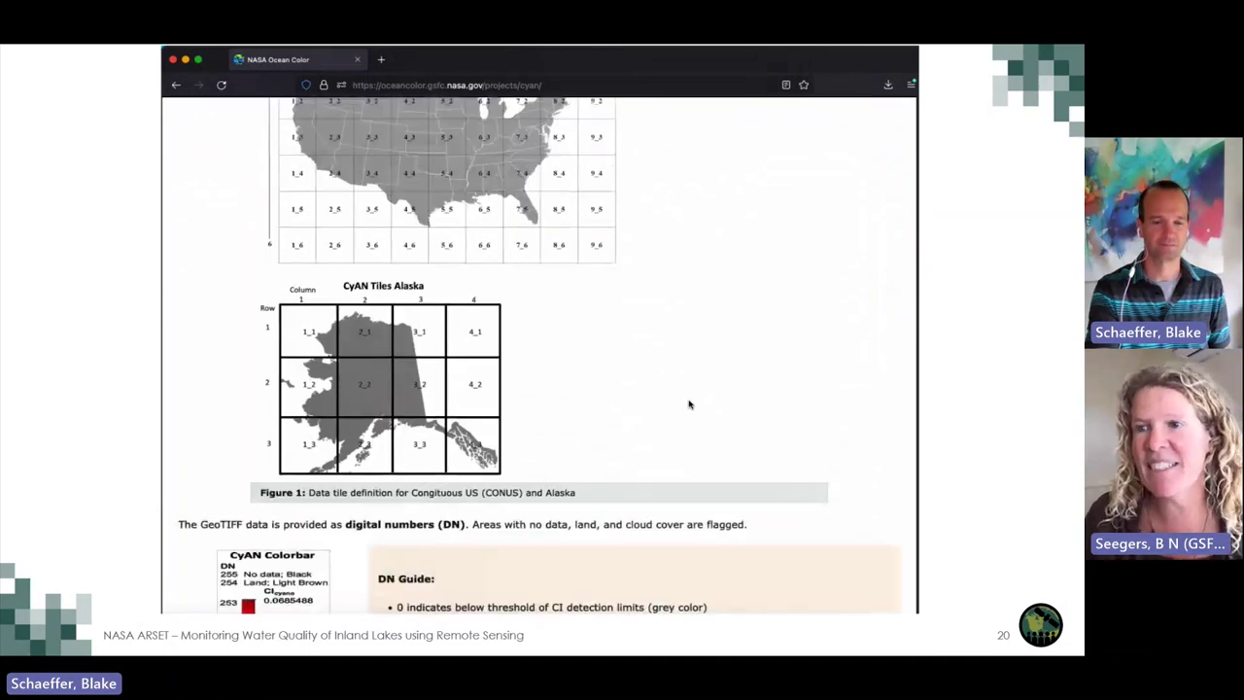
scroll(670, 389, "down", 4)
scroll(735, 422, "down", 4)
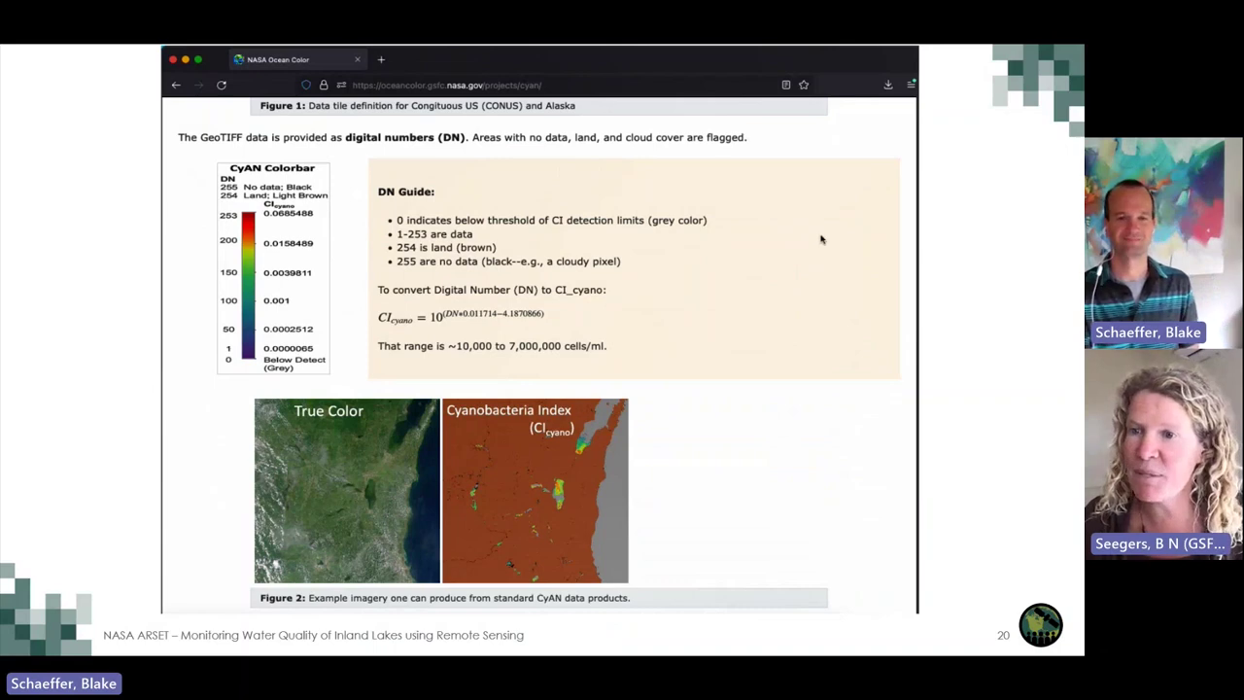
scroll(805, 312, "down", 5)
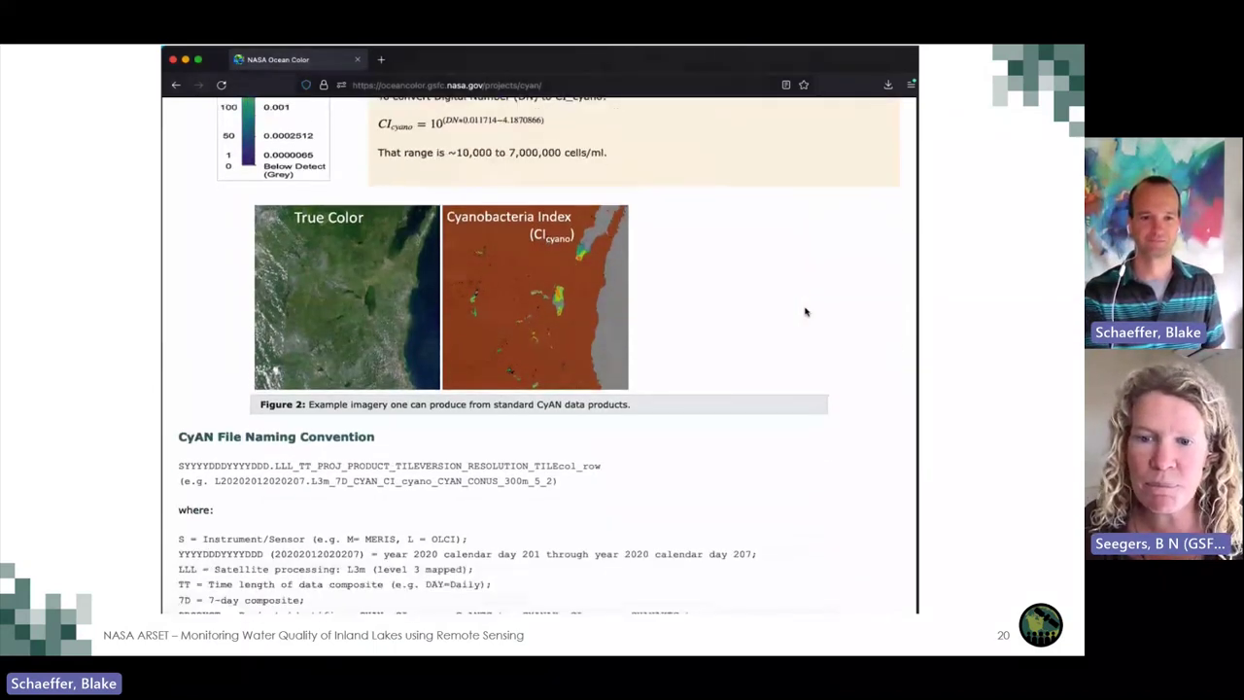
scroll(800, 309, "down", 1)
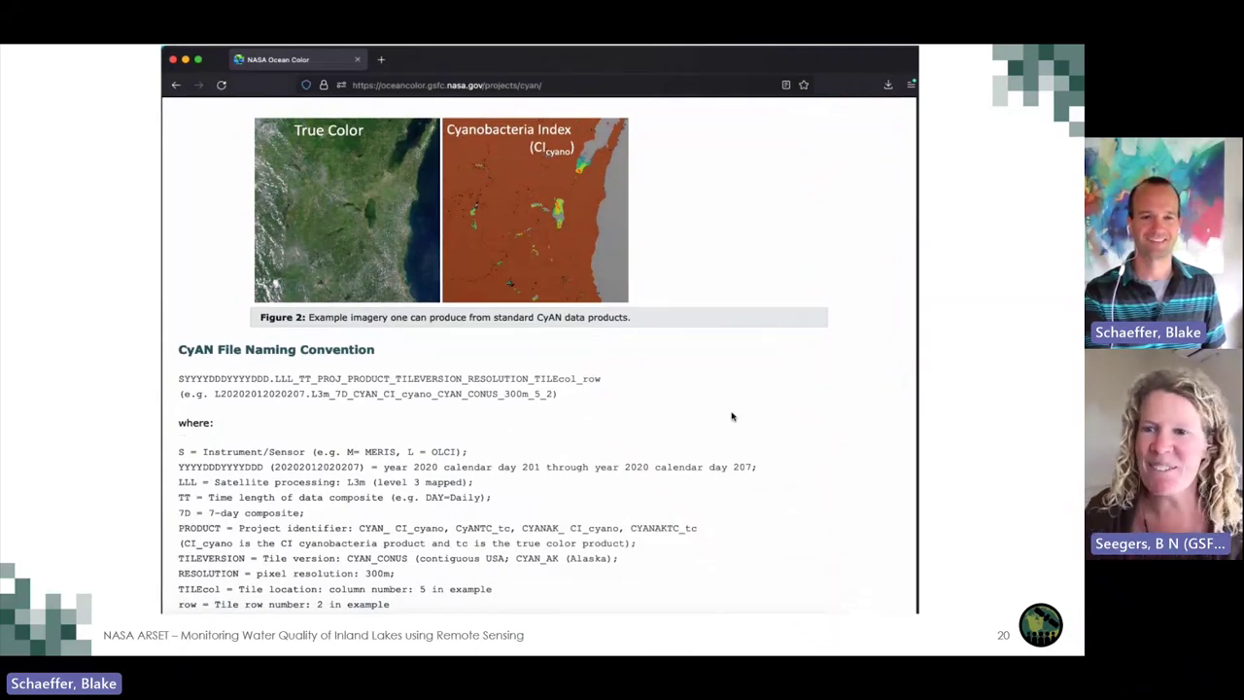
scroll(731, 418, "down", 2)
scroll(754, 452, "down", 7)
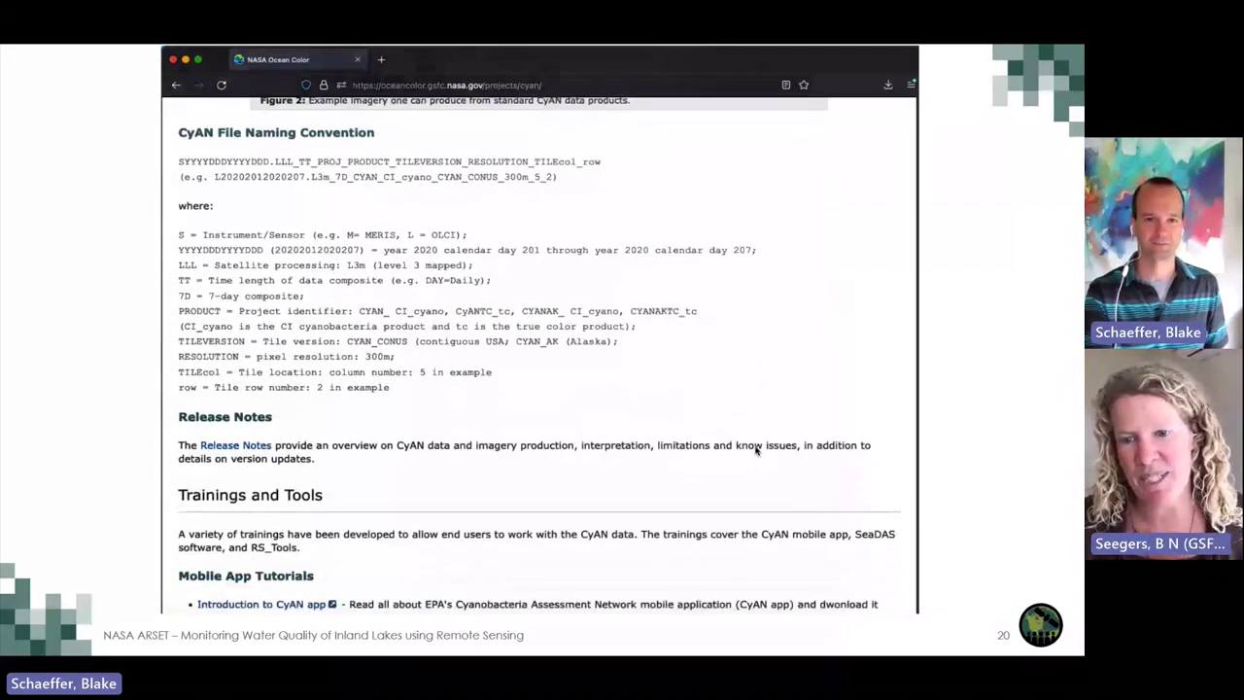
scroll(757, 447, "down", 1)
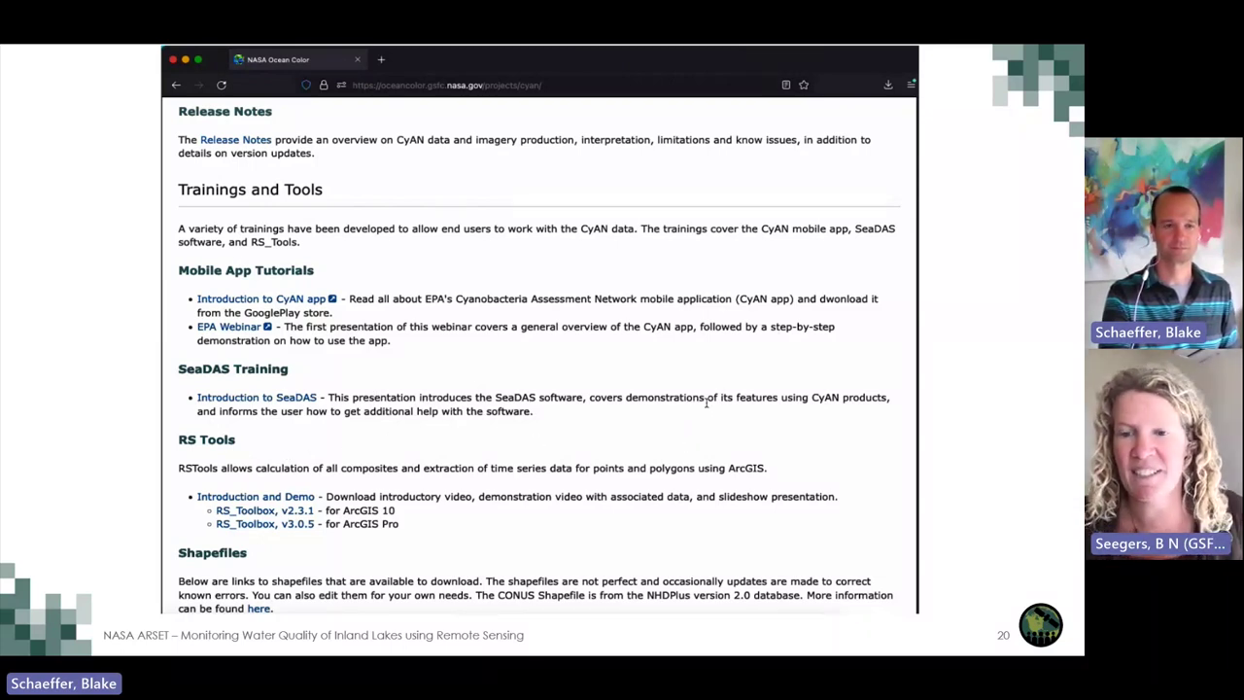
scroll(733, 392, "down", 1)
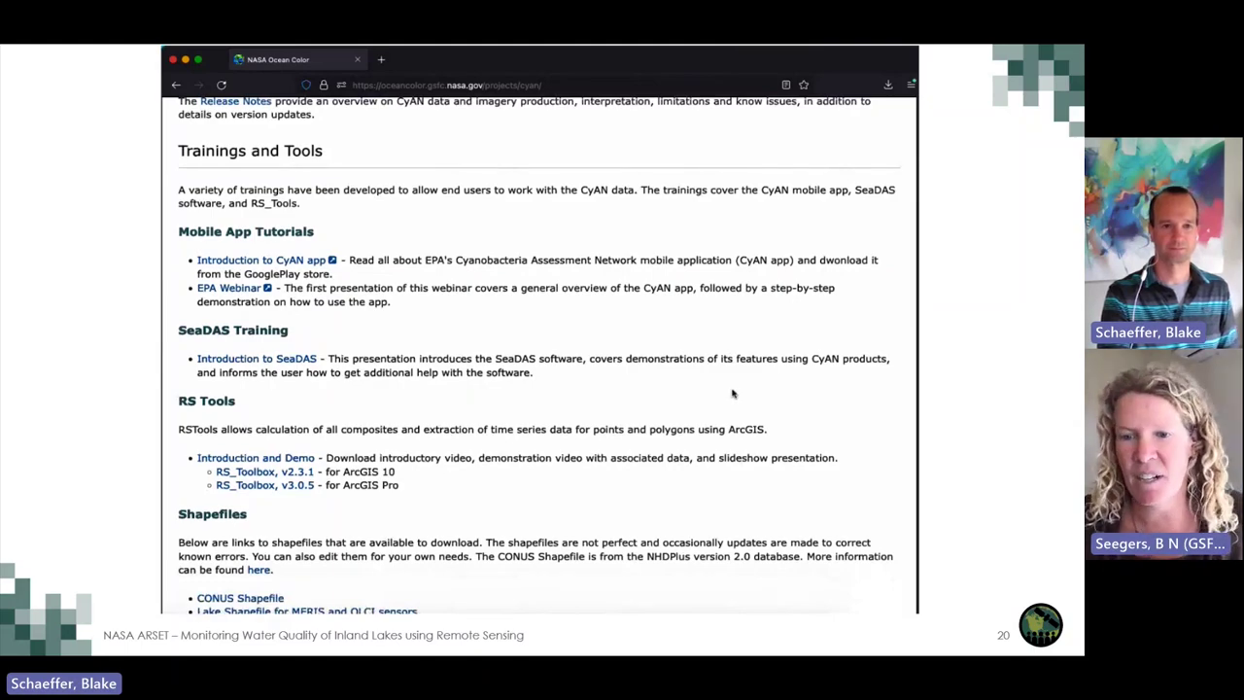
Step: Return to the project page's data access links and open the CyAN File Search Tool
scroll(609, 350, "up", 10)
scroll(609, 350, "up", 15)
scroll(597, 338, "up", 5)
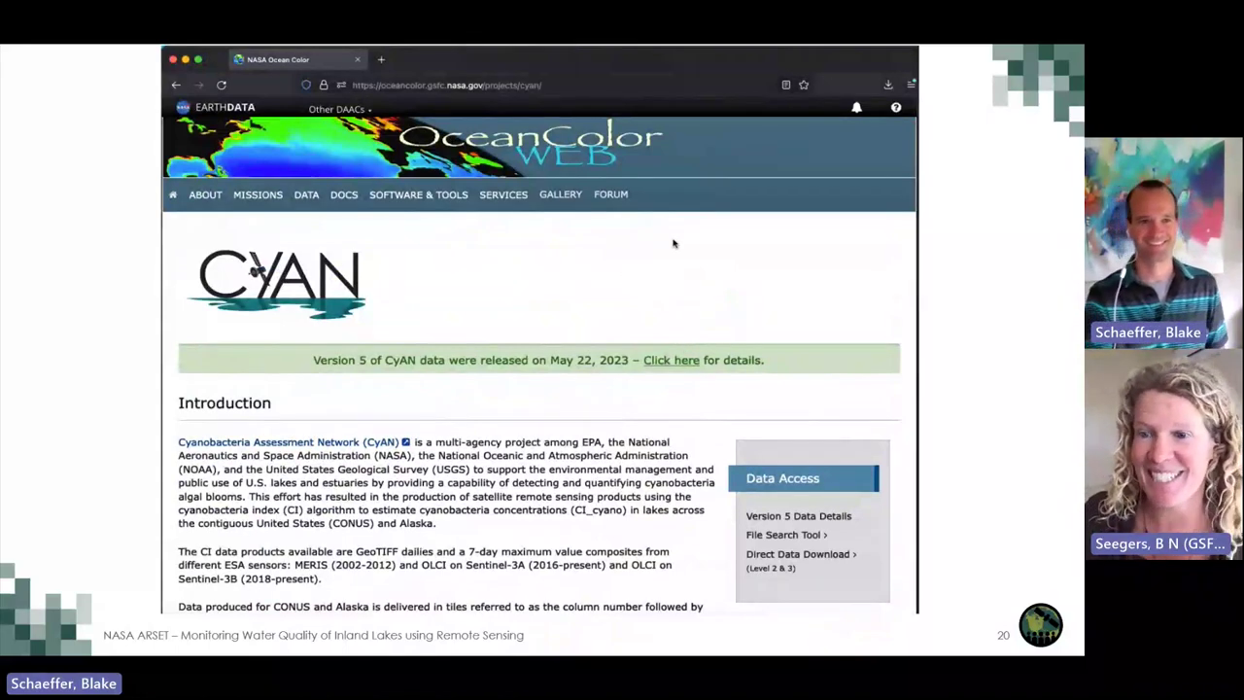
left_click(788, 535)
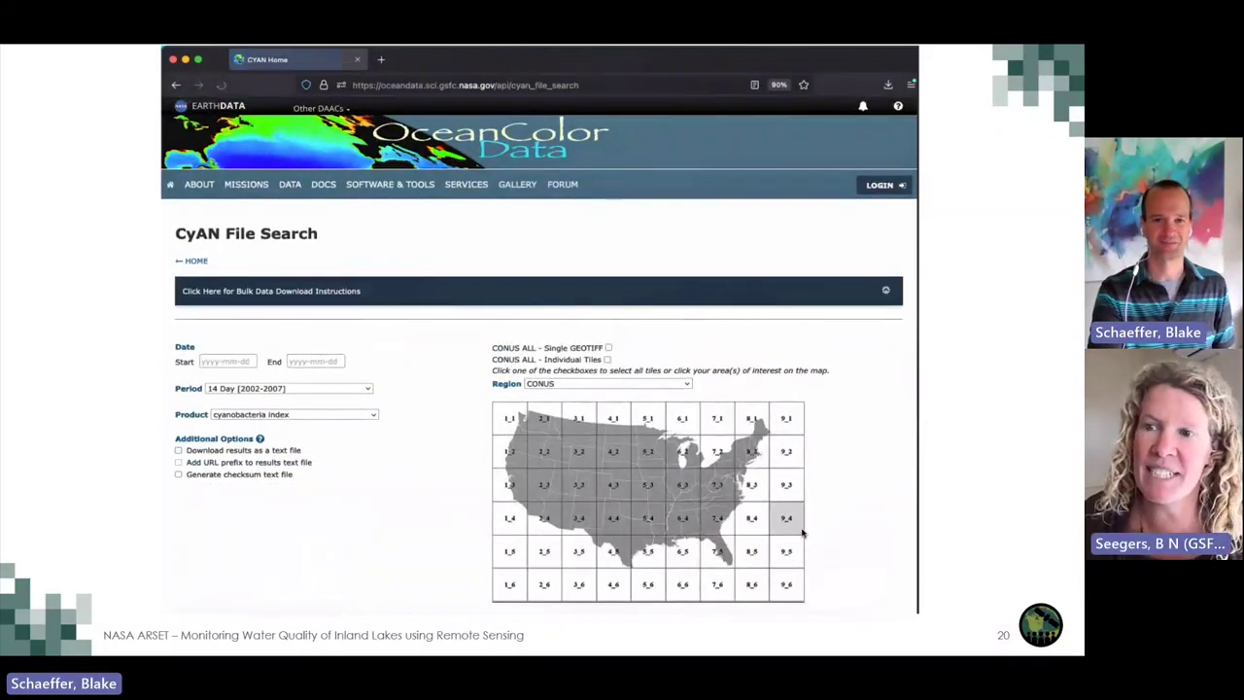
Step: Set the file search date range to start 2023-06-04 and end 2023-06-14
scroll(863, 483, "down", 2)
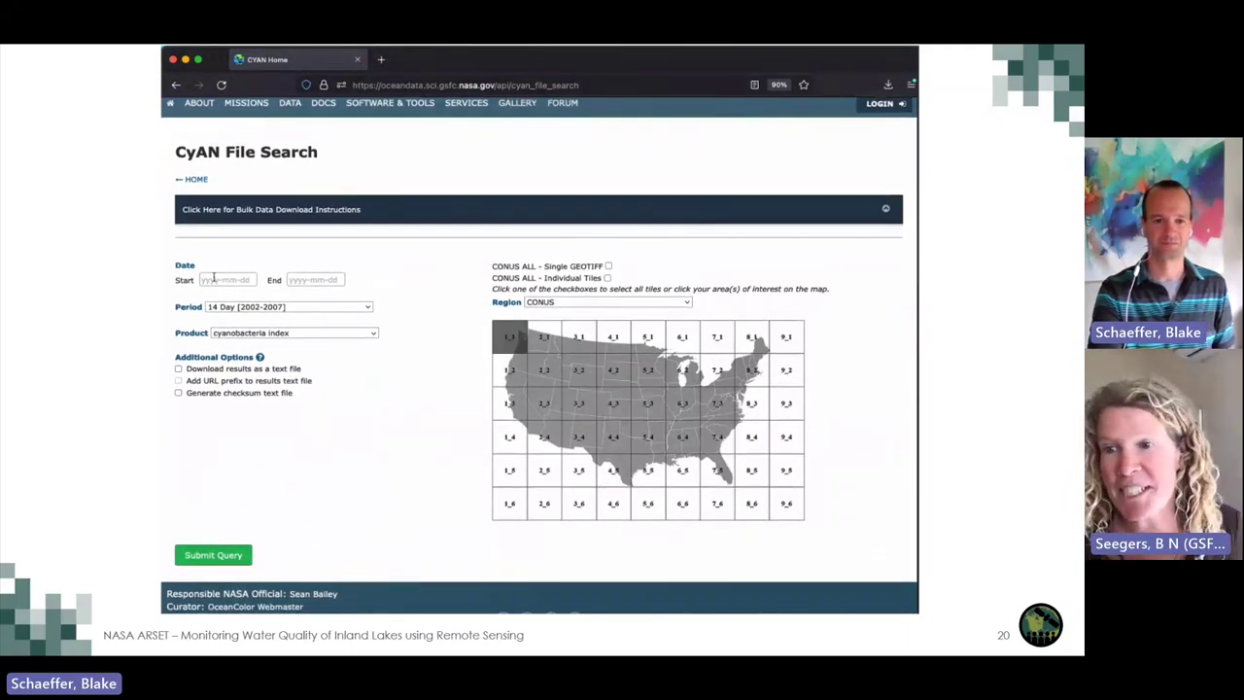
left_click(213, 278)
left_click(219, 356)
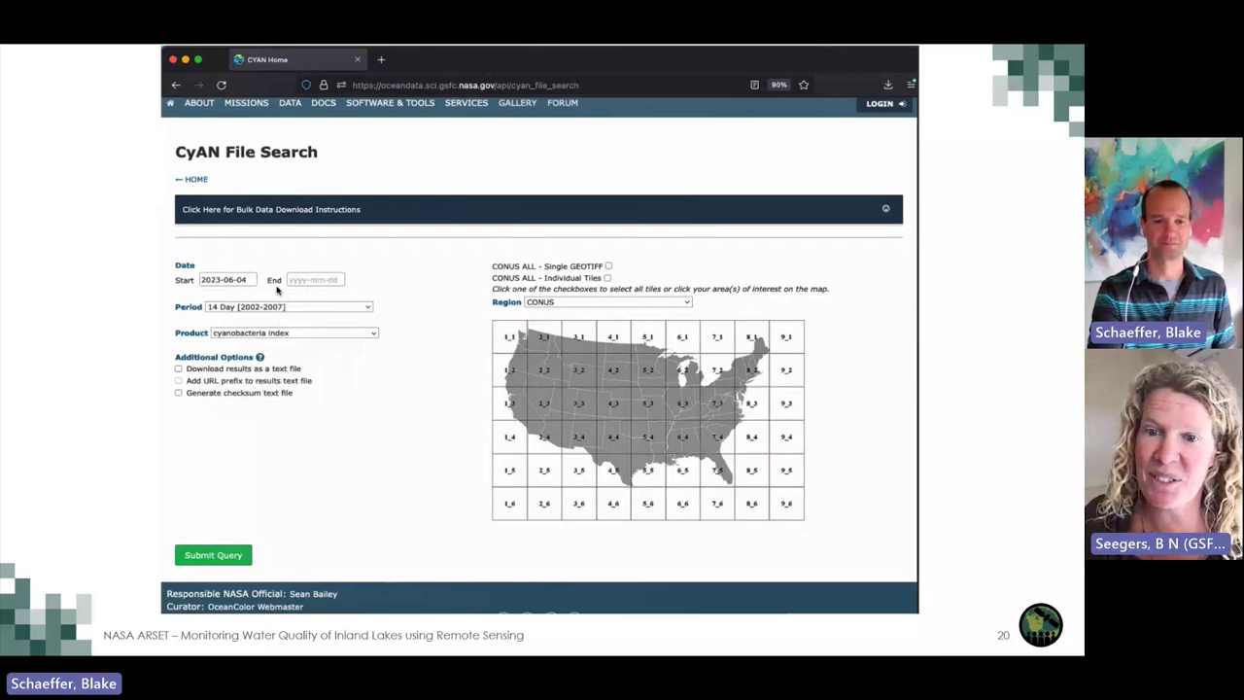
left_click(314, 278)
left_click(367, 374)
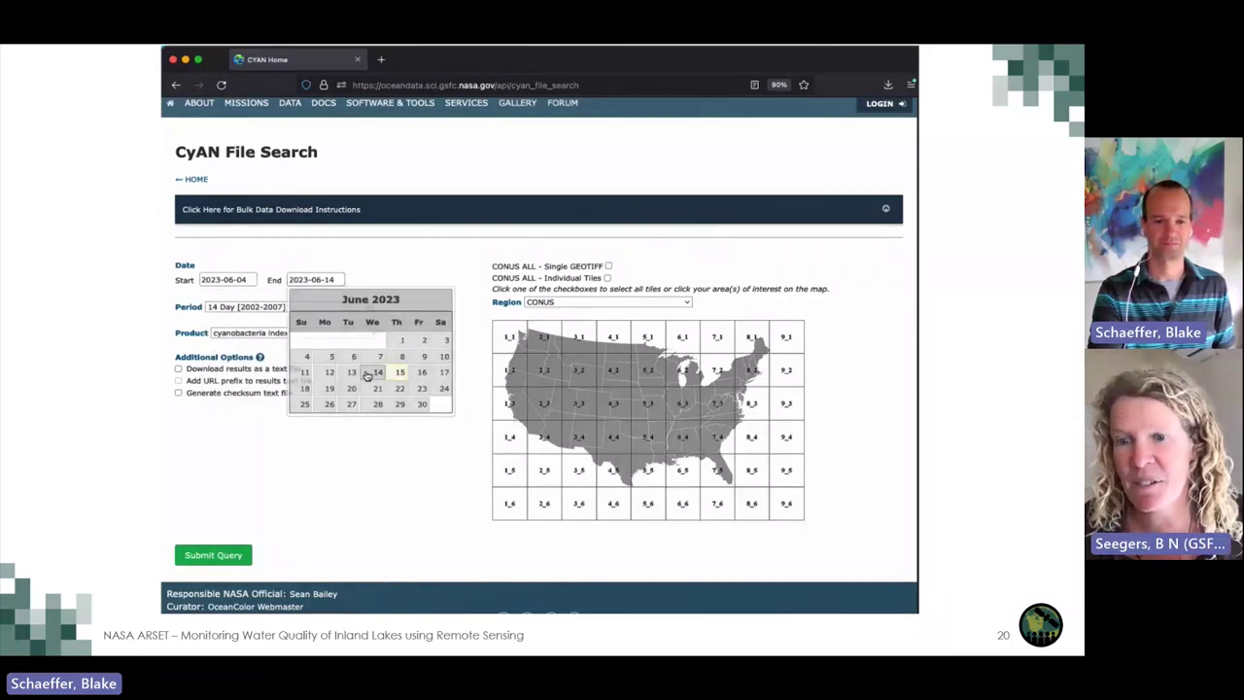
Step: Set the search period to Daily and keep cyanobacteria index as the product
left_click(325, 308)
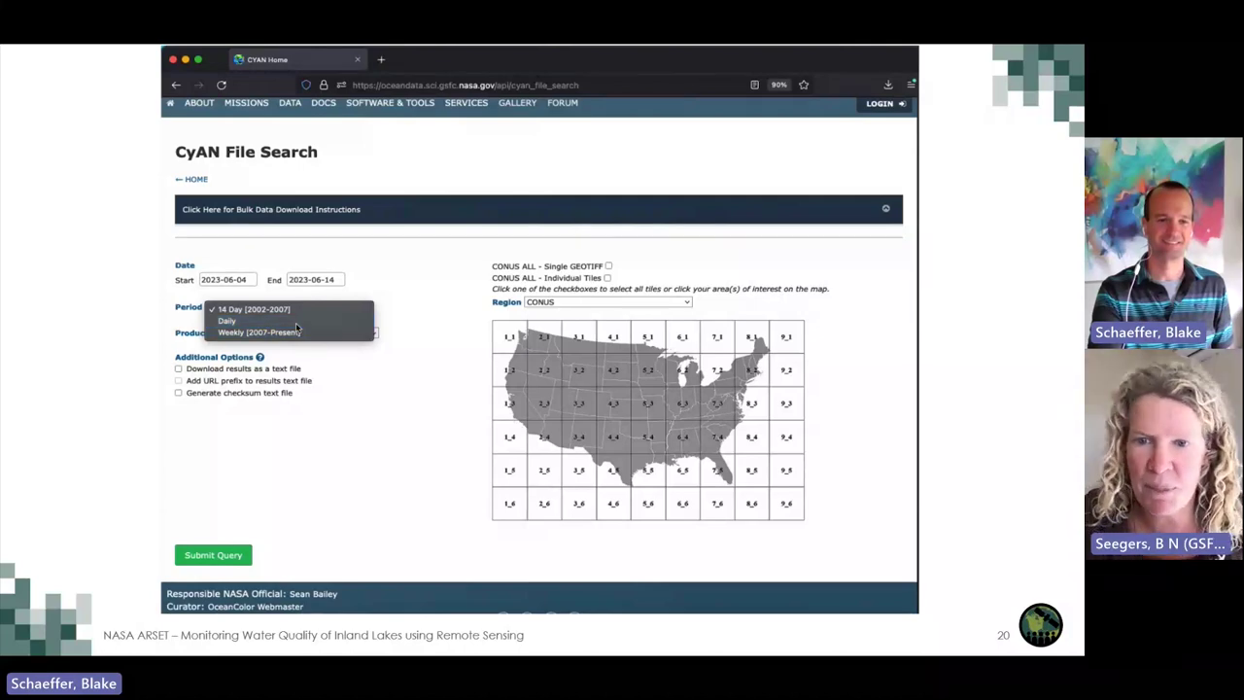
left_click(303, 321)
left_click(302, 335)
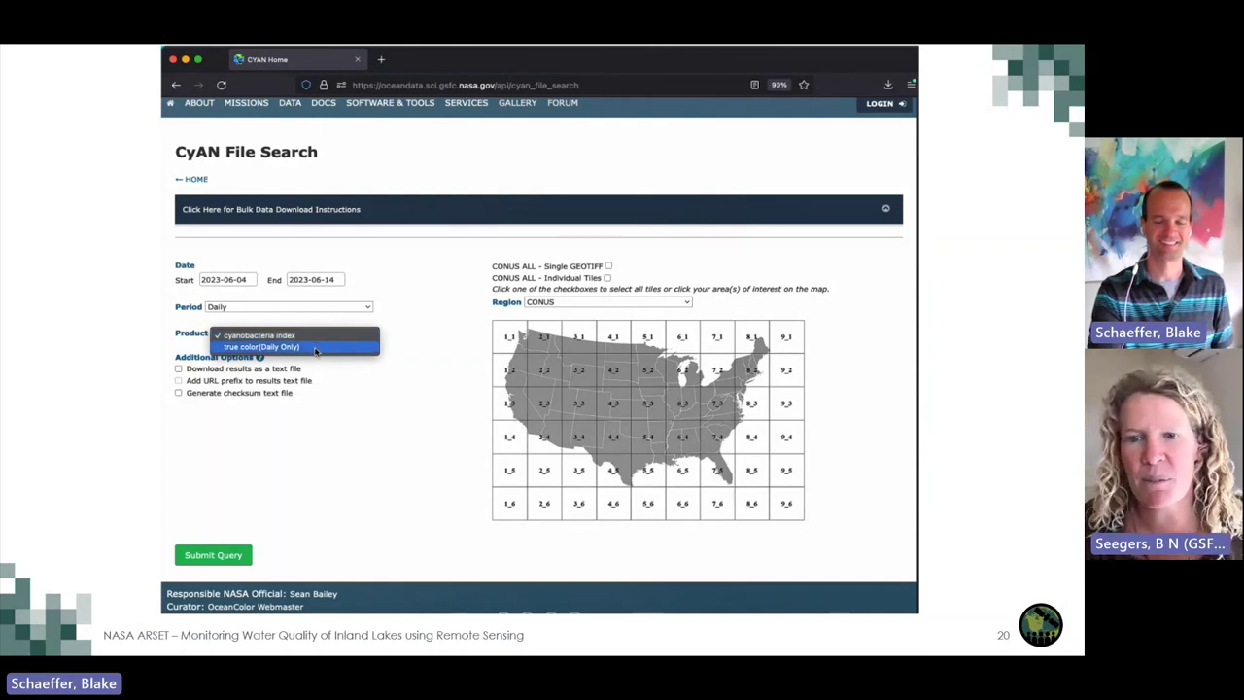
left_click(314, 336)
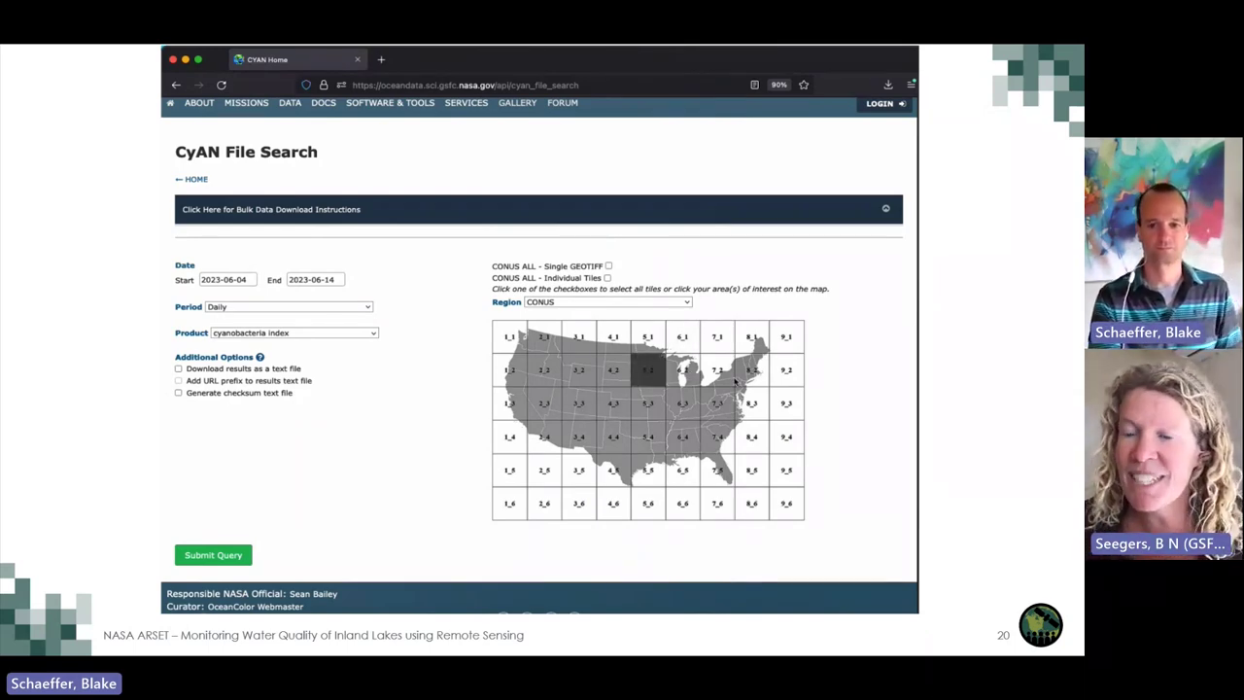
Step: Try the single GeoTIFF option for all of CONUS and the Alaska region, restoring the original CONUS selection
left_click(609, 267)
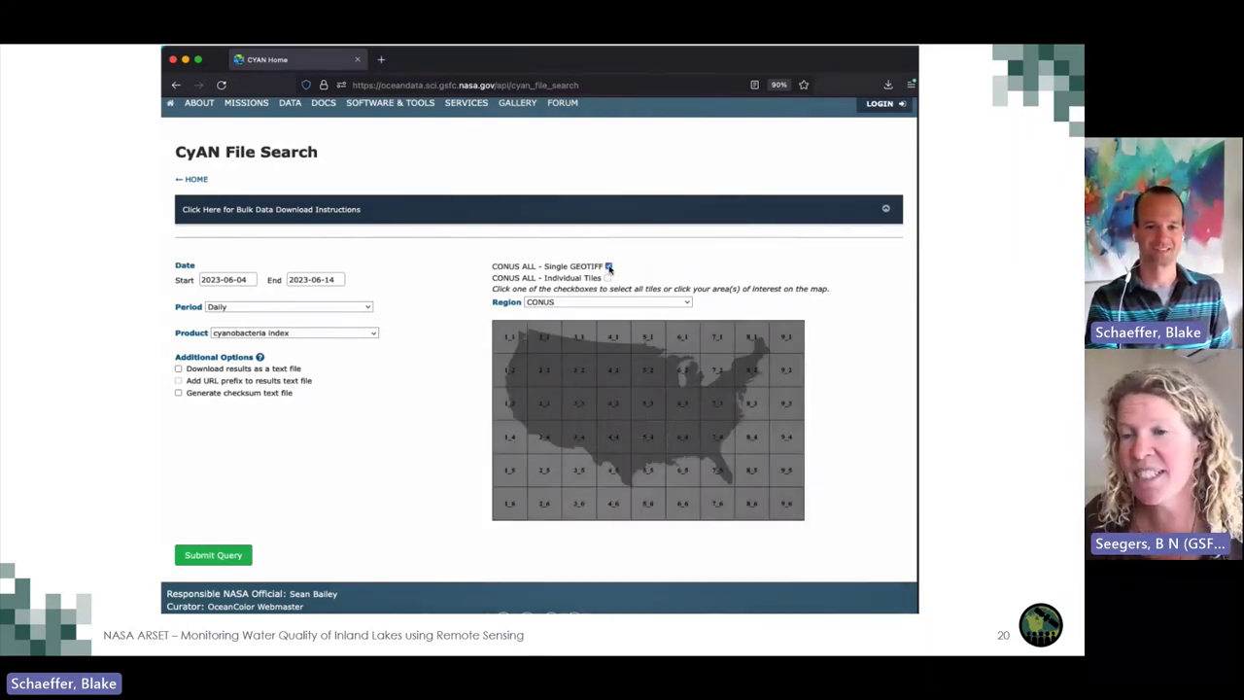
left_click(608, 266)
left_click(625, 307)
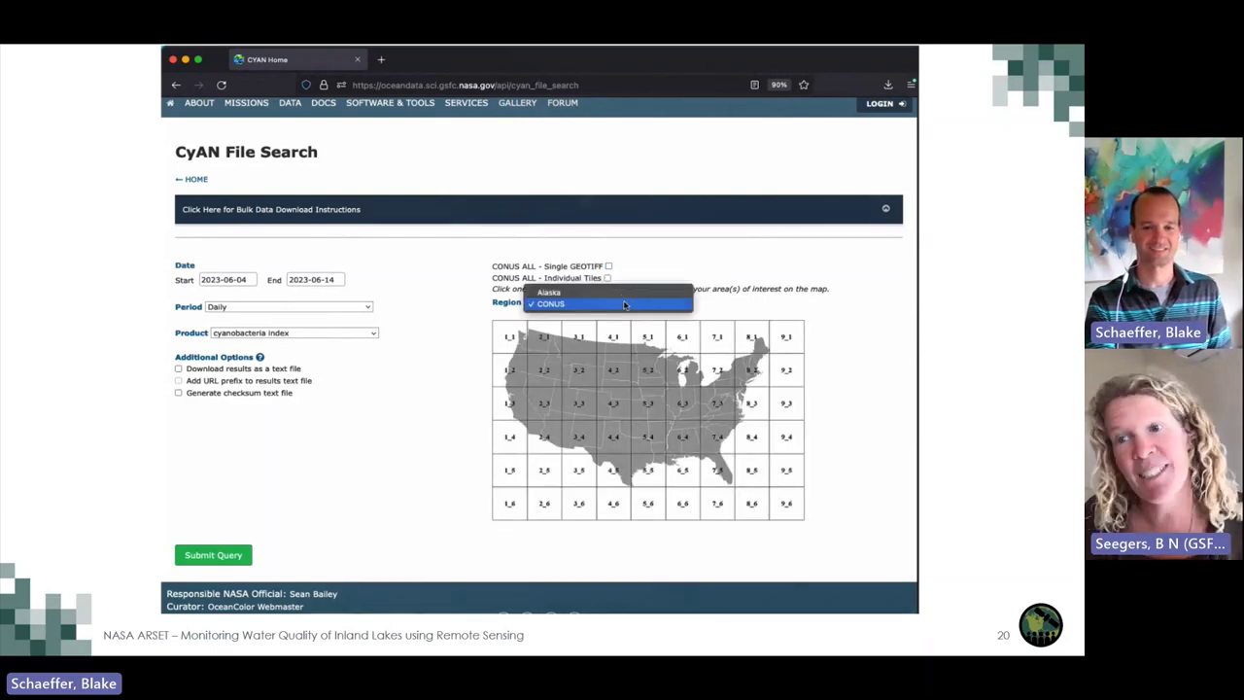
left_click(623, 290)
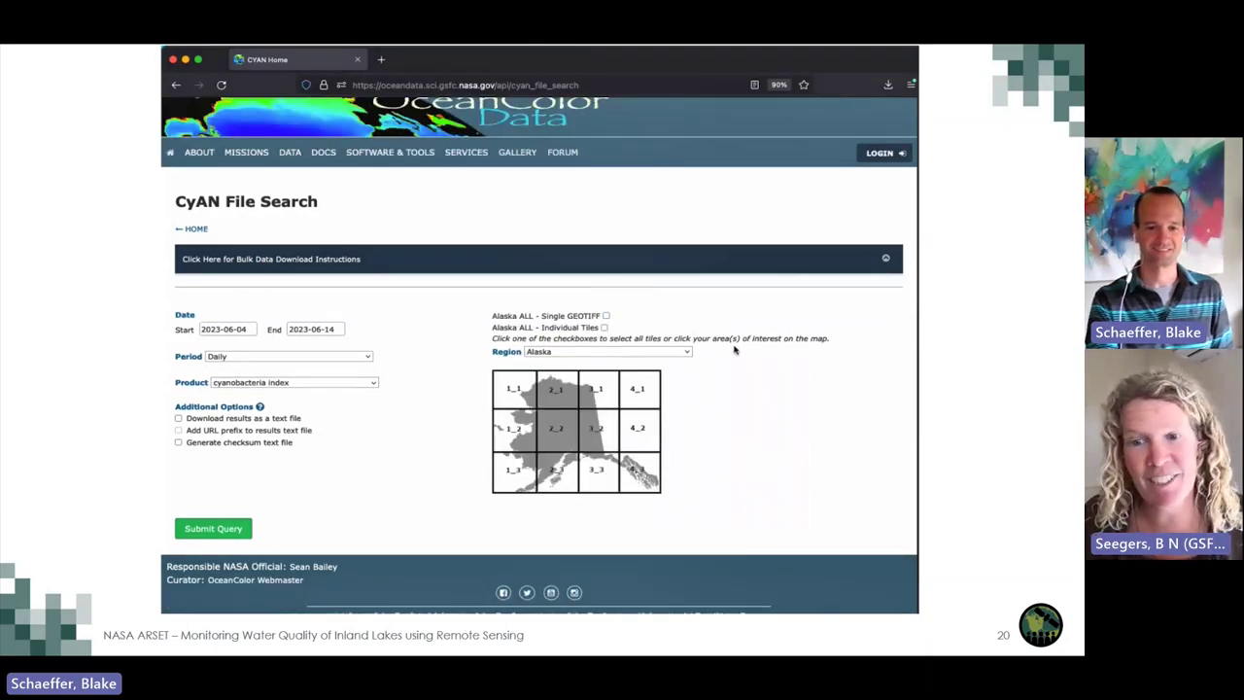
left_click(600, 352)
left_click(594, 366)
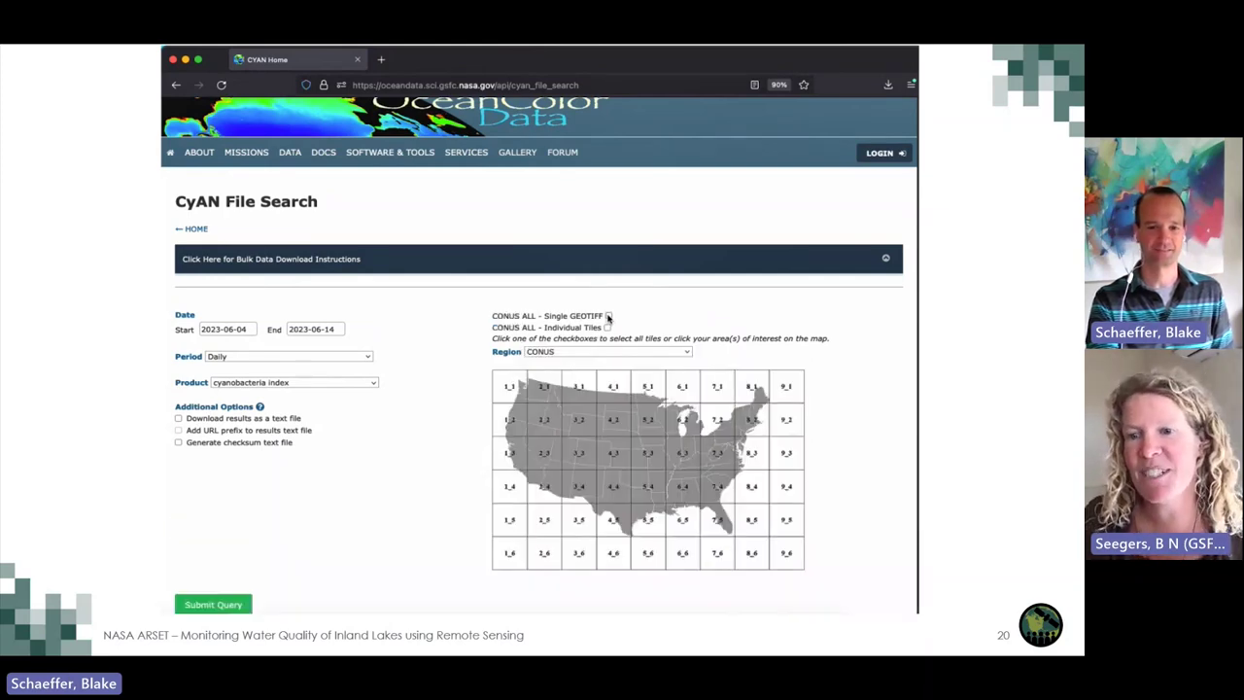
Step: Select all CONUS tiles as a single GeoTIFF and submit the file search query
left_click(609, 316)
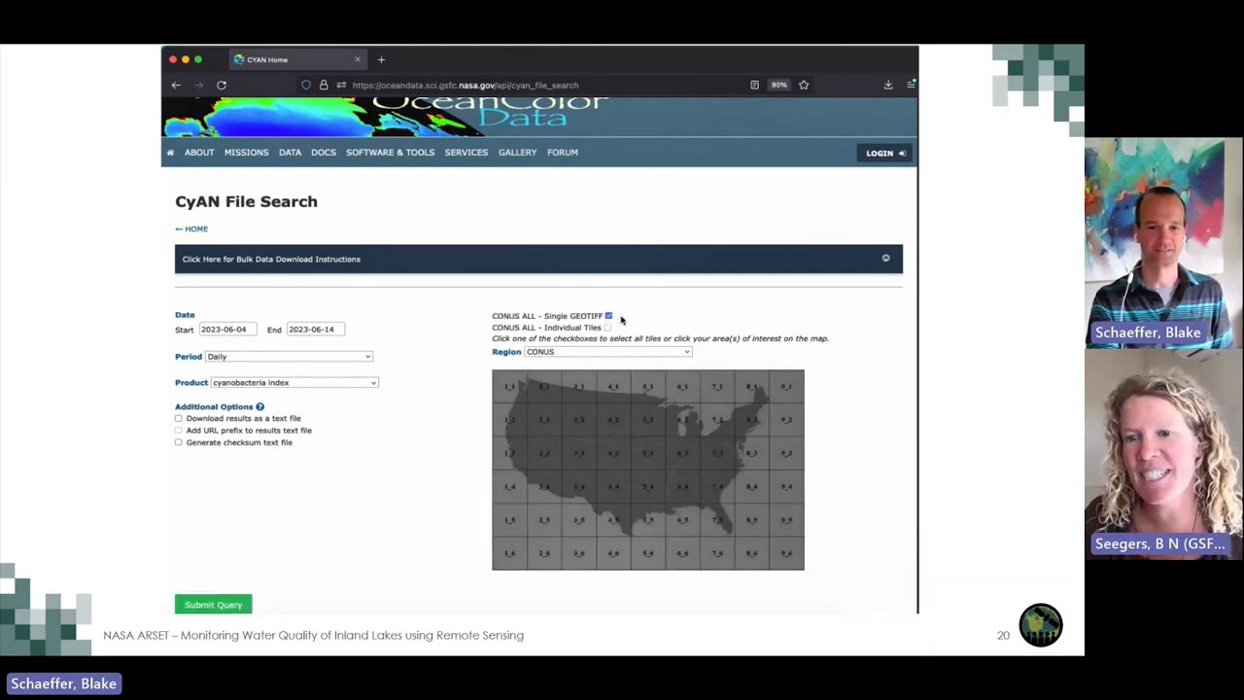
left_click(229, 604)
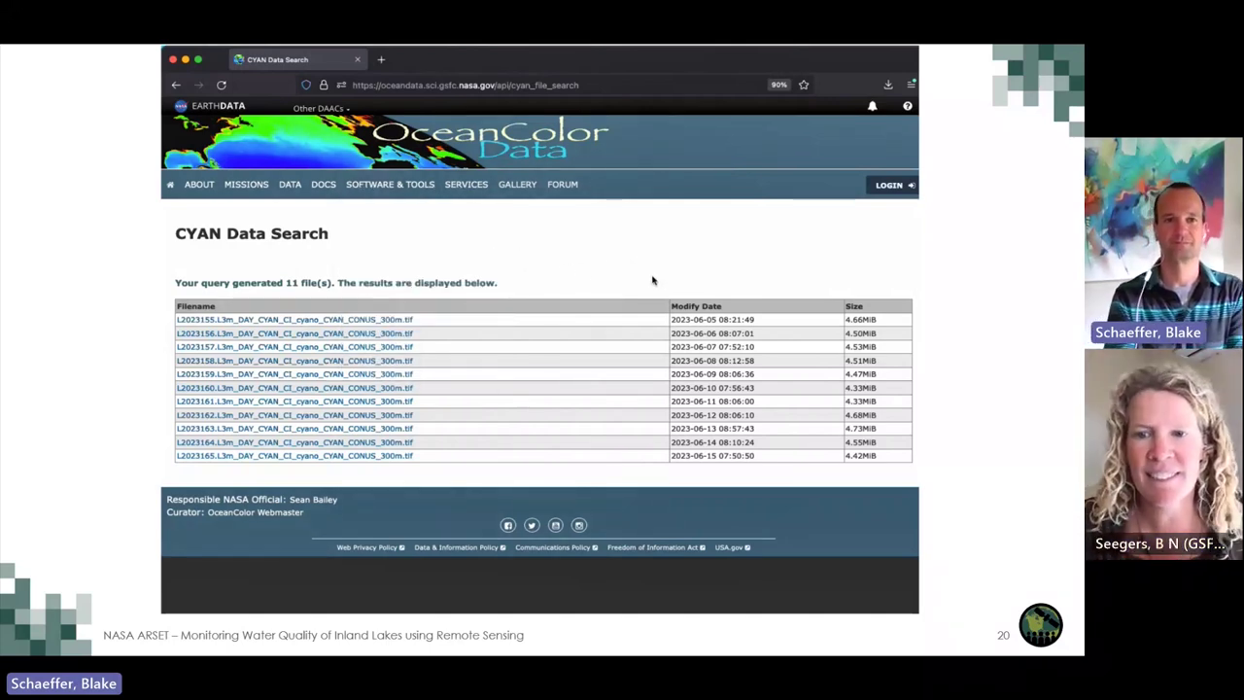
key("Right")
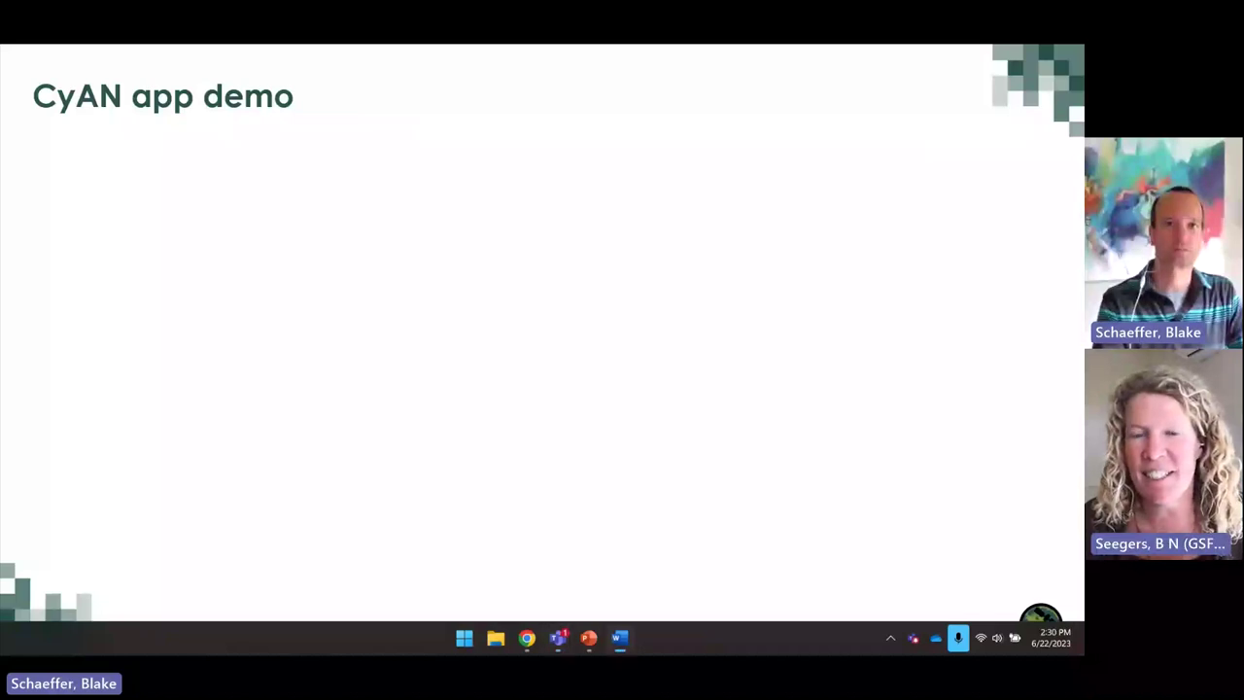
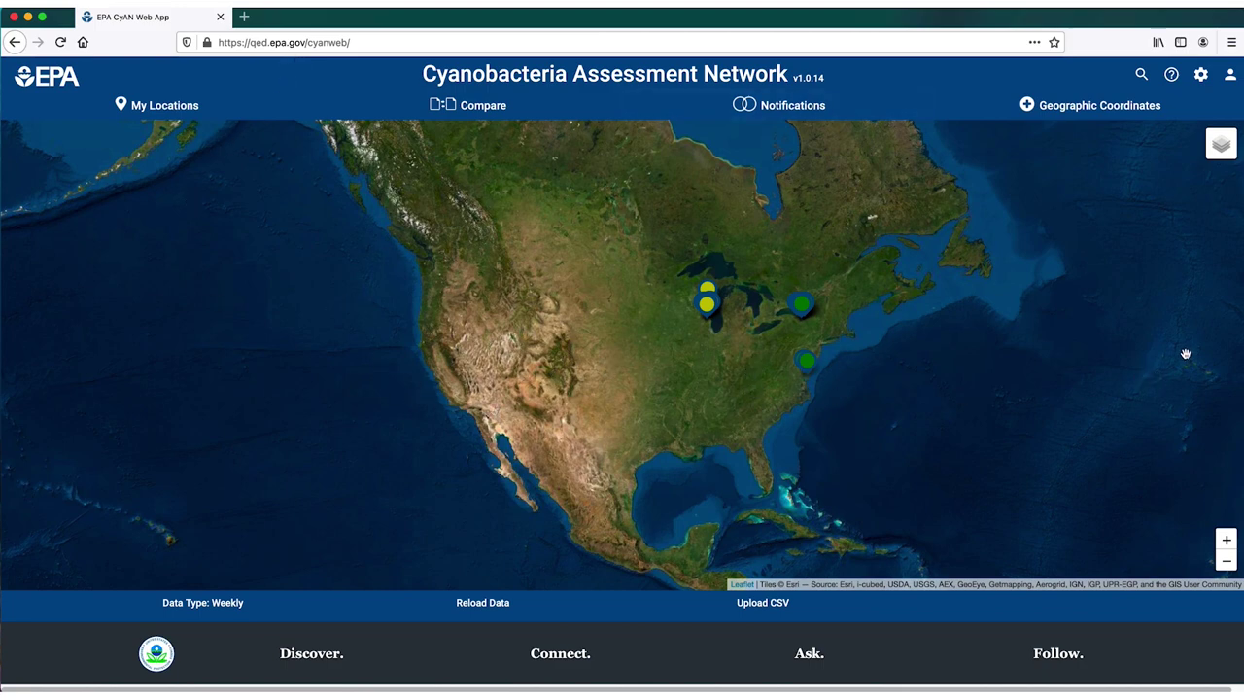
Step: In the EPA CyAN Web App, examine the saved location markers across the United States, focusing on those west of Lake Michigan
scroll(519, 264, "up", 2)
scroll(519, 266, "down", 4)
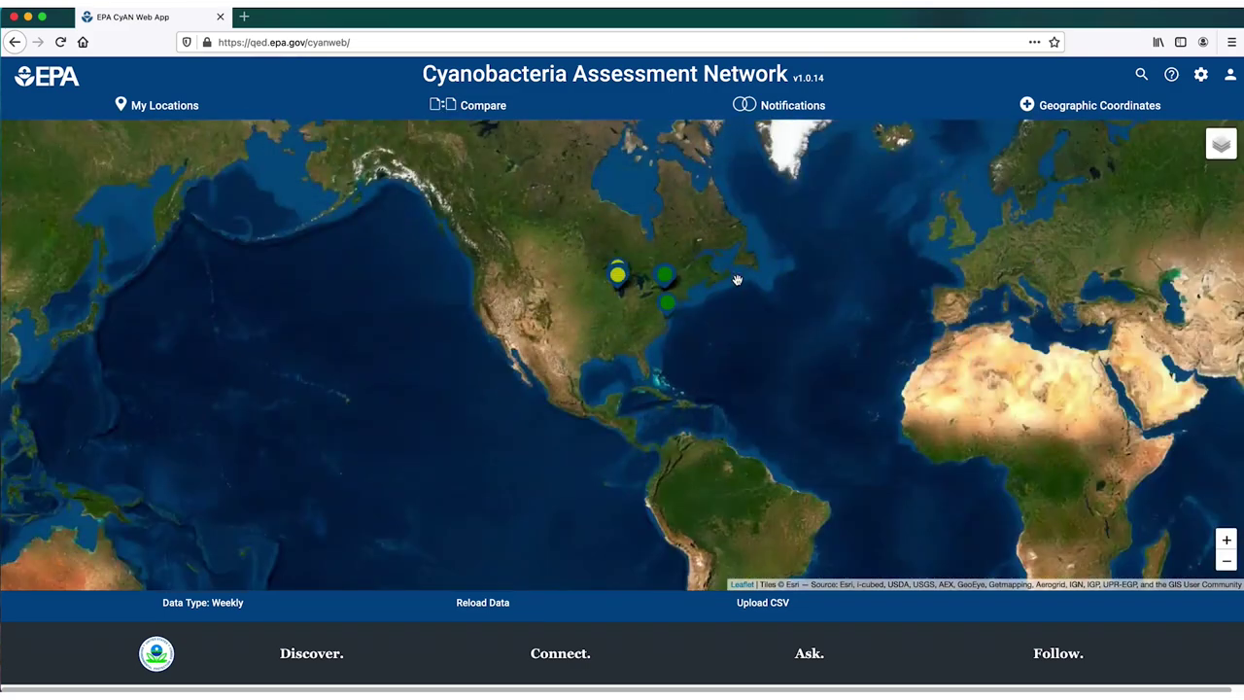
scroll(738, 278, "up", 1)
scroll(648, 324, "up", 1)
left_click_drag(428, 320, 806, 297)
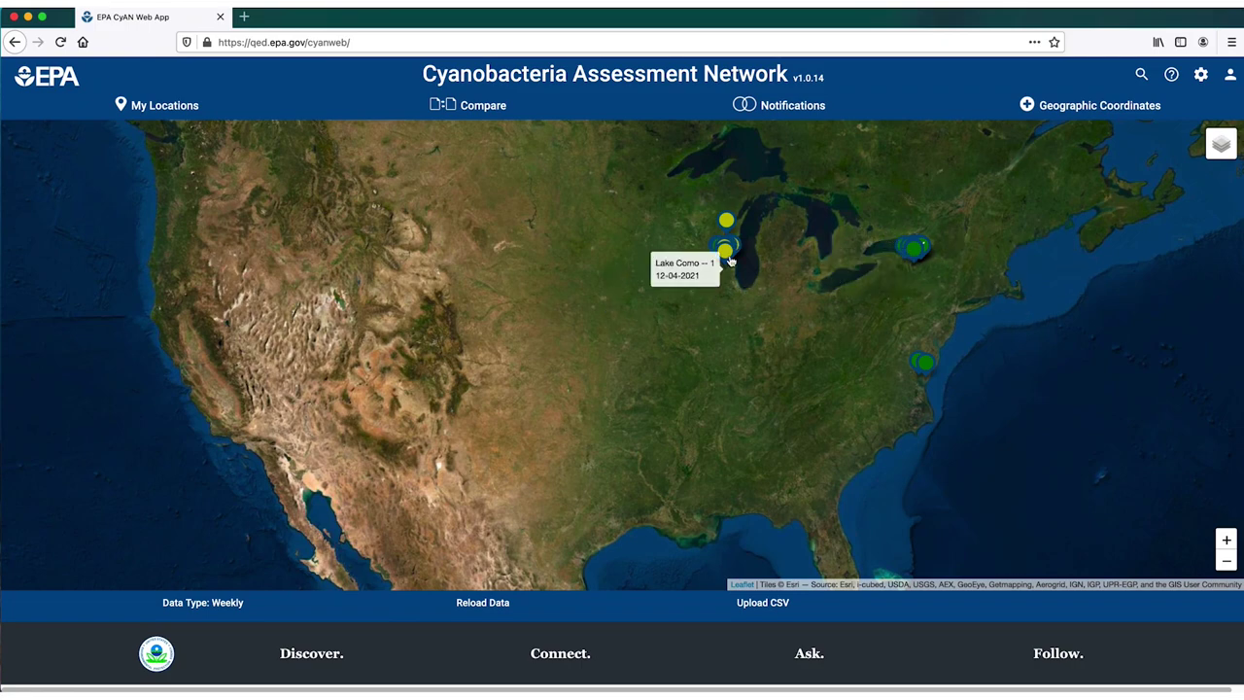
scroll(699, 254, "up", 5)
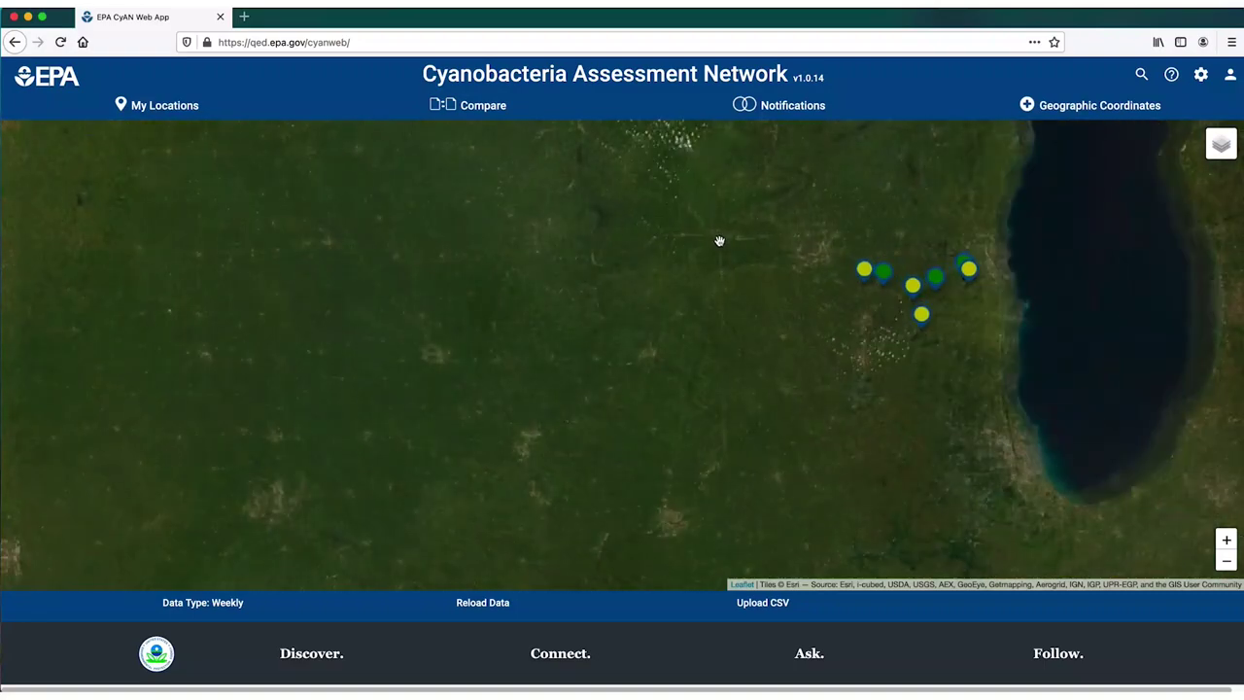
left_click_drag(717, 242, 452, 248)
scroll(628, 217, "up", 2)
scroll(625, 219, "down", 2)
left_click_drag(621, 208, 611, 272)
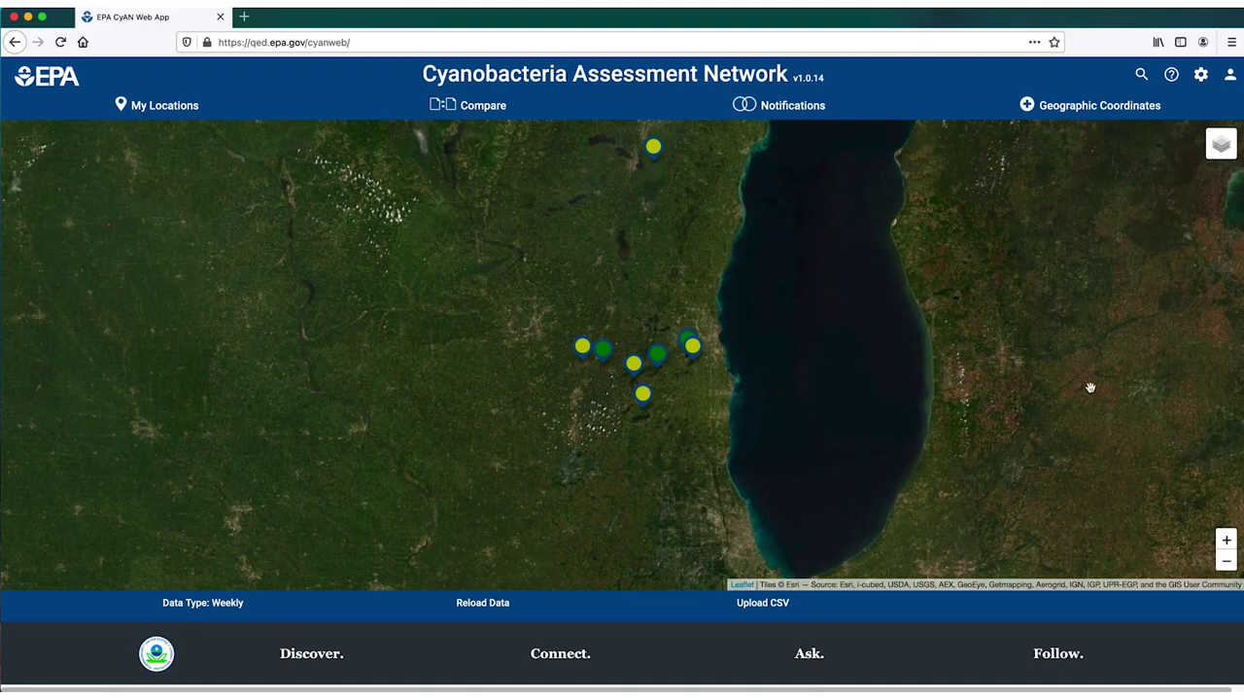
Step: Switch the base map to OpenStreetMap and mark the large lake beside Madison at about 43°6'29"N, 89°24'51"W to show its cyanobacteria counts
left_click(1183, 152)
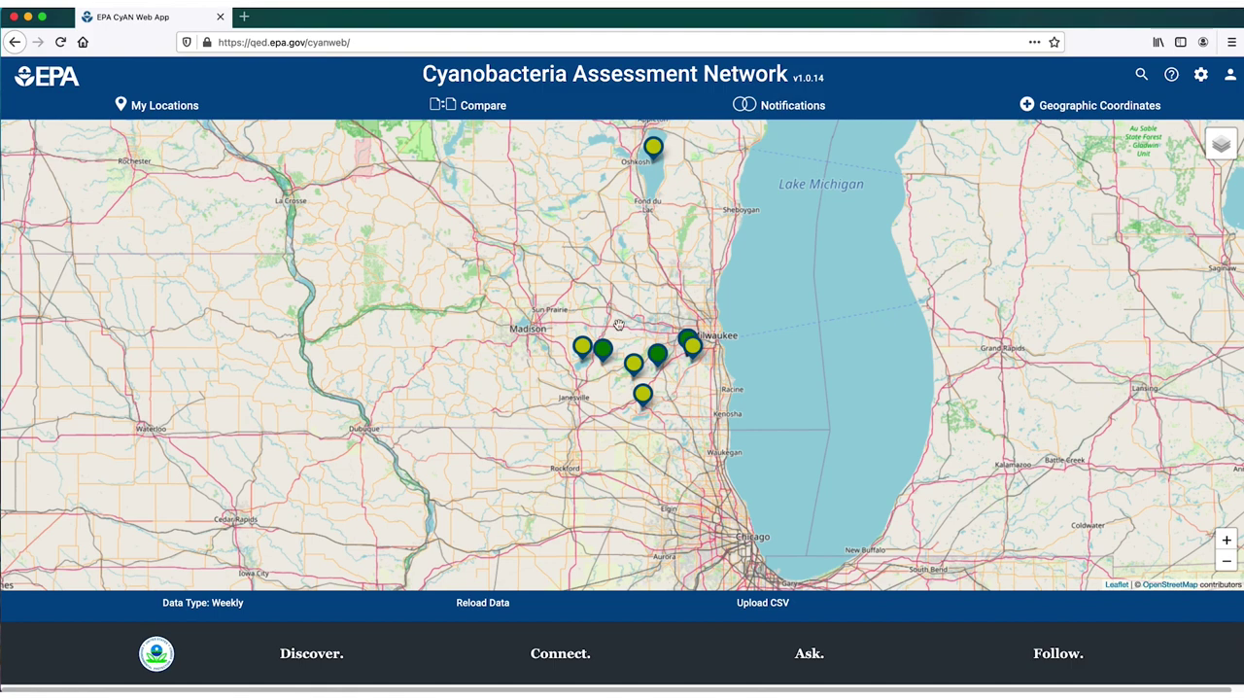
scroll(503, 338, "up", 5)
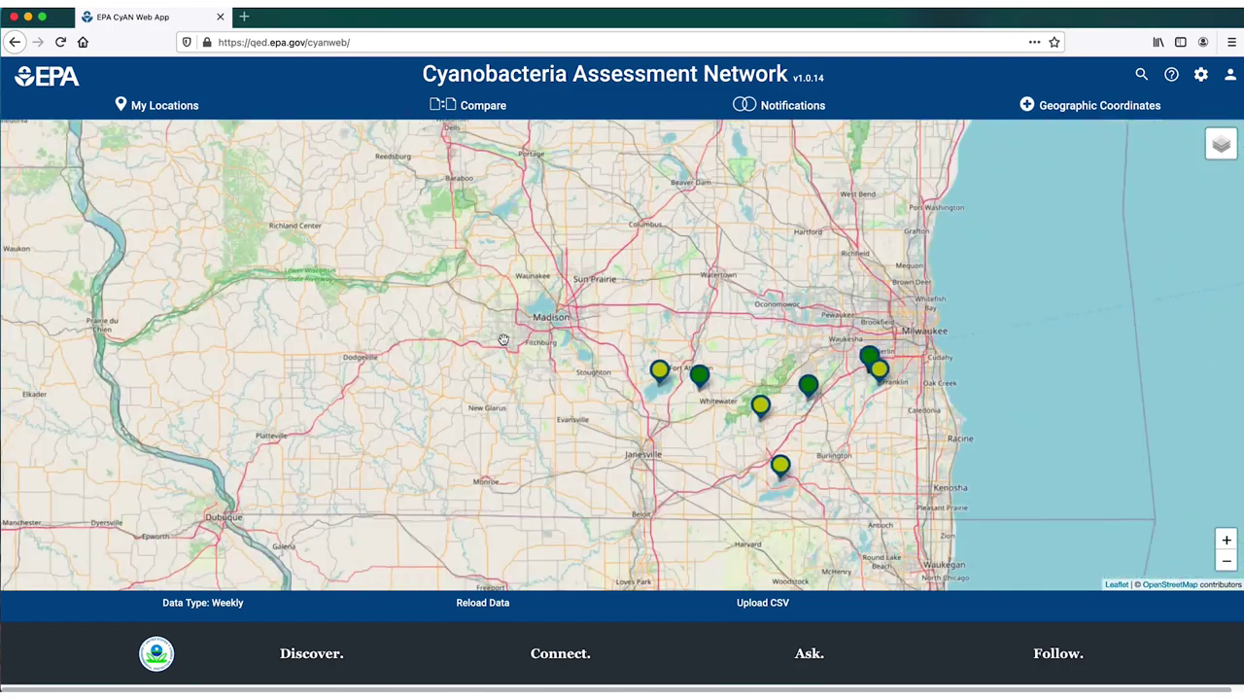
left_click(612, 199)
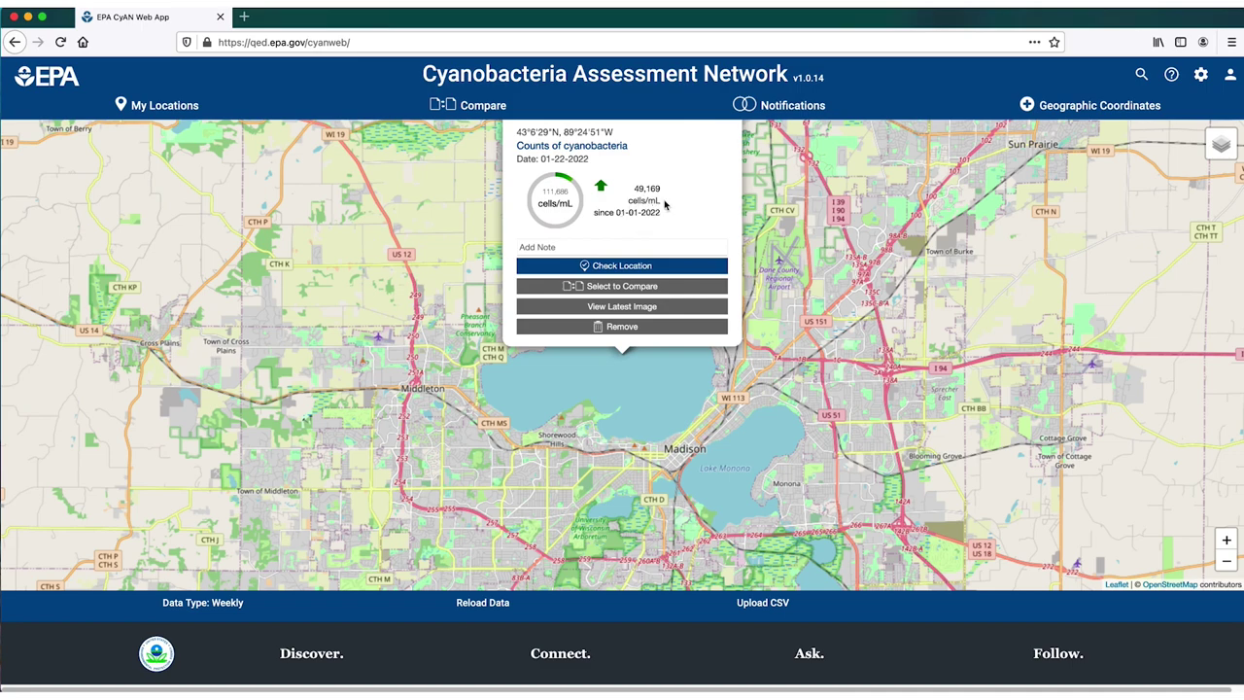
Step: View the wider area around the Madison marker and open the list of saved locations
left_click_drag(833, 288, 785, 253)
scroll(858, 328, "down", 3)
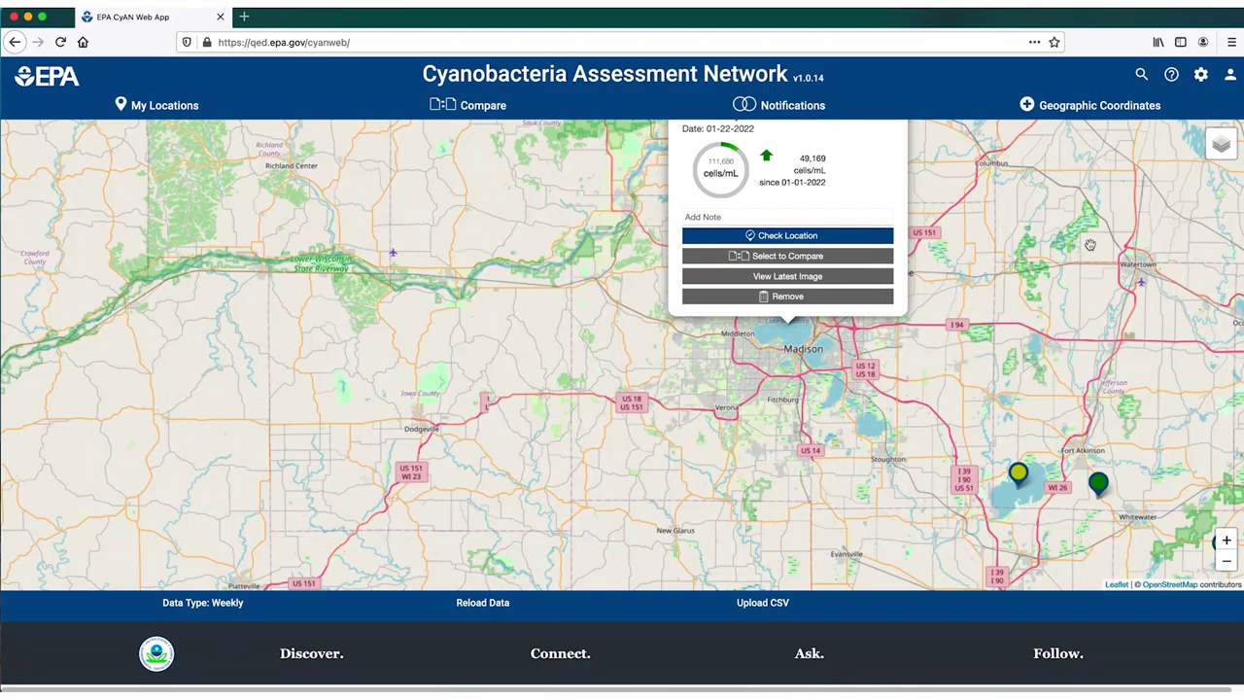
left_click(176, 110)
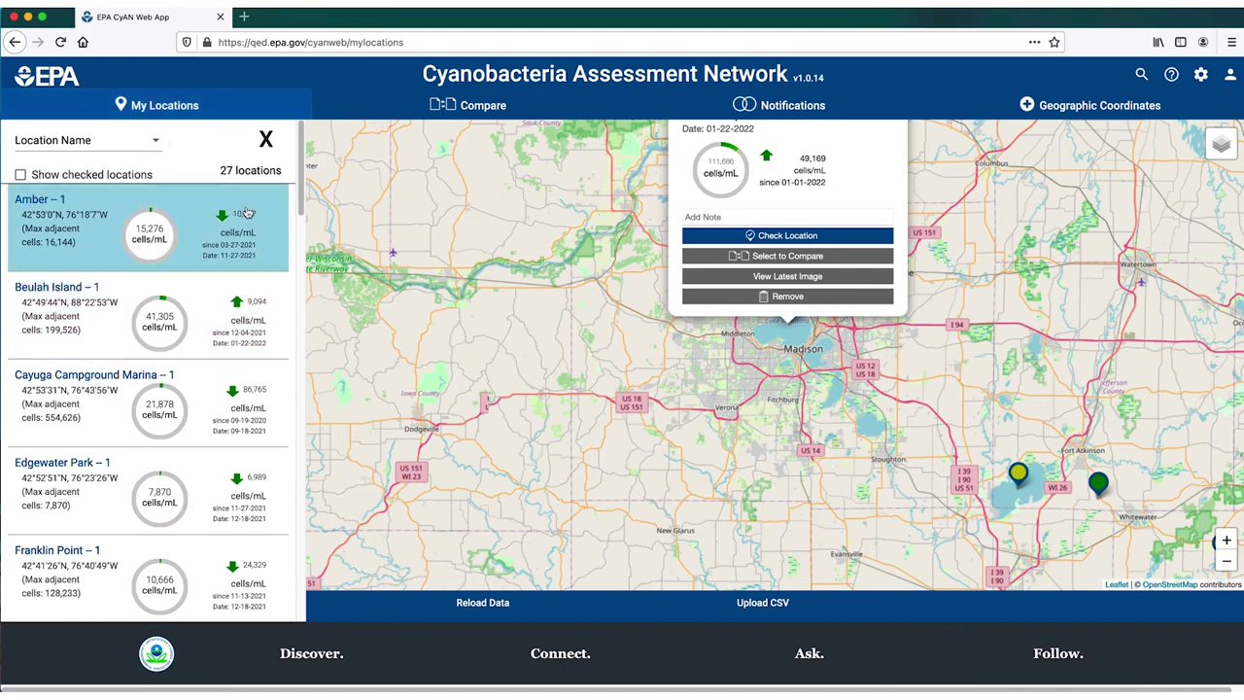
Step: Open the details of Lake Mendota – 1 from the saved locations and examine its latest weekly satellite image around the marker
scroll(137, 367, "down", 4)
scroll(137, 367, "down", 4)
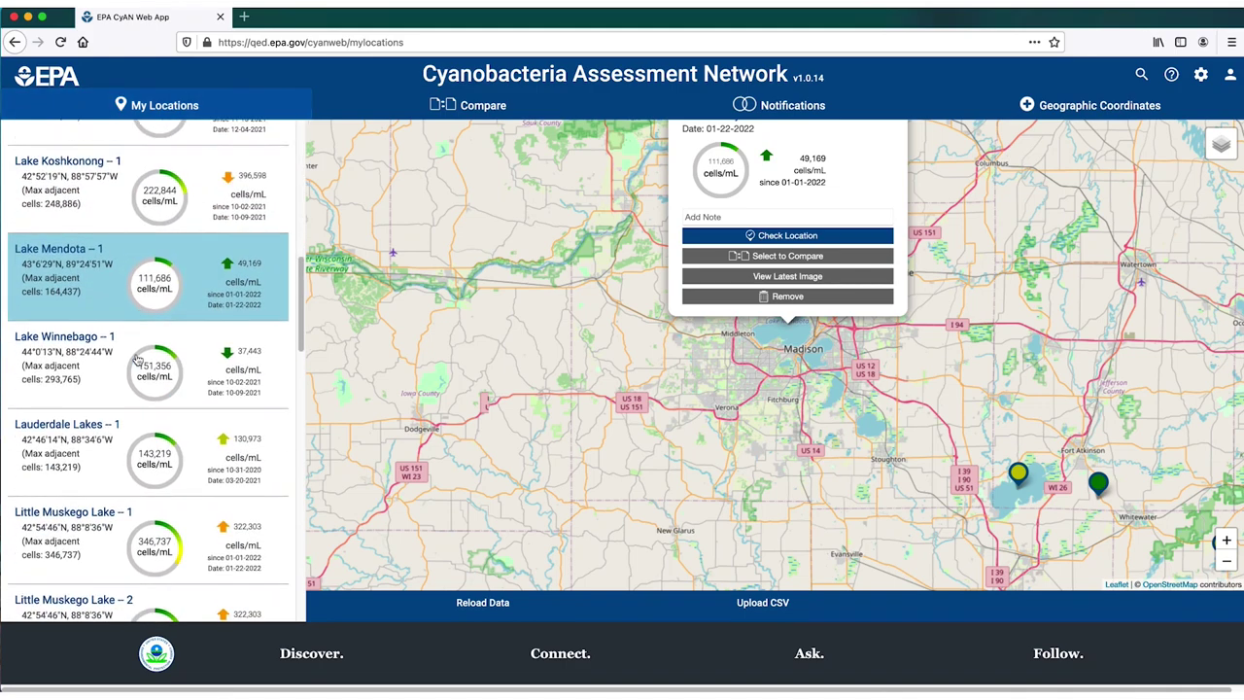
scroll(136, 359, "up", 1)
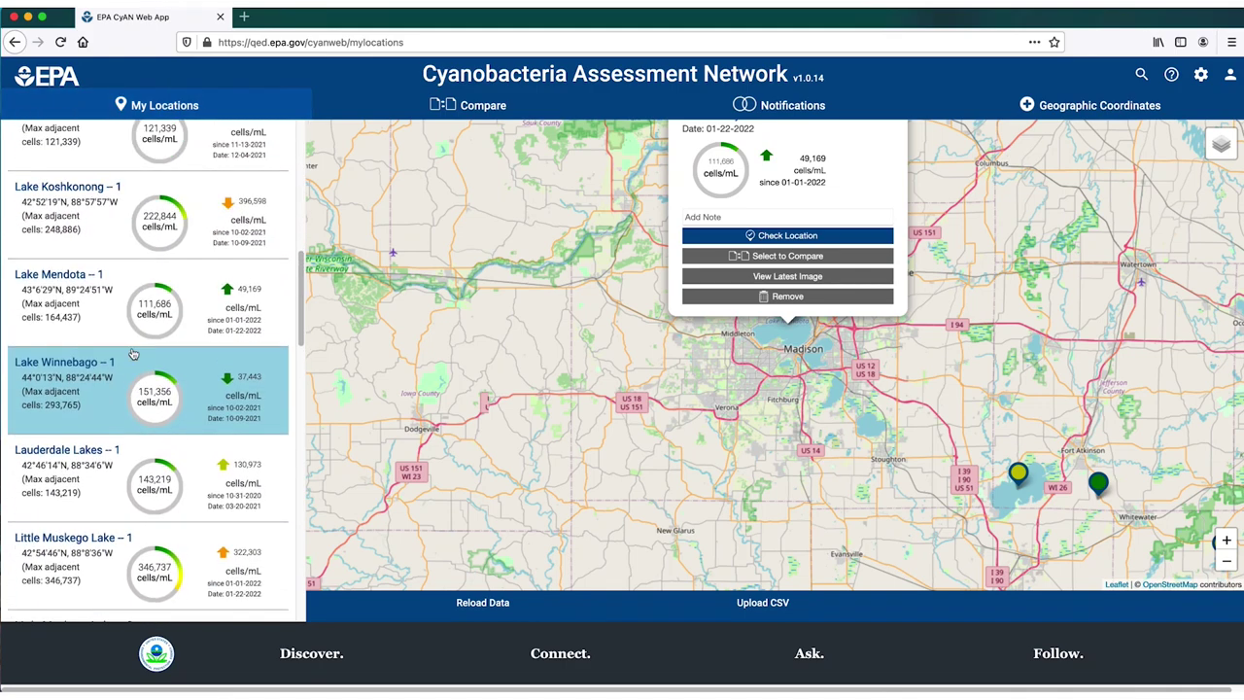
left_click(83, 296)
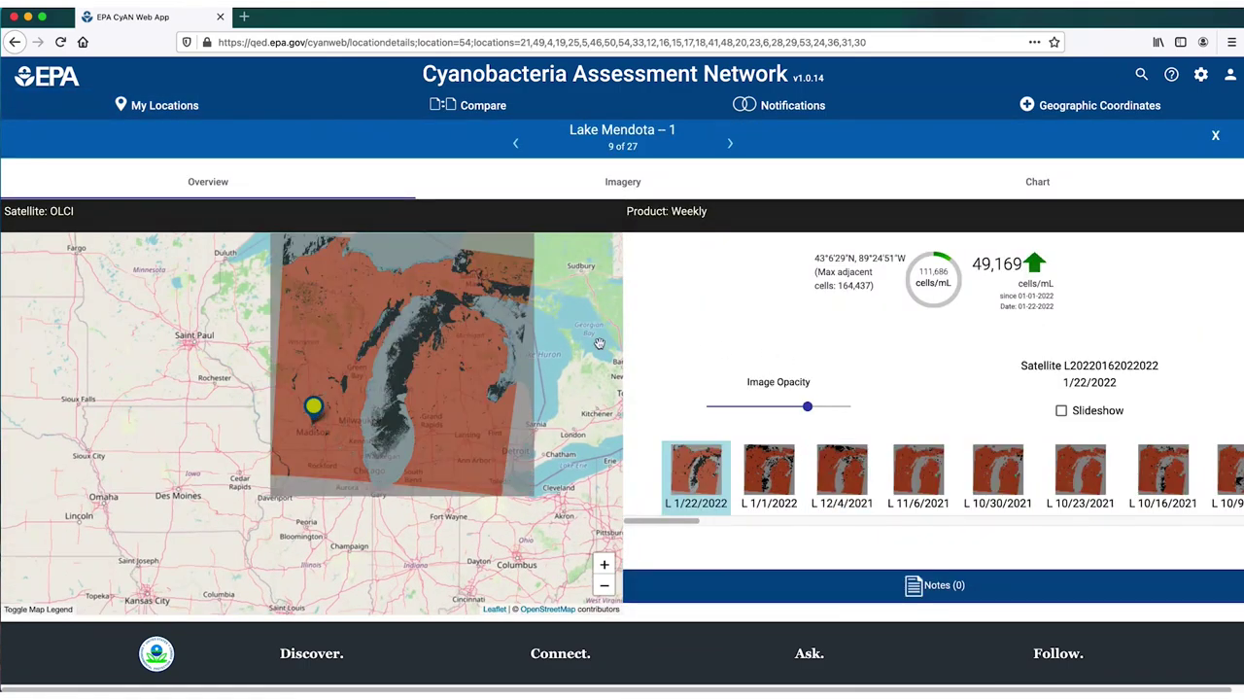
scroll(360, 375, "up", 1)
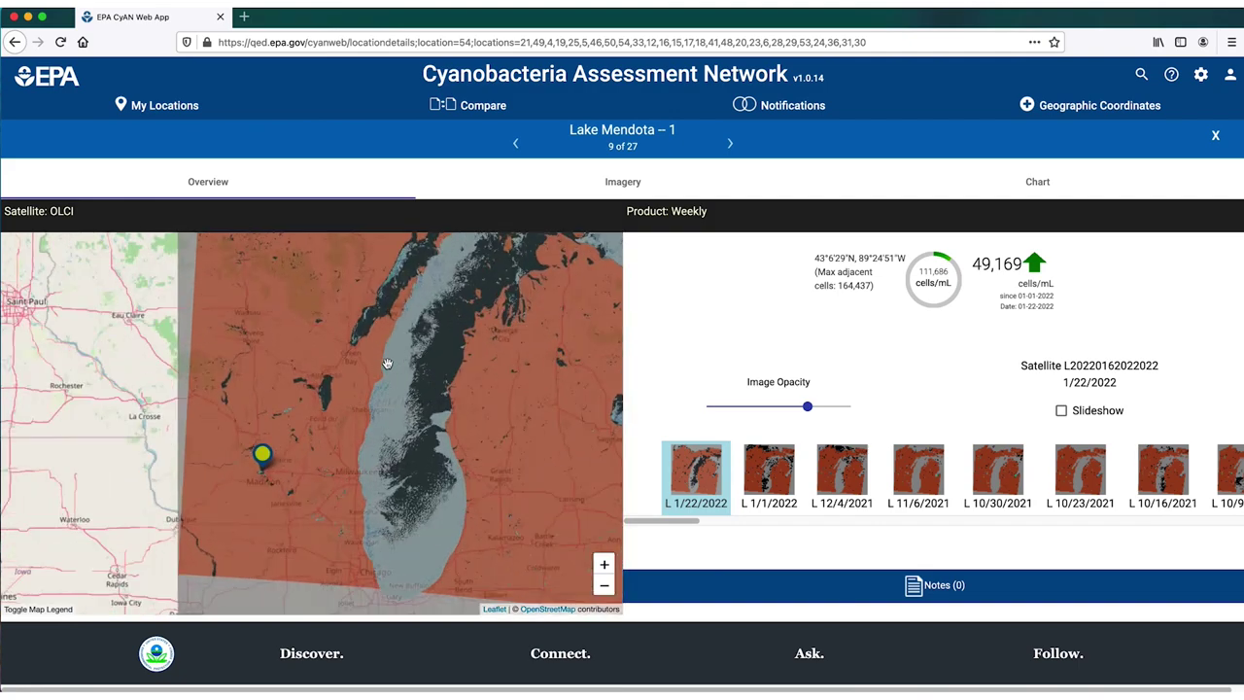
scroll(389, 367, "up", 1)
scroll(349, 405, "down", 1)
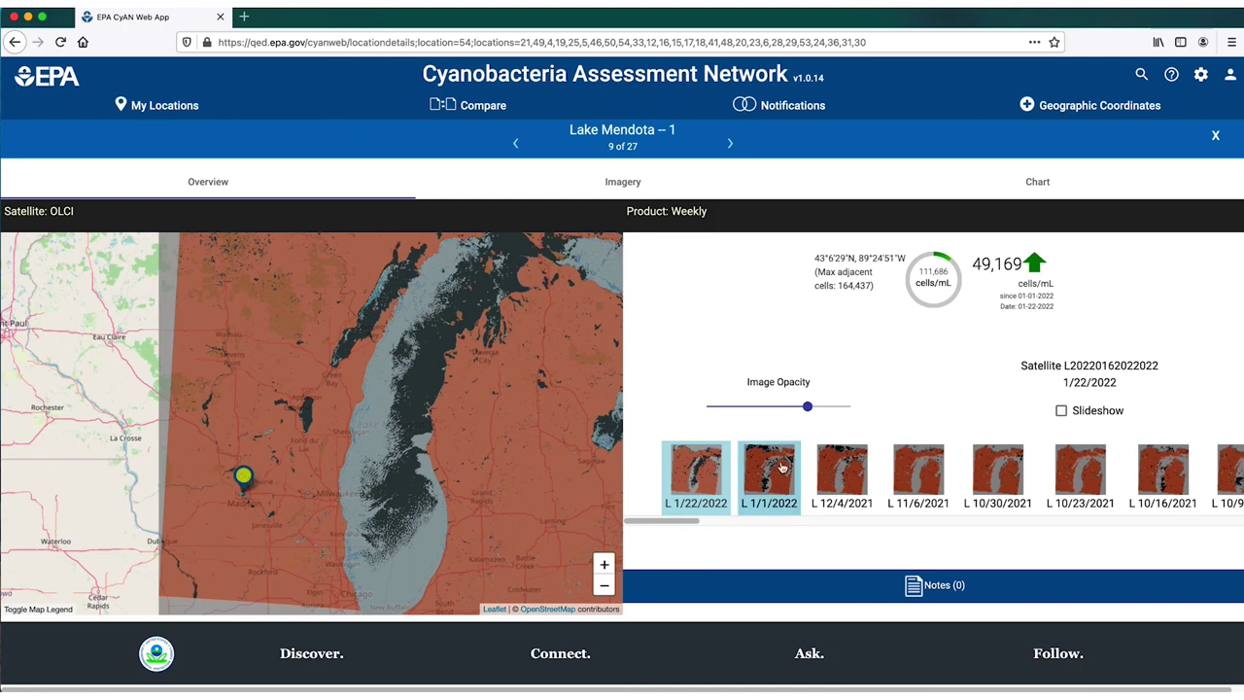
Step: View the Lake Mendota weekly satellite images for 8/28/2021, 8/21/2021 and 8/14/2021 around Madison
left_click_drag(677, 523, 842, 547)
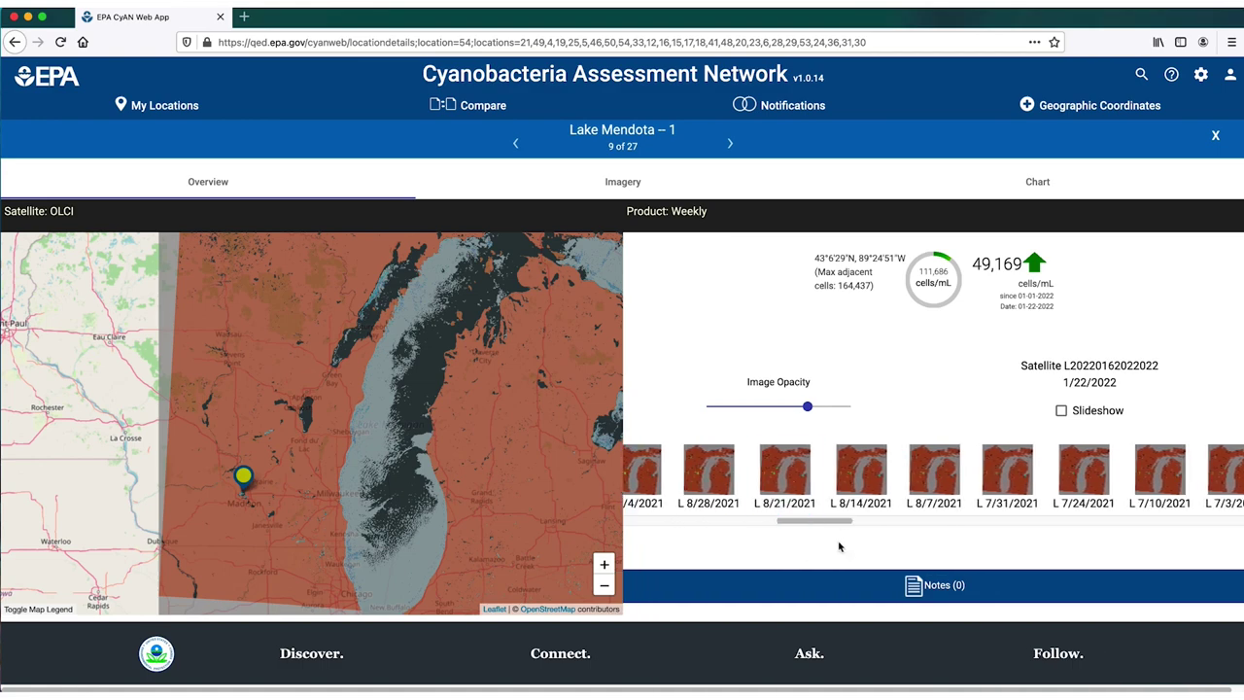
left_click(719, 474)
scroll(374, 386, "up", 2)
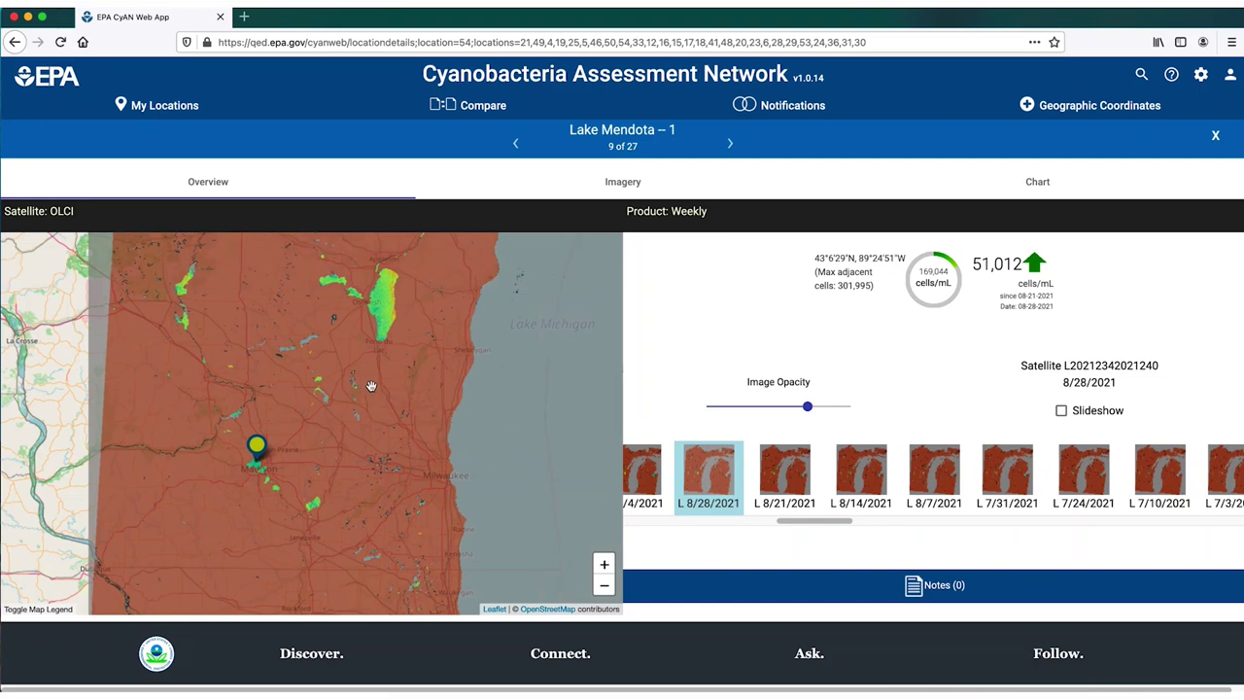
scroll(345, 316, "up", 2)
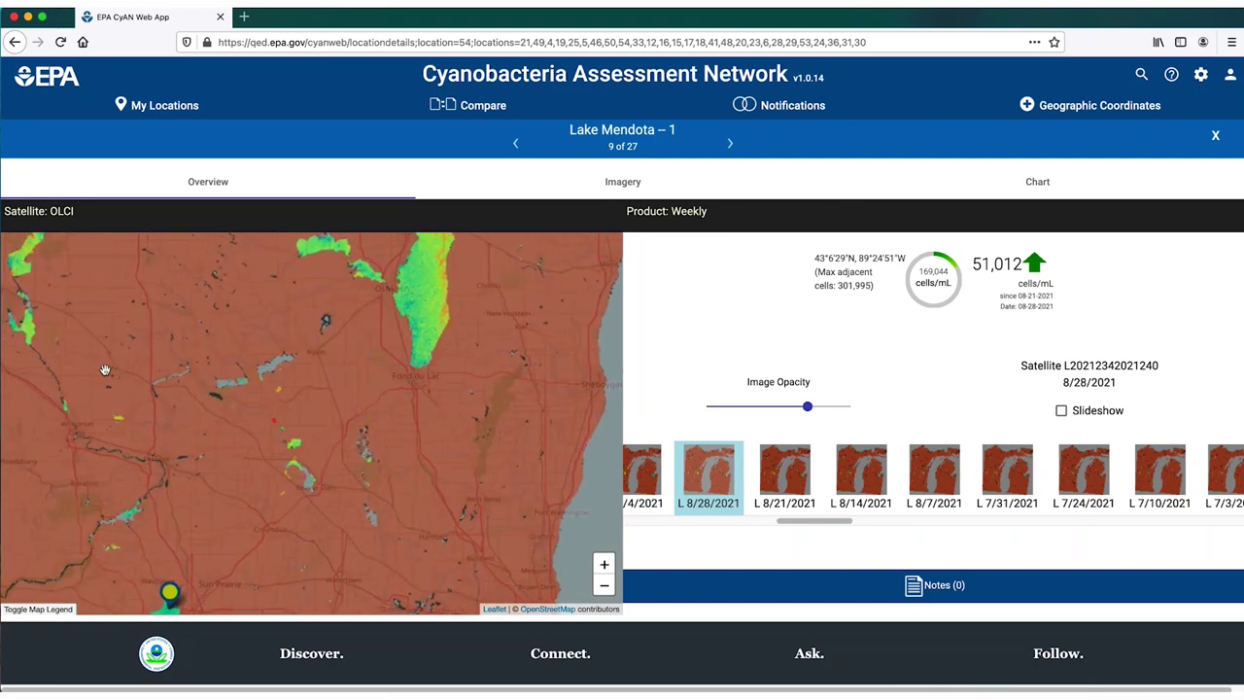
mouse_move(306, 486)
left_mouse_down()
mouse_move(347, 411)
mouse_move(365, 406)
left_mouse_up()
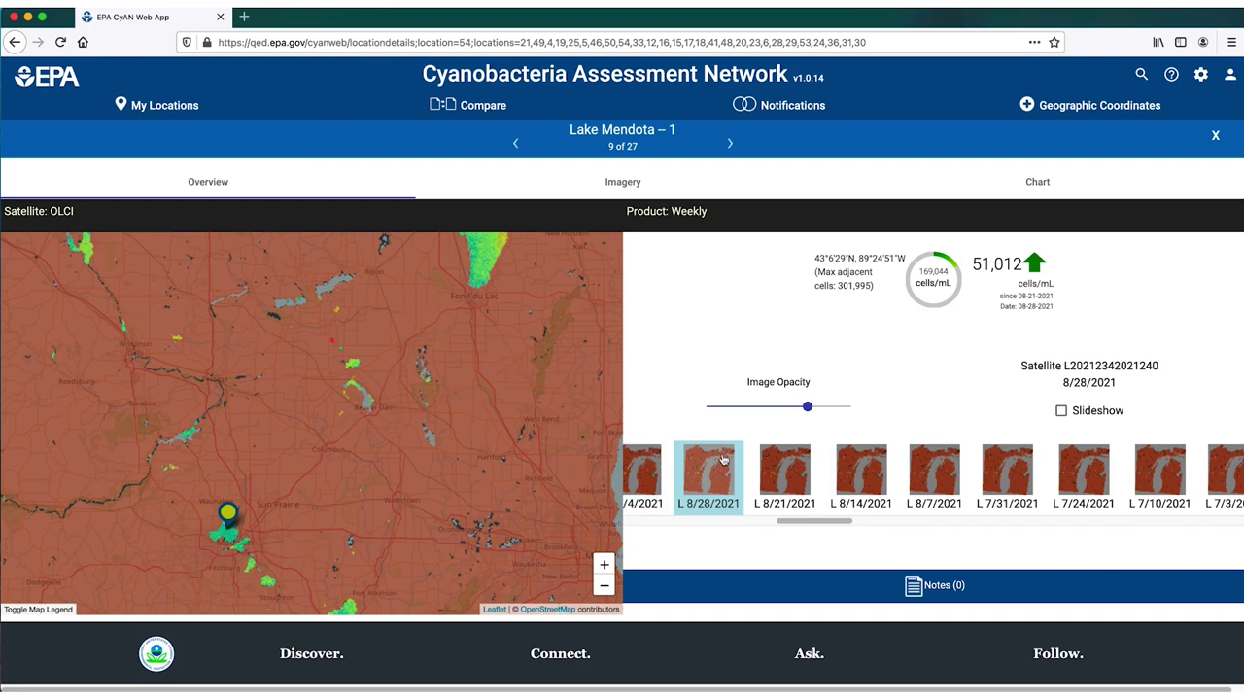
left_click(786, 473)
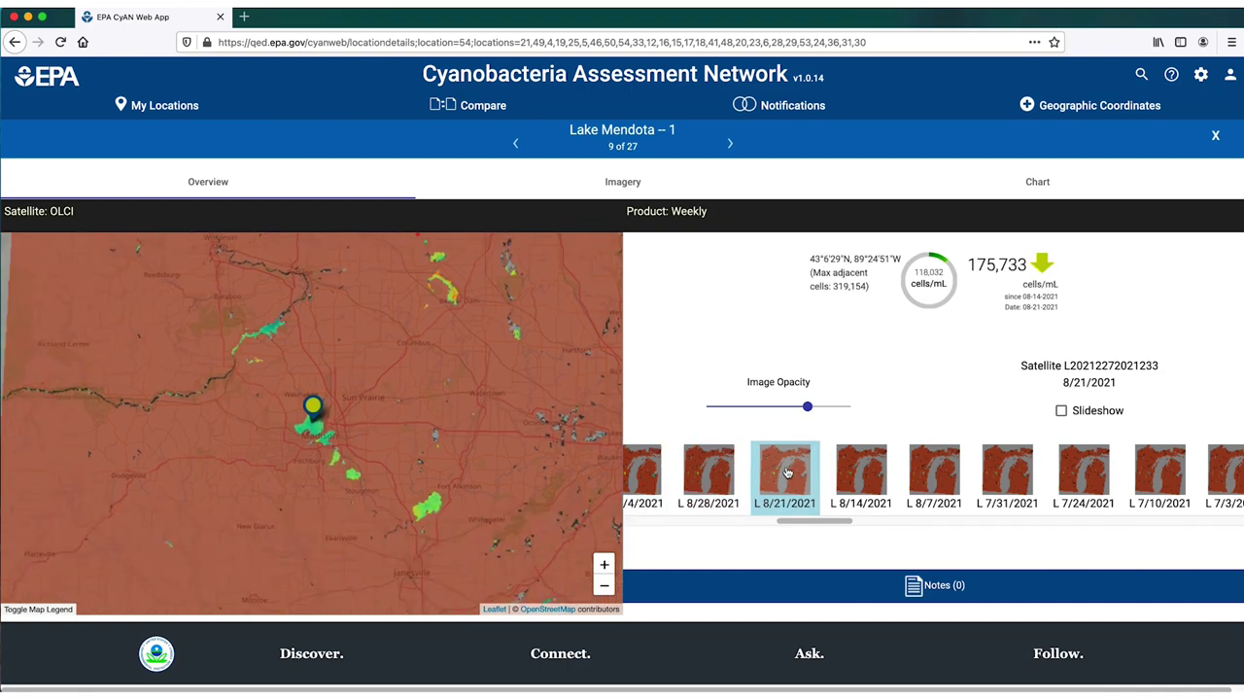
left_click(873, 478)
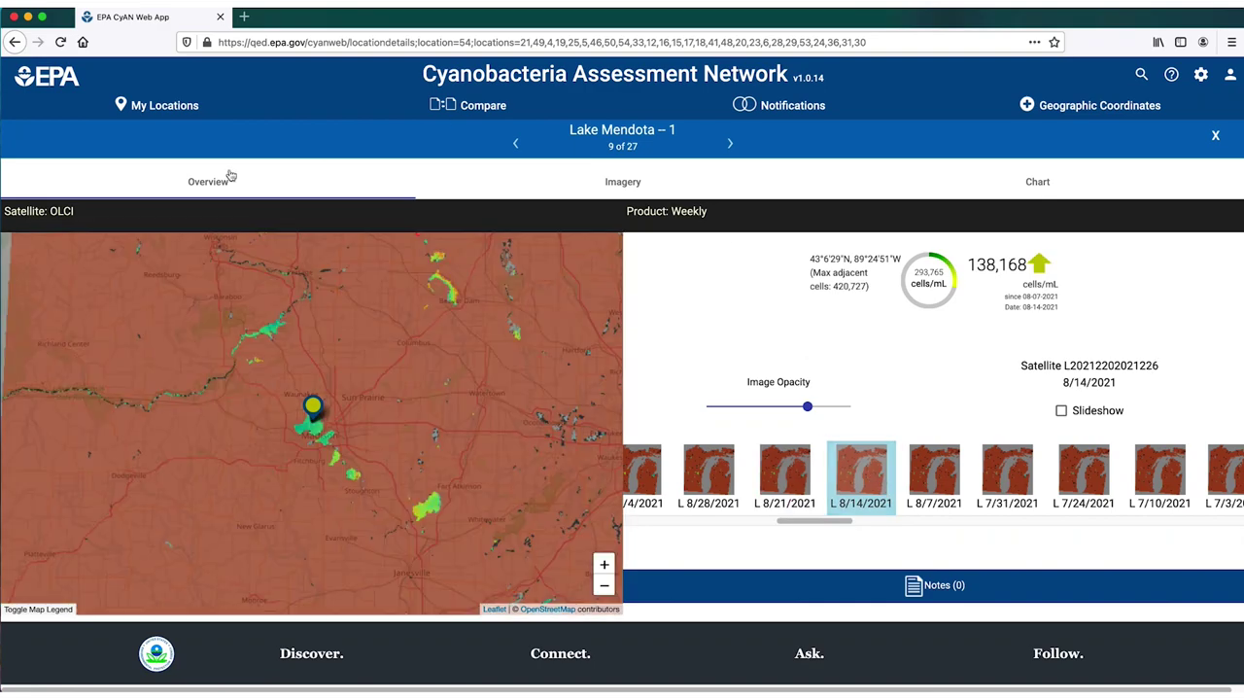
Step: Browse the gallery of satellite images available for Lake Mendota – 1
left_click(613, 185)
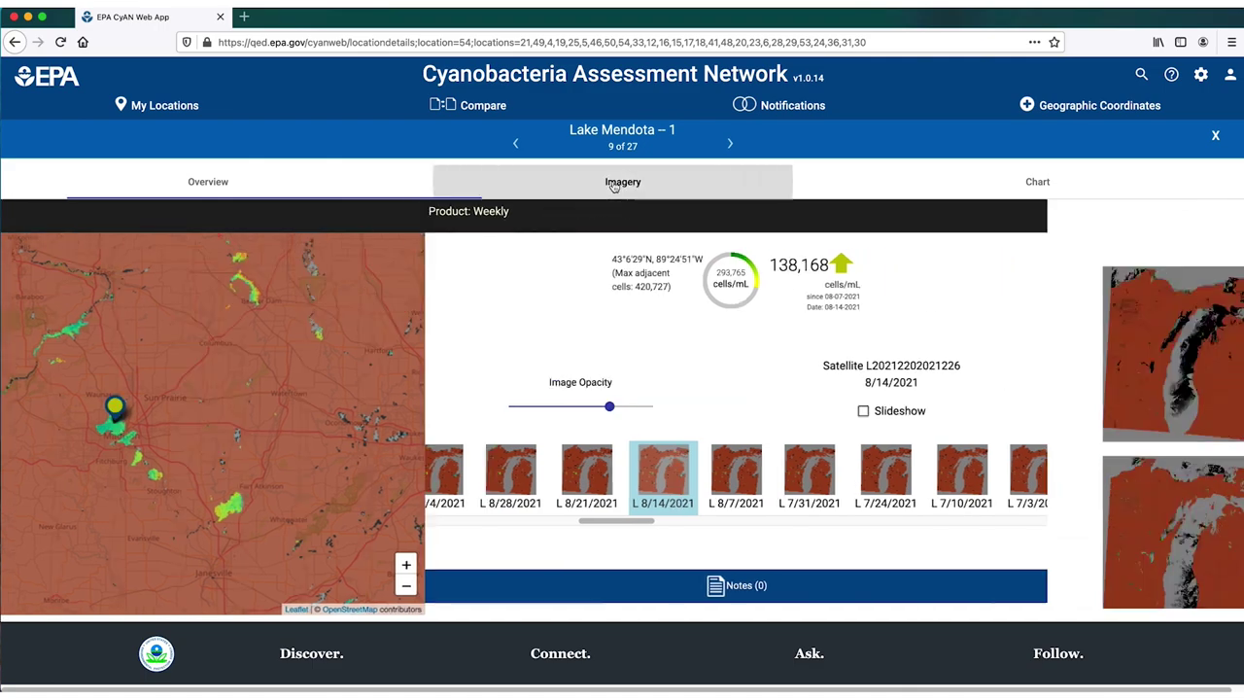
scroll(714, 355, "down", 3)
scroll(698, 382, "up", 5)
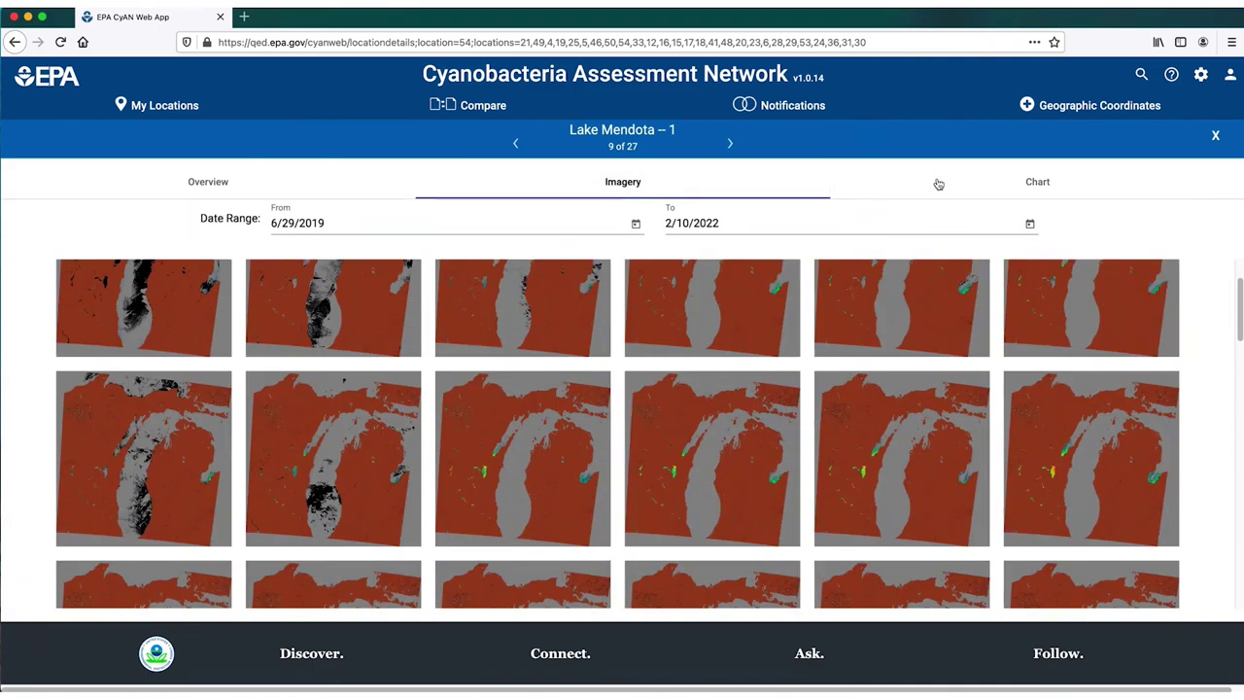
Step: Examine the cell concentration time series in Lake Mendota's blooming chart, looking along the full date range
left_click(1052, 184)
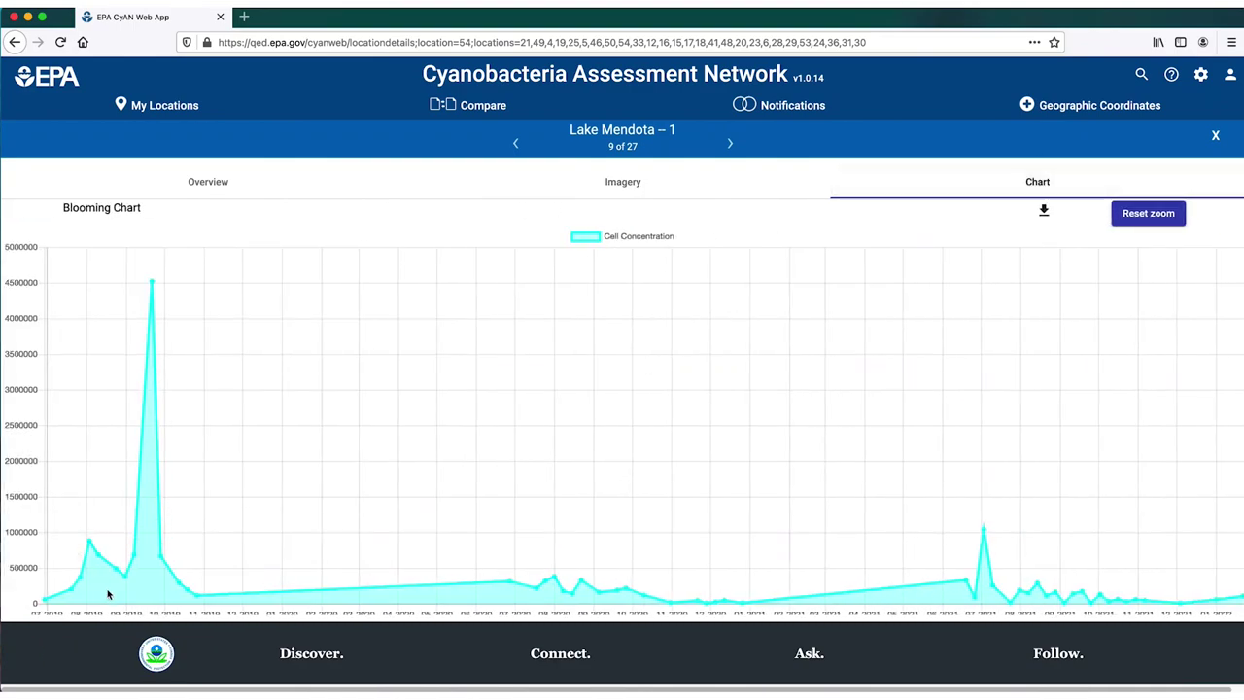
scroll(103, 599, "down", 4)
scroll(112, 603, "down", 2)
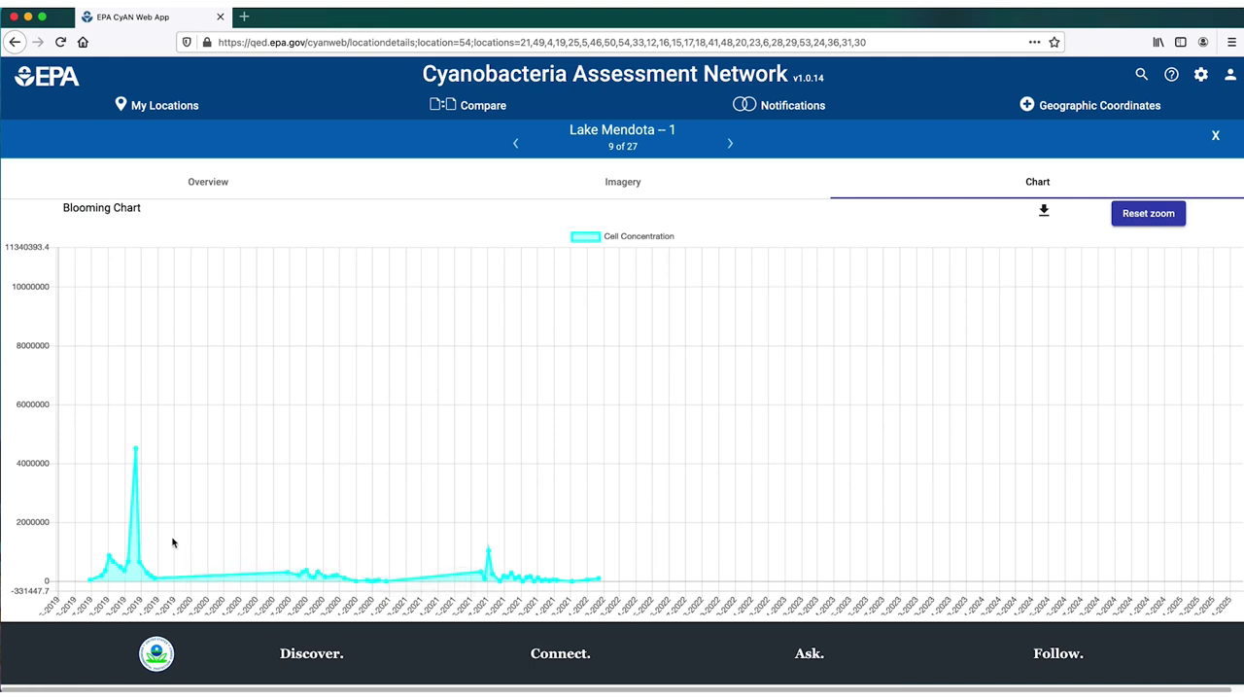
left_click_drag(327, 583, 474, 572)
left_click_drag(350, 575, 524, 583)
Step: Return to the saved locations and select the Lake Koshkonong marker southeast of Madison for comparison
left_click(154, 104)
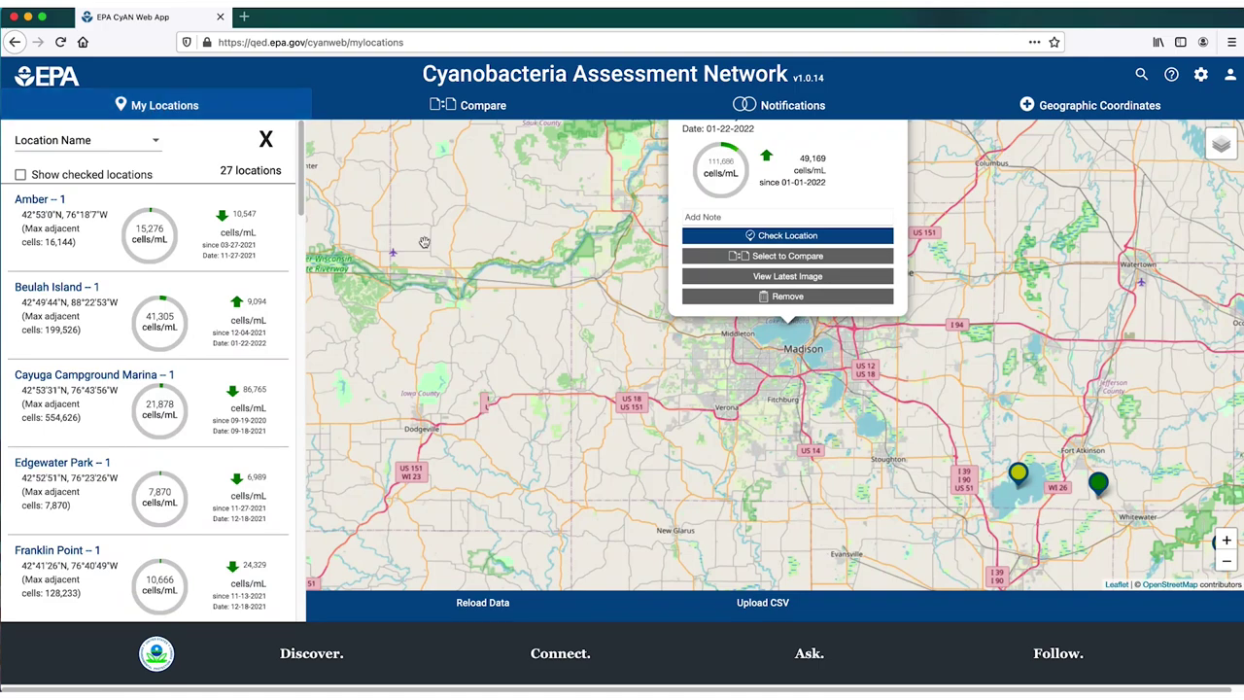
left_click(1019, 475)
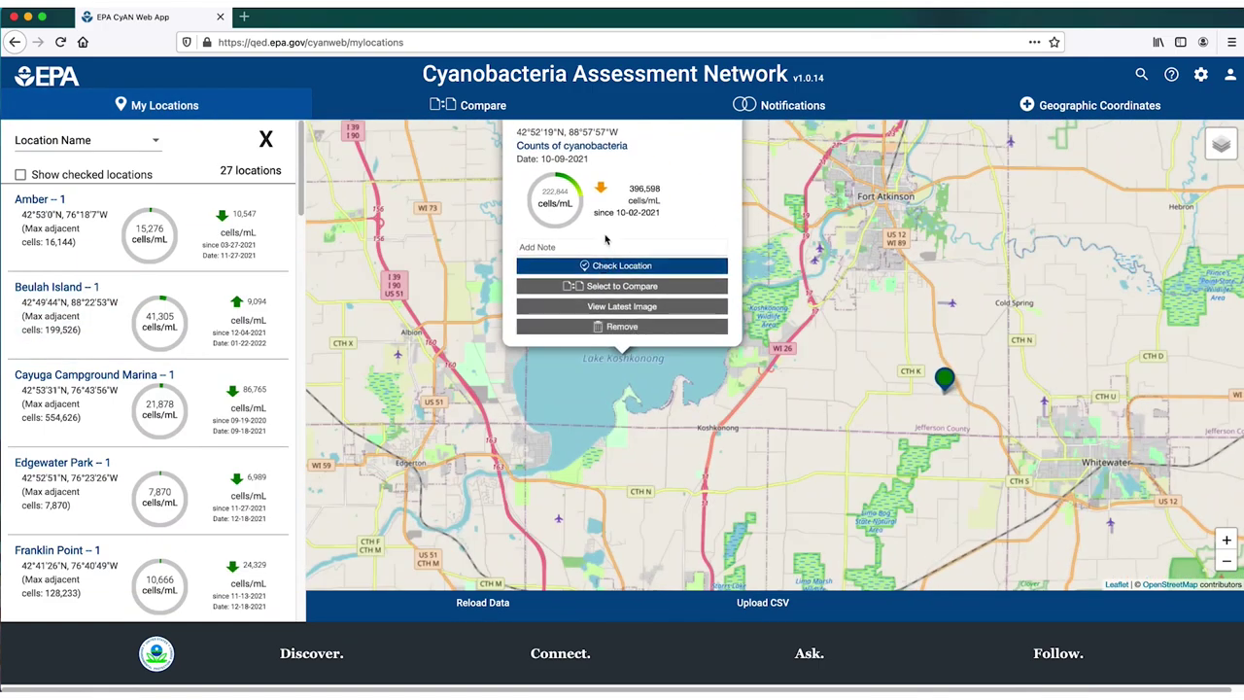
left_click(628, 292)
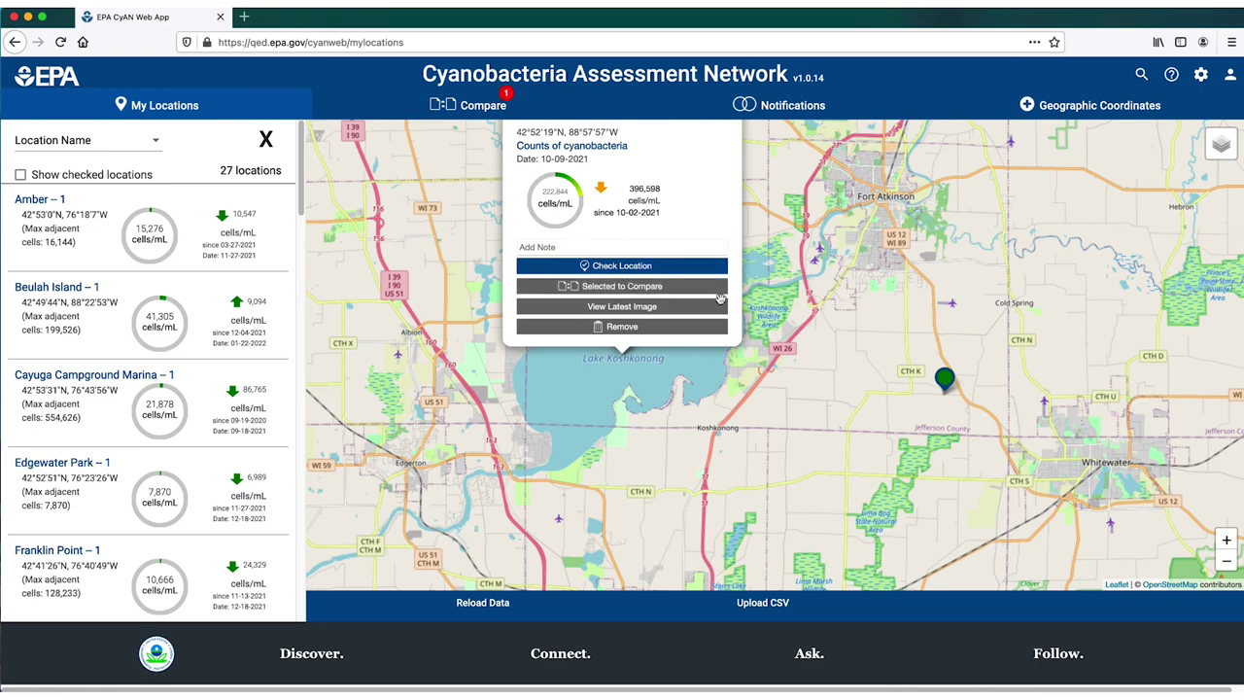
Step: Add the Beulah Island marker near East Troy, at 42°49'44"N, 88°22'53"W, to the comparison
scroll(434, 314, "up", 2)
scroll(438, 275, "down", 5)
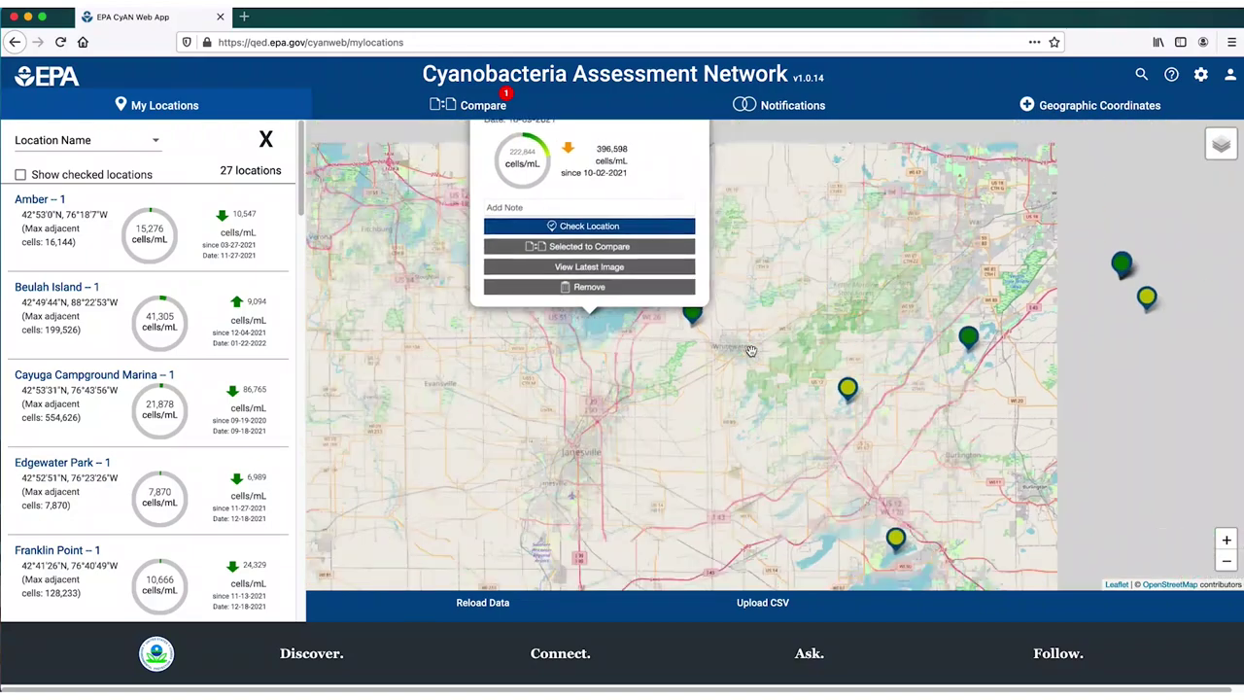
mouse_move(1033, 279)
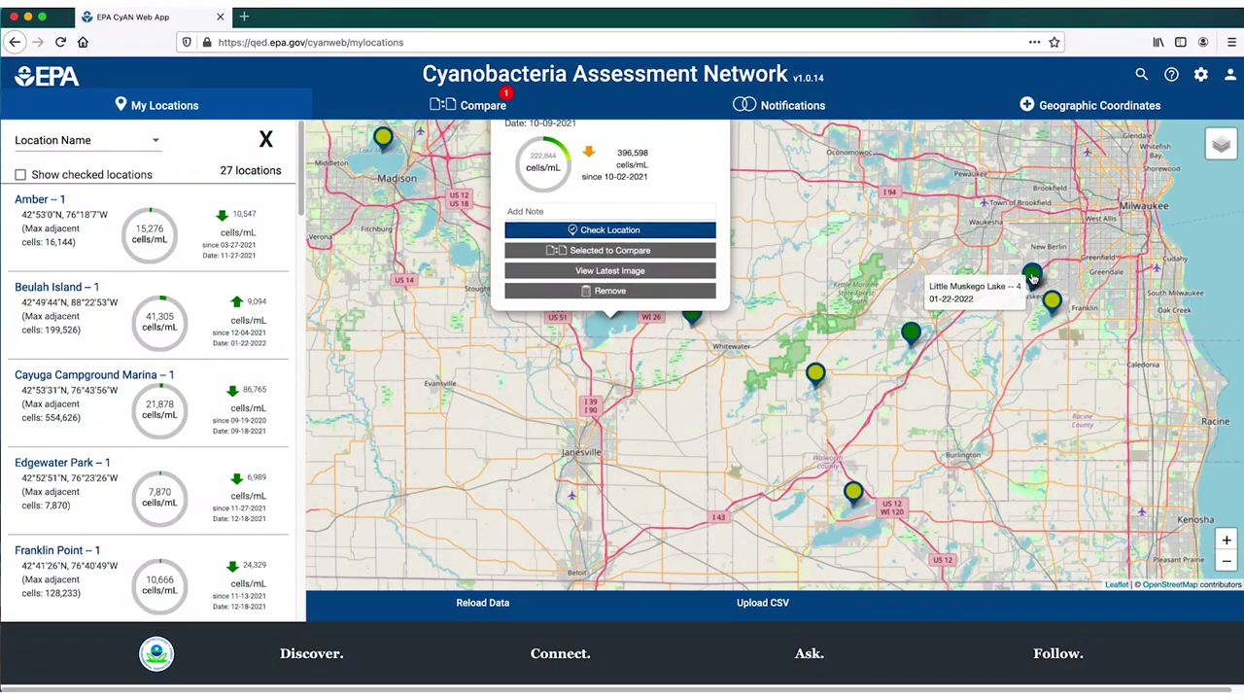
mouse_move(1055, 309)
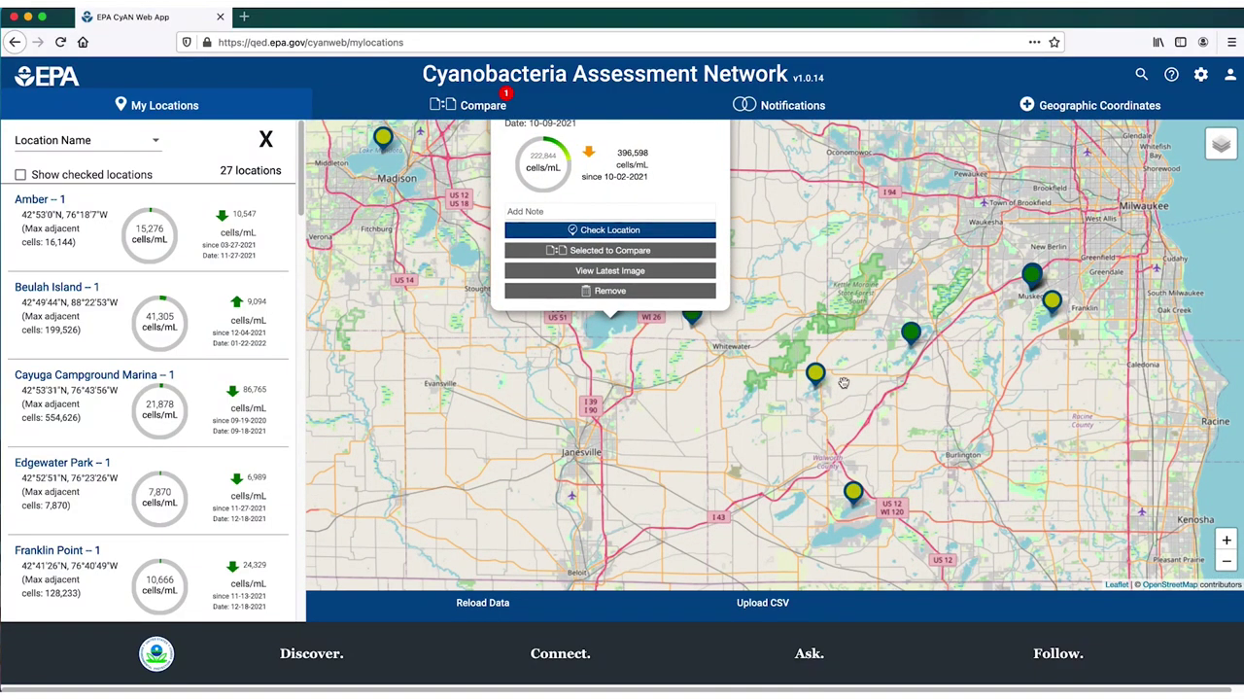
left_click(911, 337)
left_click(603, 290)
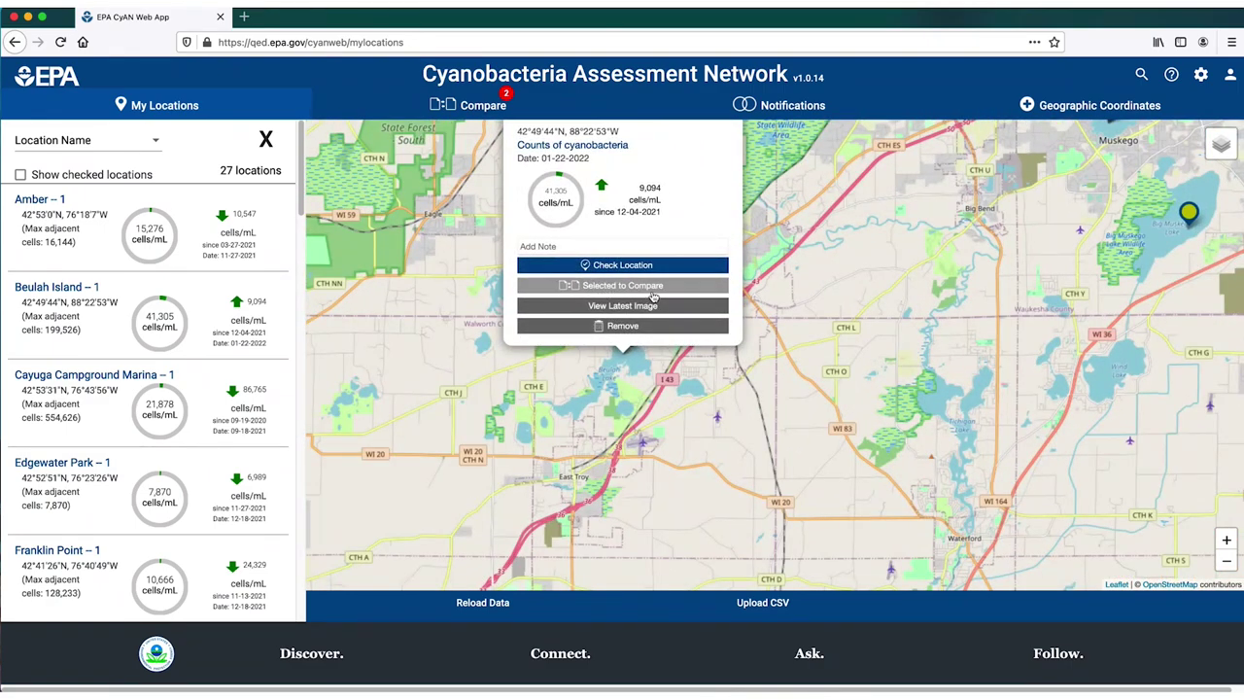
Step: Compare Lake Koshkonong – 1 with Beulah Island – 1 through their statistics, blooming chart and map
left_click(475, 103)
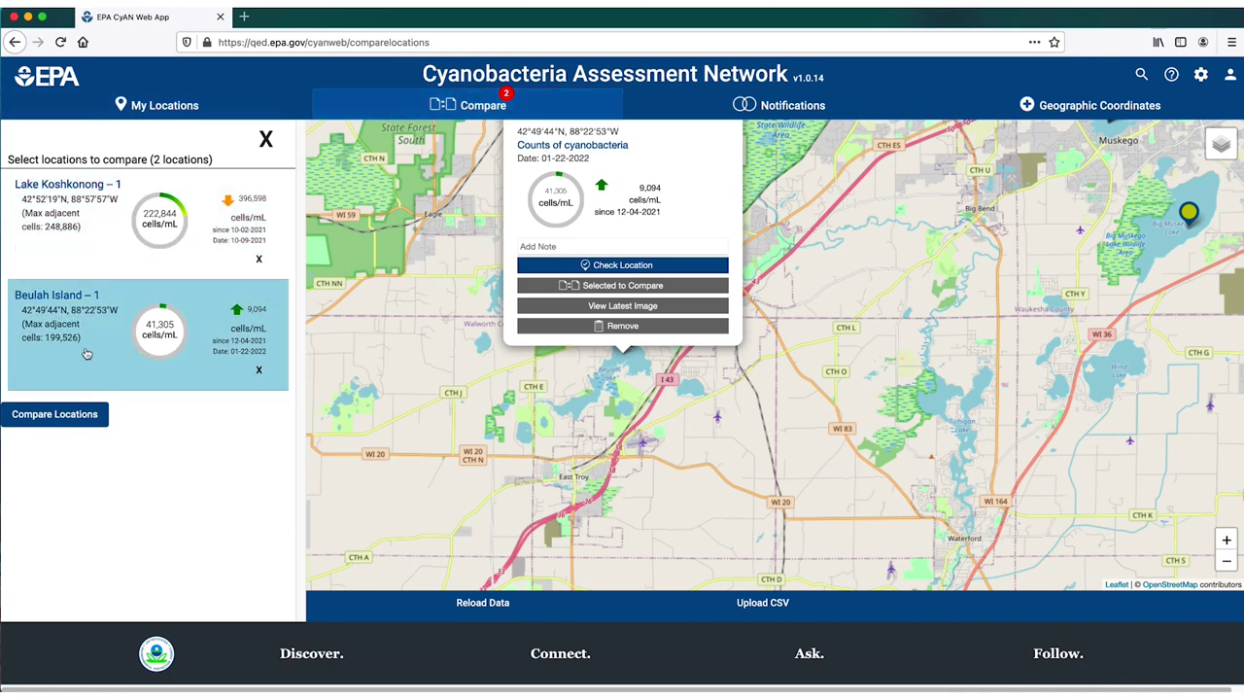
left_click(78, 416)
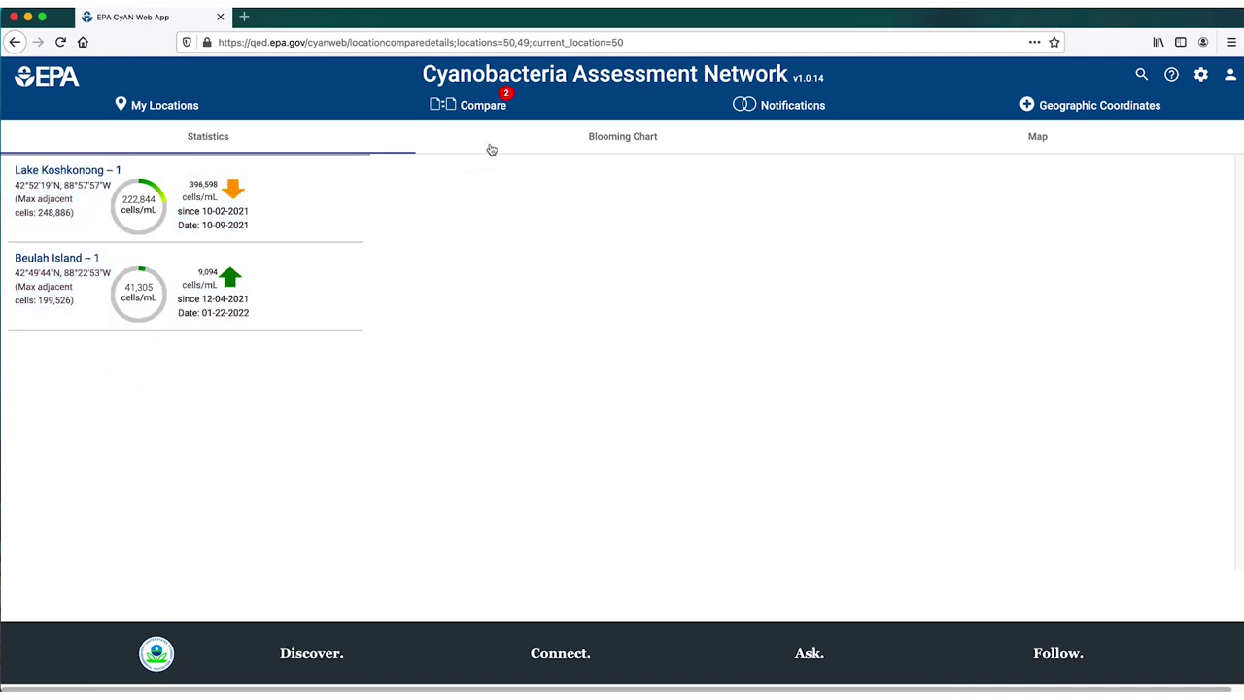
left_click(634, 138)
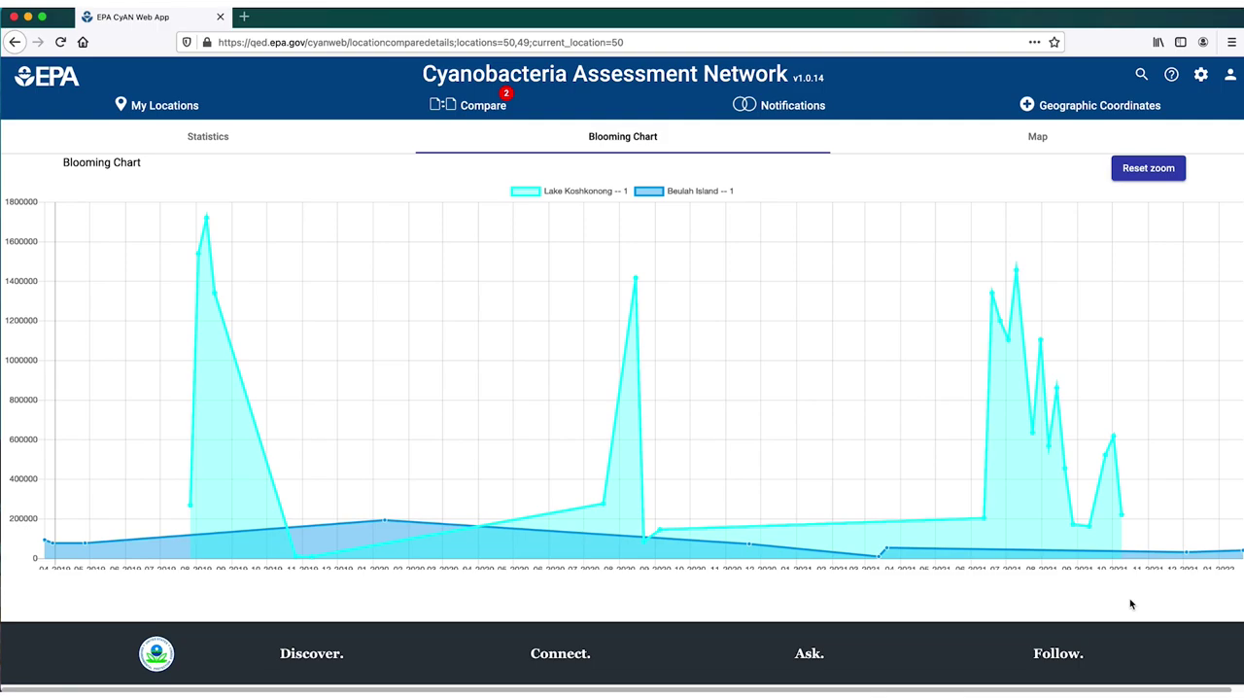
left_click(1031, 150)
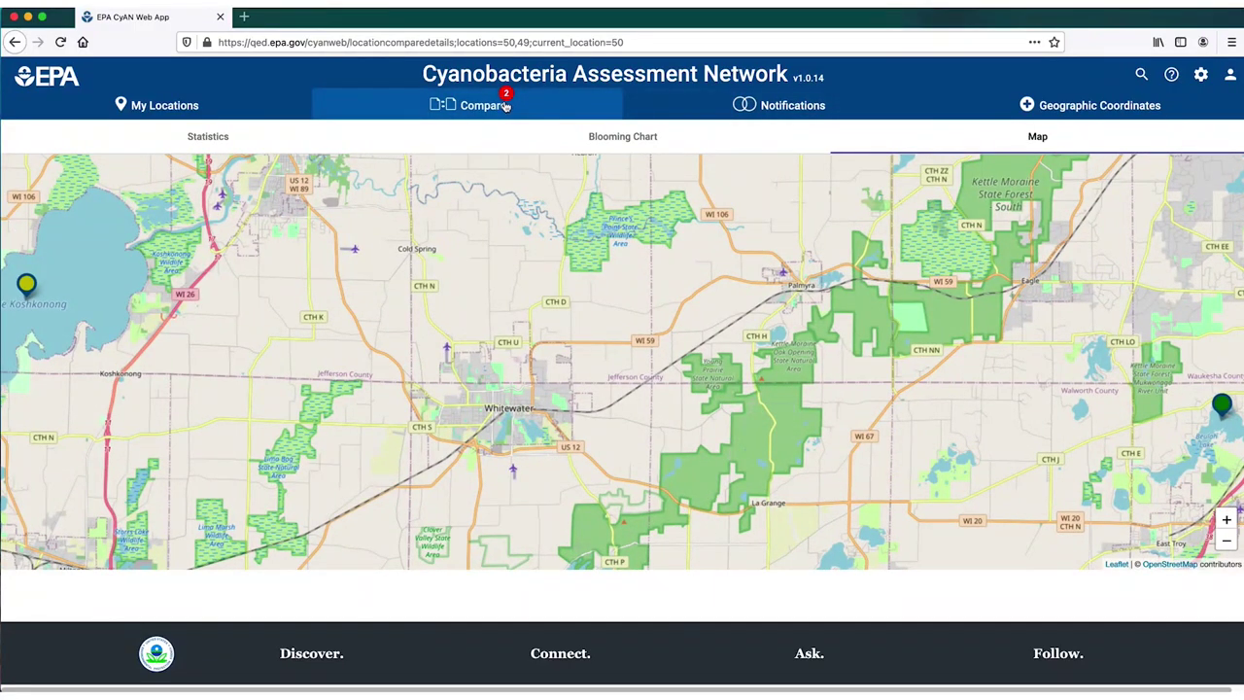
Step: Limit the notifications to new ones, and open the form for finding a location by latitude and longitude
left_click(792, 109)
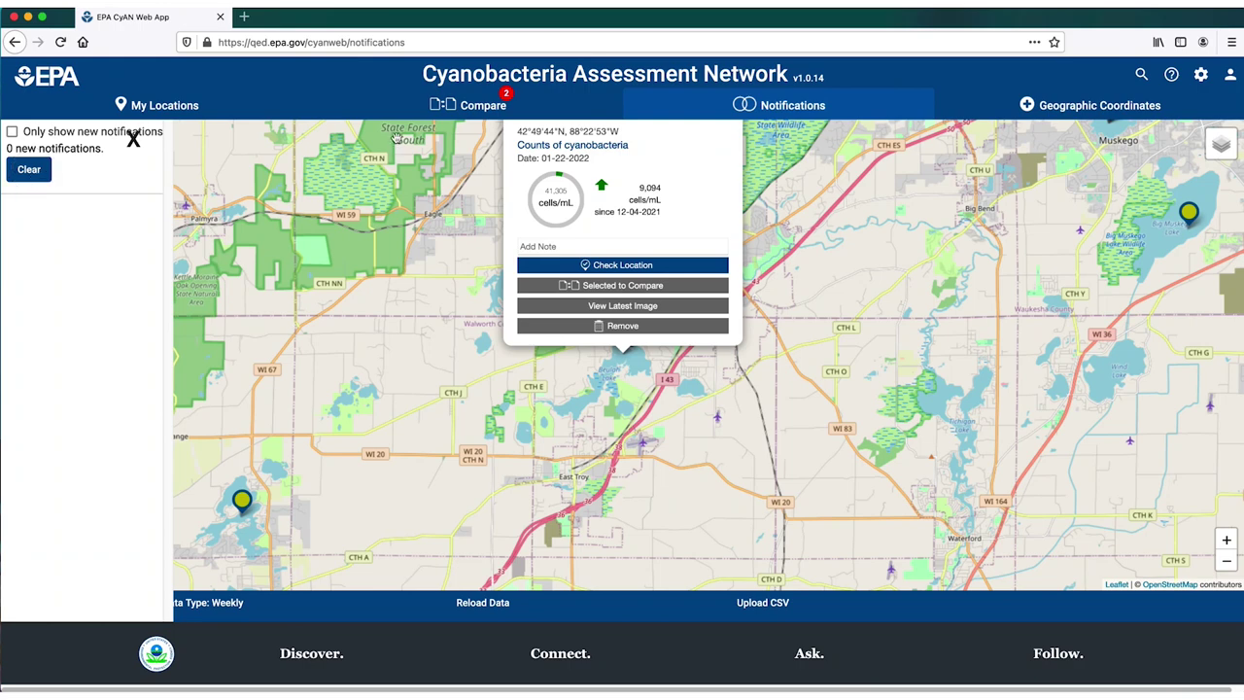
left_click(132, 136)
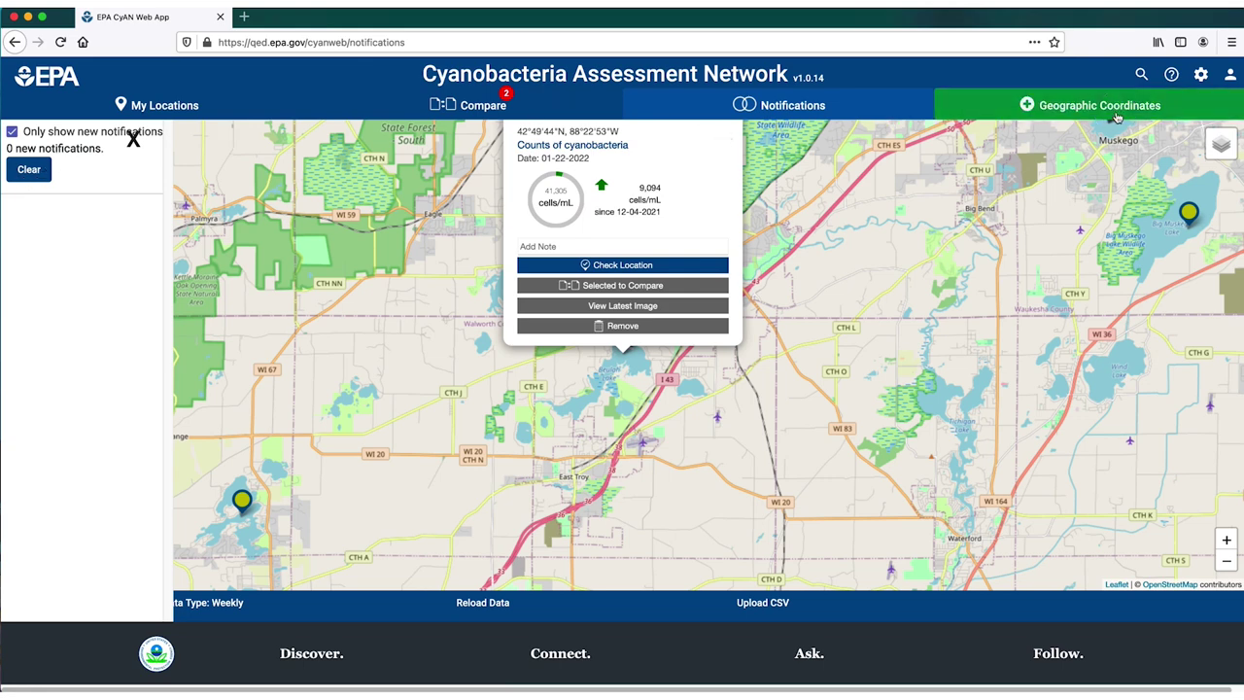
left_click(1079, 105)
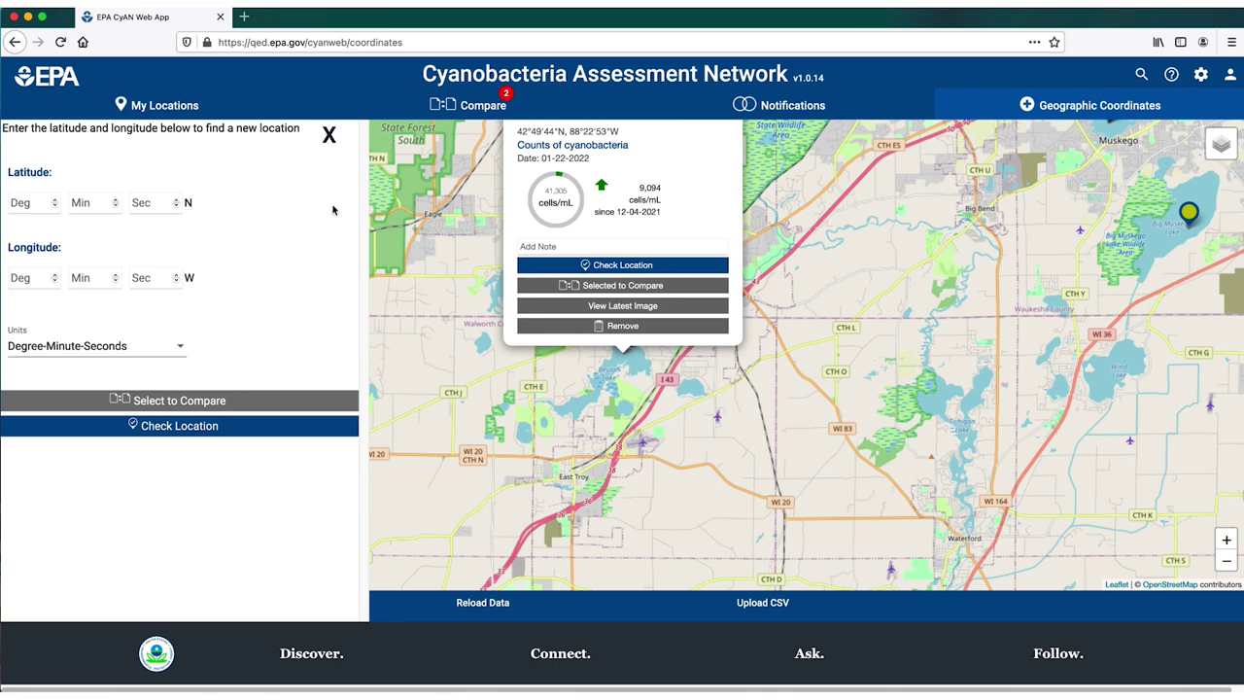
left_click(39, 197)
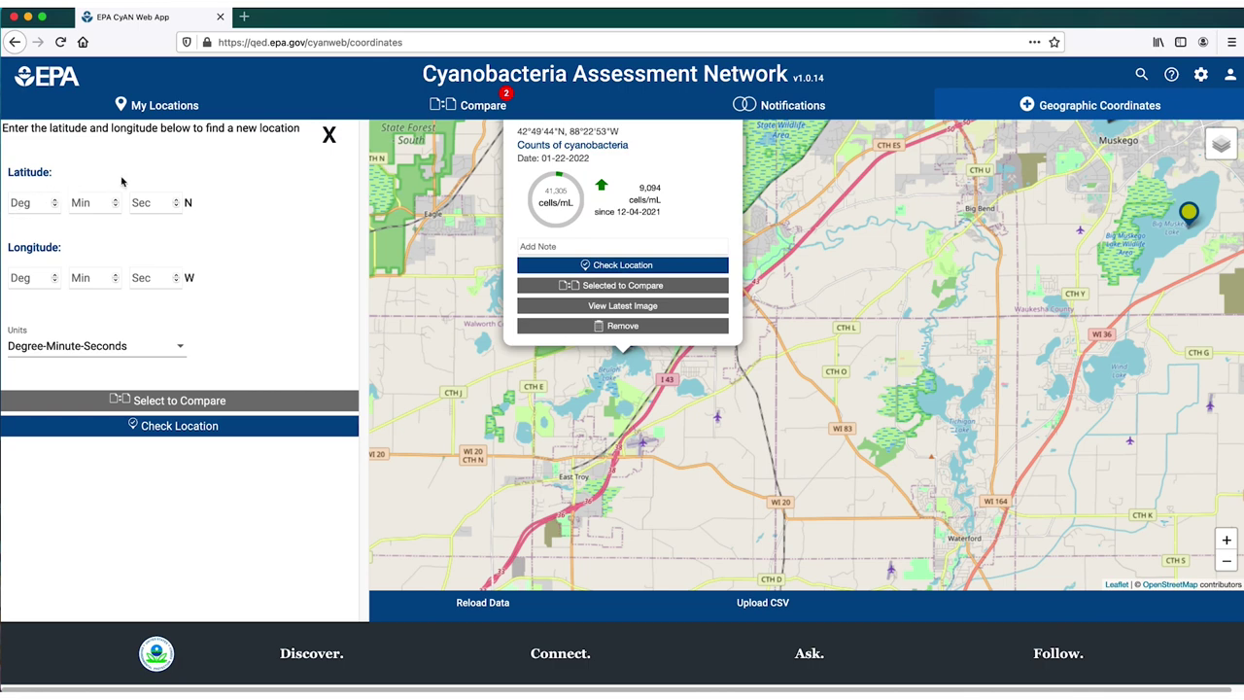
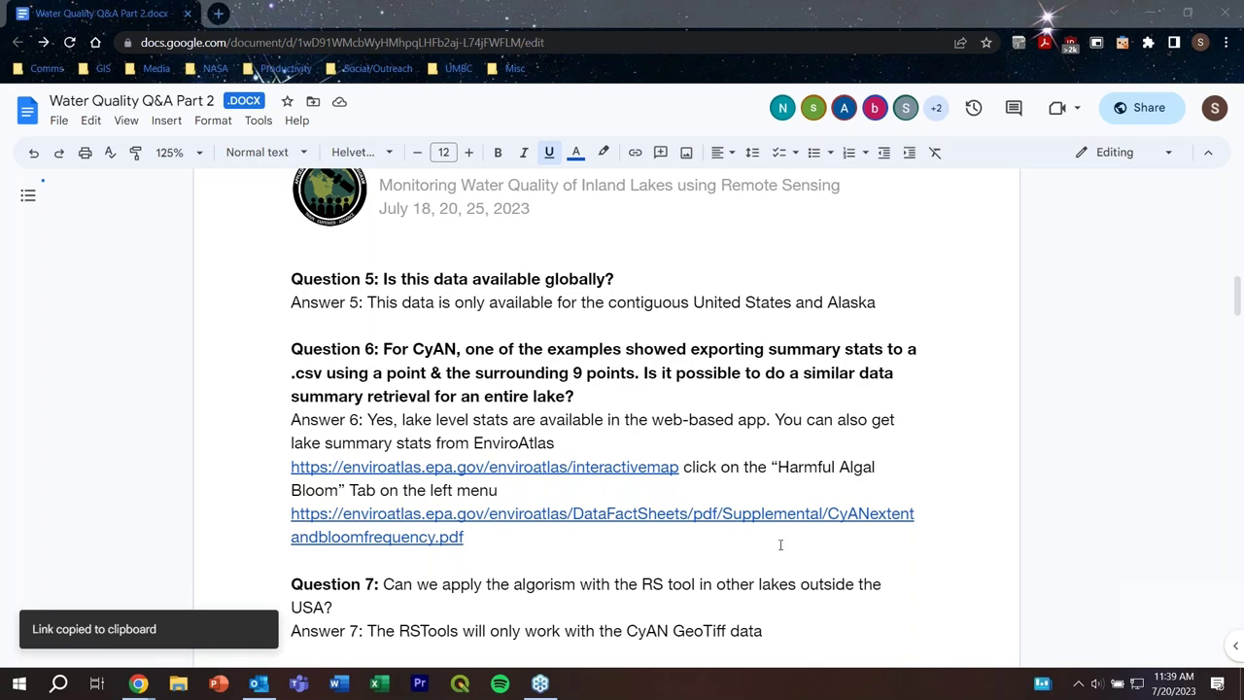
Step: In the Water Quality Q&A Part 2 document in Google Docs, make the whole Question 7 text bold
left_click(878, 473)
scroll(883, 475, "down", 1)
scroll(884, 475, "down", 2)
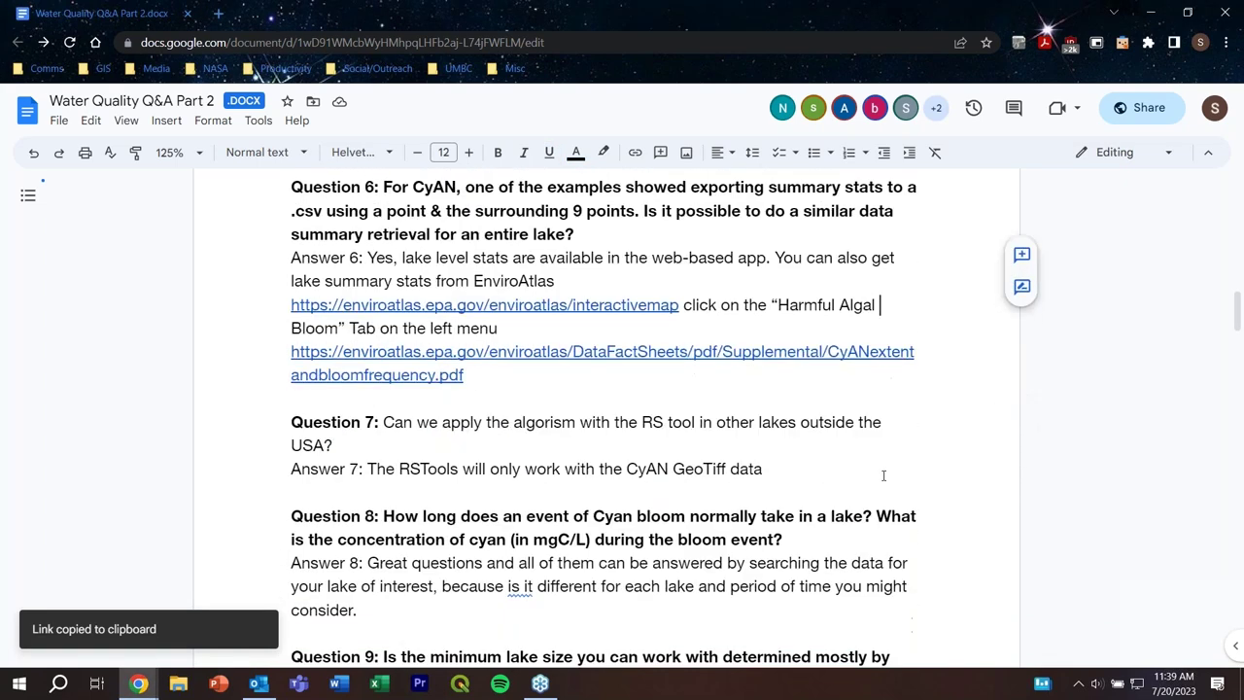
left_click_drag(334, 366, 254, 376)
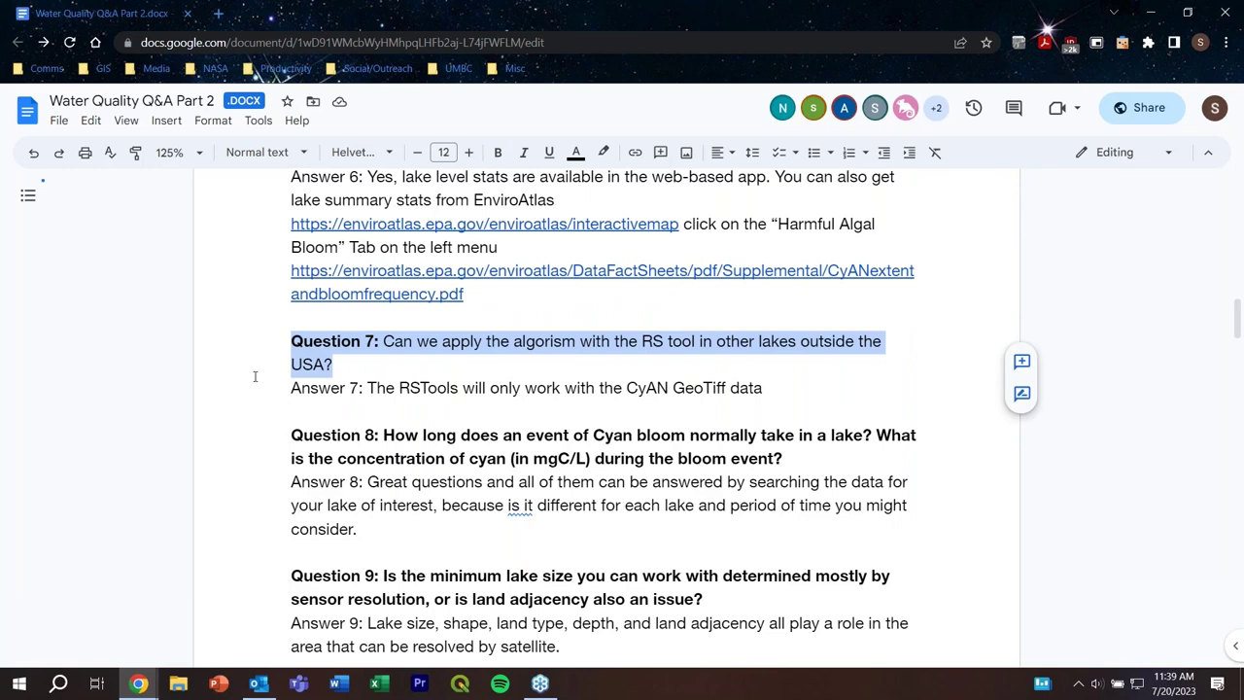
key("ctrl+b")
left_click(369, 368)
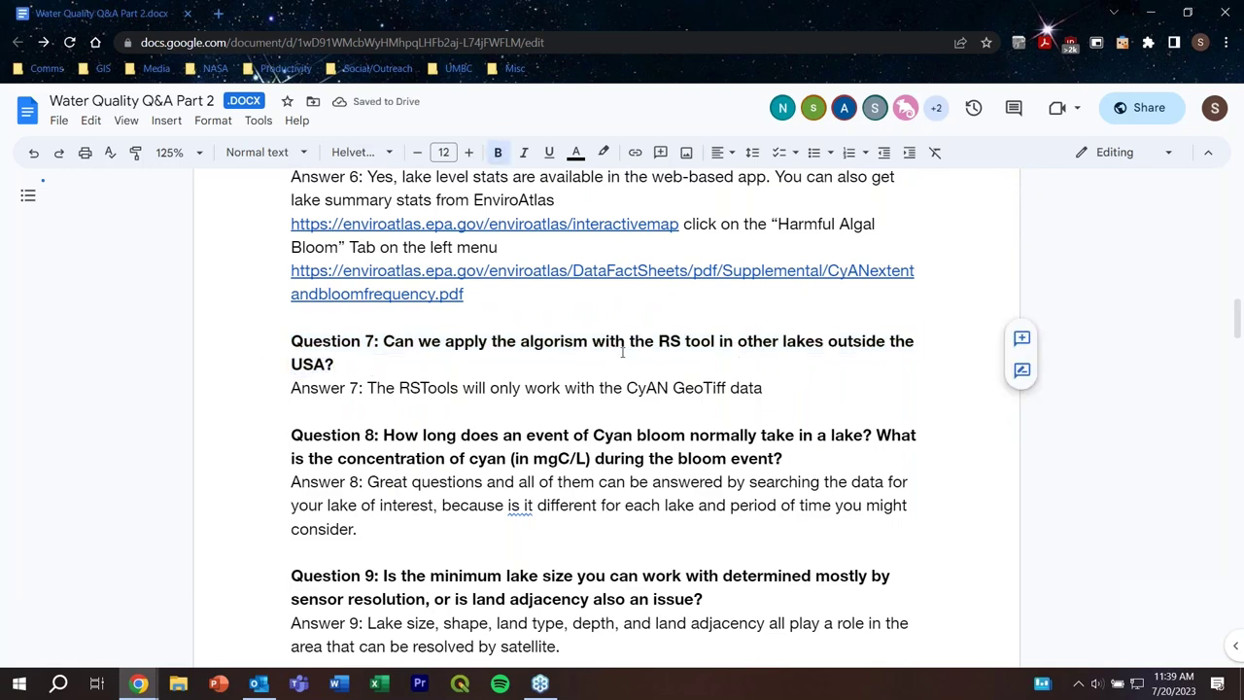
left_click(574, 341)
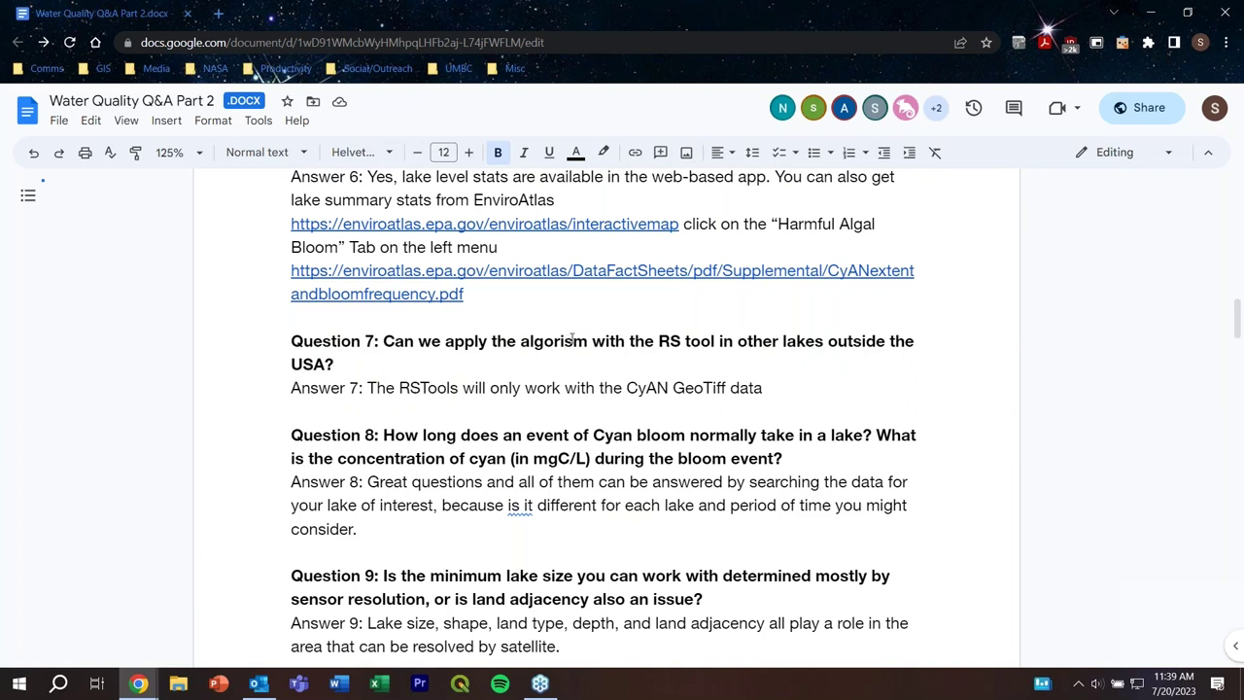
Step: Correct the misspelled word in Question 7 to "algorithm" and end Answer 7 with a period
key("BackSpace")
type("t")
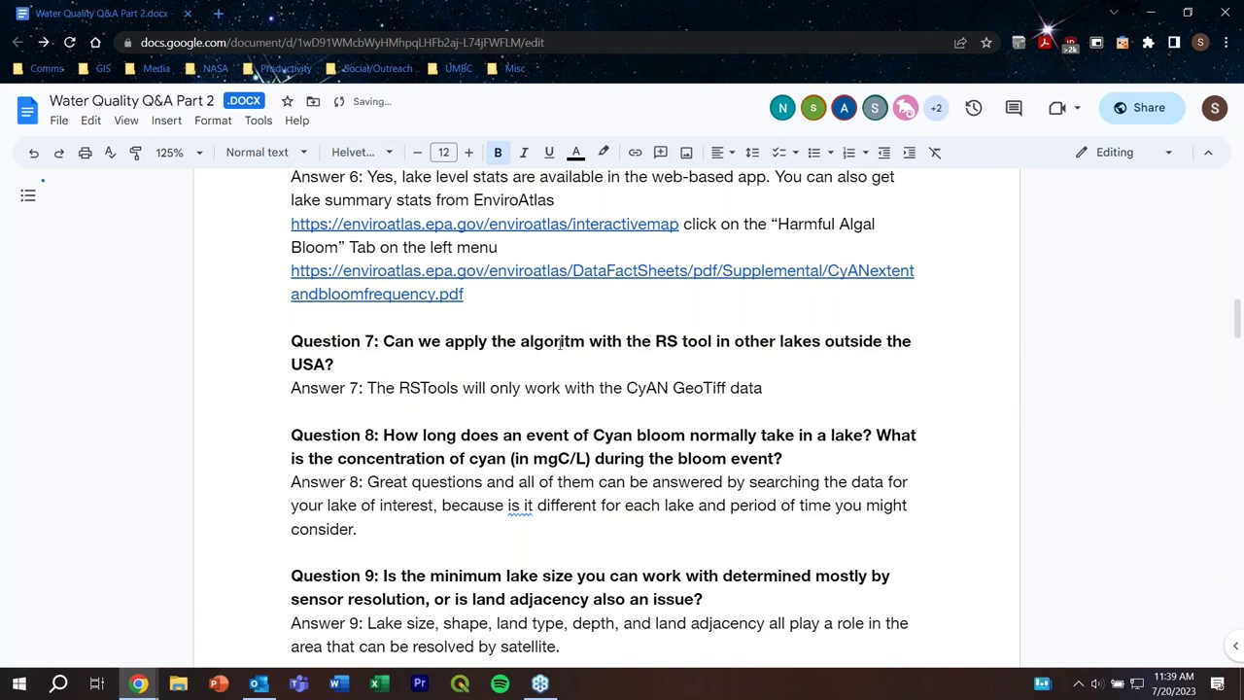
type("h")
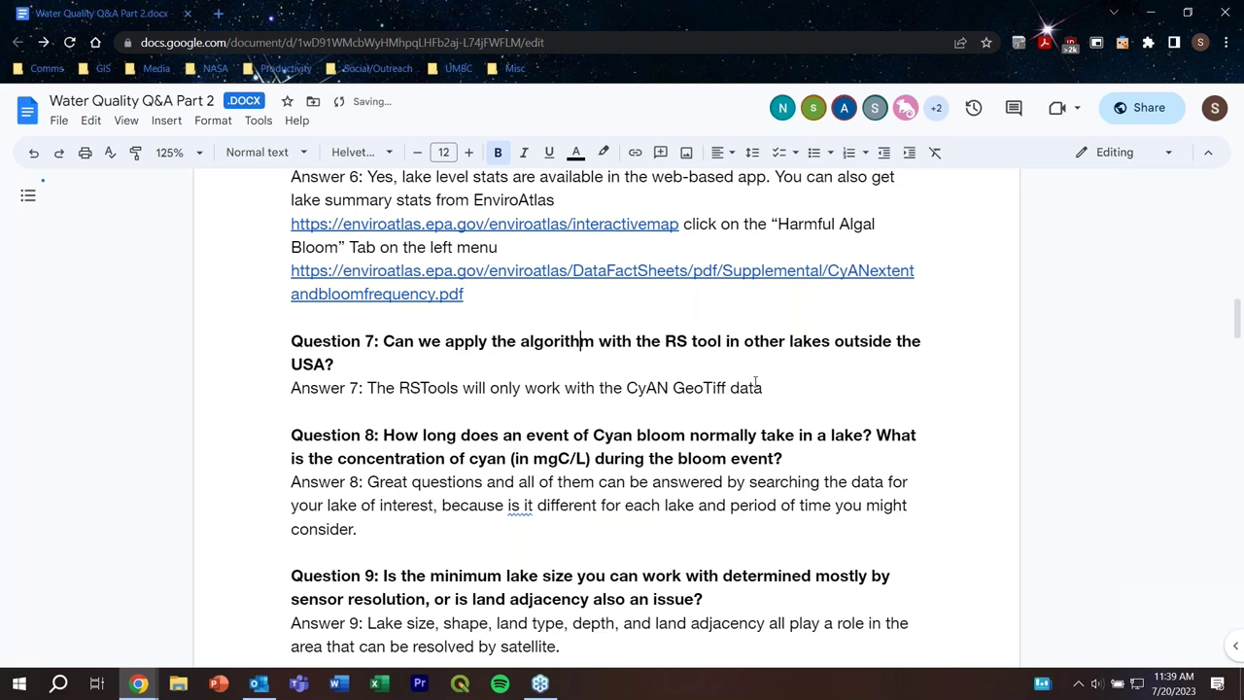
left_click(740, 360)
left_click(766, 384)
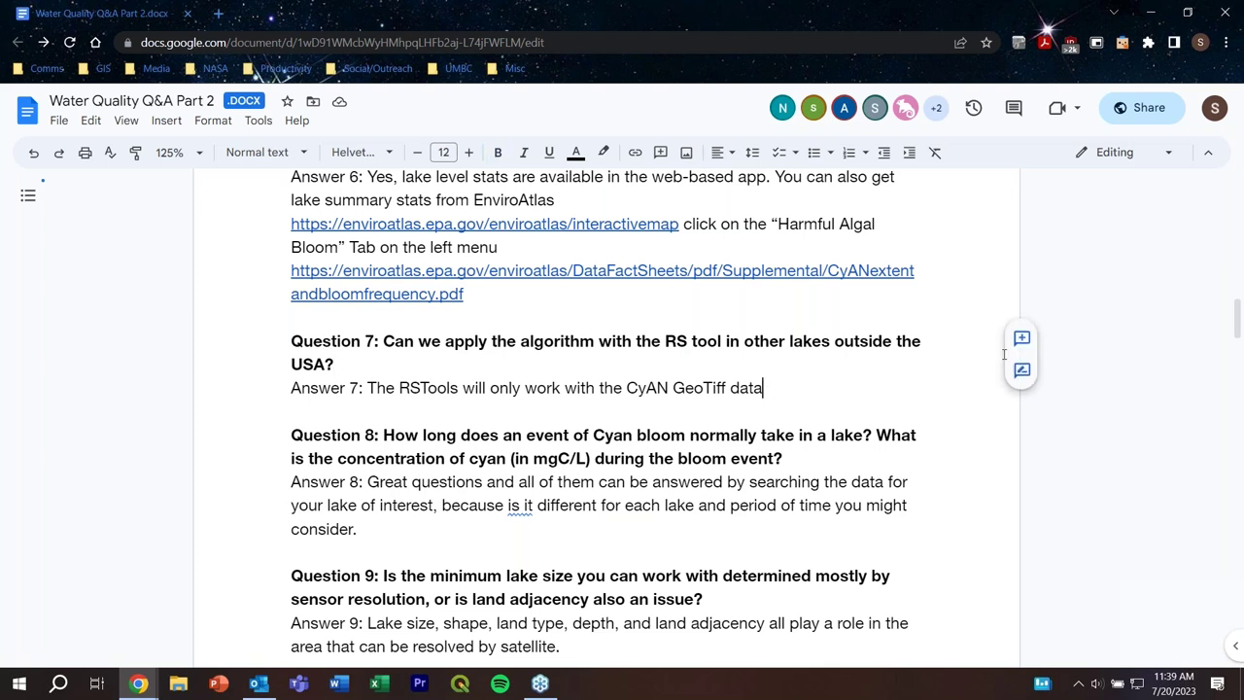
type(".")
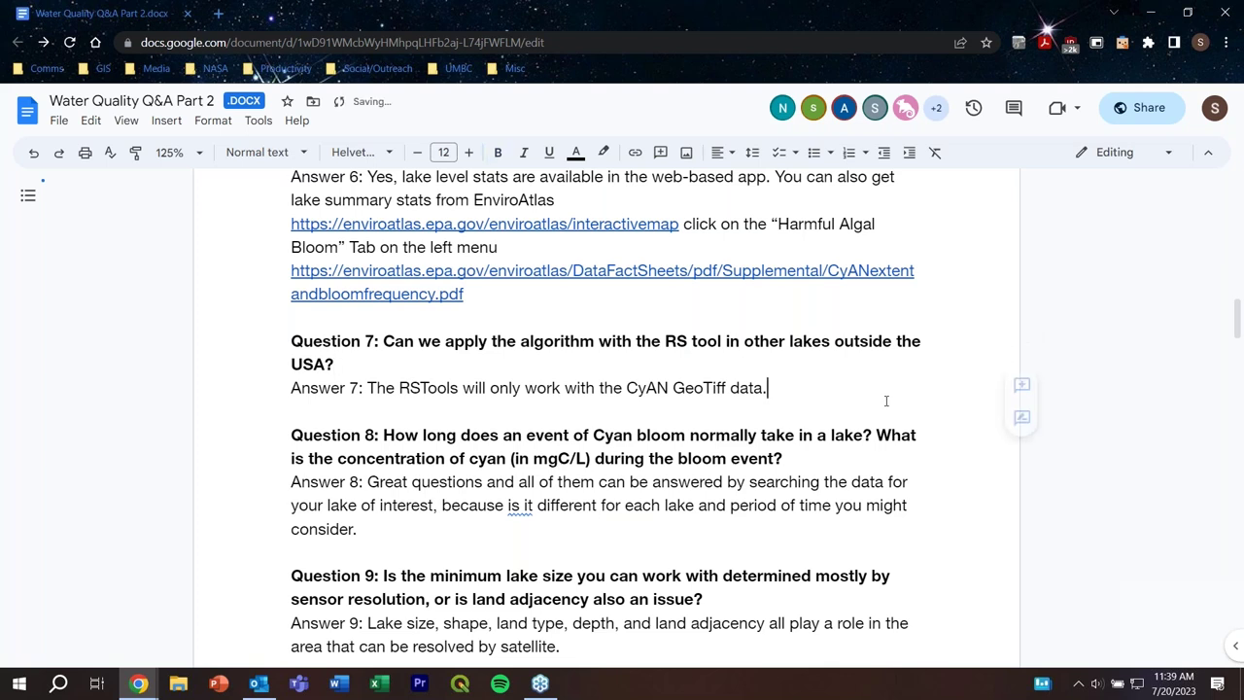
left_click(756, 366)
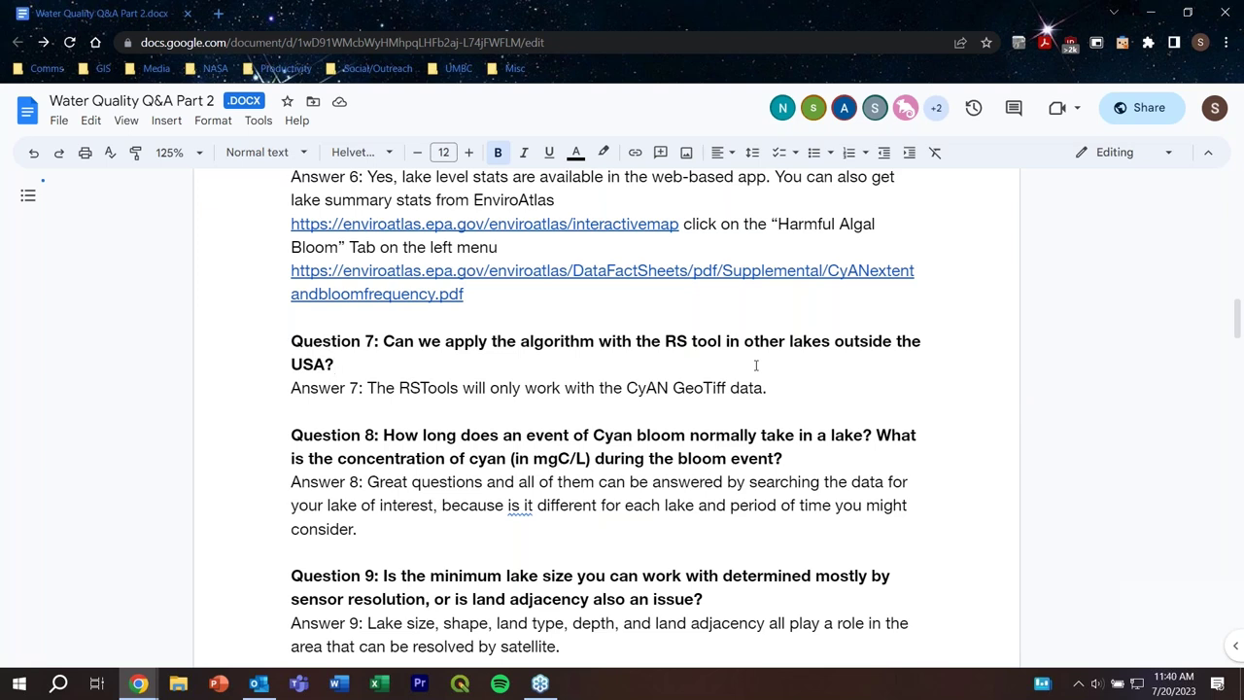
Step: Insert the spelled-out unit "milligrams per cubic liter" before "mgC/L" in Question 8
scroll(756, 364, "down", 1)
left_click(796, 380)
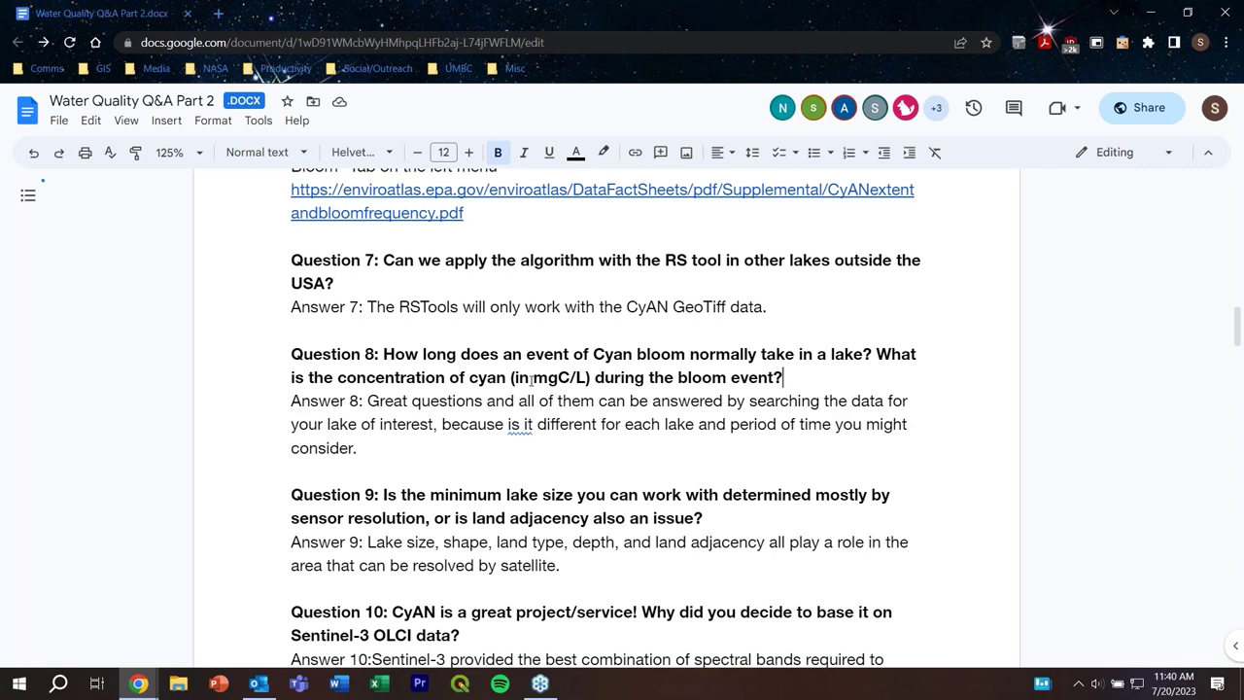
type("milli")
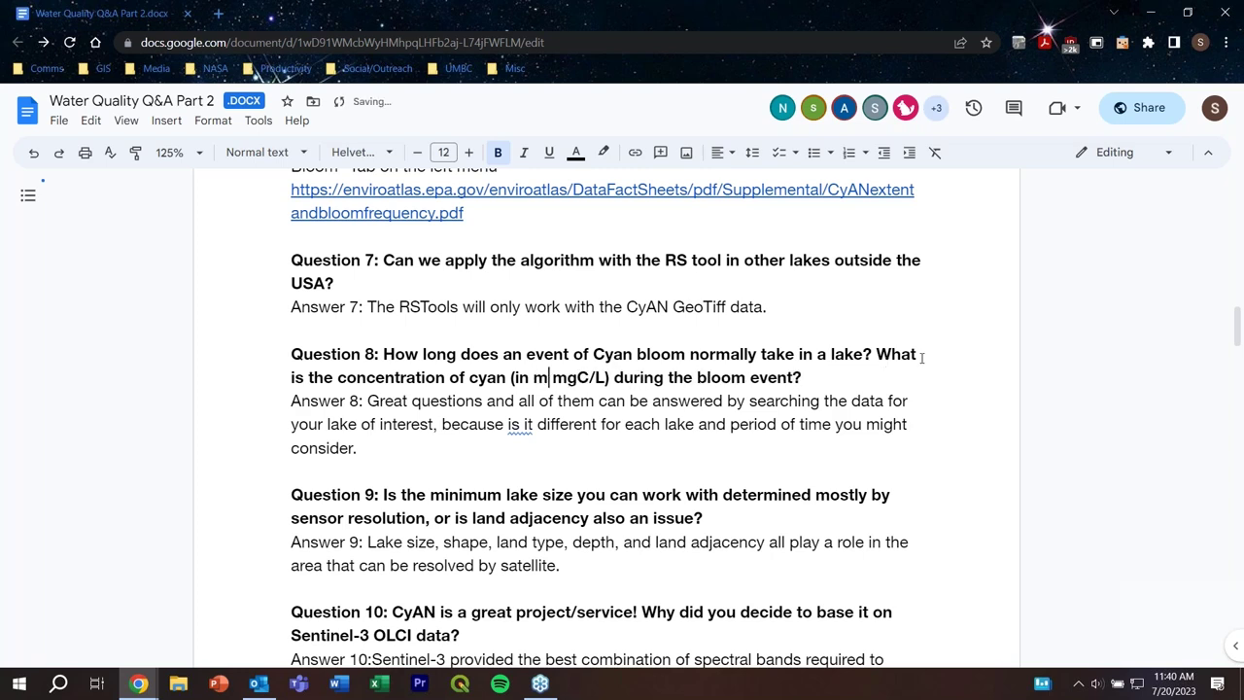
type("grams per")
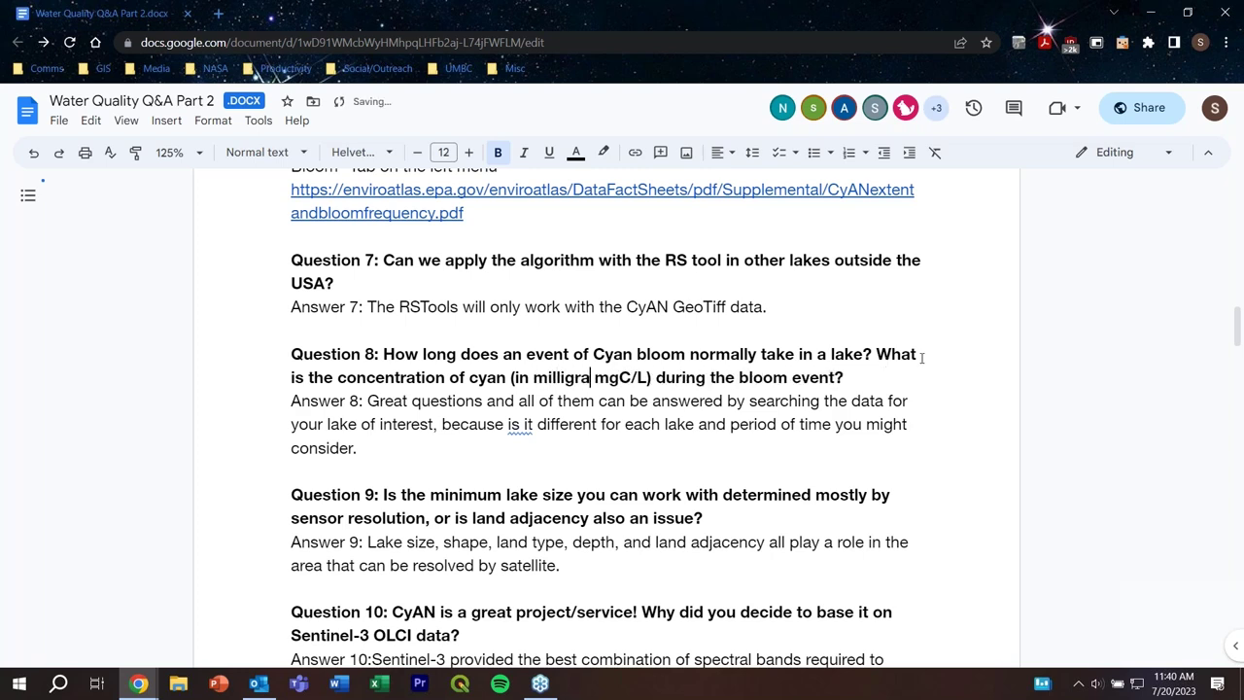
type(" cubli")
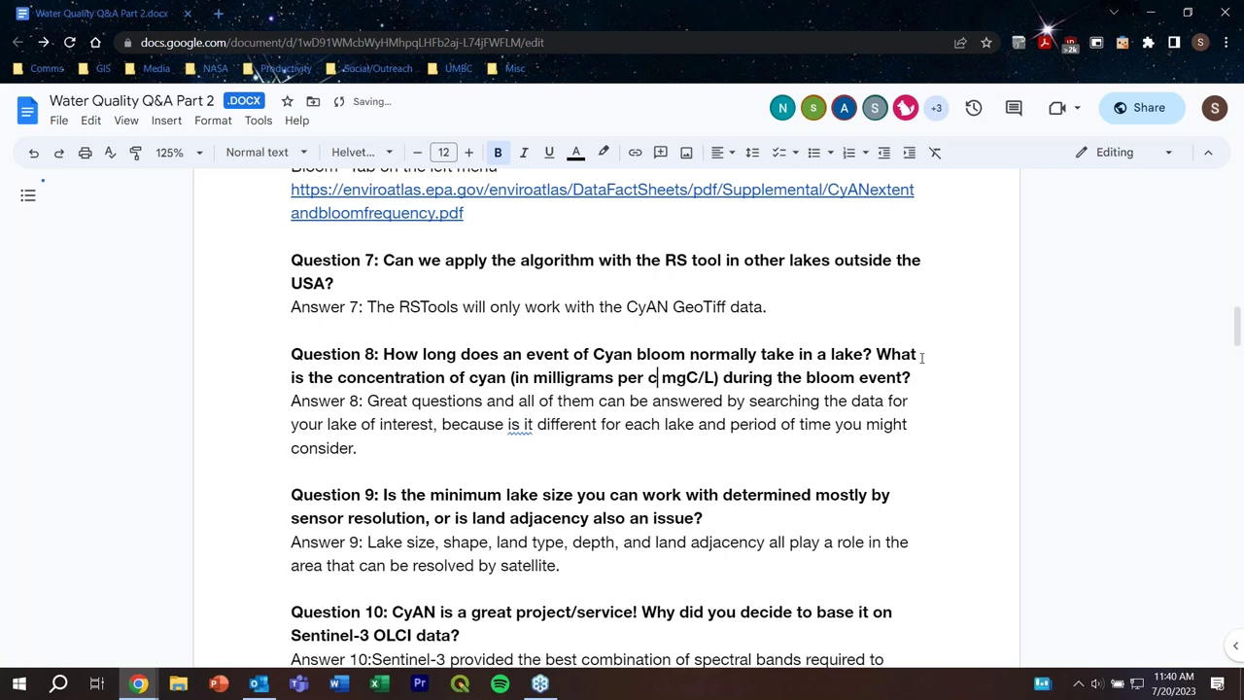
key("BackSpace")
key("BackSpace")
type("ic lit")
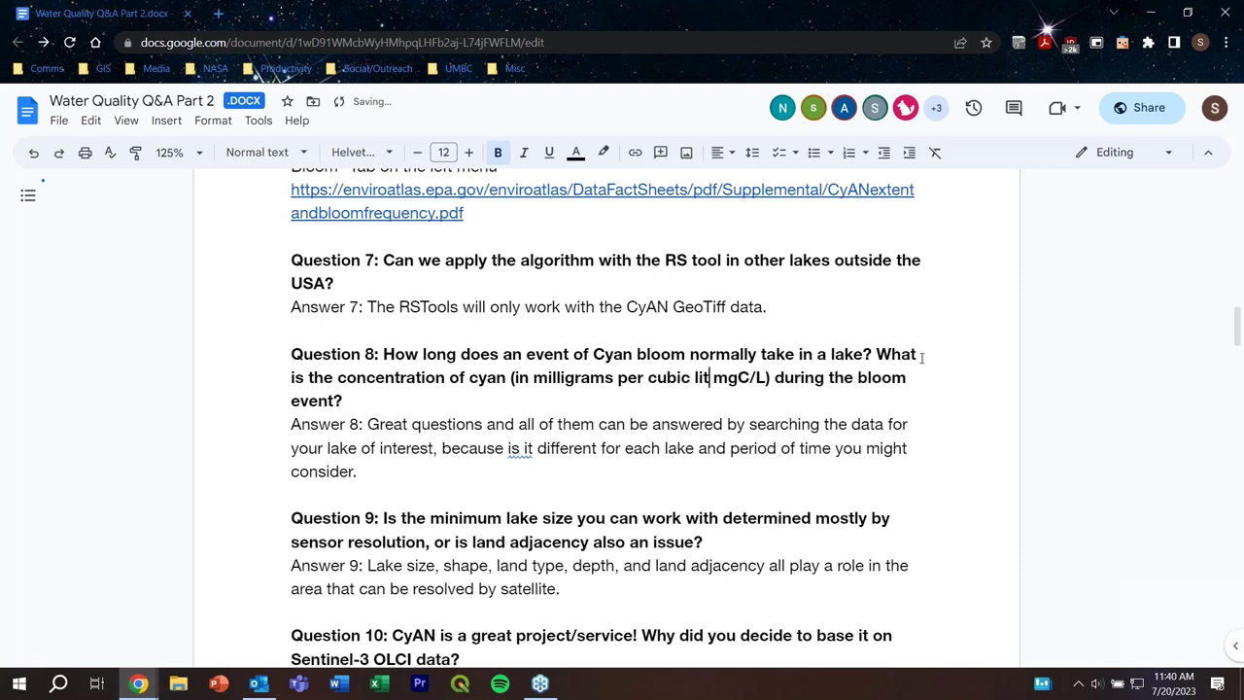
type("er")
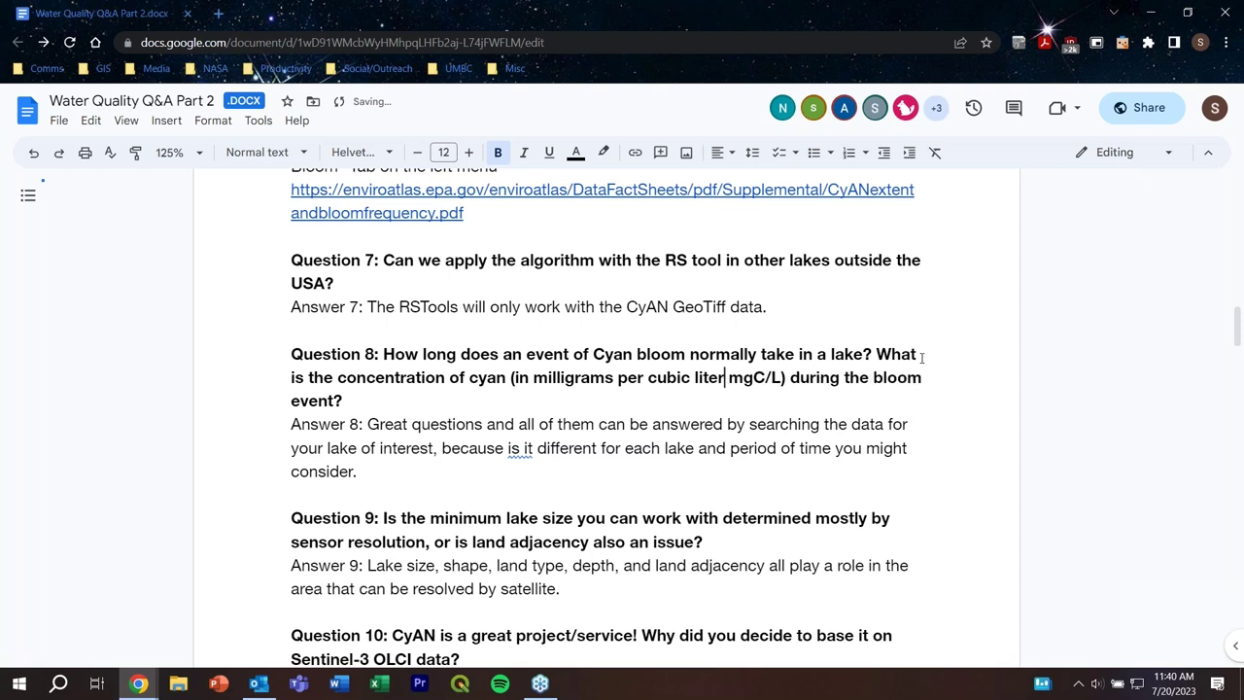
Step: Enclose the unit "mgC/L" in Question 8 in square brackets
key("Right")
type("[")
key("Right")
key("Right")
key("Right")
key("Right")
key("Right")
type("]")
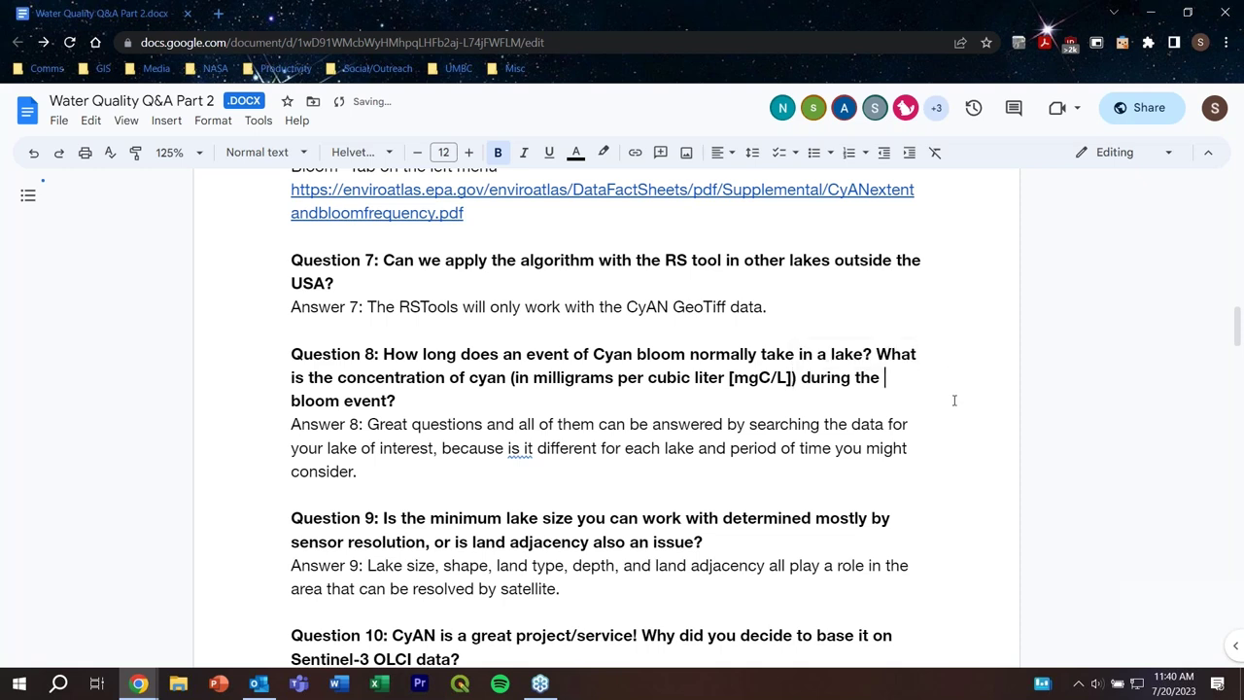
key("End")
left_click(431, 470)
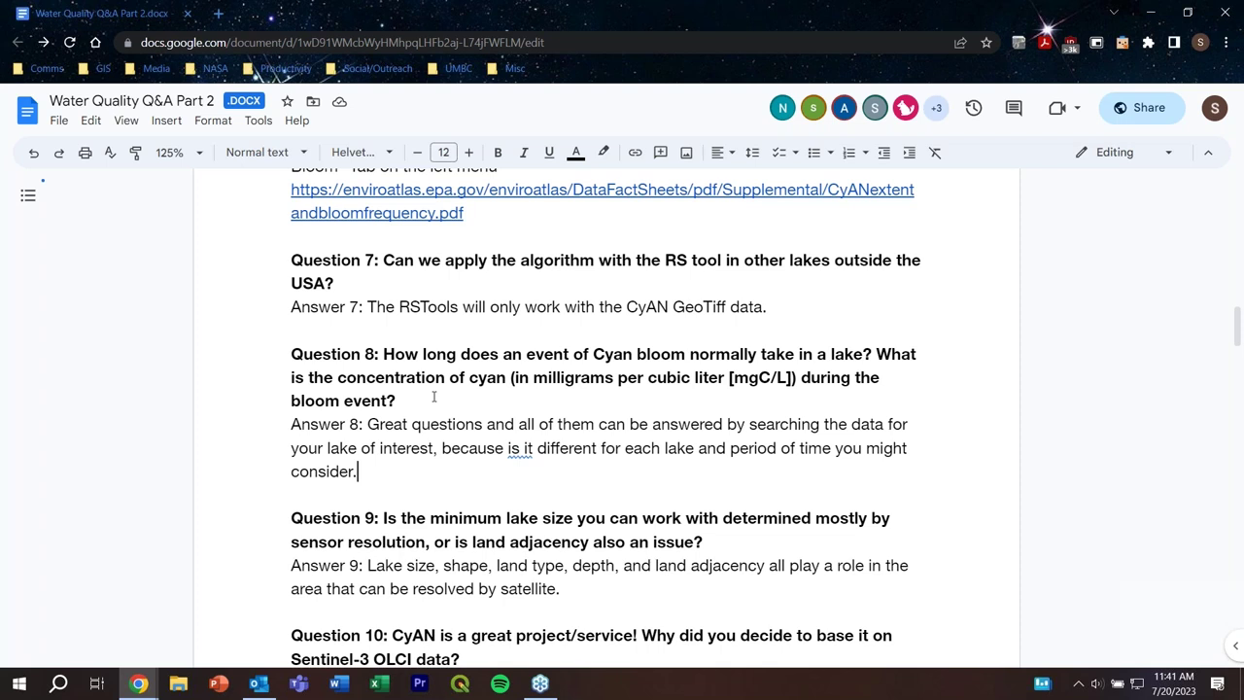
Step: Add the missing space between "Answer 10:" and "Sentinel-3"
scroll(433, 397, "down", 5)
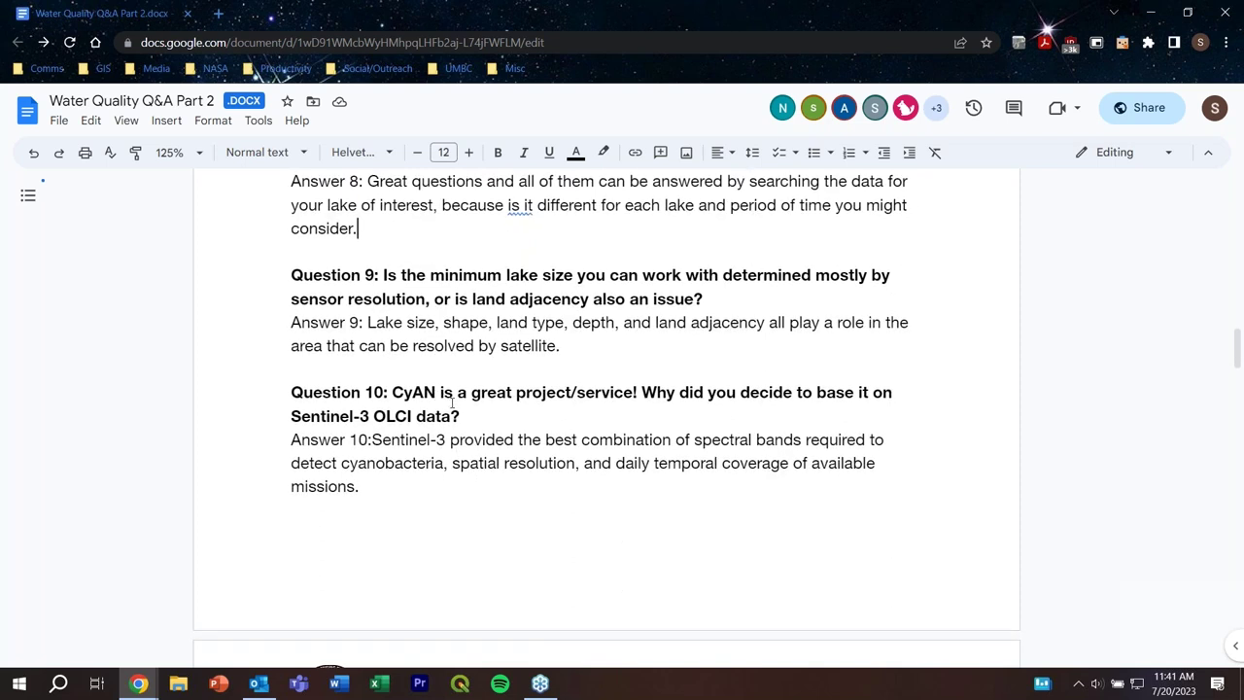
left_click(376, 488)
scroll(632, 438, "down", 2)
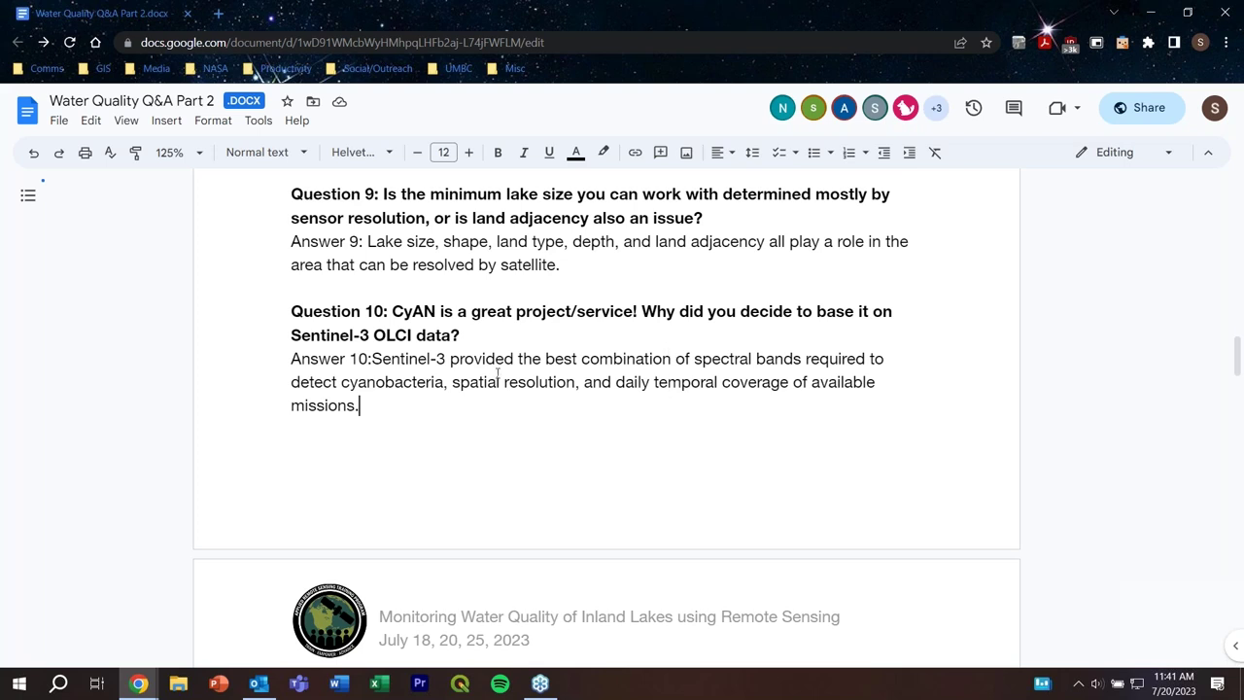
left_click(370, 359)
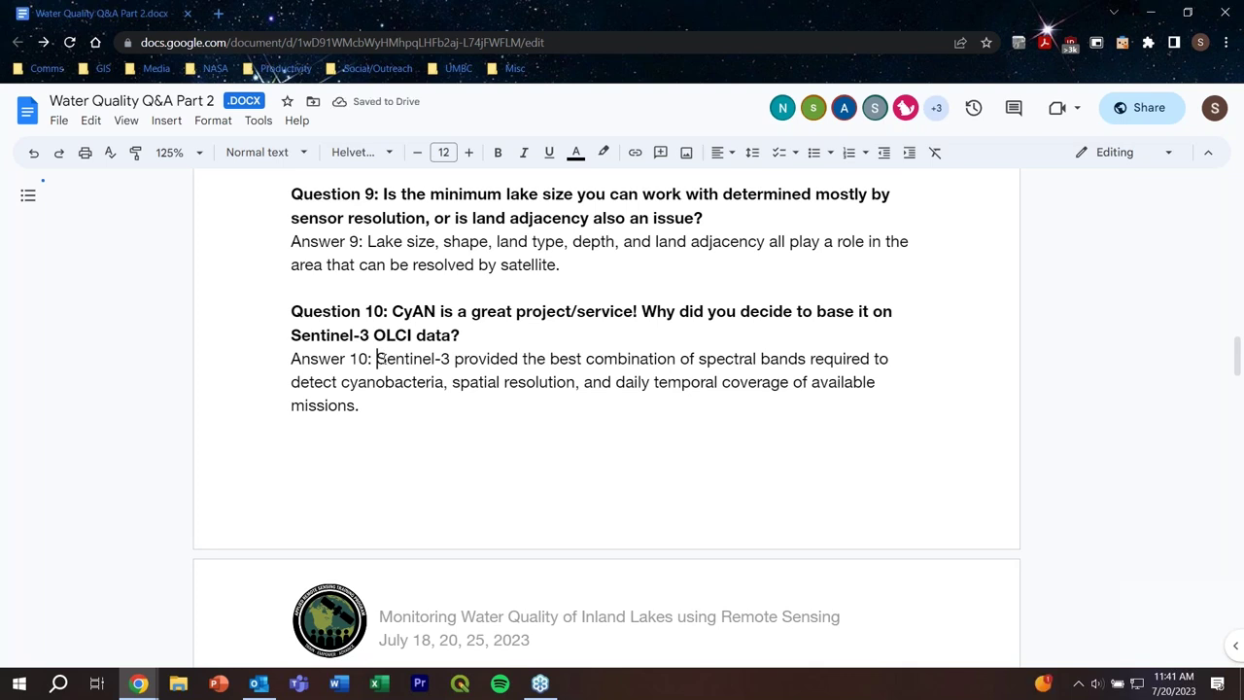
left_click(704, 335)
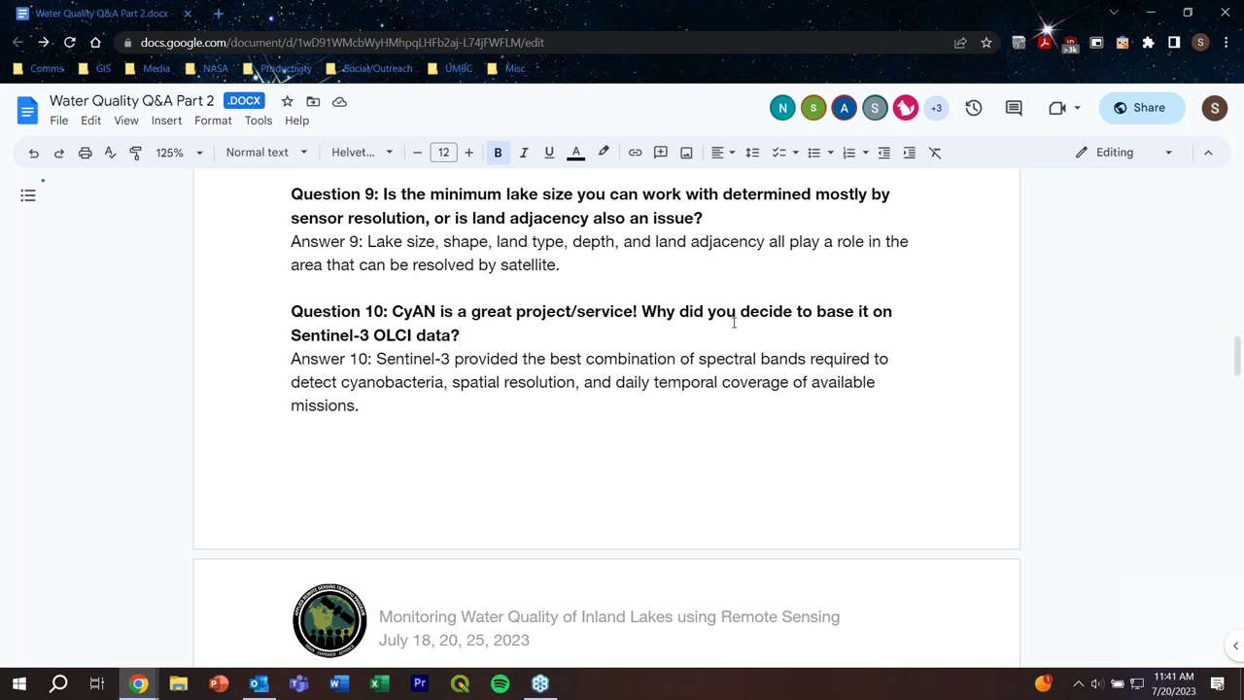
Step: Insert "(300m to 1km)" after "spatial resolution" in Answer 10, keeping the comma after the closing parenthesis
left_click(577, 382)
key("BackSpace")
type("(")
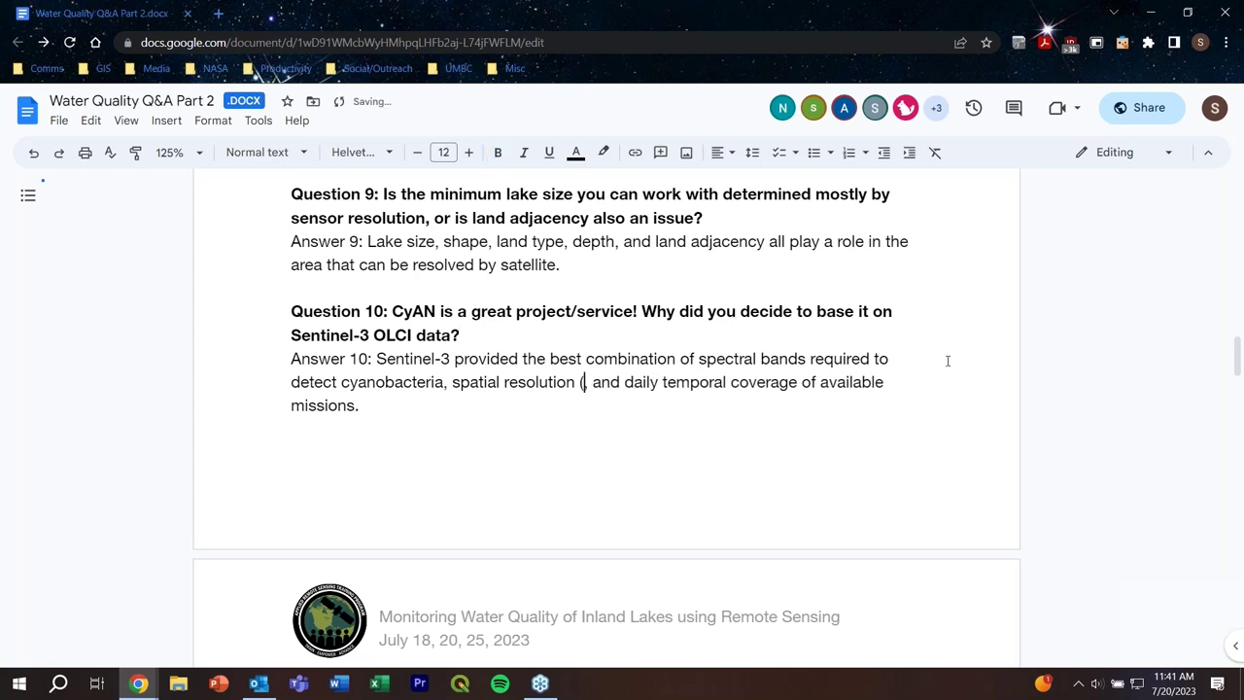
type("300m")
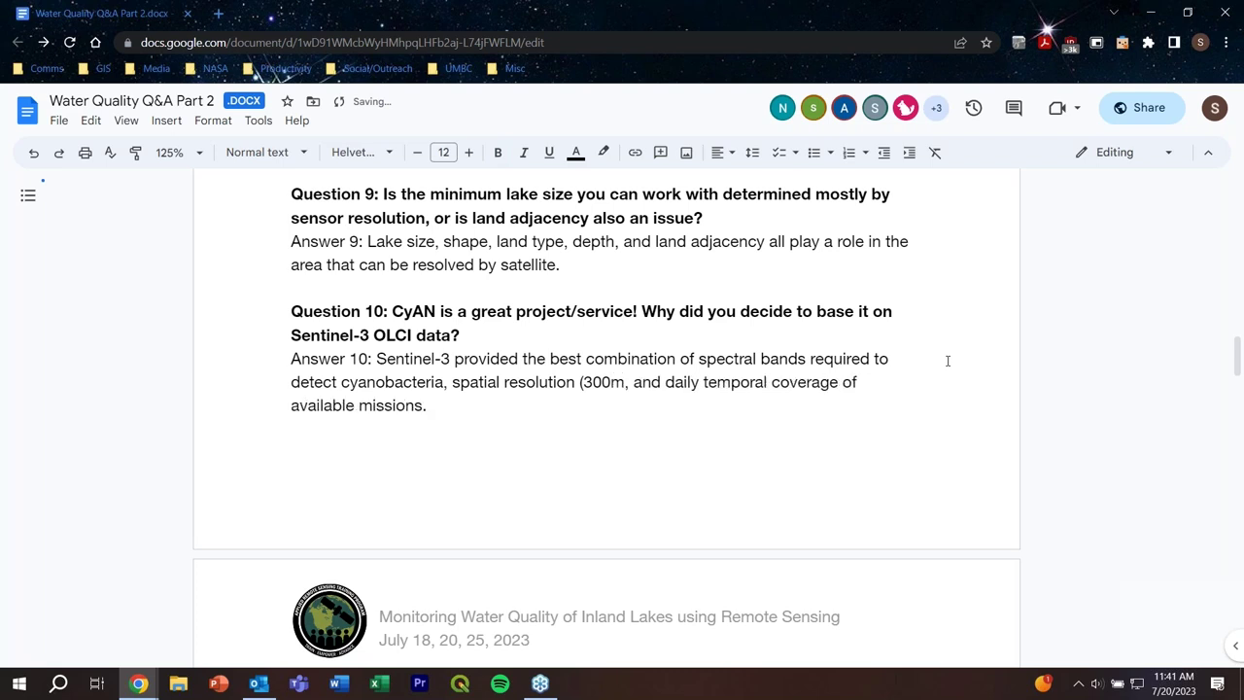
type(" to 1")
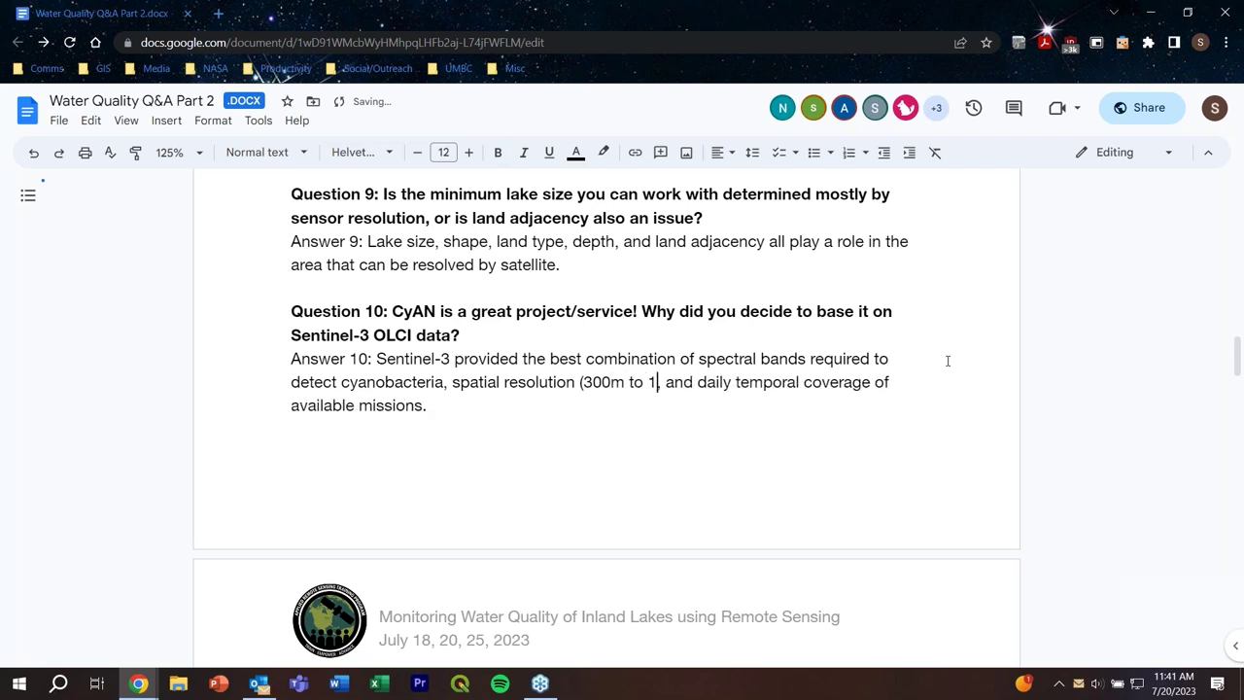
type("km)")
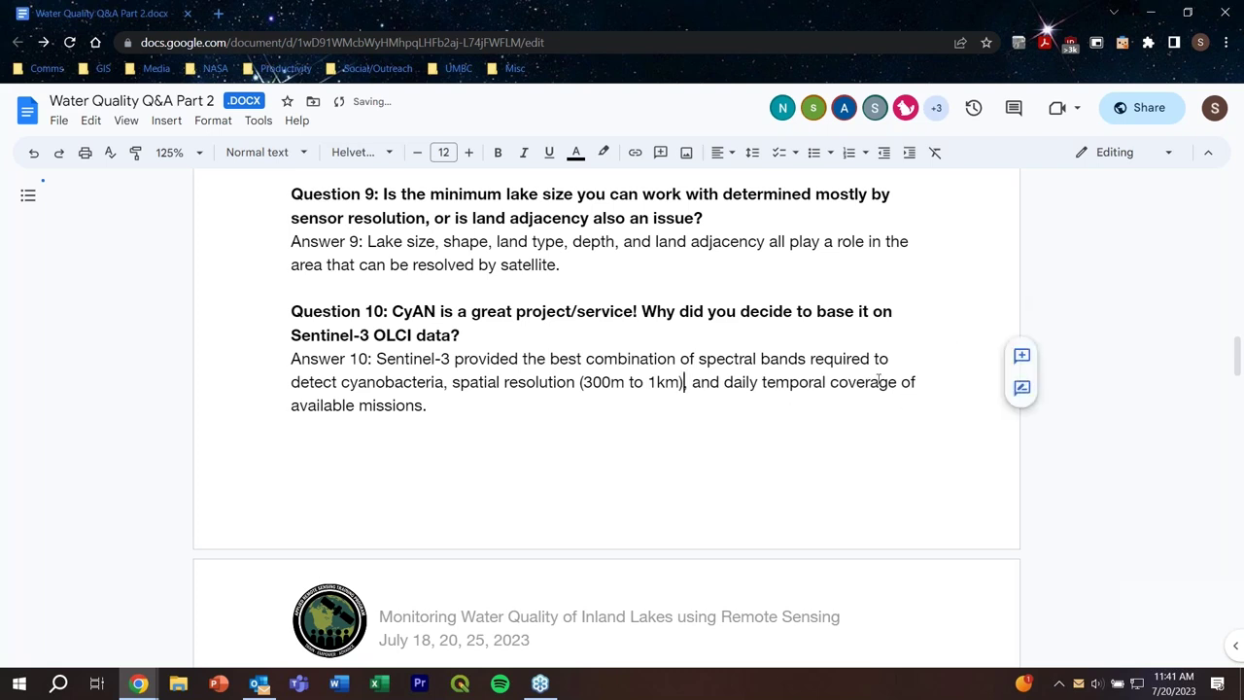
left_click(511, 336)
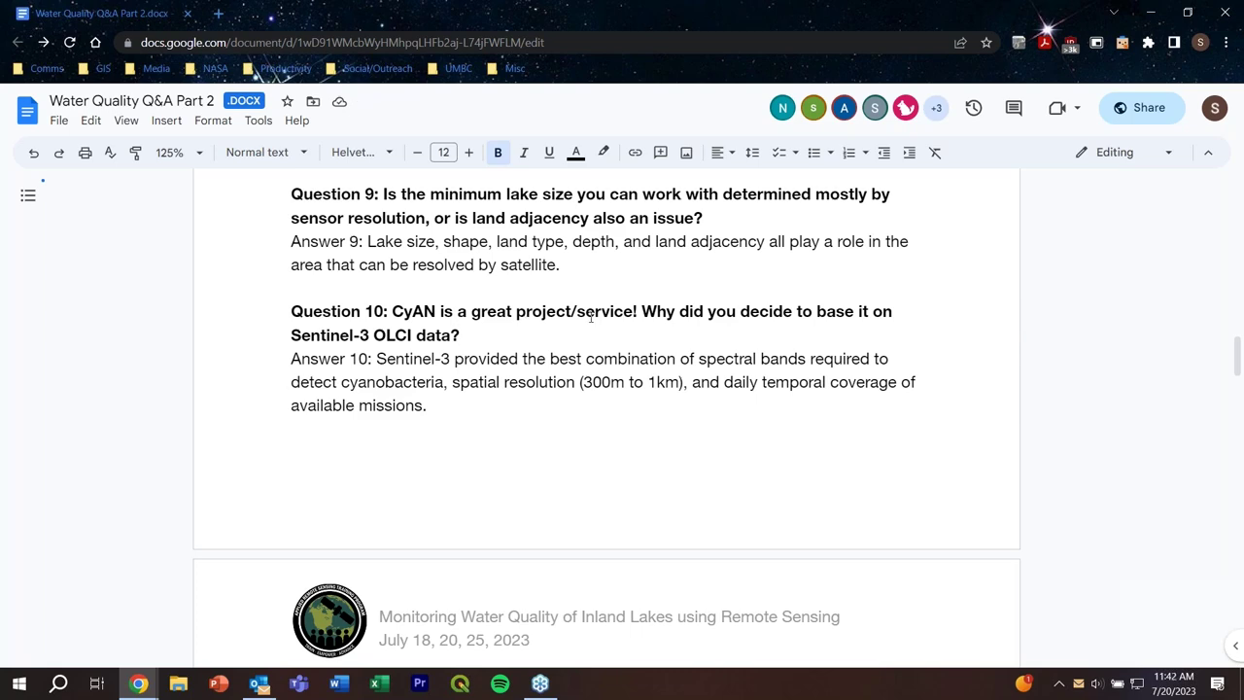
Step: Read through Questions 11 to 16 and their answers in the document
scroll(590, 317, "down", 4)
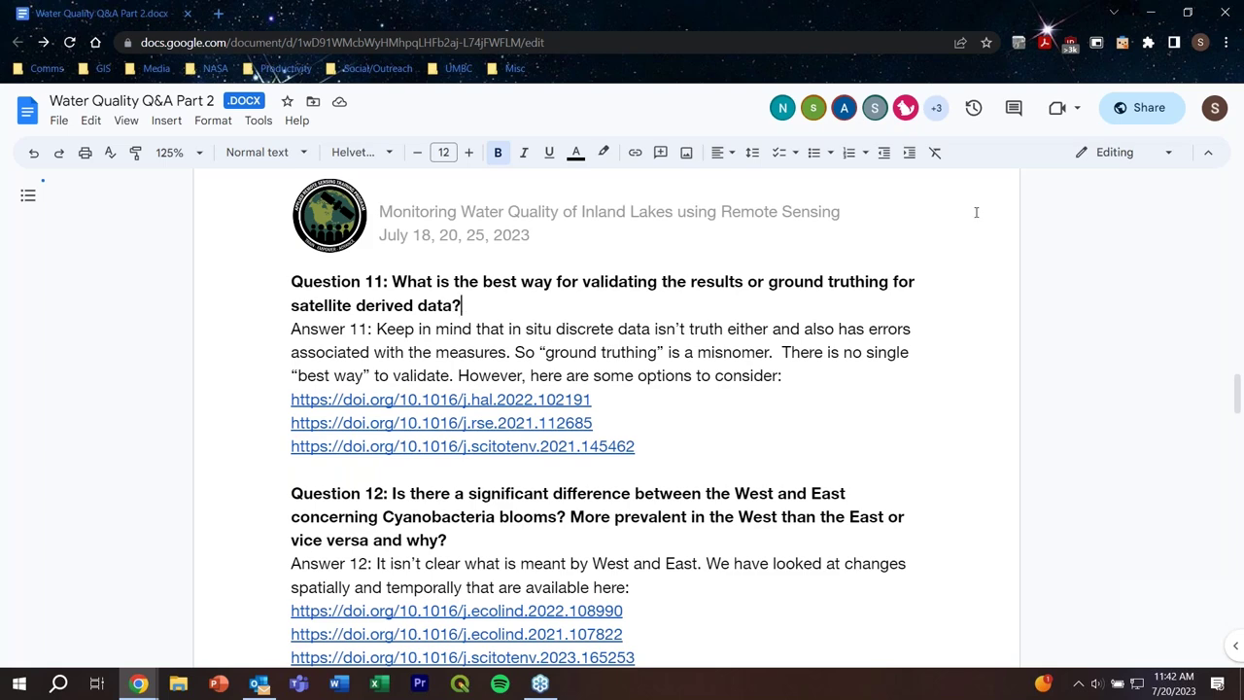
scroll(1043, 263, "down", 1)
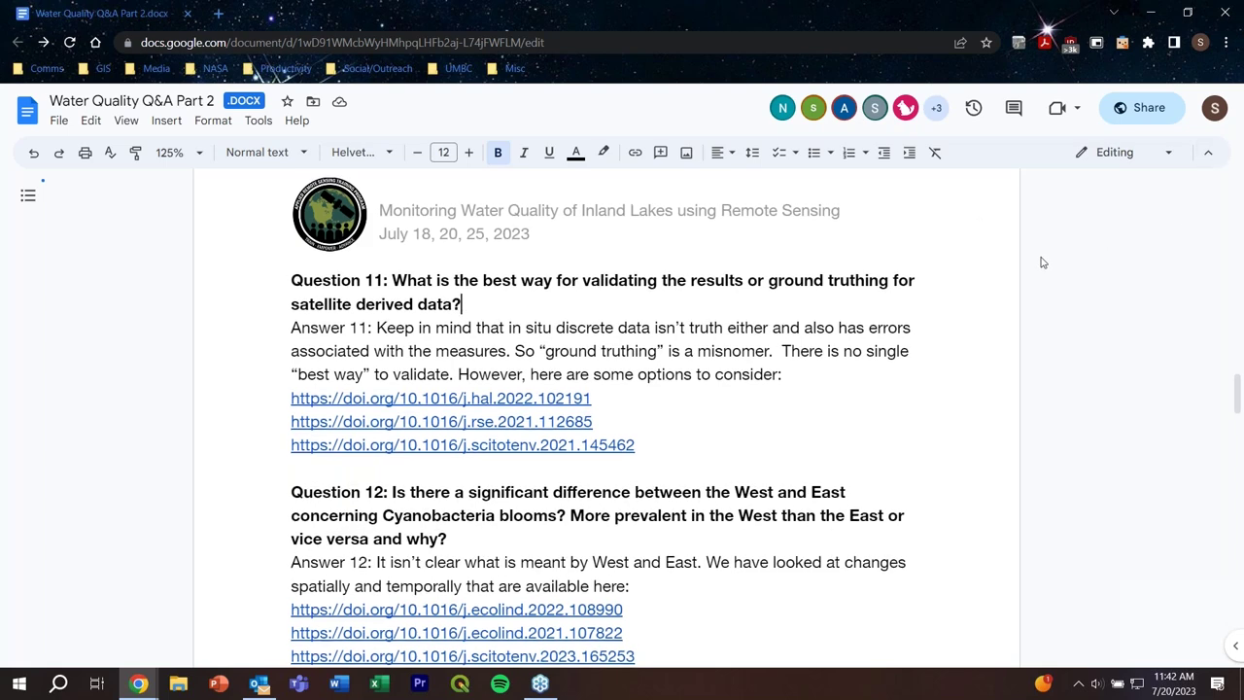
scroll(1042, 263, "down", 1)
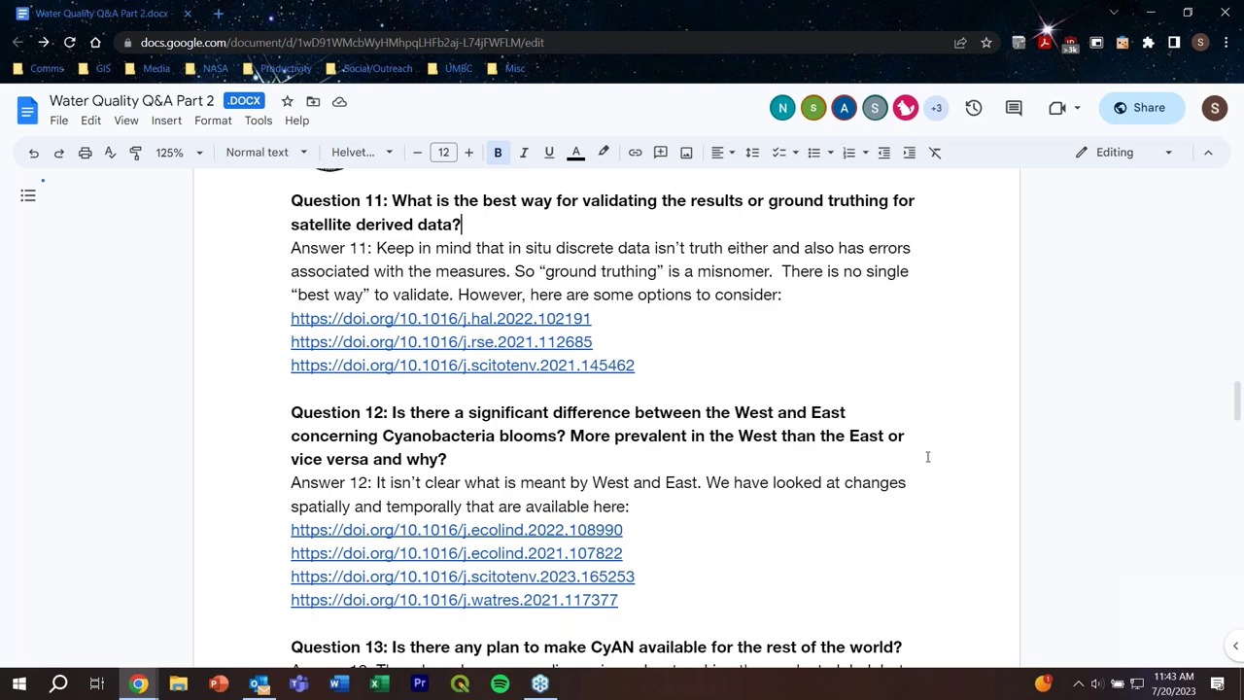
scroll(920, 292, "down", 4)
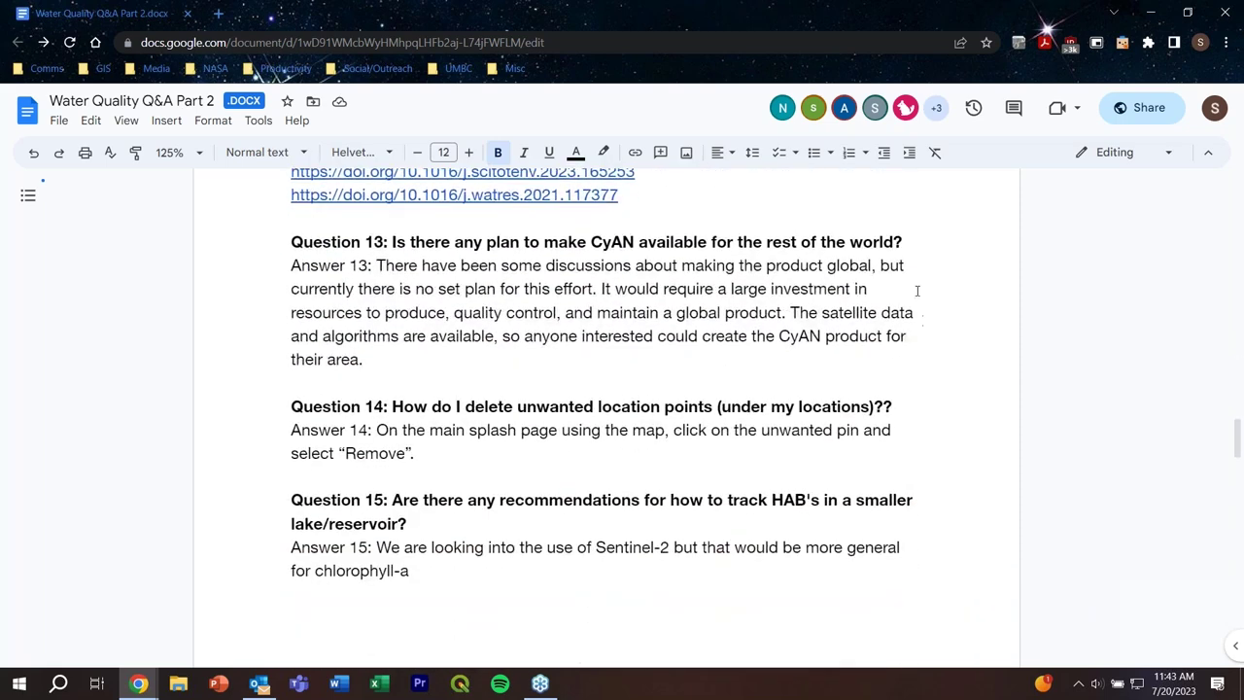
left_click_drag(910, 251, 911, 245)
left_click(911, 245)
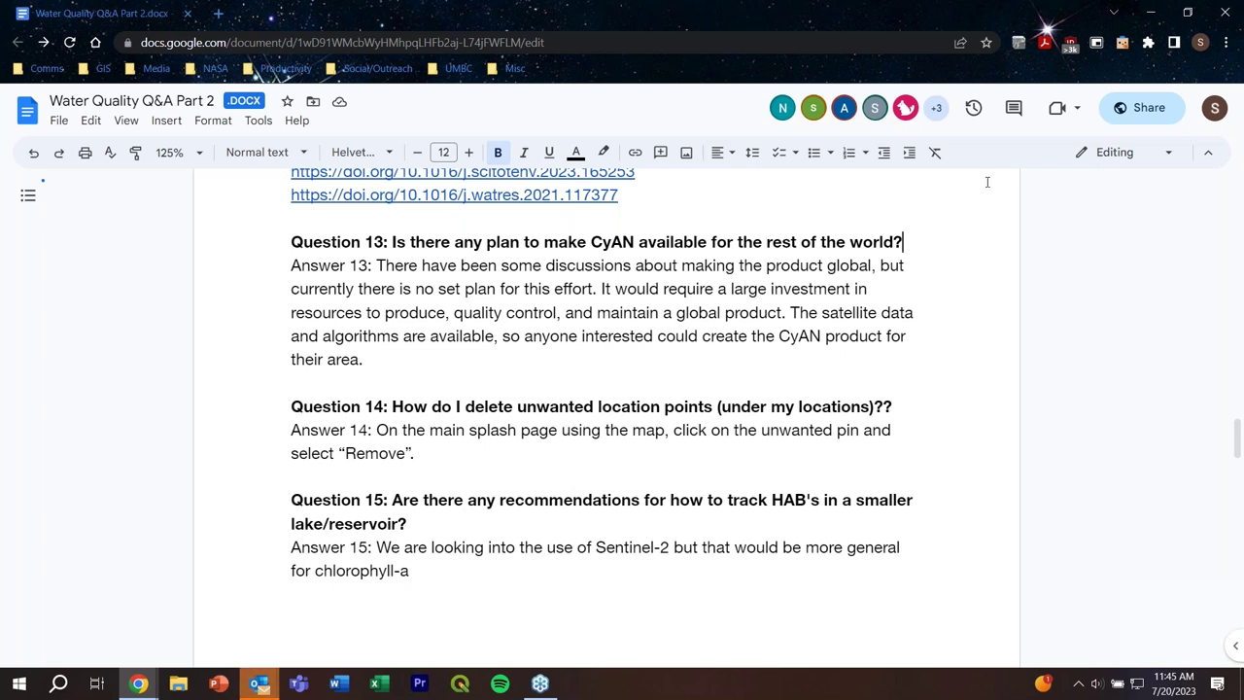
scroll(759, 316, "down", 1)
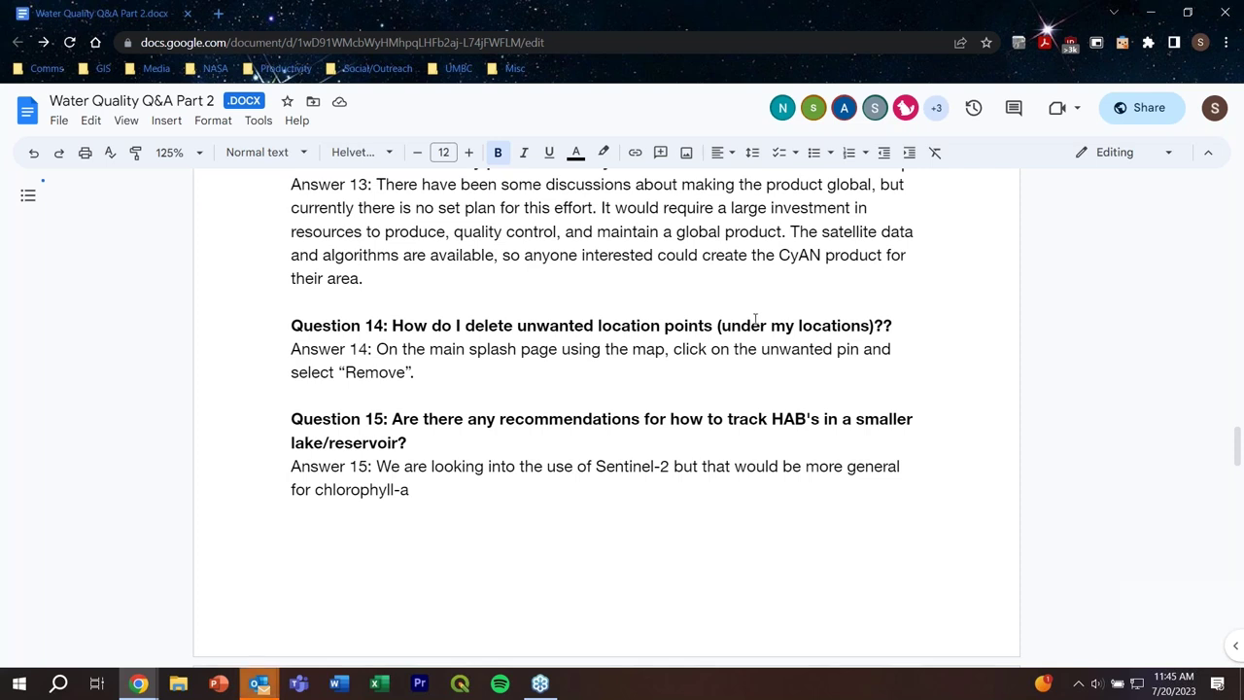
left_click(544, 377)
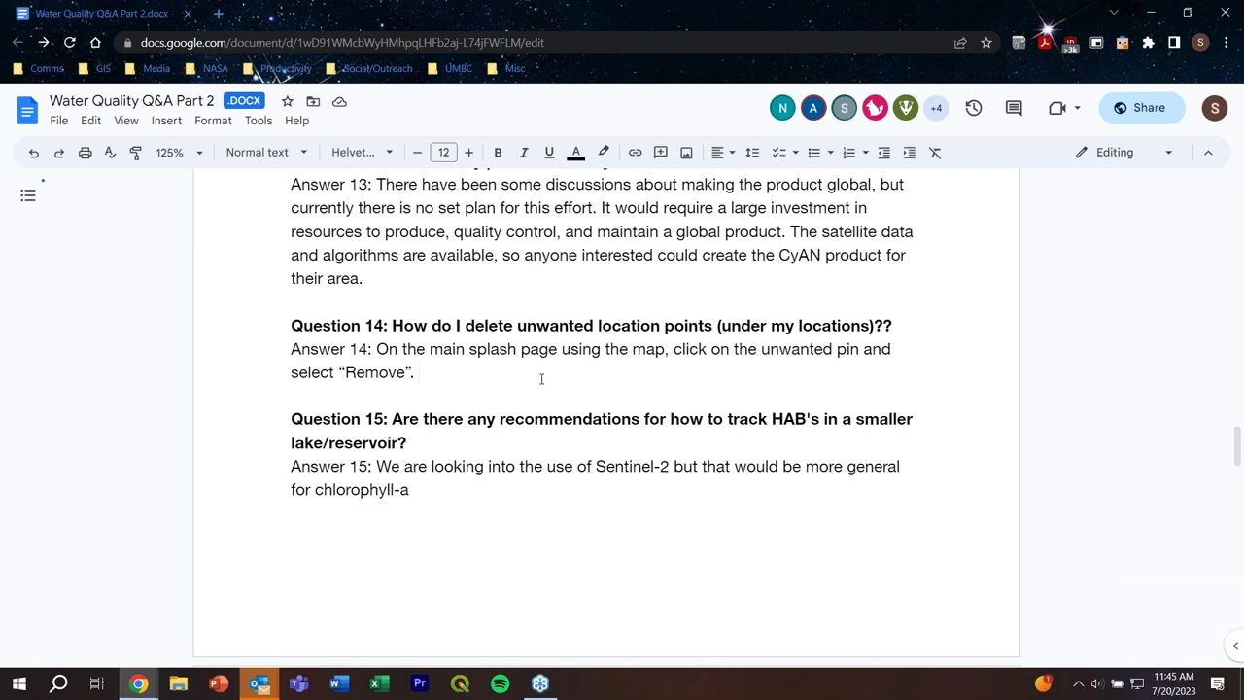
left_click(409, 444)
scroll(657, 396, "down", 1)
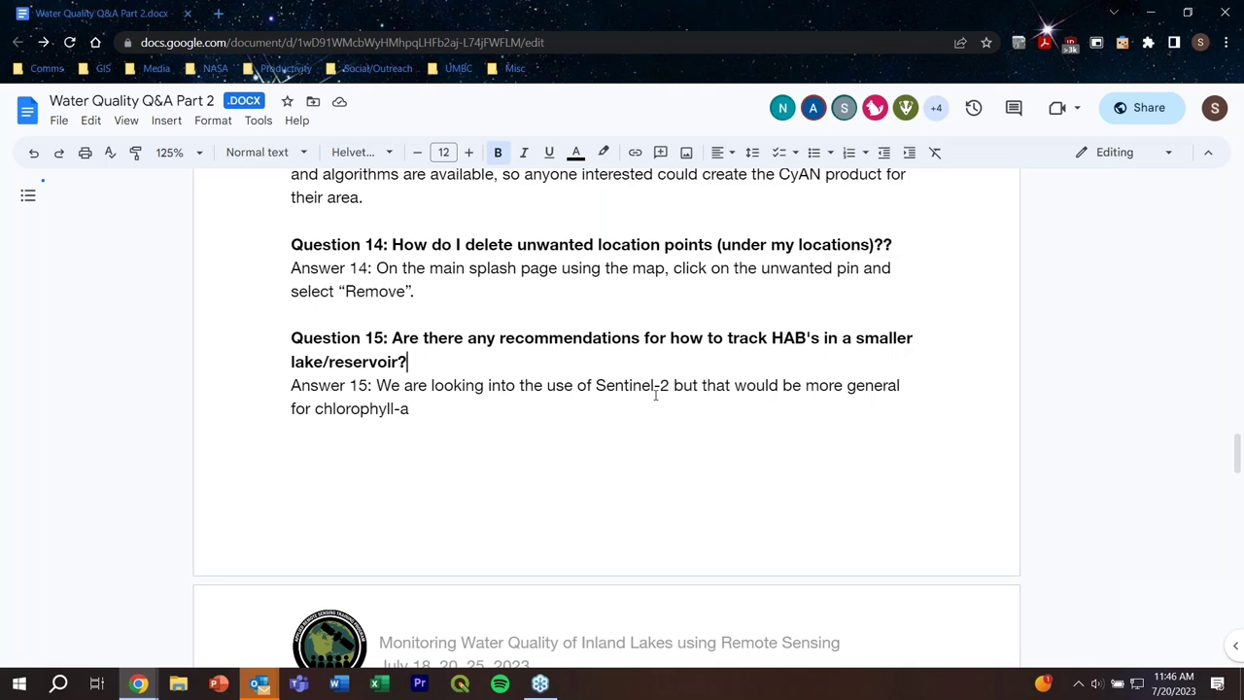
scroll(655, 393, "down", 10)
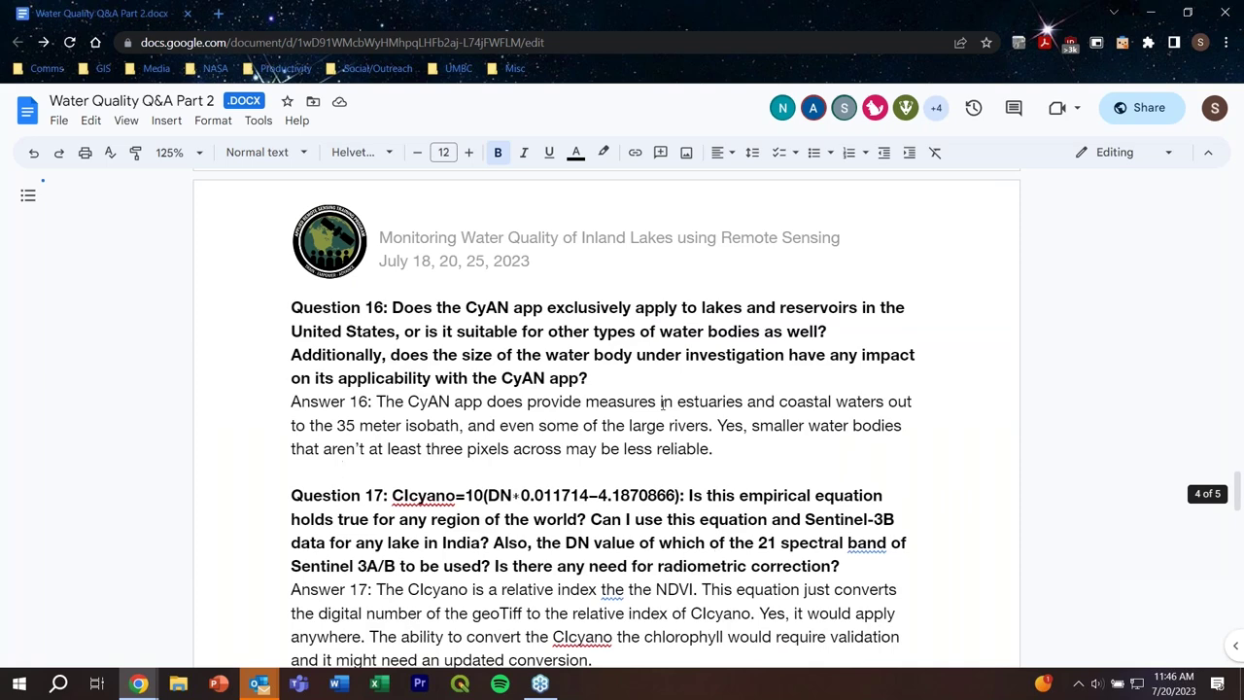
left_click(622, 301)
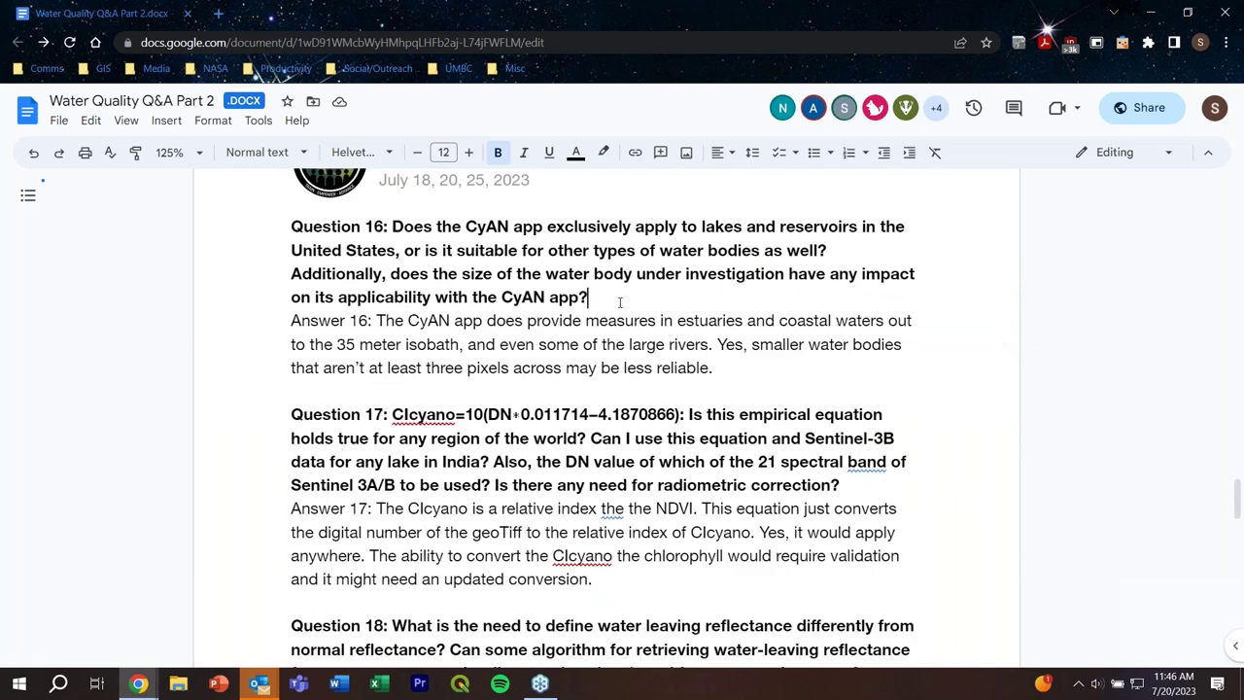
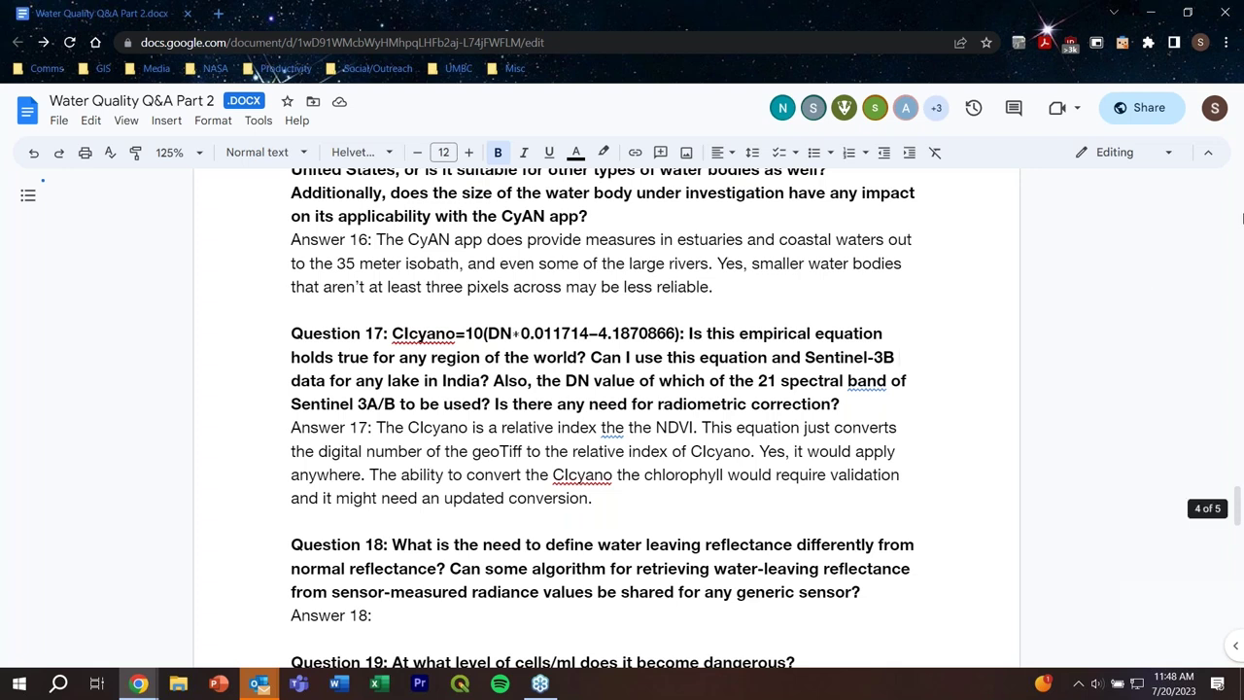
Step: Append the sentence "For radiometric correction, we use ToA." to the end of Answer 17
left_click(646, 499)
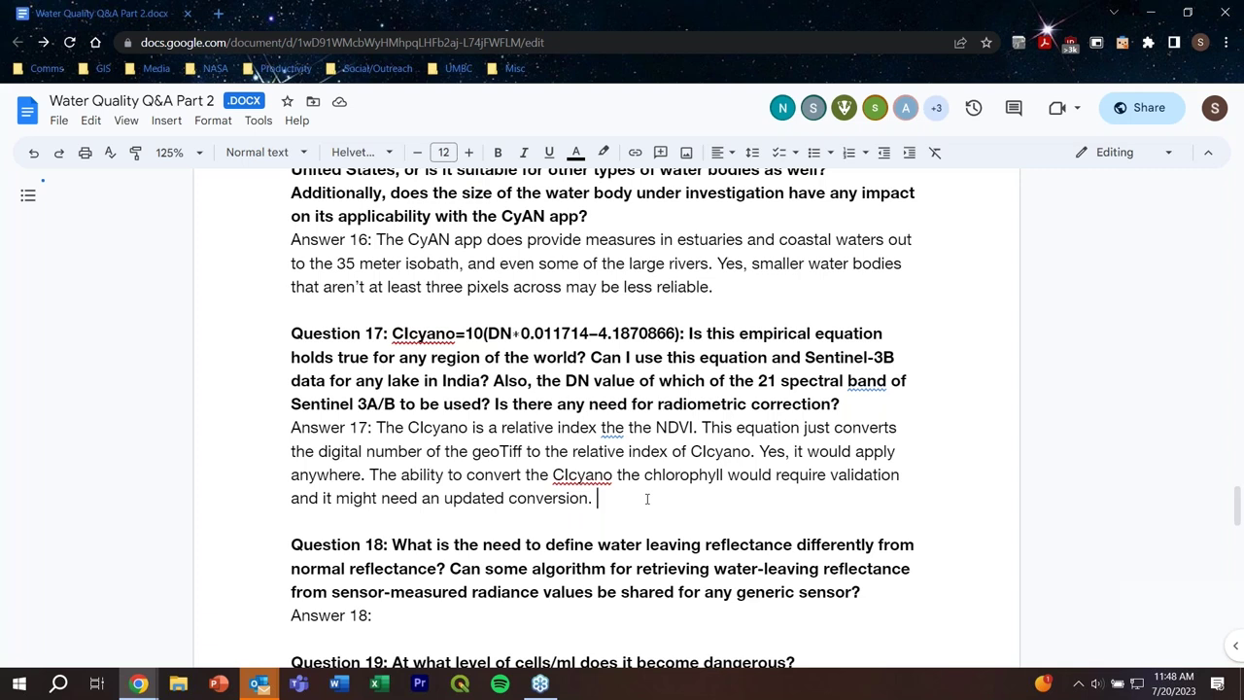
type("For radio")
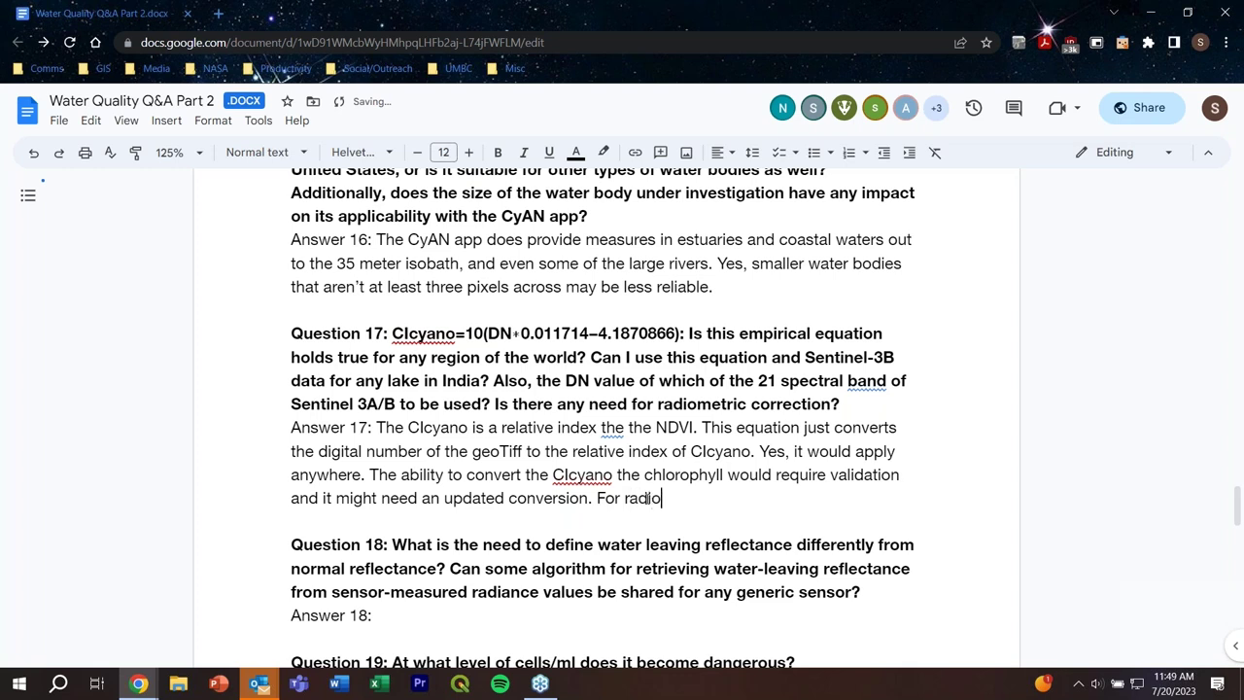
type("metric correct")
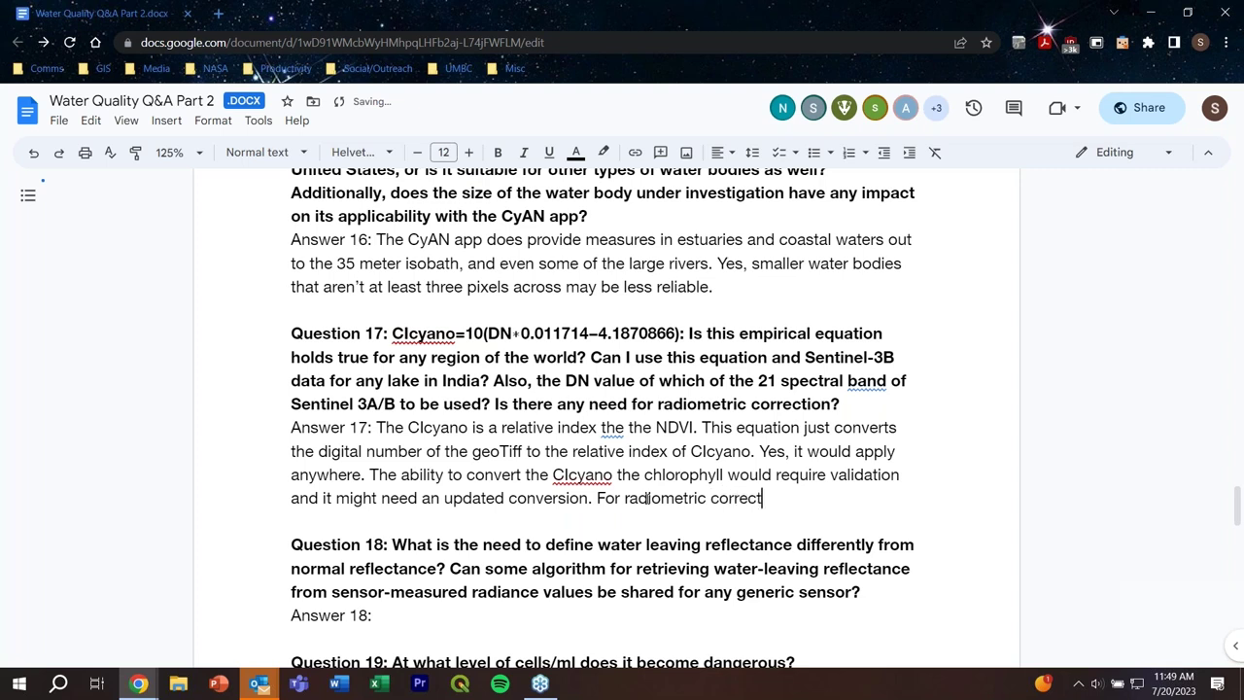
type("ion, we use ToA")
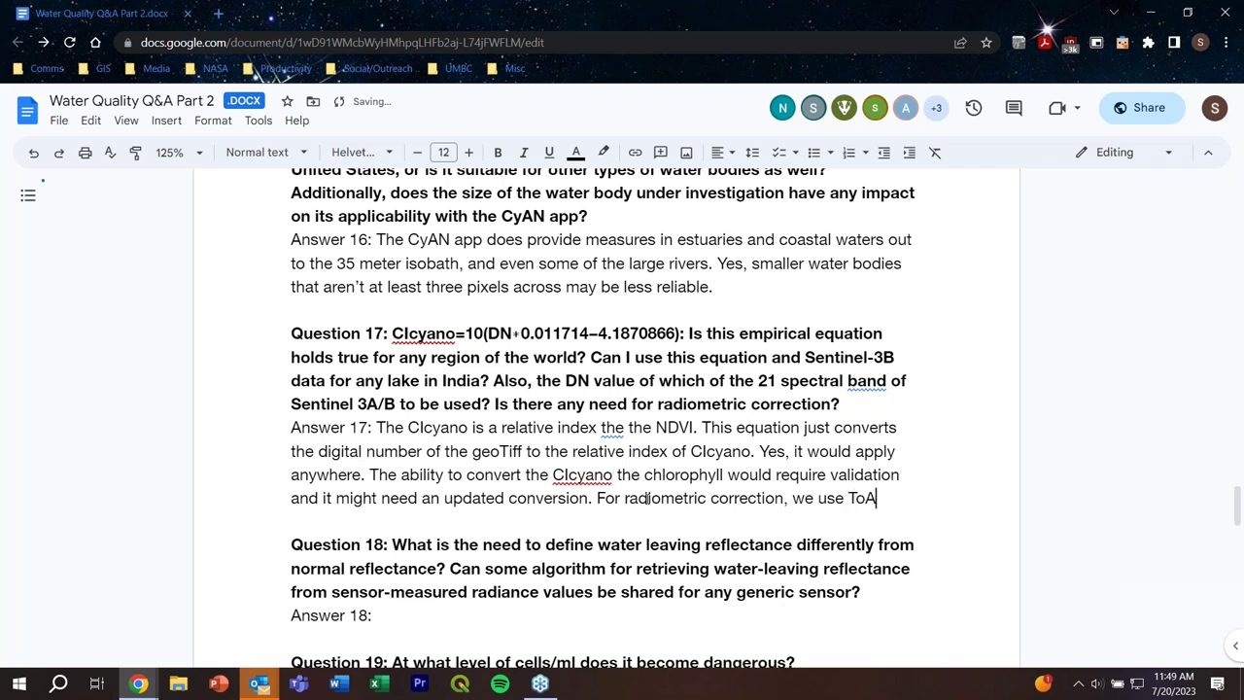
type(".")
Step: Fill in Answer 18 with "You can use ToA reflectance and use correction since any other method can cause error."
scroll(443, 419, "down", 5)
left_click(401, 377)
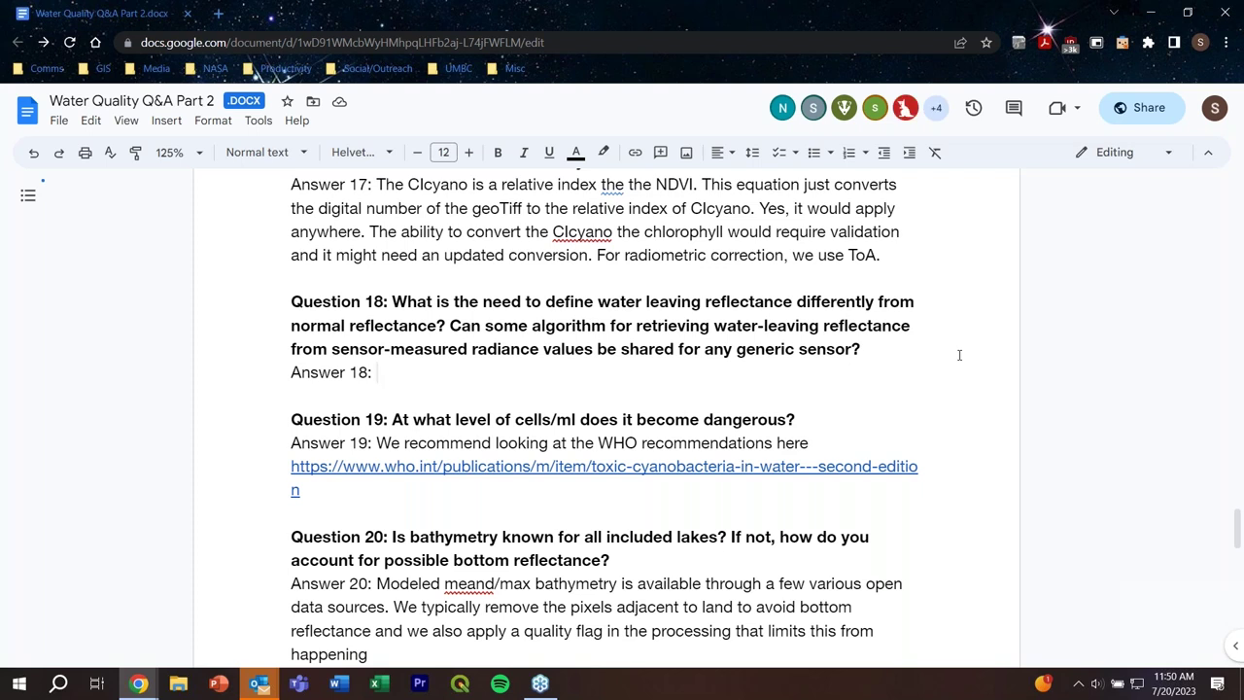
type("You can use ToA rel")
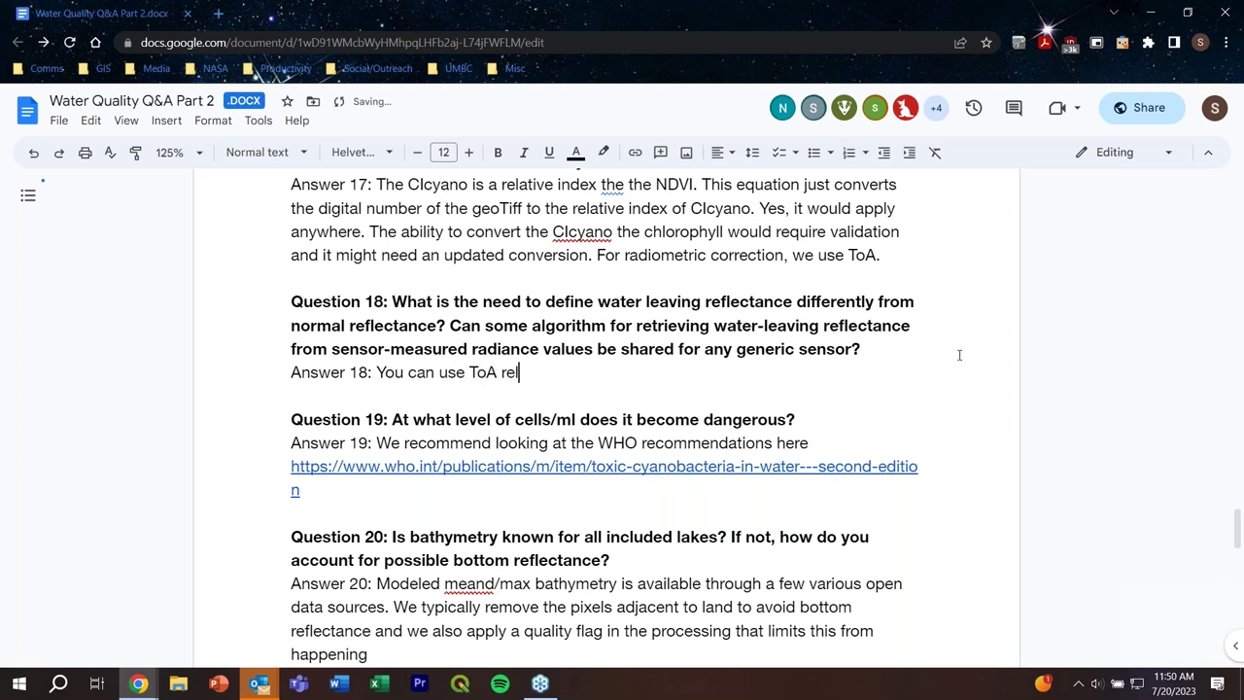
key("BackSpace")
type("flectance and use cor")
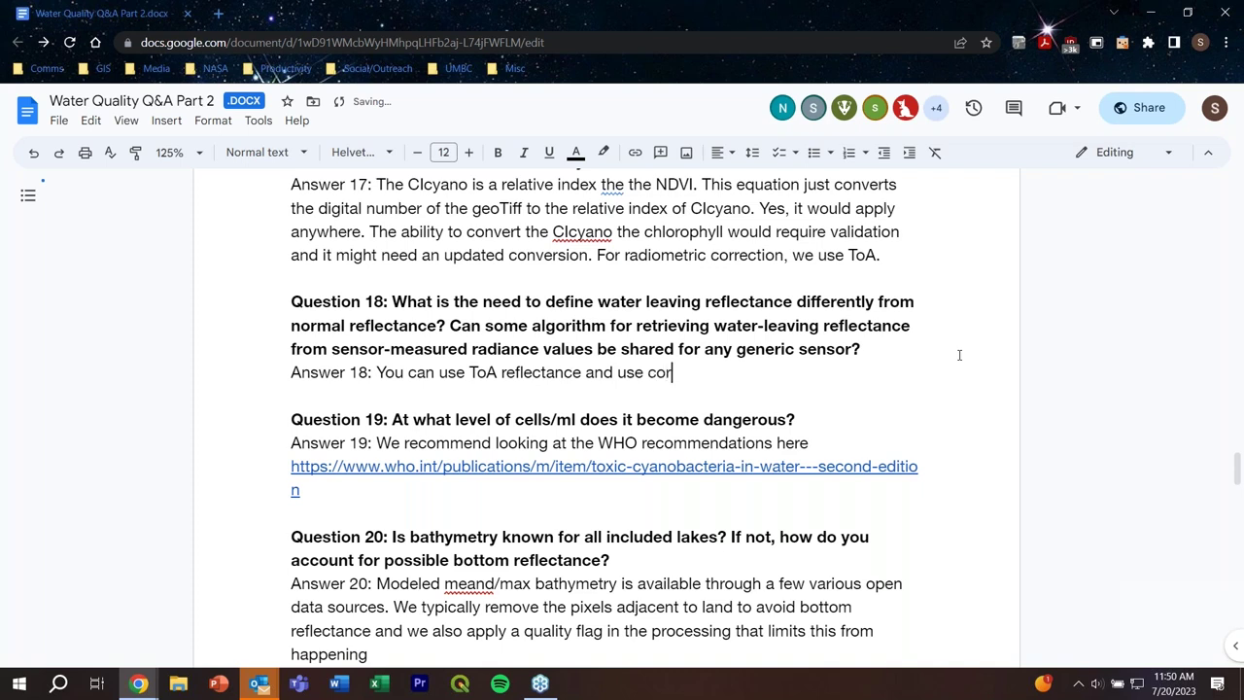
type("rection since any ")
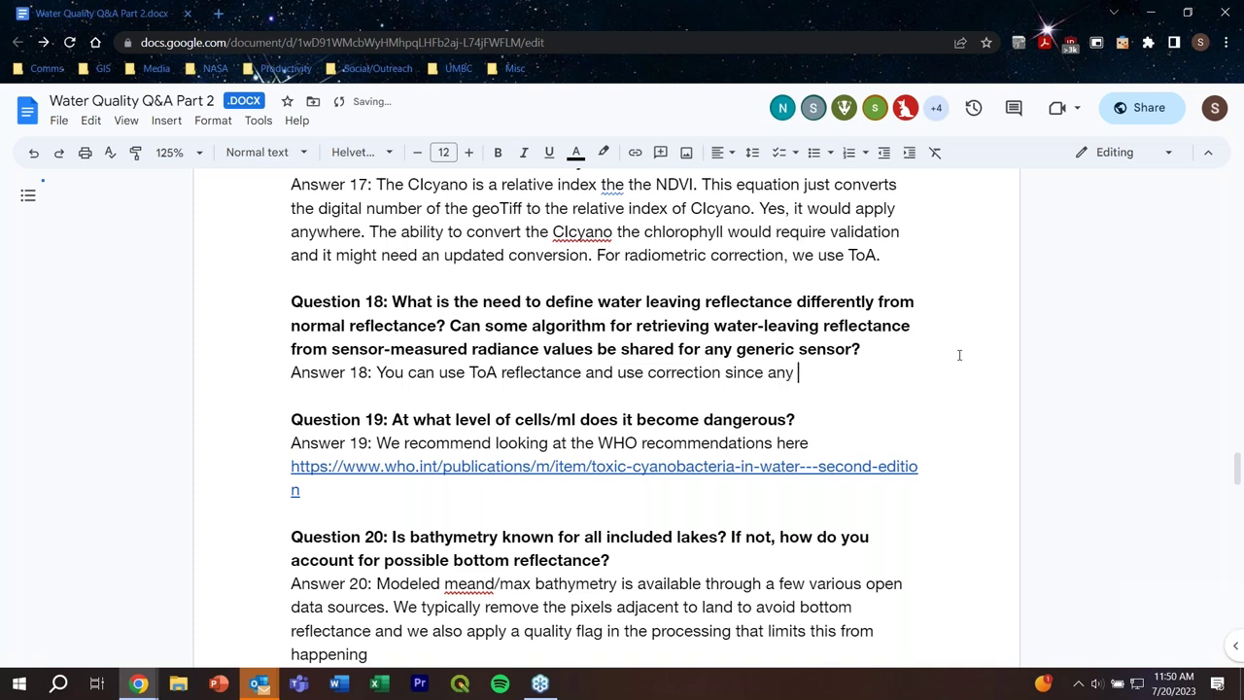
type("other methos")
key("BackSpace")
type("d can ")
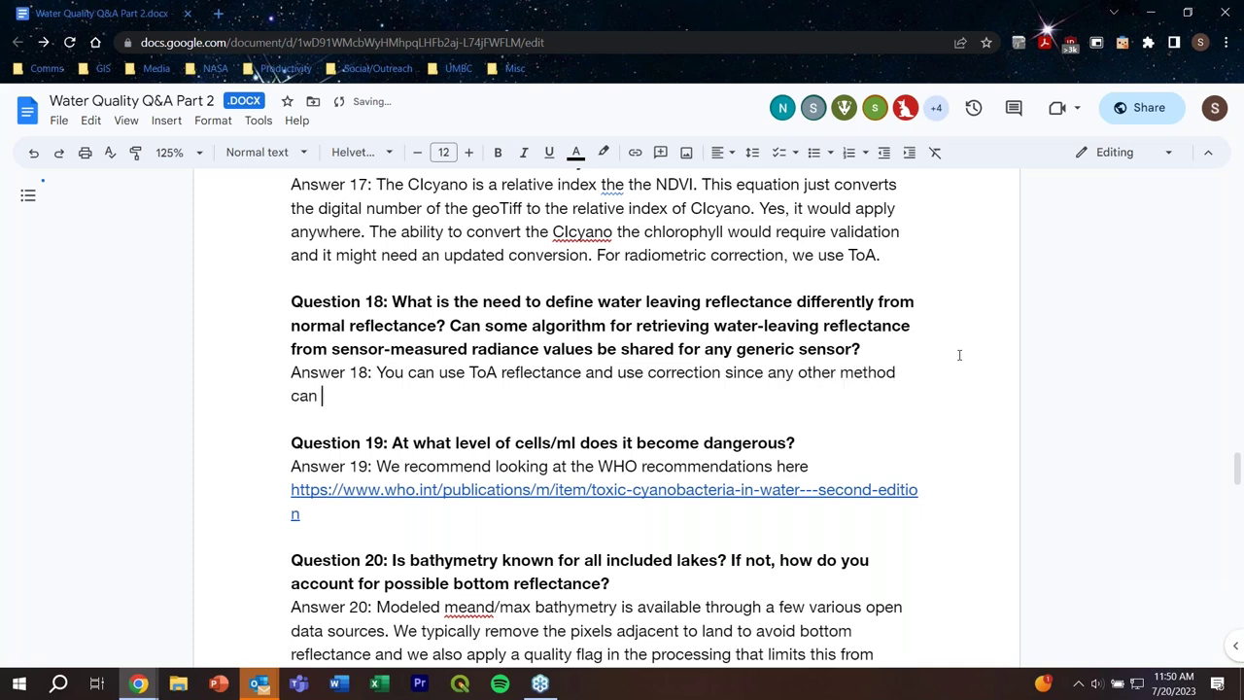
type("cause error.")
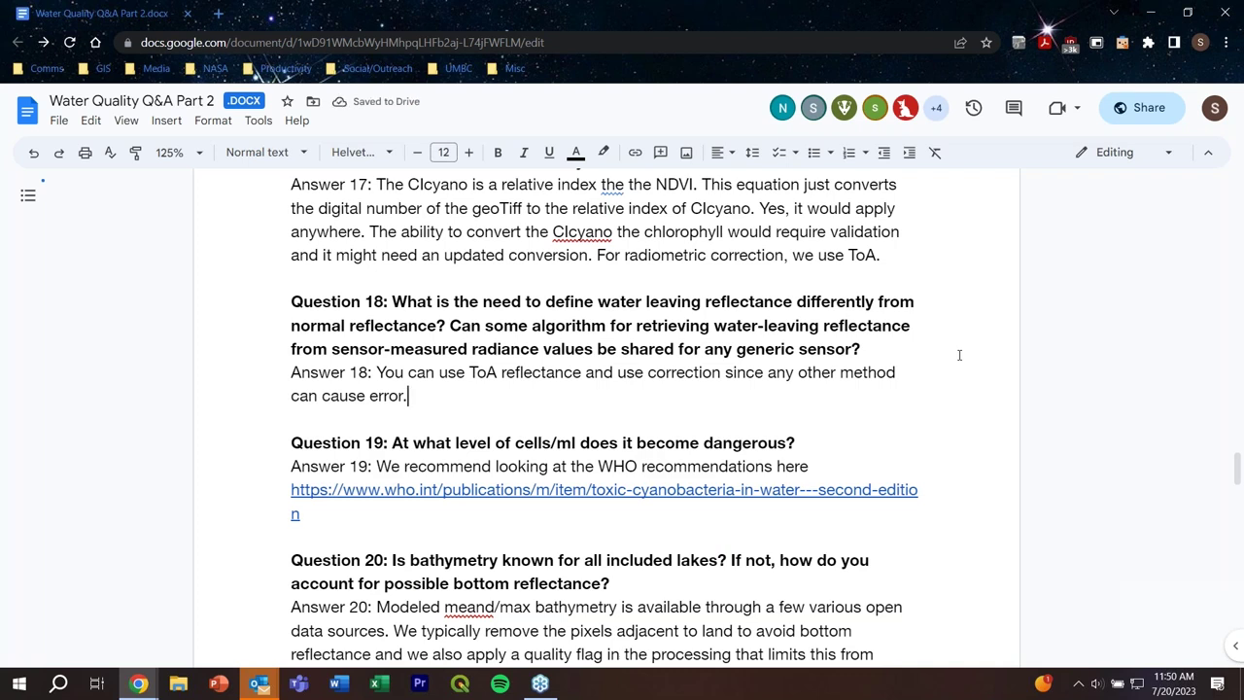
type("With")
key("BackSpace")
key("BackSpace")
key("BackSpace")
key("BackSpace")
Step: Capitalize the litre symbol in Question 19 so that the unit reads "cells/mL"
scroll(915, 407, "down", 3)
left_click(819, 280)
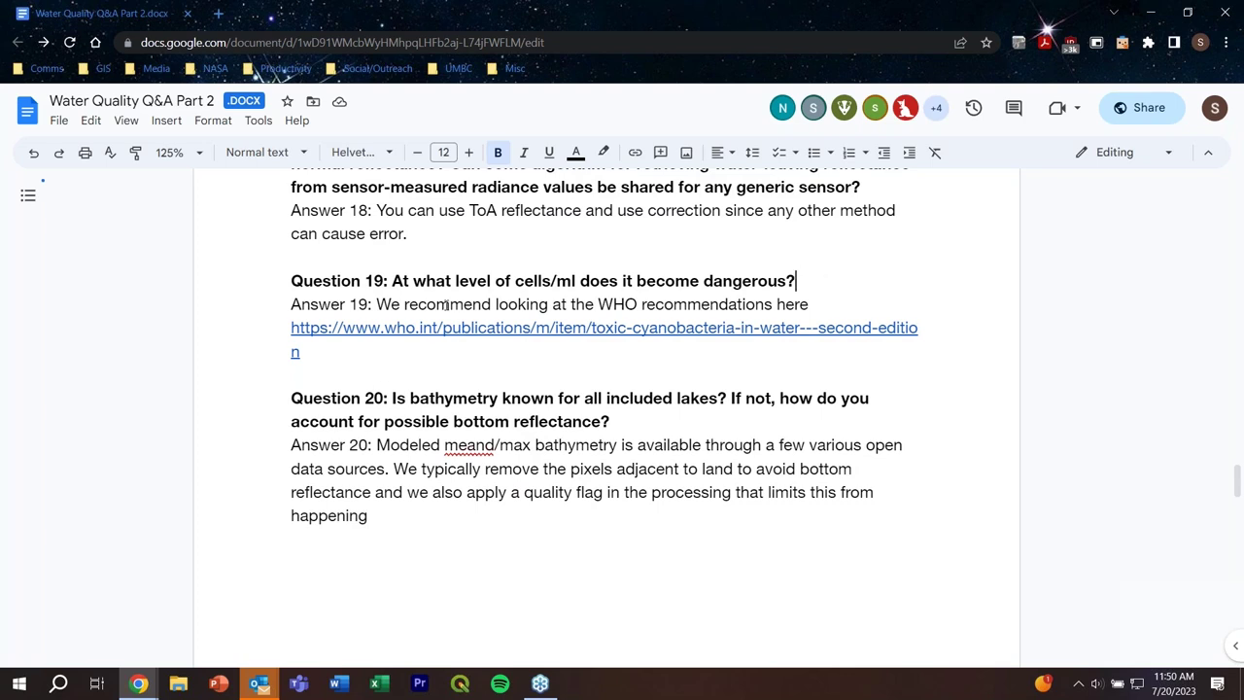
left_click(579, 281)
key("BackSpace")
type("L")
left_click(858, 281)
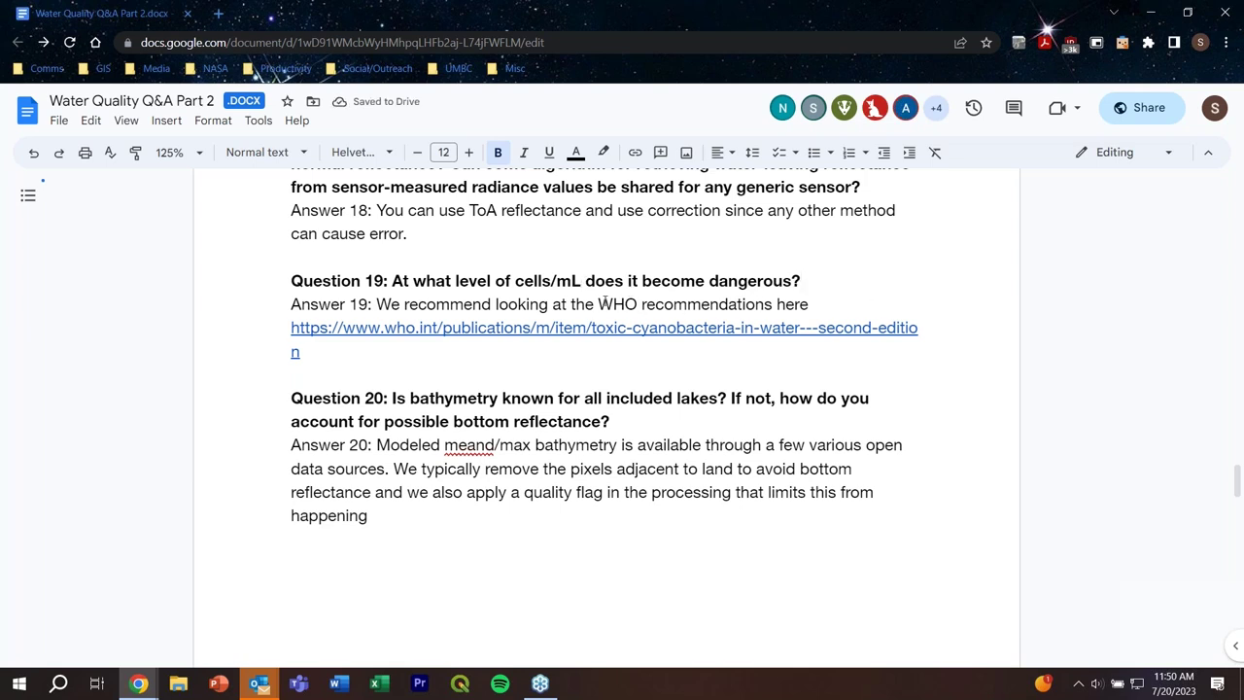
Step: Spell out the abbreviation in Answer 19 as "World Health Organization (WHO)"
left_click(600, 304)
type("World HEa")
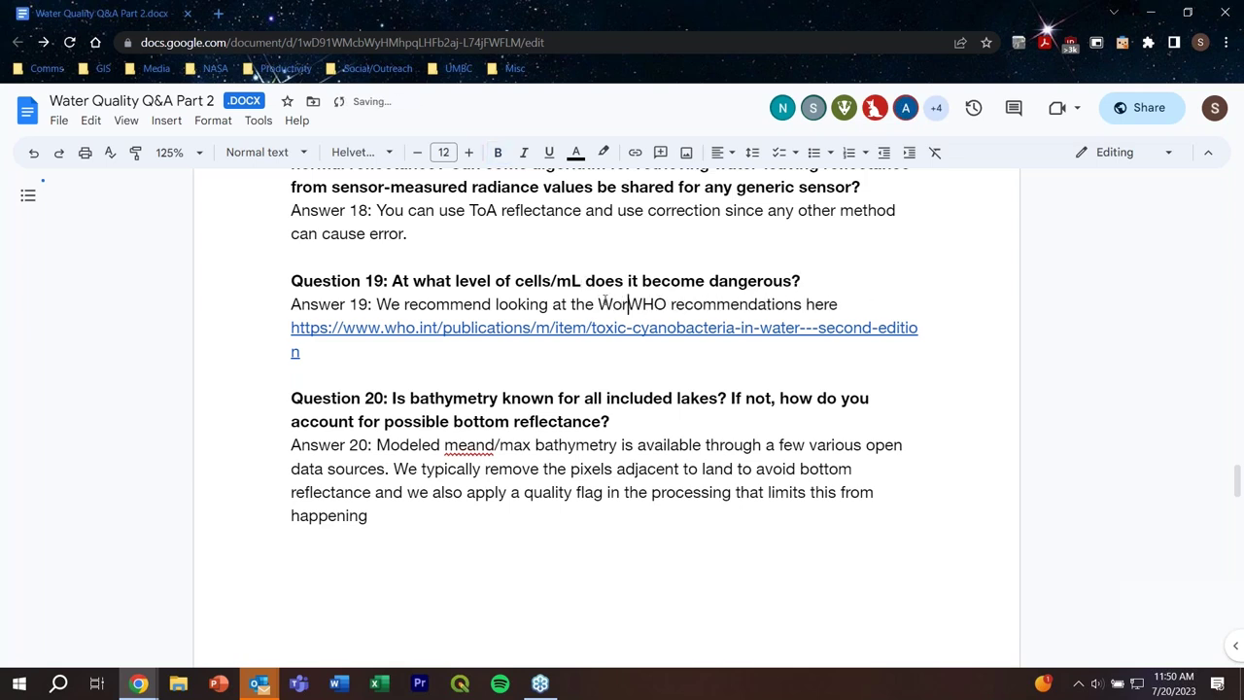
key("BackSpace")
key("BackSpace")
type("ealth ORgan")
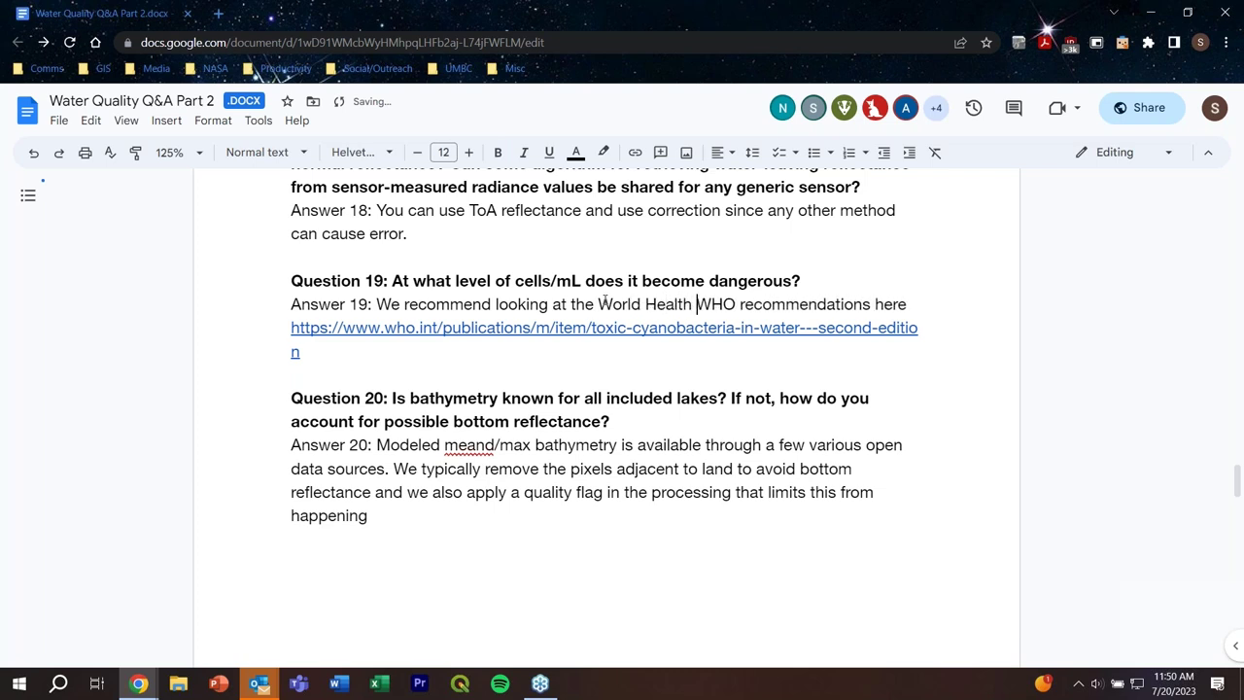
key("BackSpace")
key("BackSpace")
key("BackSpace")
type("r")
key("BackSpace")
key("BackSpace")
type("rganization (")
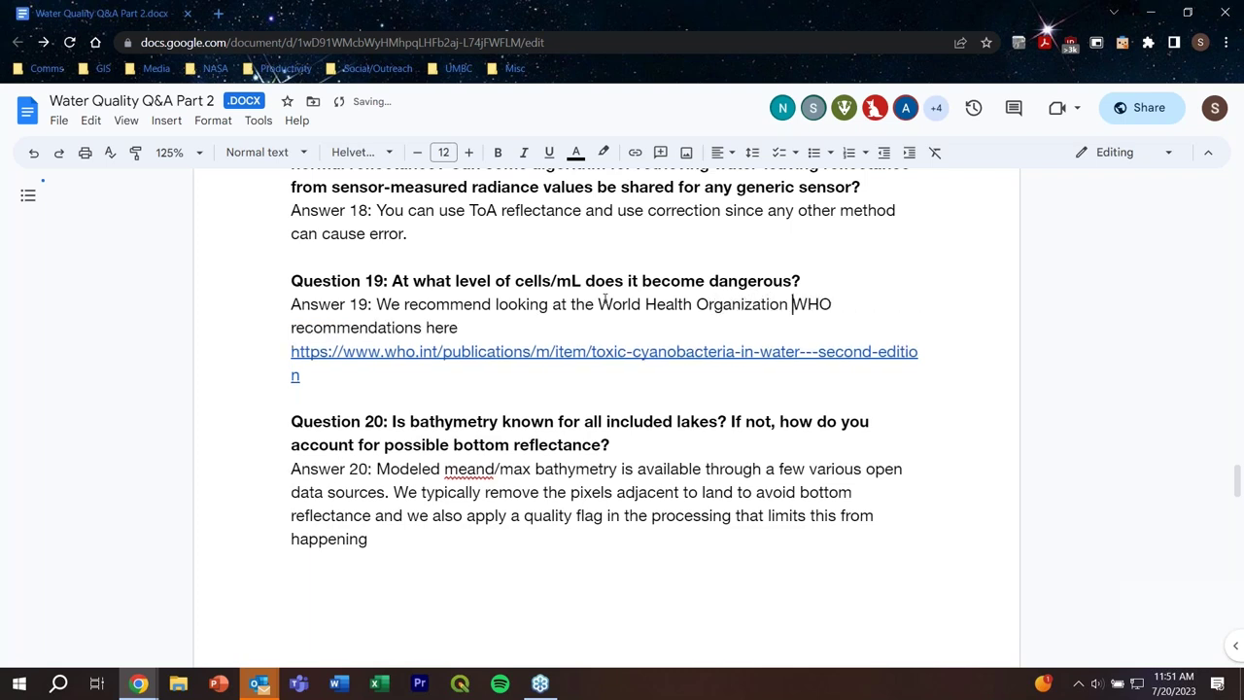
key("Right")
key("Right")
key("Right")
type(")")
key("Right")
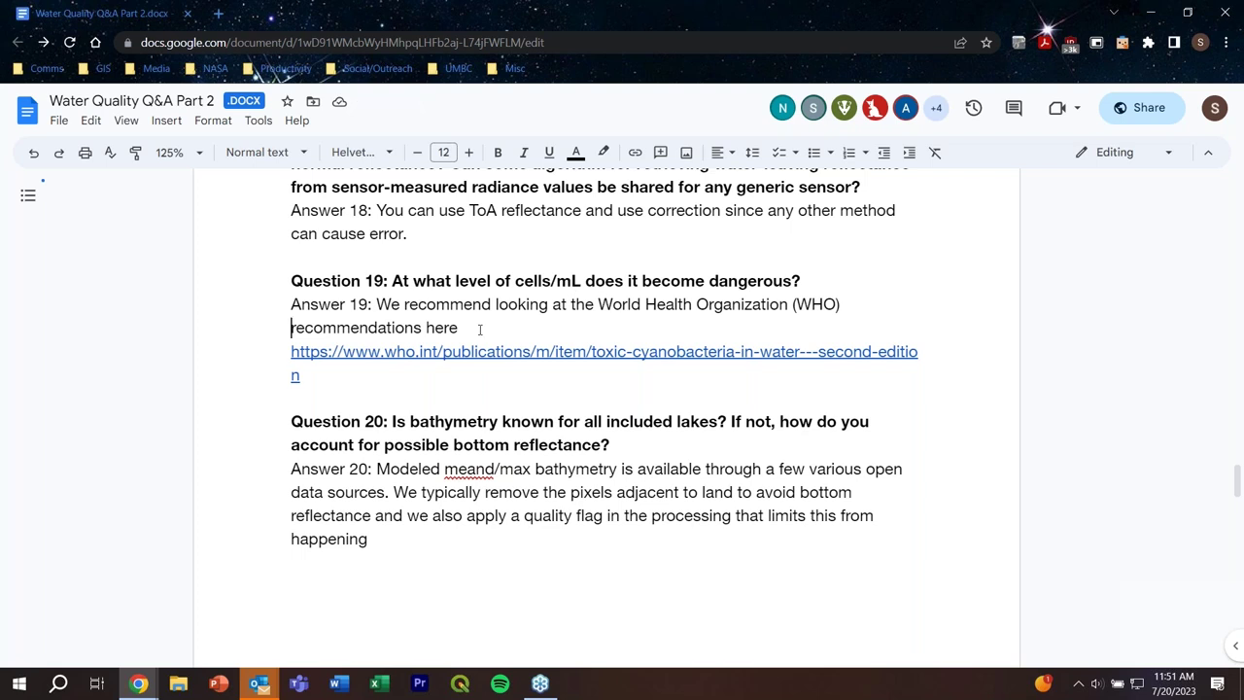
Step: Add a separate paragraph below the link in Answer 19 reading "Guidances can also vary by region as well (US states)."
left_click(329, 394)
key("Return")
key("Return")
left_click(319, 402)
left_click(314, 418)
type("G")
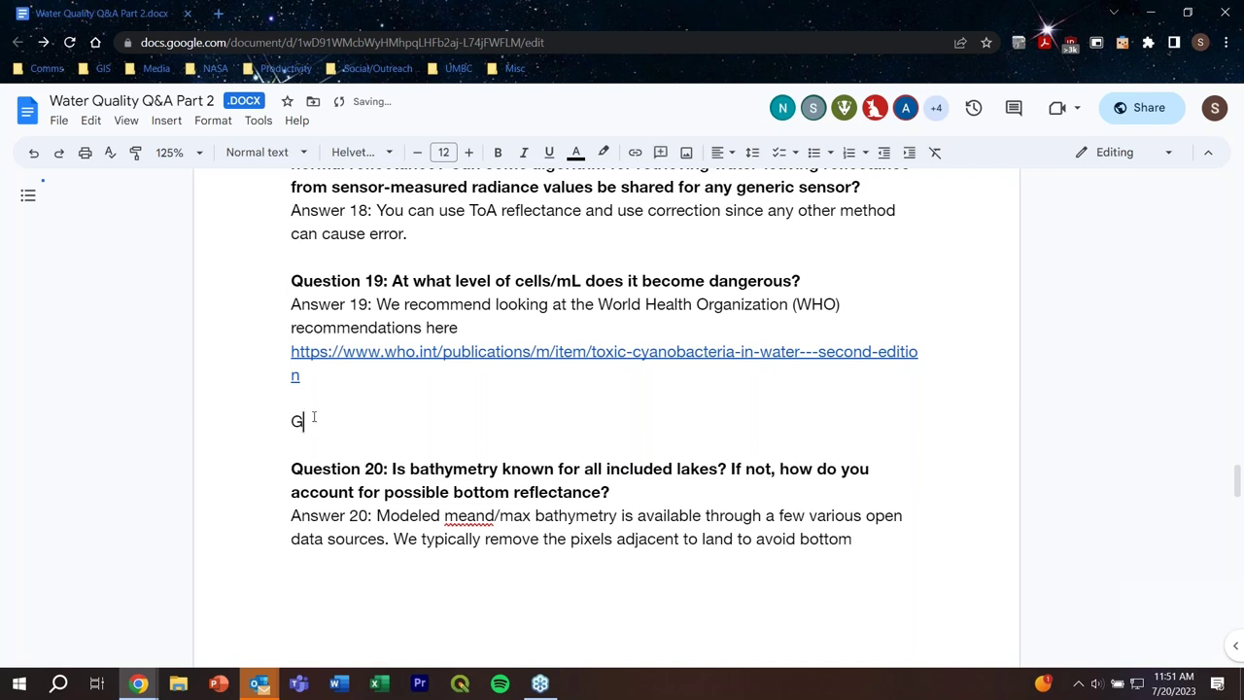
type("uidances can ")
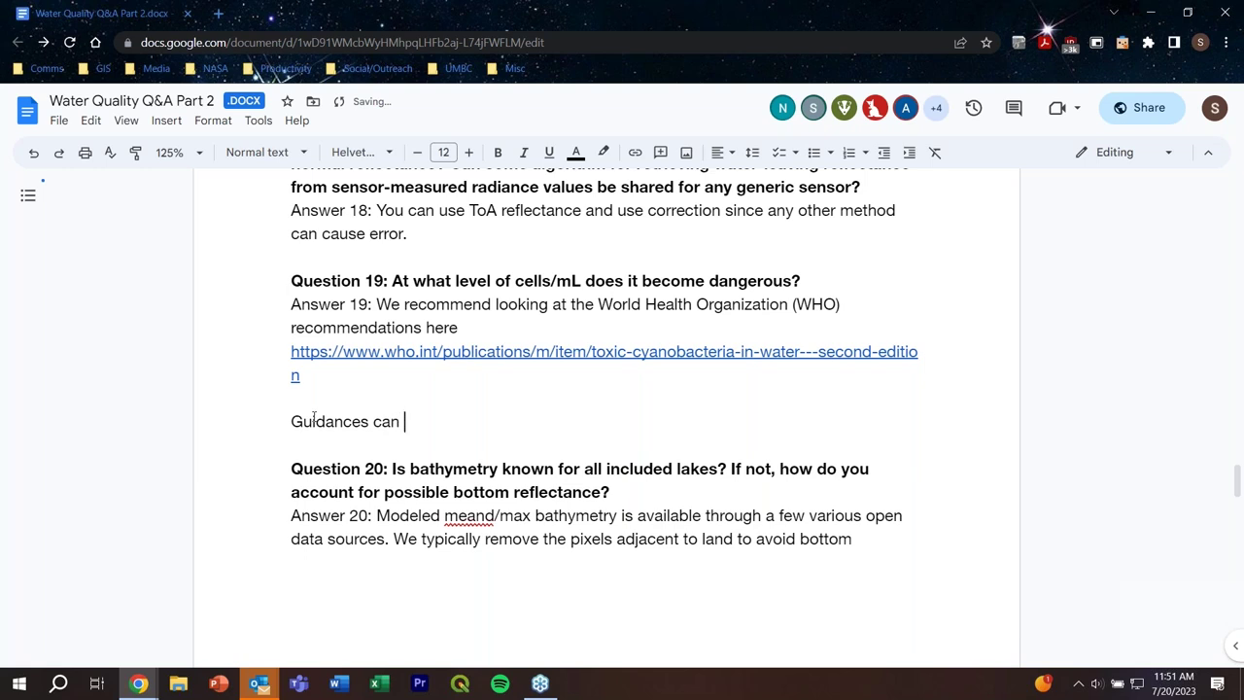
type("also vary by region as ")
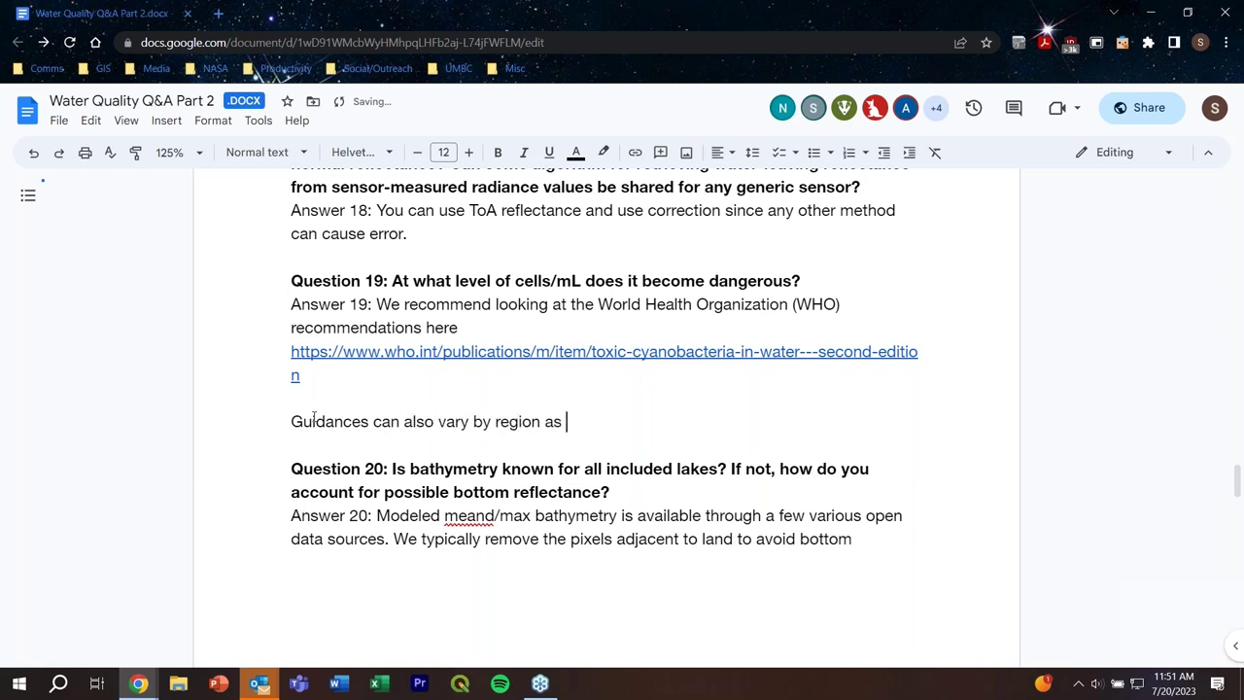
type("well (states")
key("Left")
key("Left")
key("Left")
key("Left")
key("Left")
key("Left")
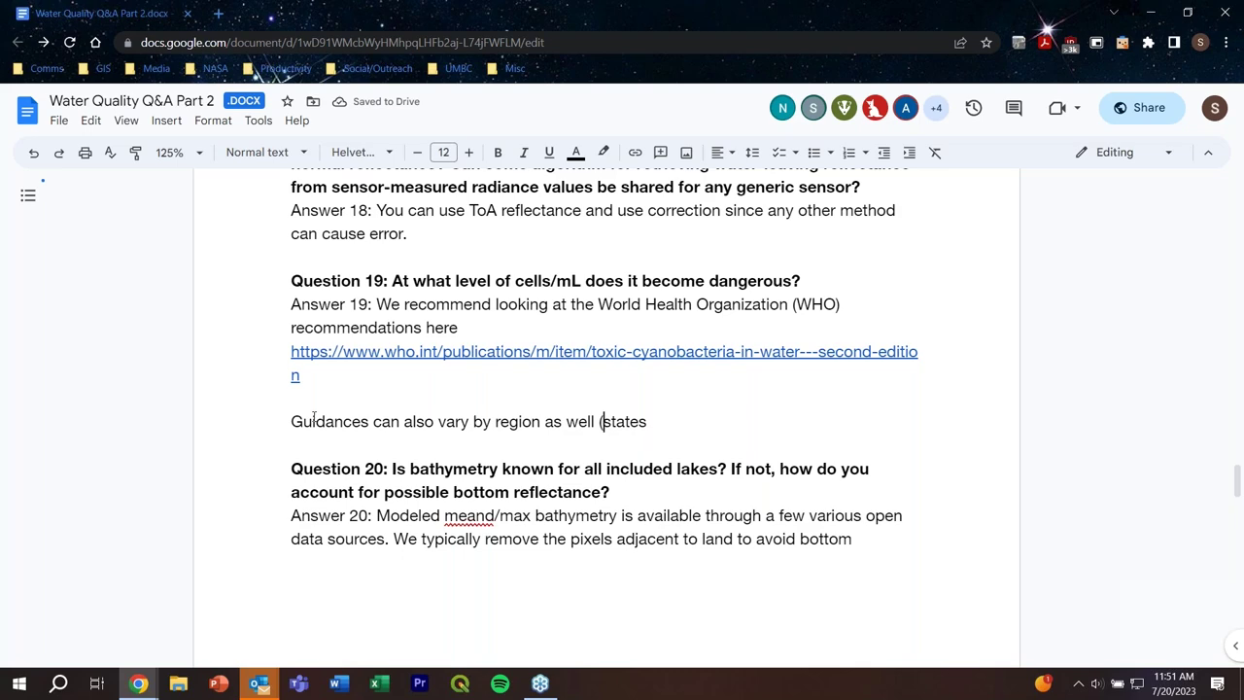
type("US")
scroll(630, 388, "down", 2)
left_click(695, 183)
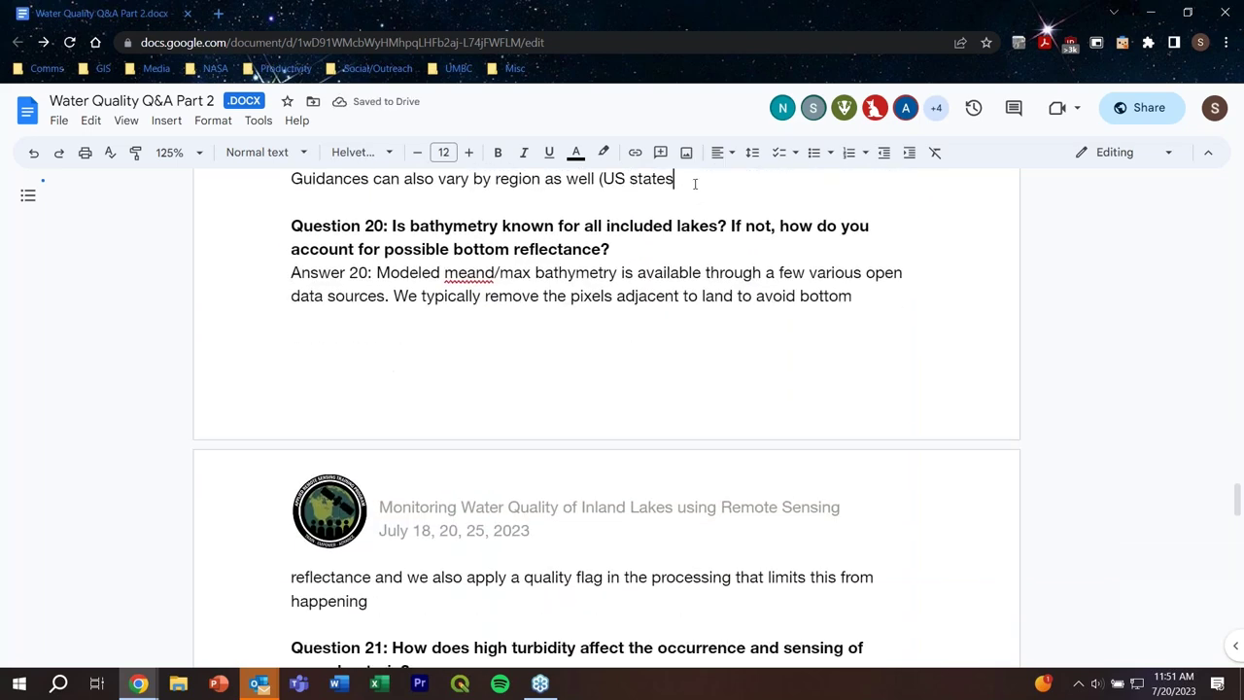
type(").")
Step: Begin Answer 21 with the words "In terms of sensing cyanobacteria, the"
left_click(672, 239)
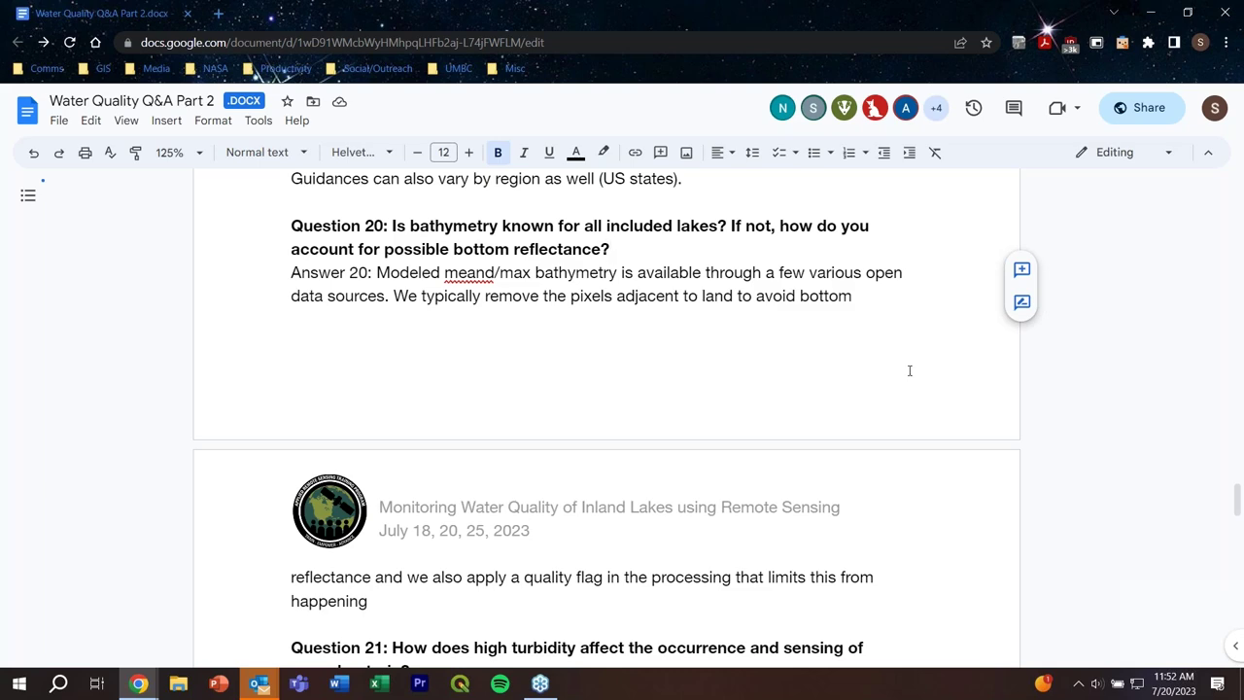
scroll(931, 370, "down", 3)
scroll(931, 370, "down", 1)
left_click(431, 371)
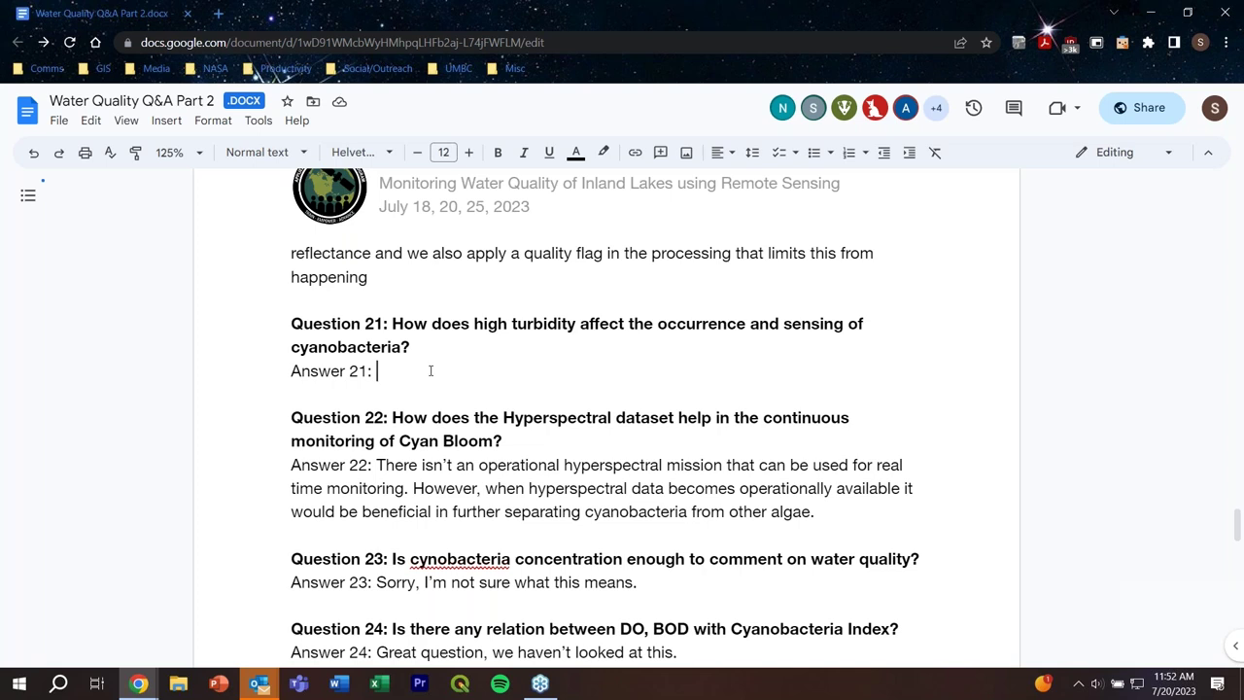
type("We")
key("BackSpace")
key("BackSpace")
type("In terms of ")
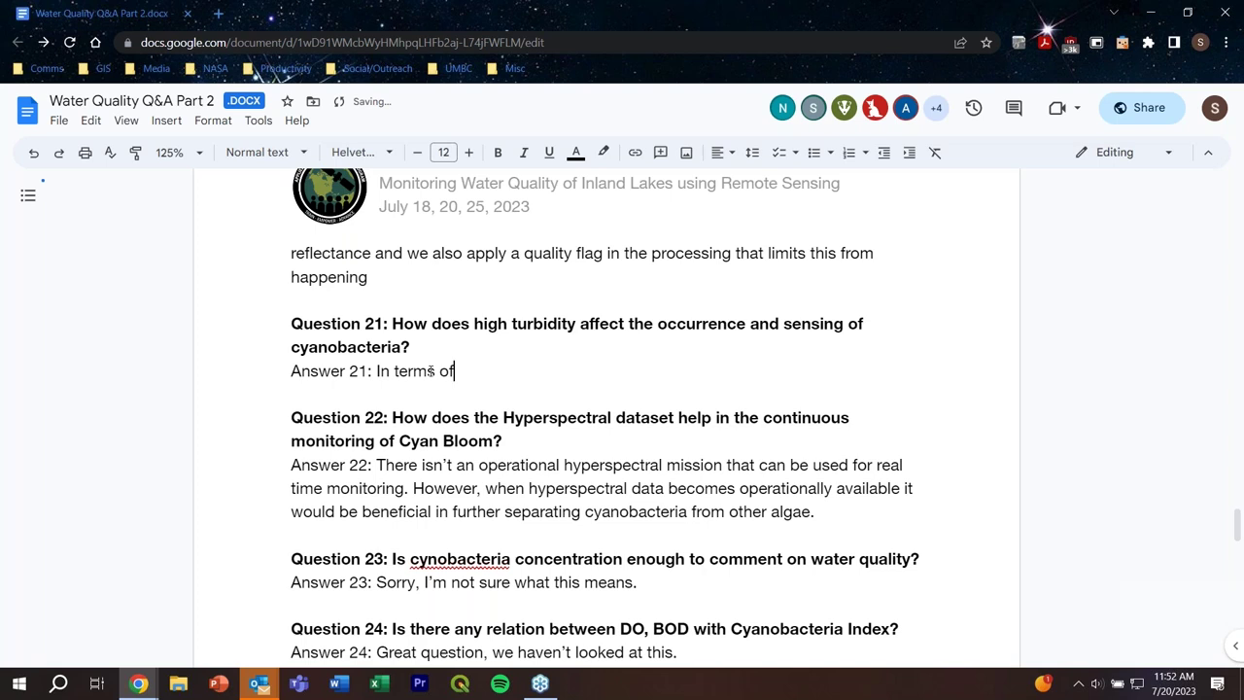
type("sensing cynoba")
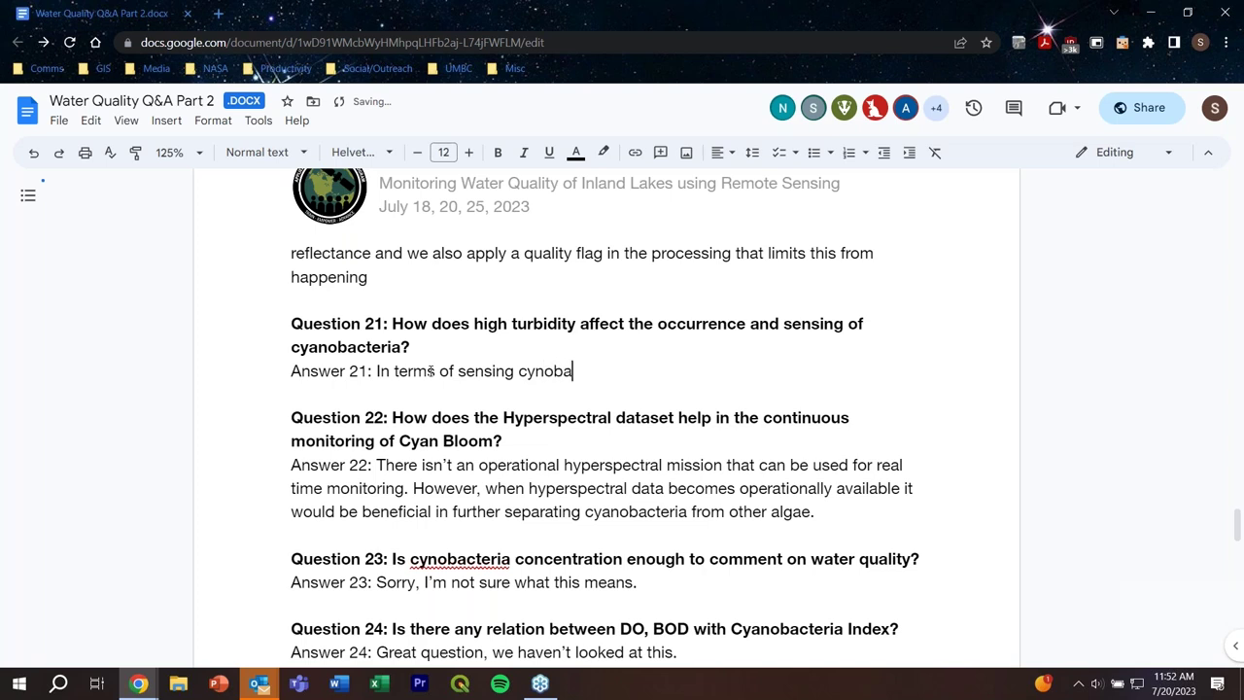
type("cteria, the")
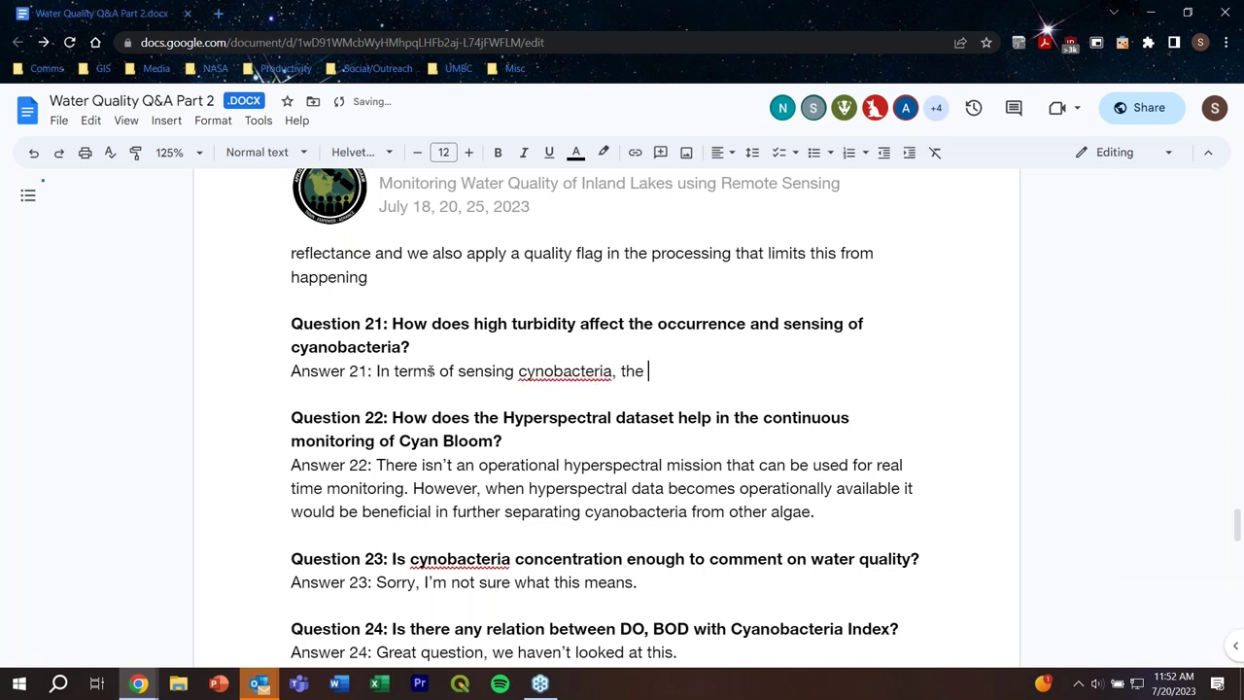
left_click(531, 370)
type("a")
Step: Complete the sentence in Answer 21 with "algorithm is not really sensitive to turbidity."
left_click(684, 371)
type("alo")
key("BackSpace")
key("BackSpace")
type("lgorit")
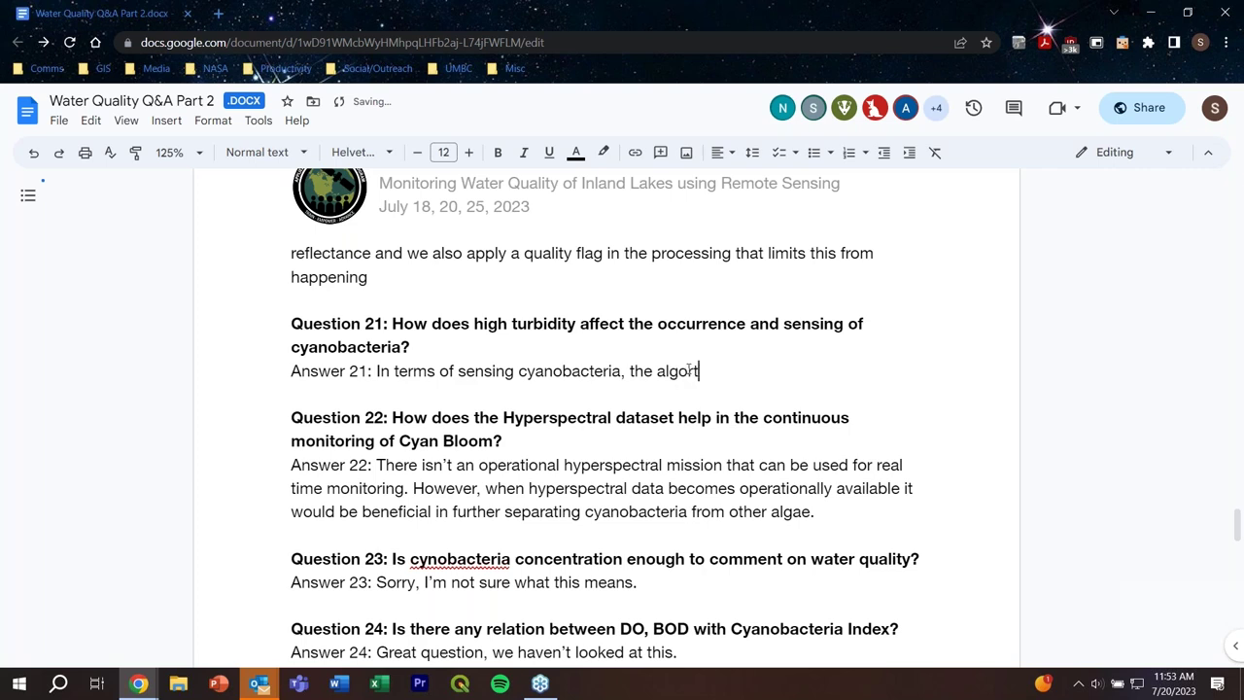
type("hm")
scroll(688, 370, "down", 3)
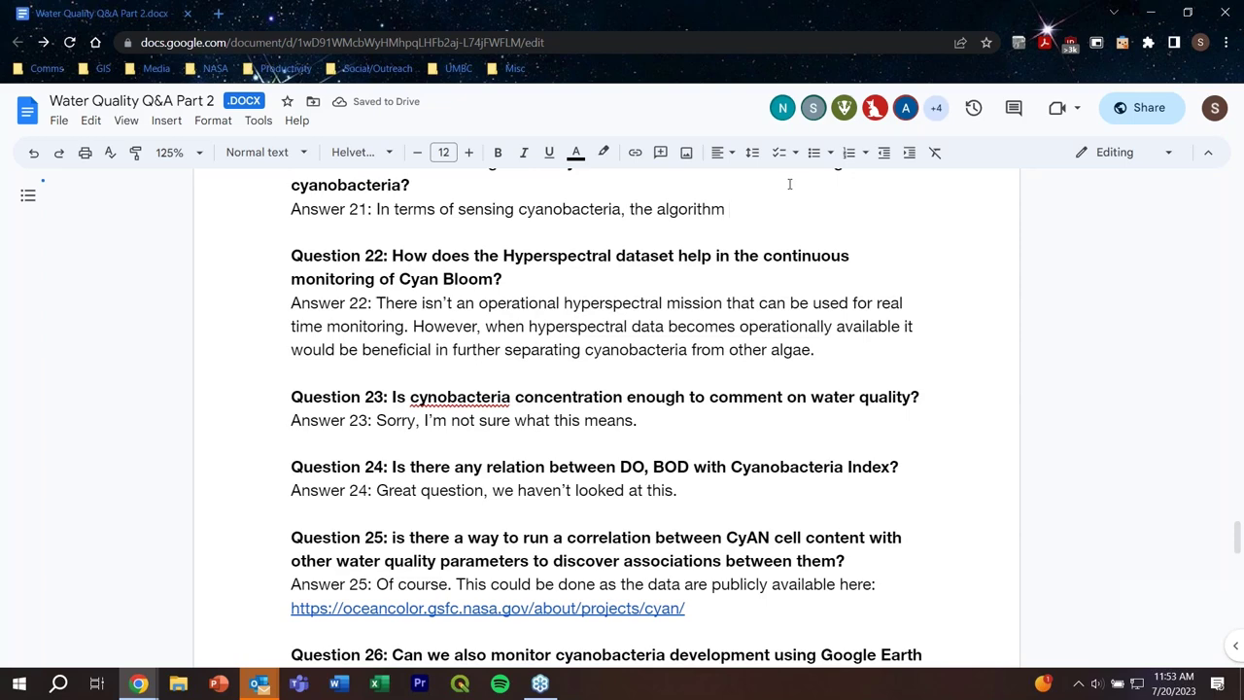
scroll(789, 184, "up", 2)
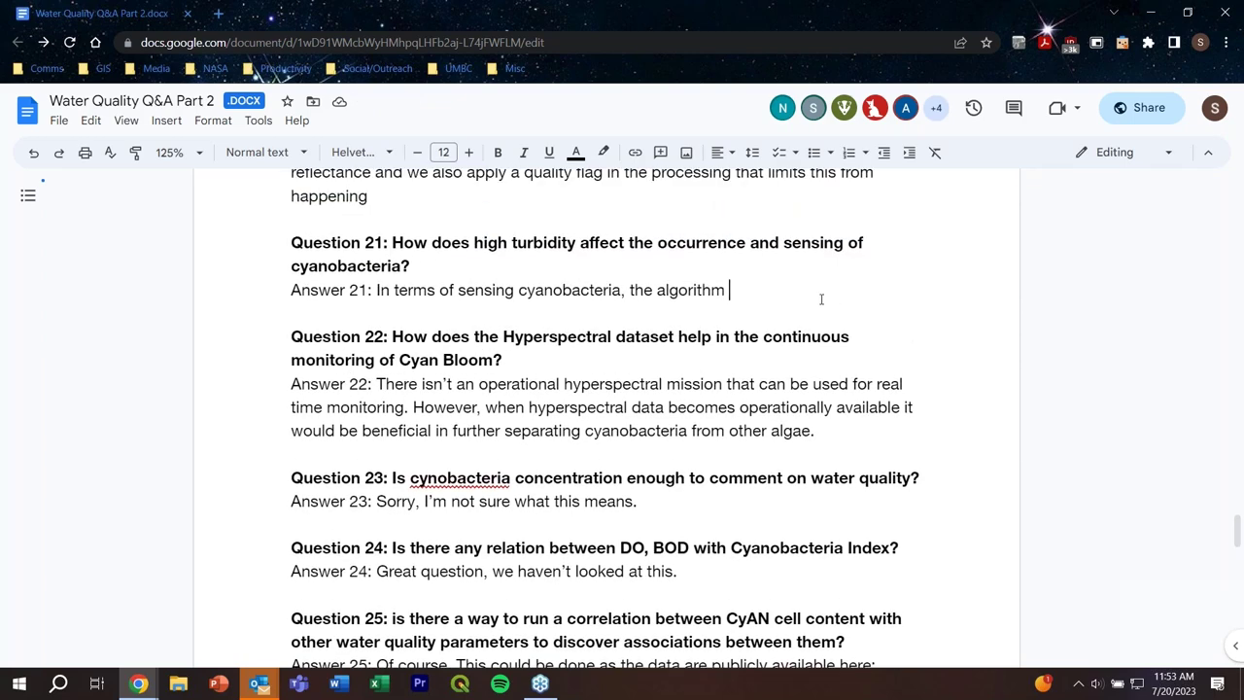
type("is not really sens")
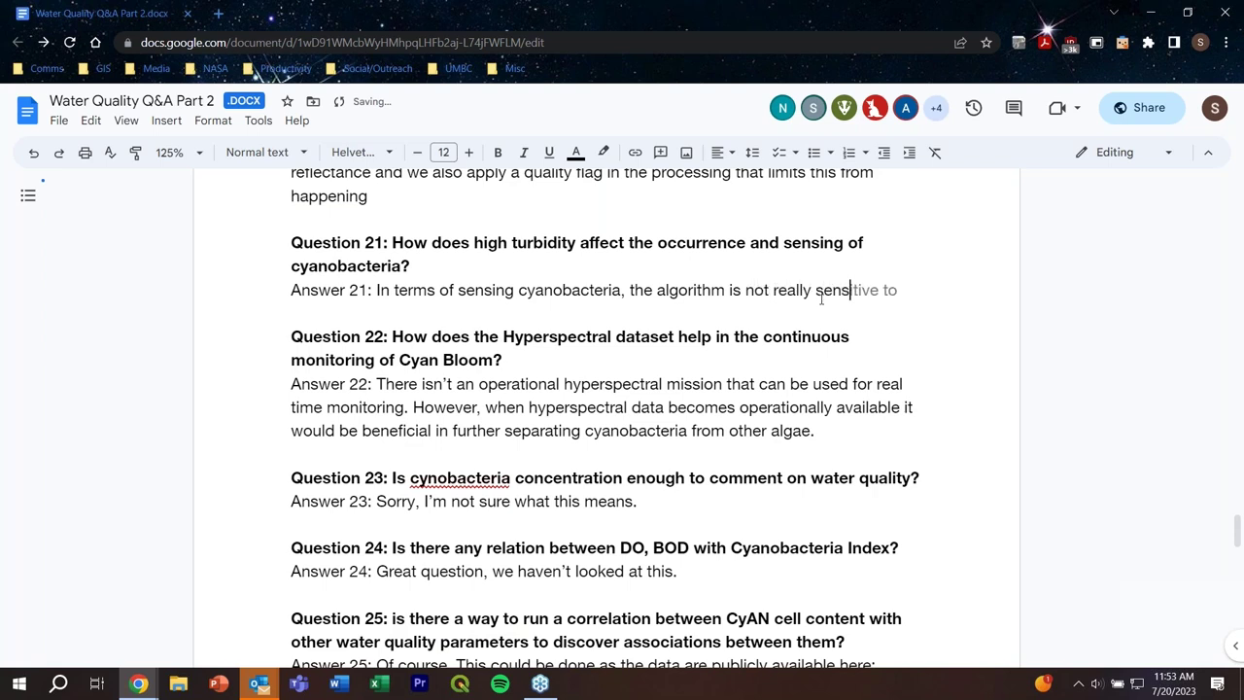
key("Tab")
type("turbi")
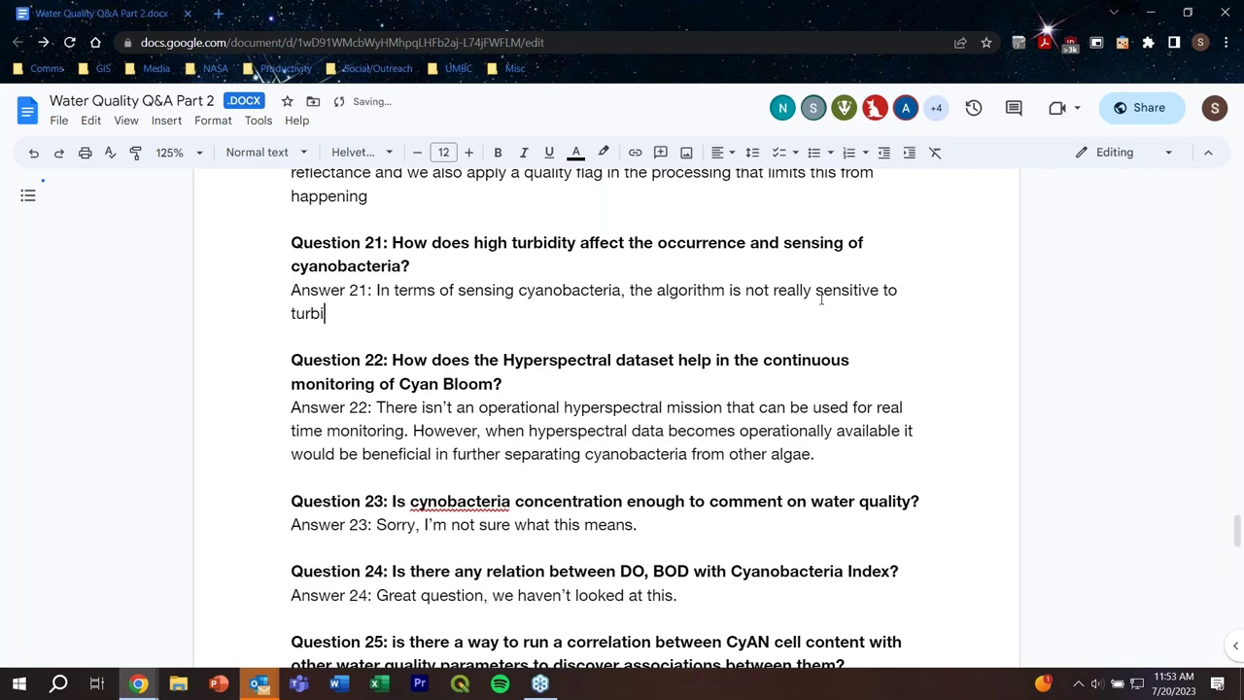
type("dity.")
Step: Correct the misspelled word "cynobacteria" in Question 23 to "cyanobacteria"
scroll(821, 300, "down", 1)
left_click(975, 376)
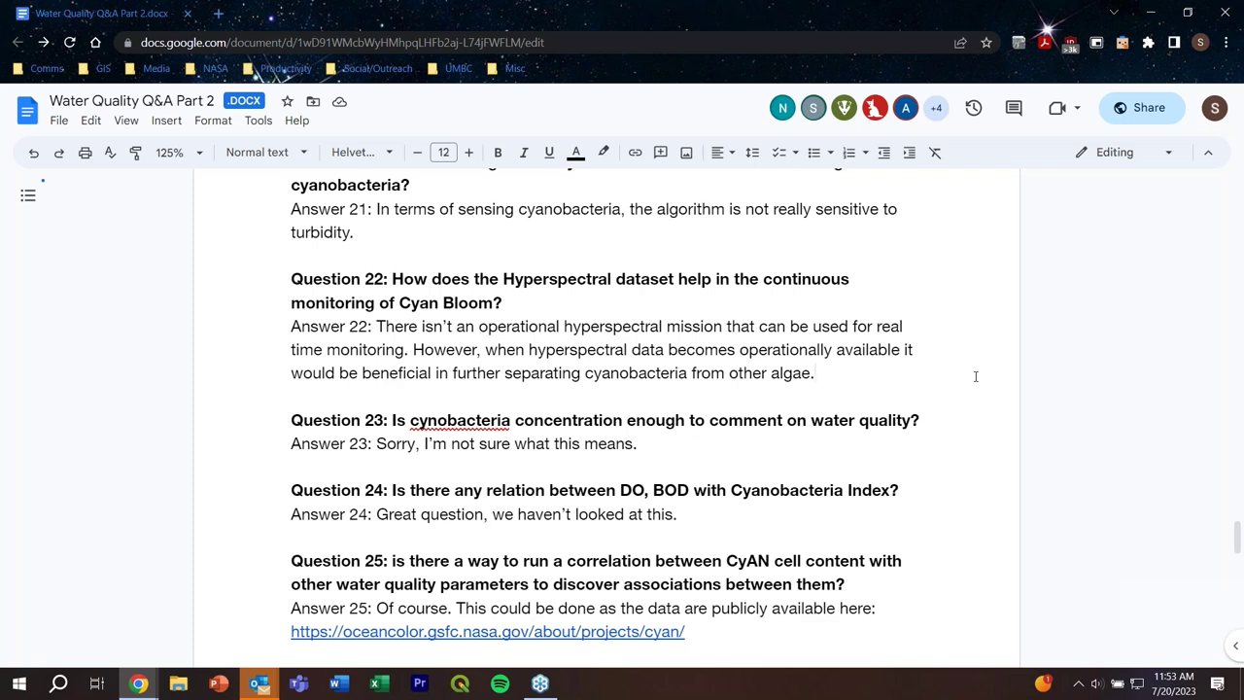
scroll(681, 369, "down", 1)
left_click(448, 341)
left_click(457, 315)
Step: Add to the end of Answer 23 the sentence "Cyanobacteria concentration is one aspect out of many when it comes to water quality."
left_click(656, 371)
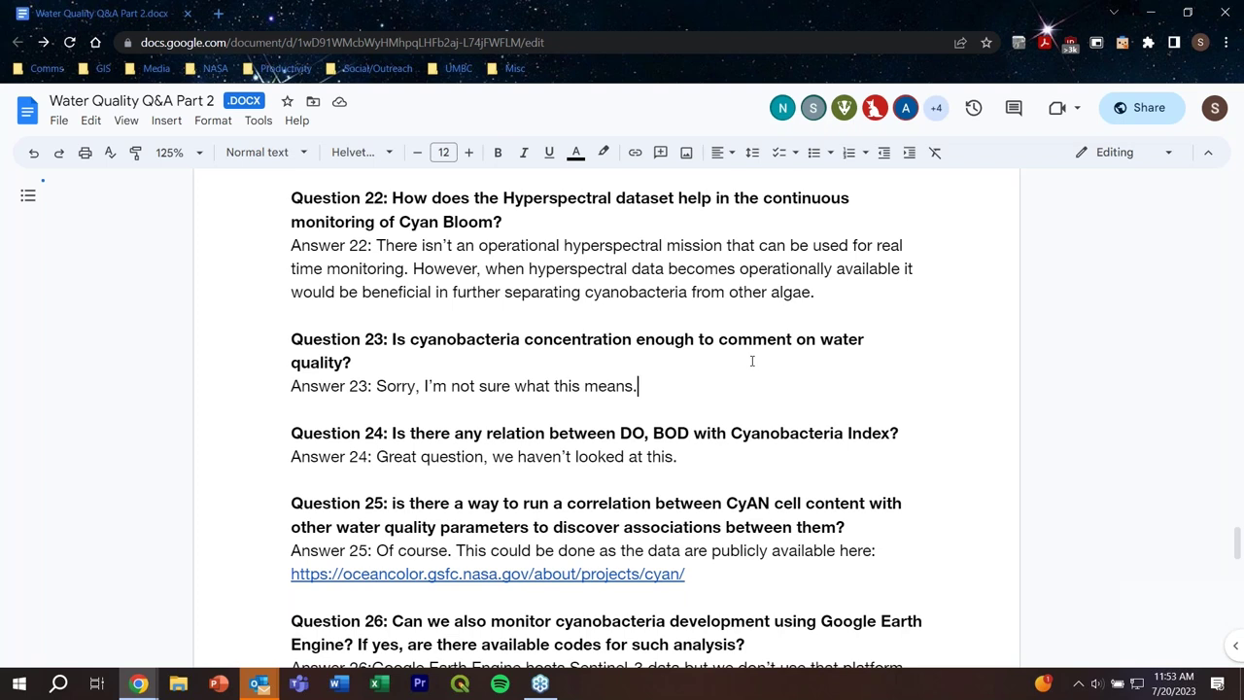
type("Cyanobact")
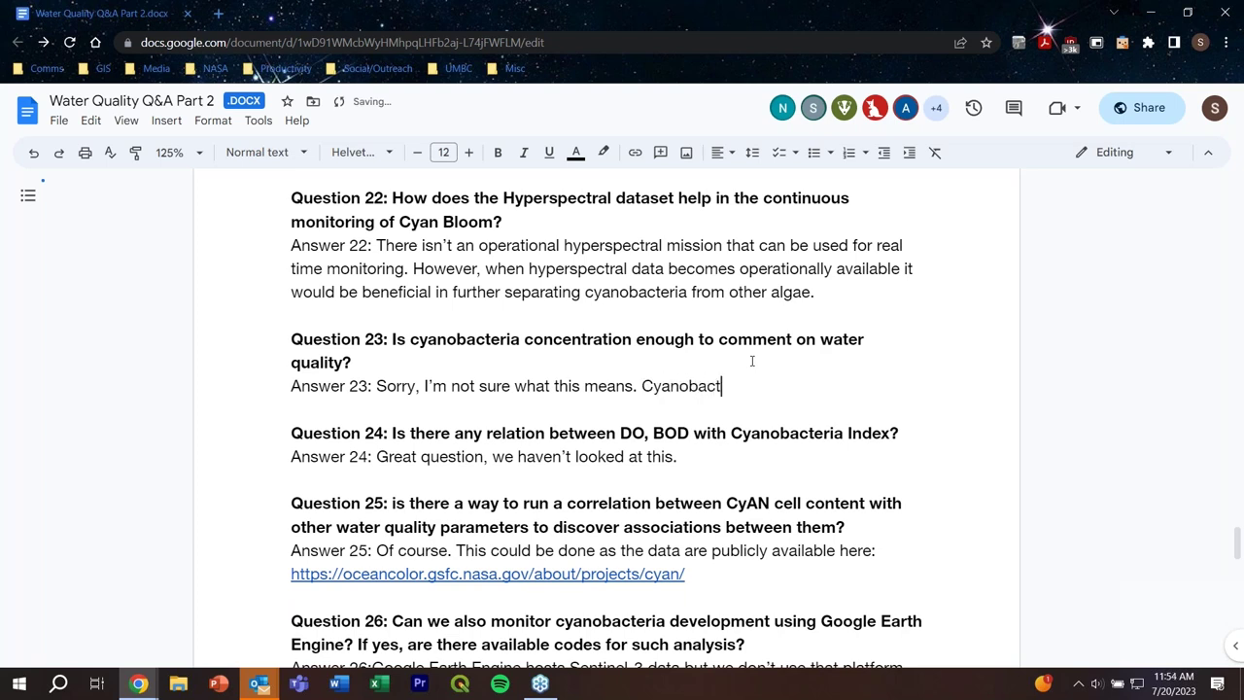
type("eria concentr")
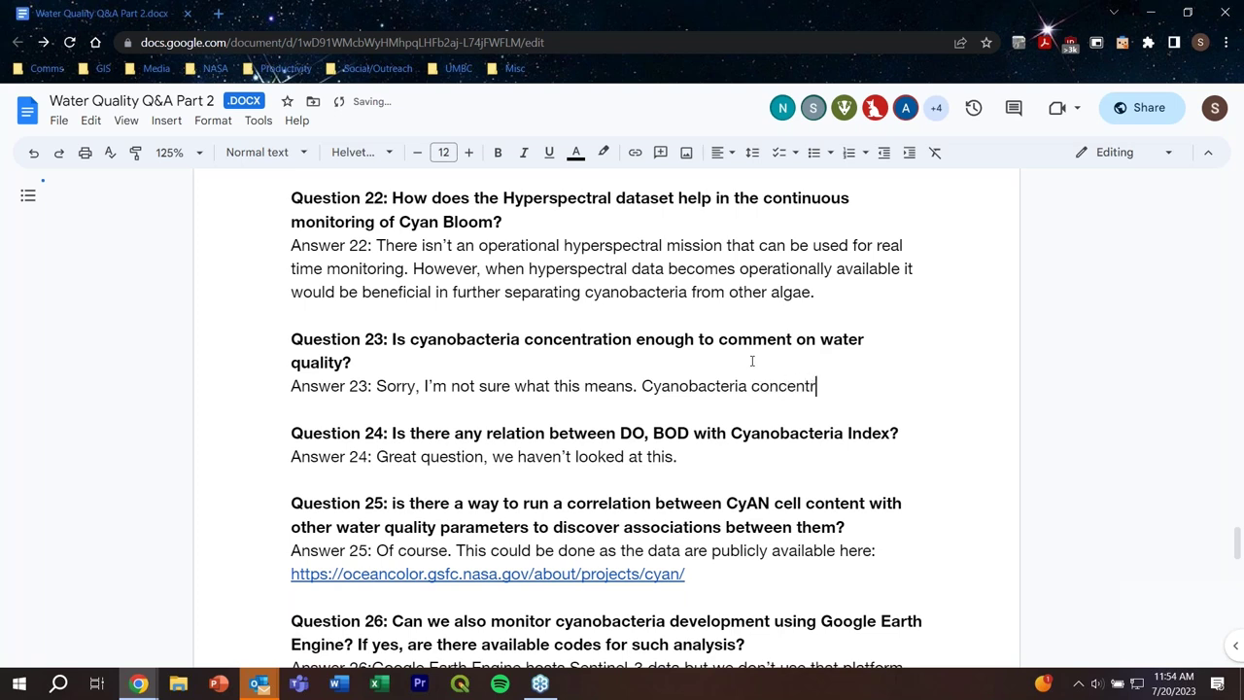
type("ation is one aspect ")
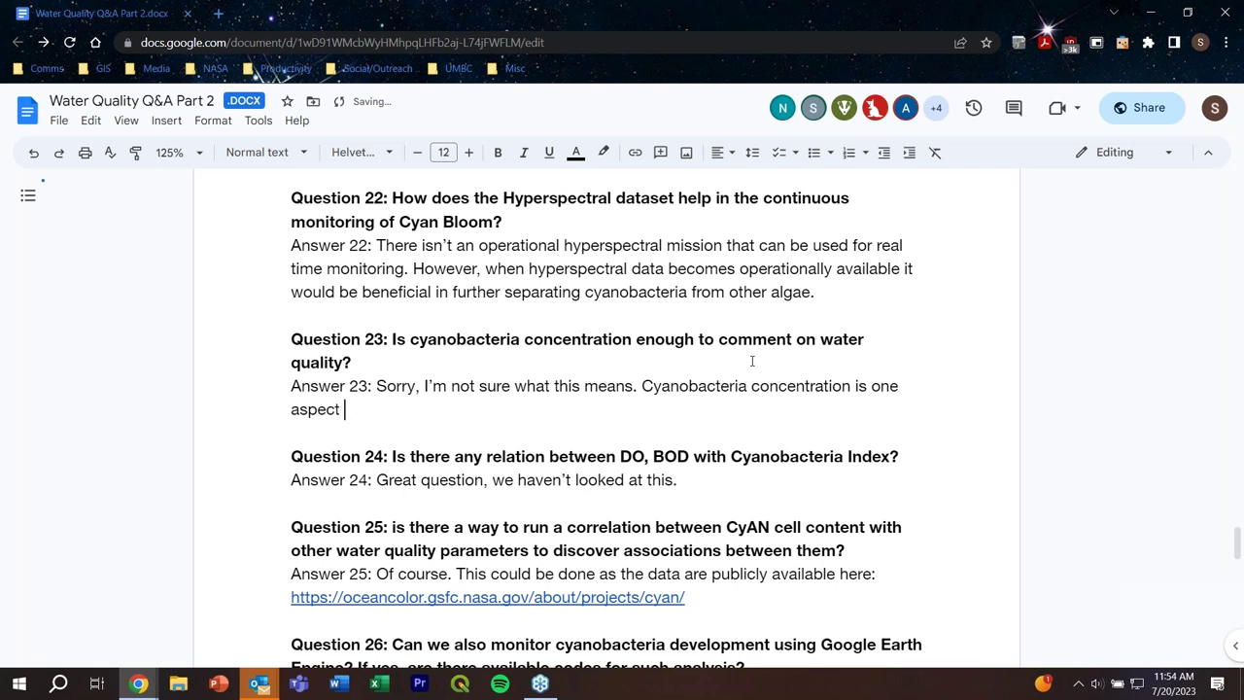
type("out of many when it come")
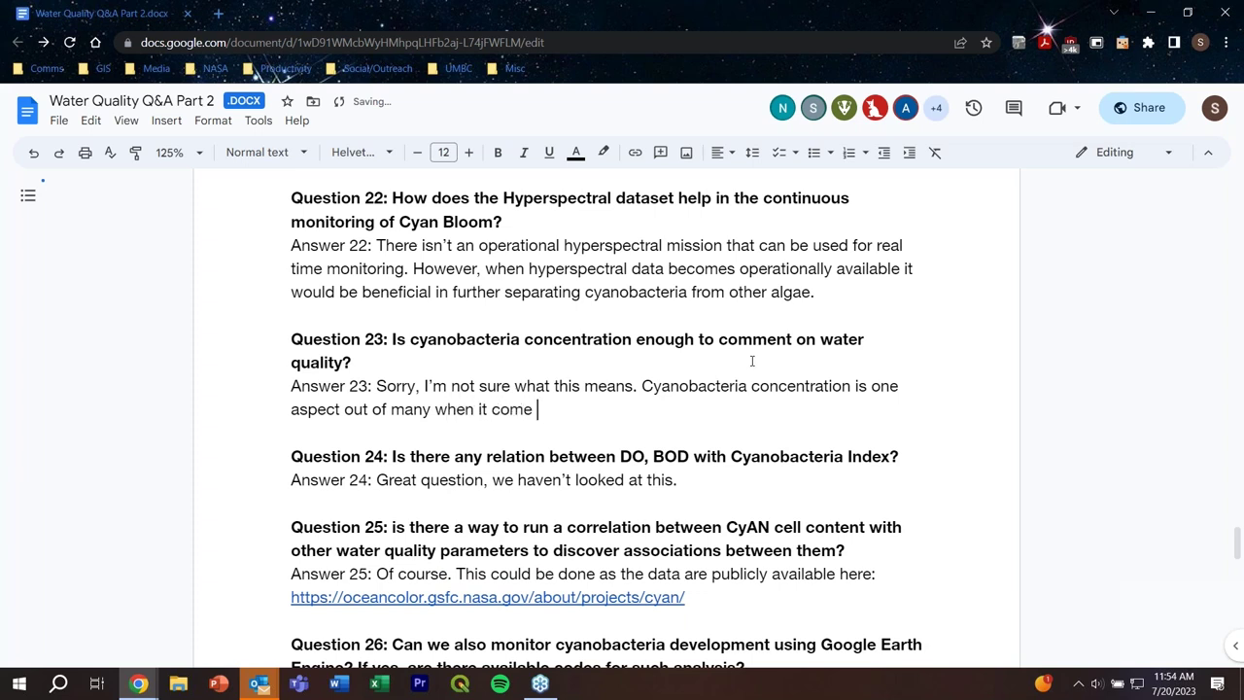
type("s to water")
key("Tab")
type(".")
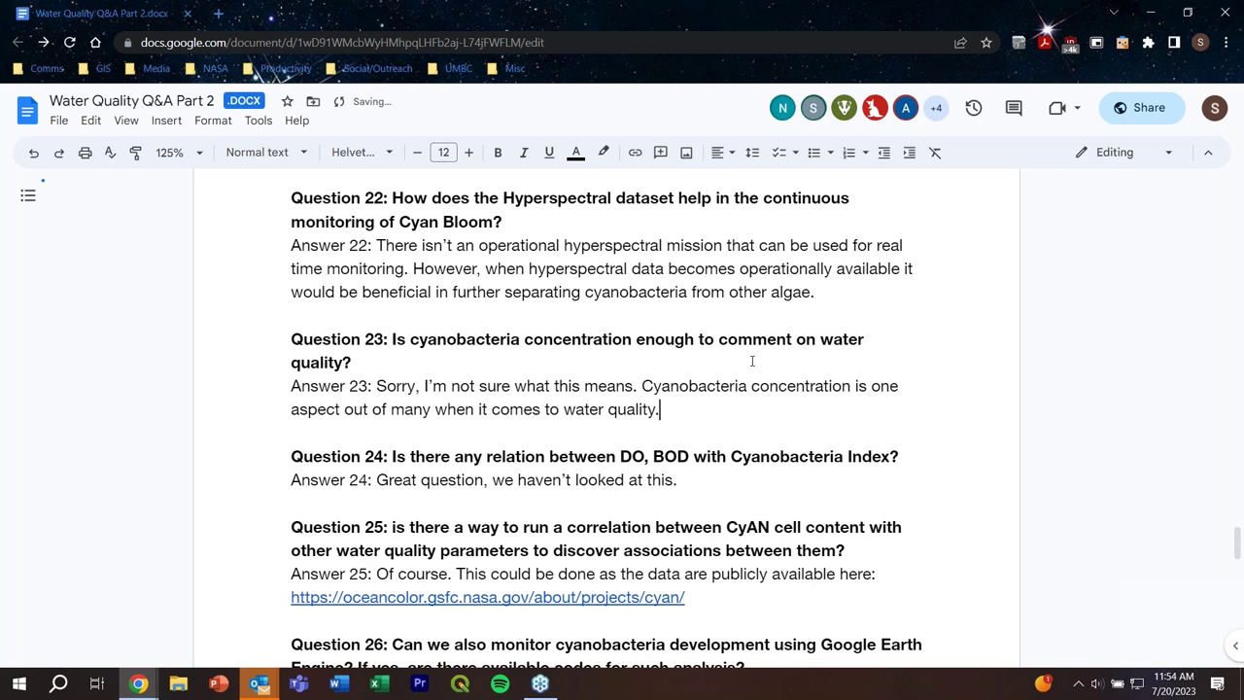
Step: Review Questions 24 and 25 and insert the missing space after the "Answer 26:" label
scroll(752, 361, "down", 3)
left_click(720, 311)
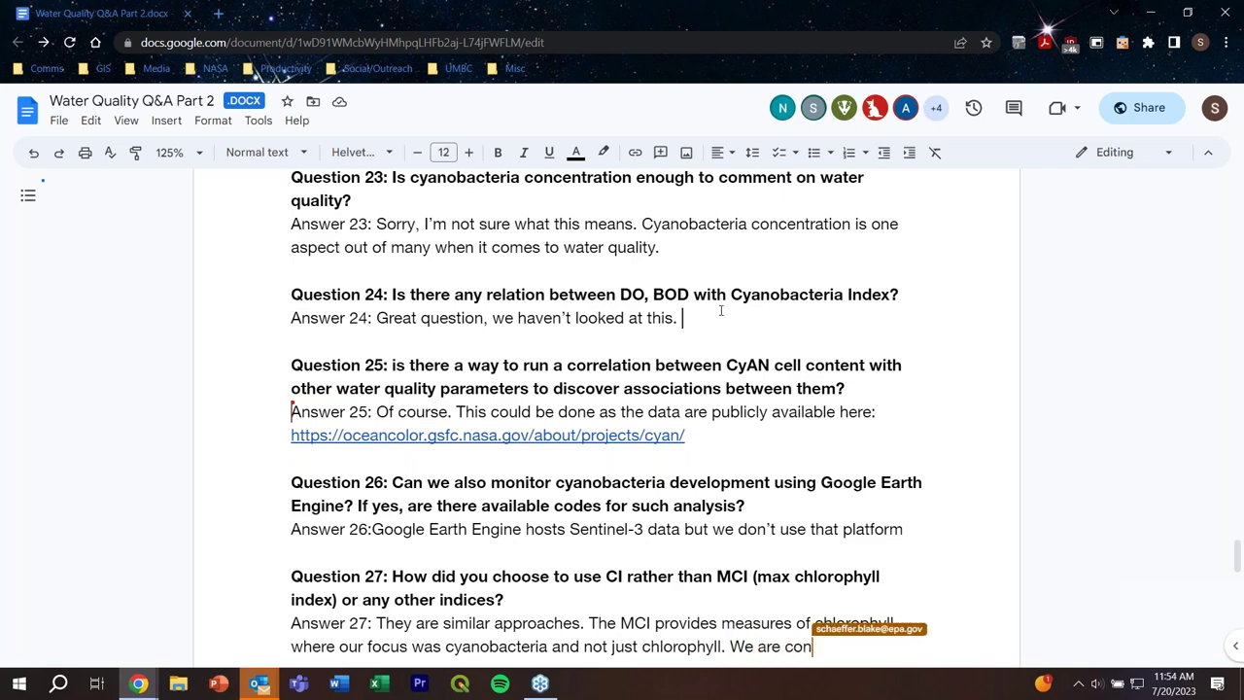
scroll(721, 311, "down", 1)
scroll(722, 307, "down", 1)
left_click(876, 221)
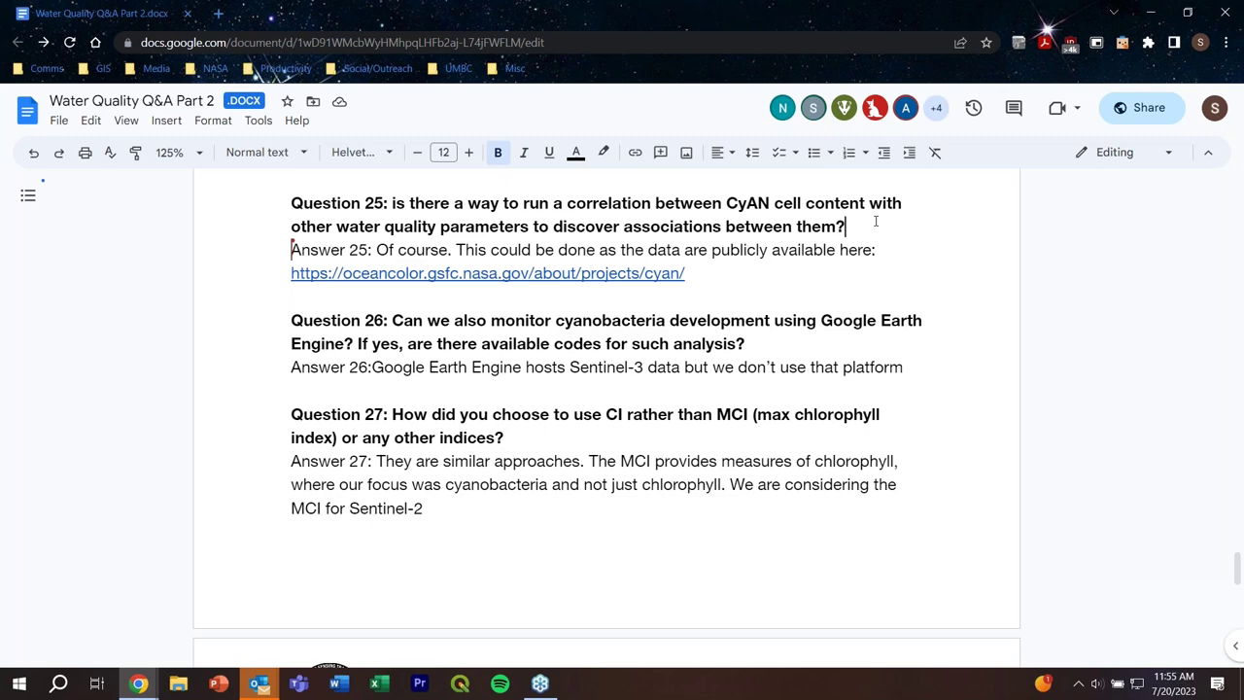
scroll(953, 258, "down", 1)
left_click(372, 286)
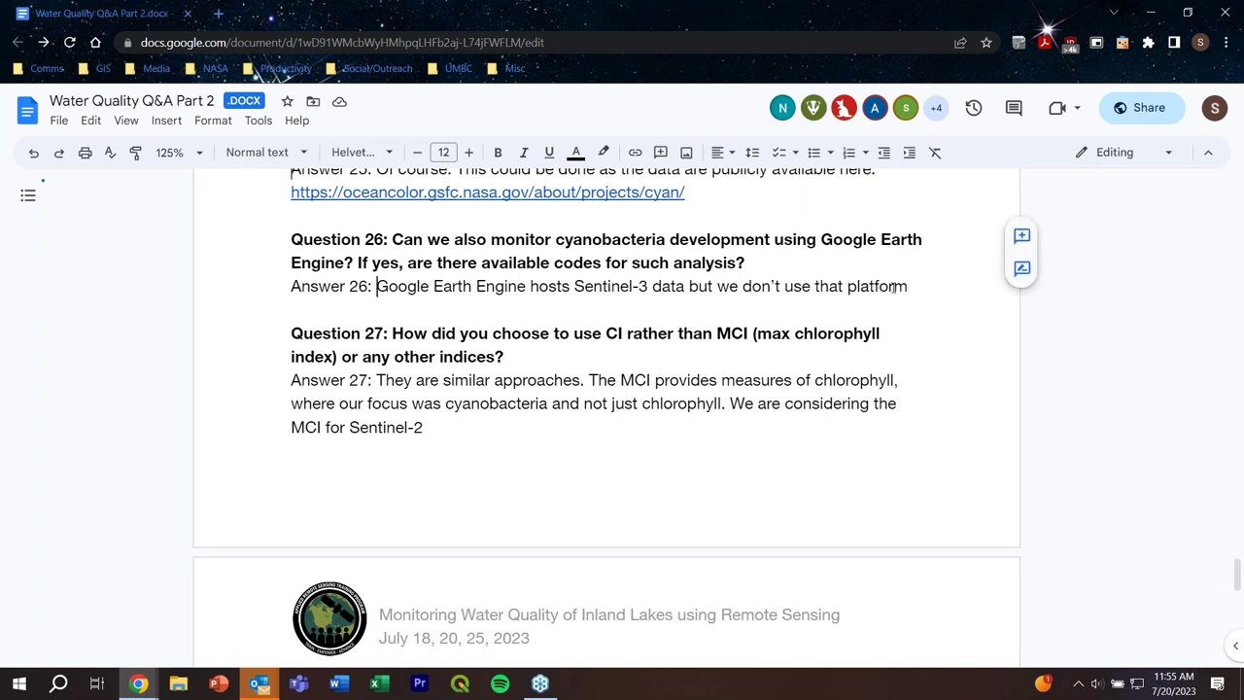
Step: Review Questions 27 and 28 and insert the missing space after the "Answer 29:" label
scroll(696, 416, "down", 1)
left_click(498, 349)
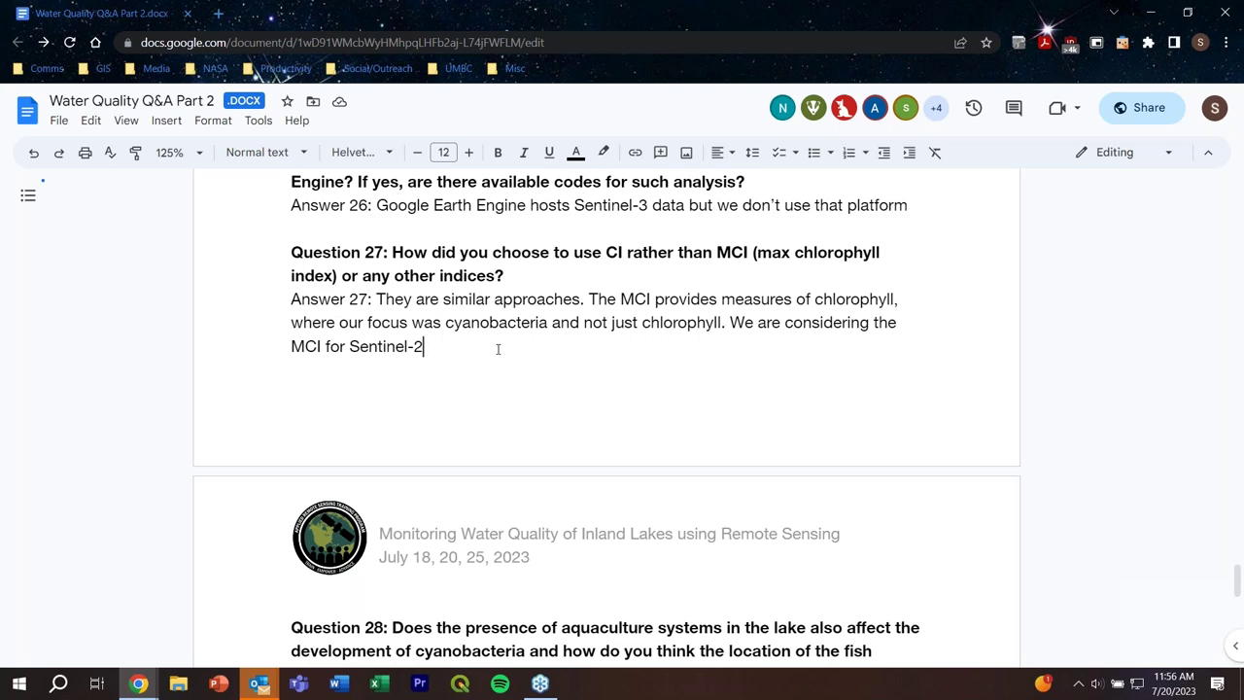
scroll(498, 348, "down", 3)
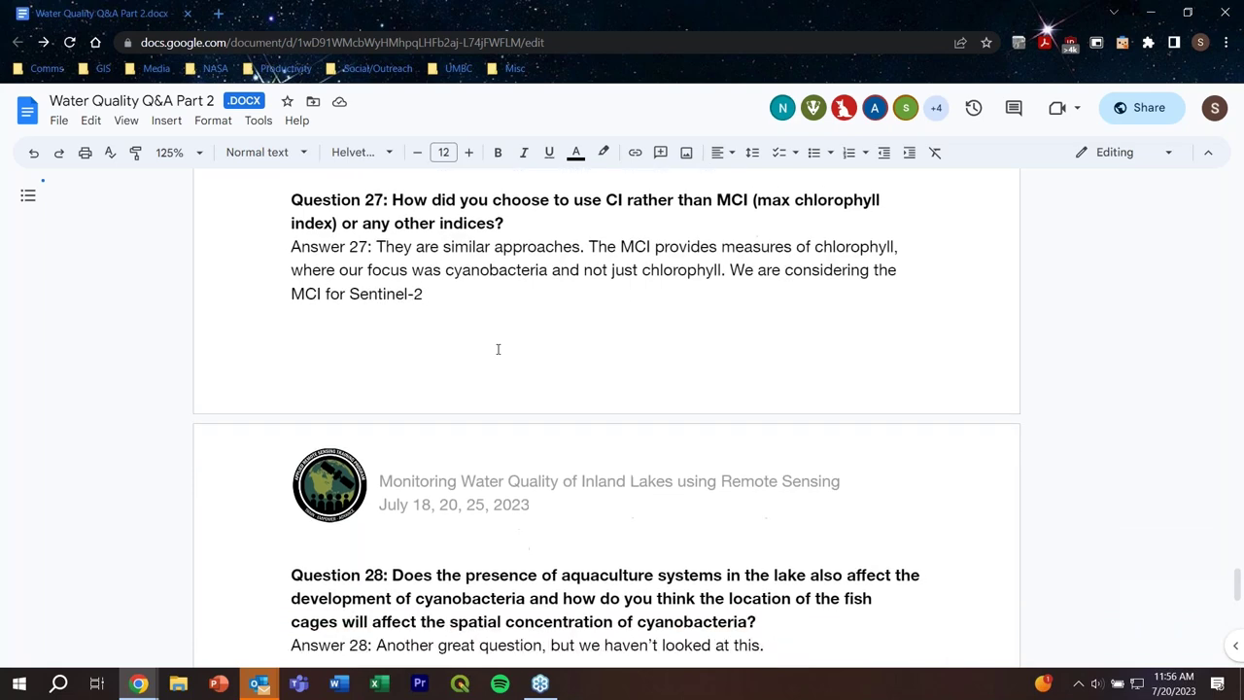
left_click(781, 351)
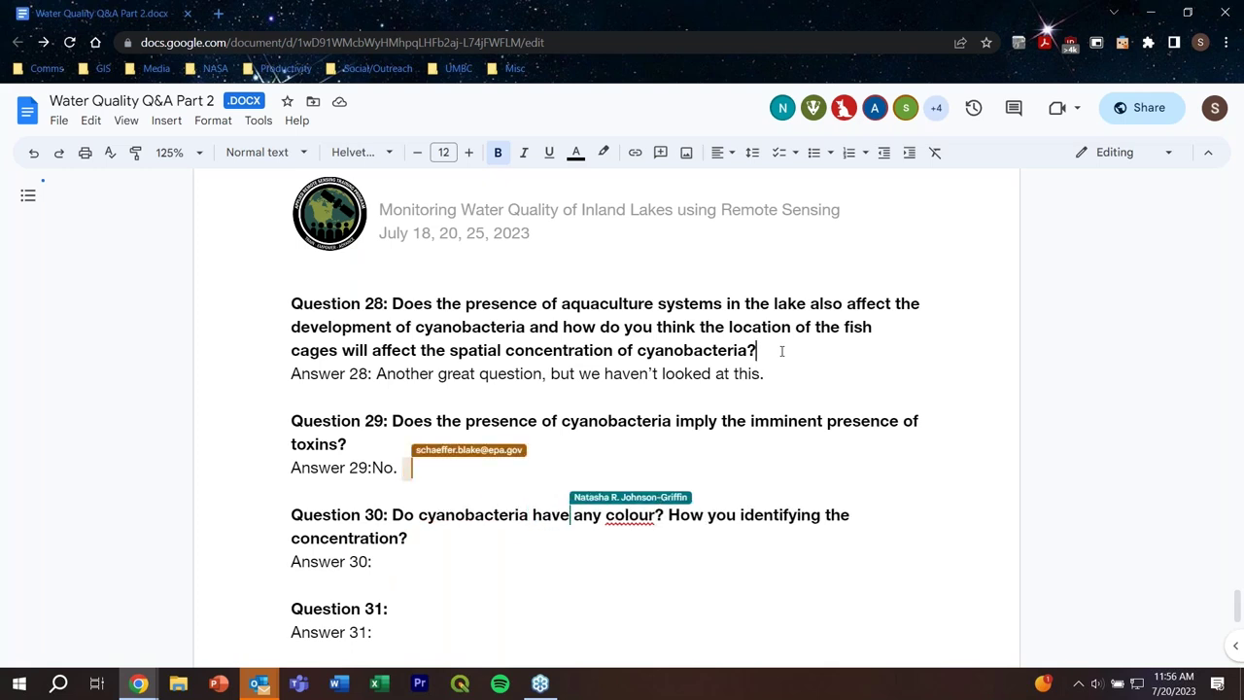
scroll(463, 354, "down", 1)
left_click(406, 354)
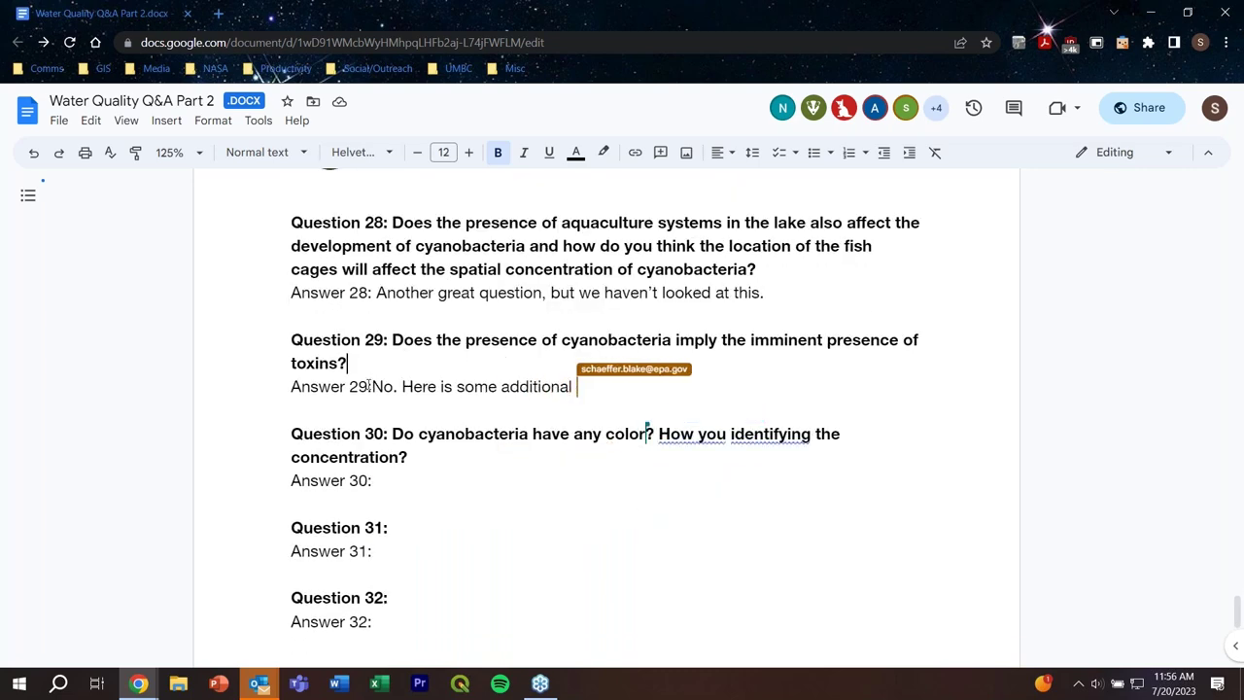
left_click(372, 386)
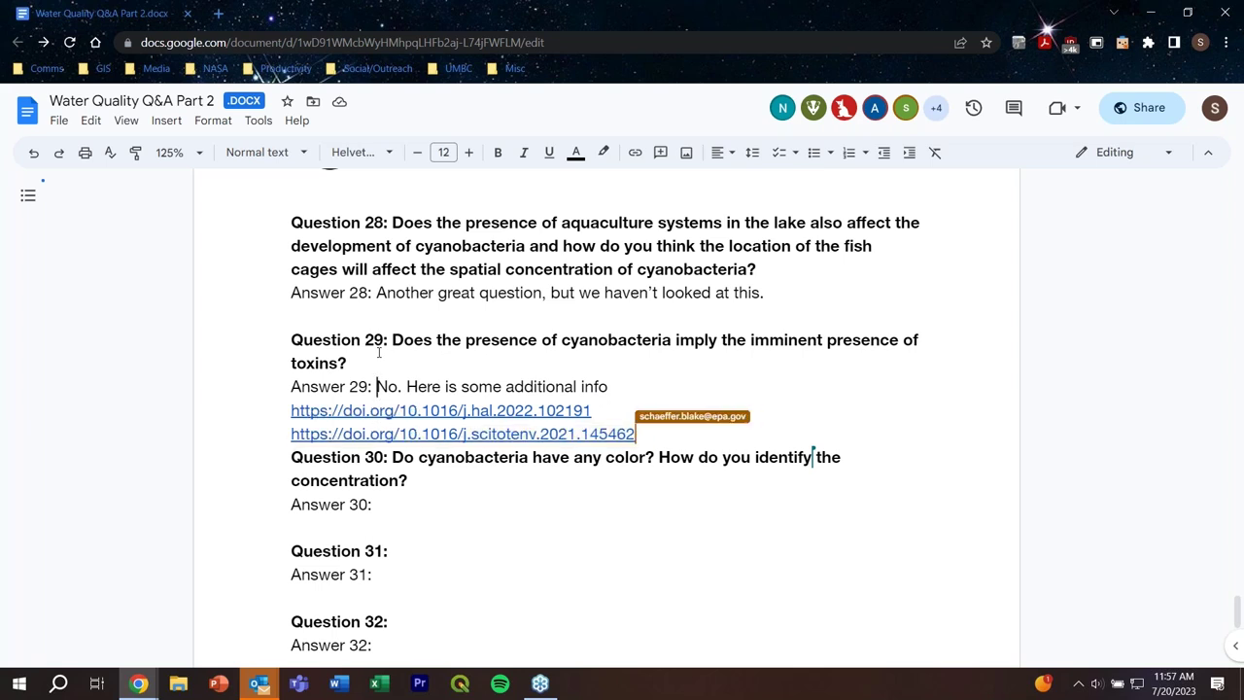
Step: Begin Answer 30 with the sentence "Cyanobacteria do have color and can vary in their color."
scroll(374, 444, "down", 1)
left_click(374, 444)
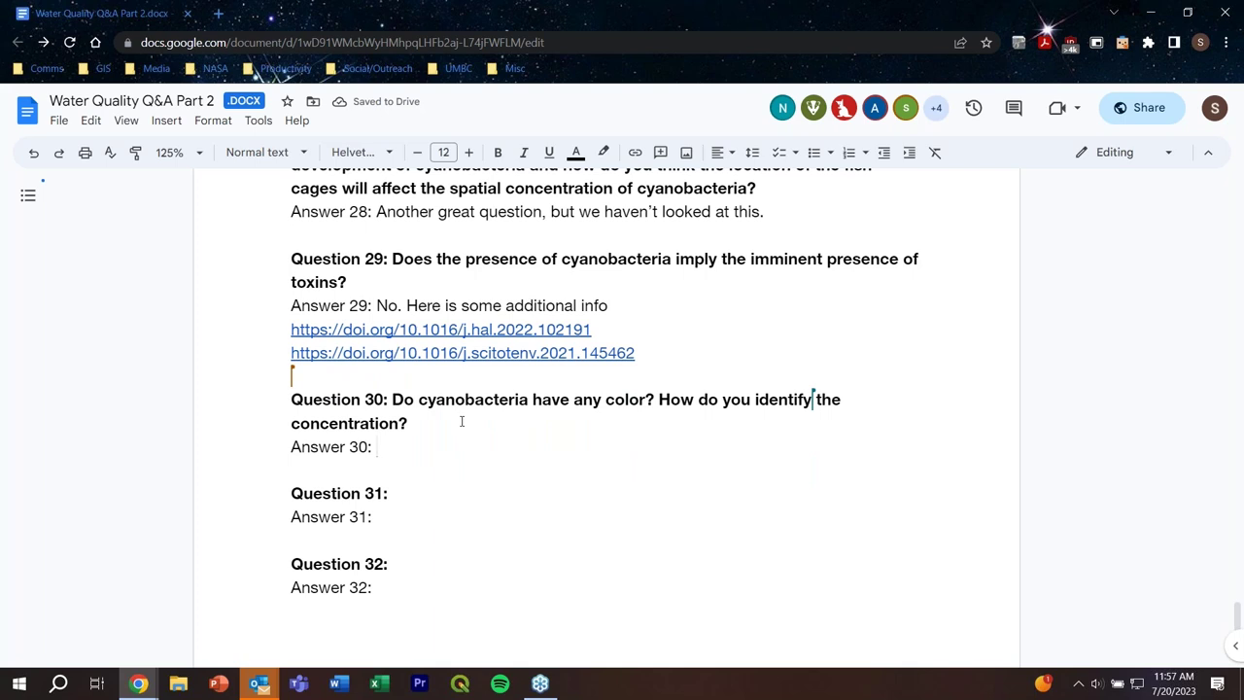
type("Cyanobacteria ")
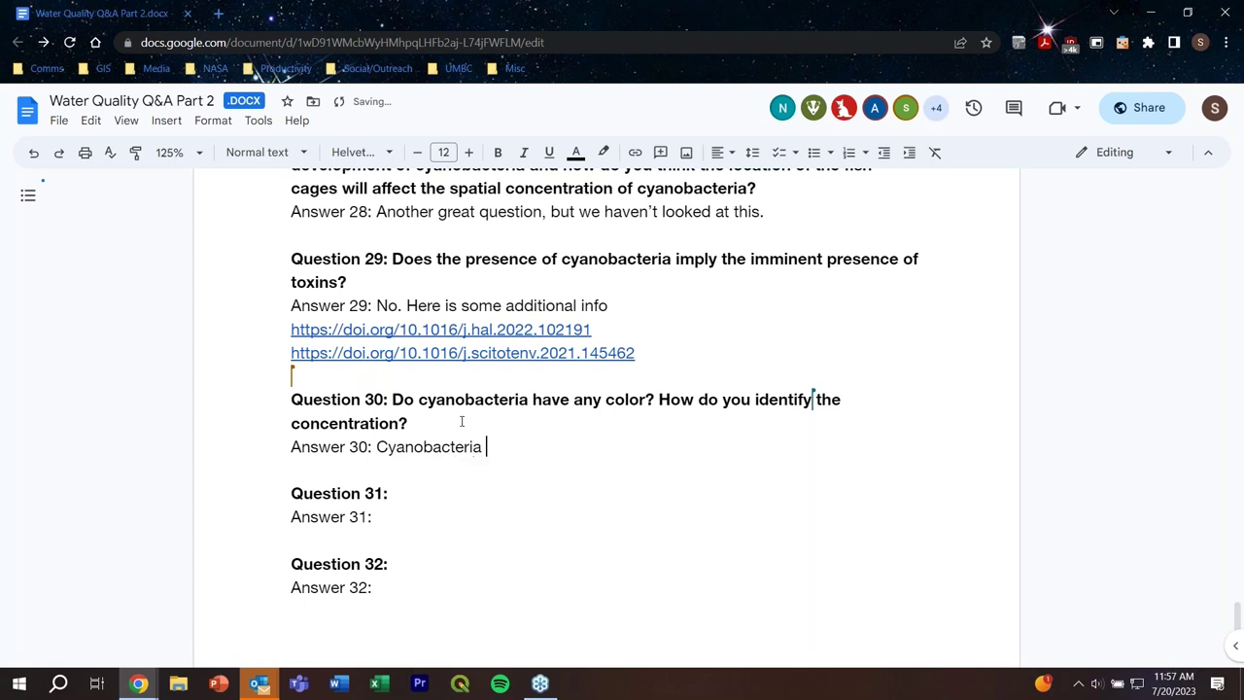
type("do have color and ca")
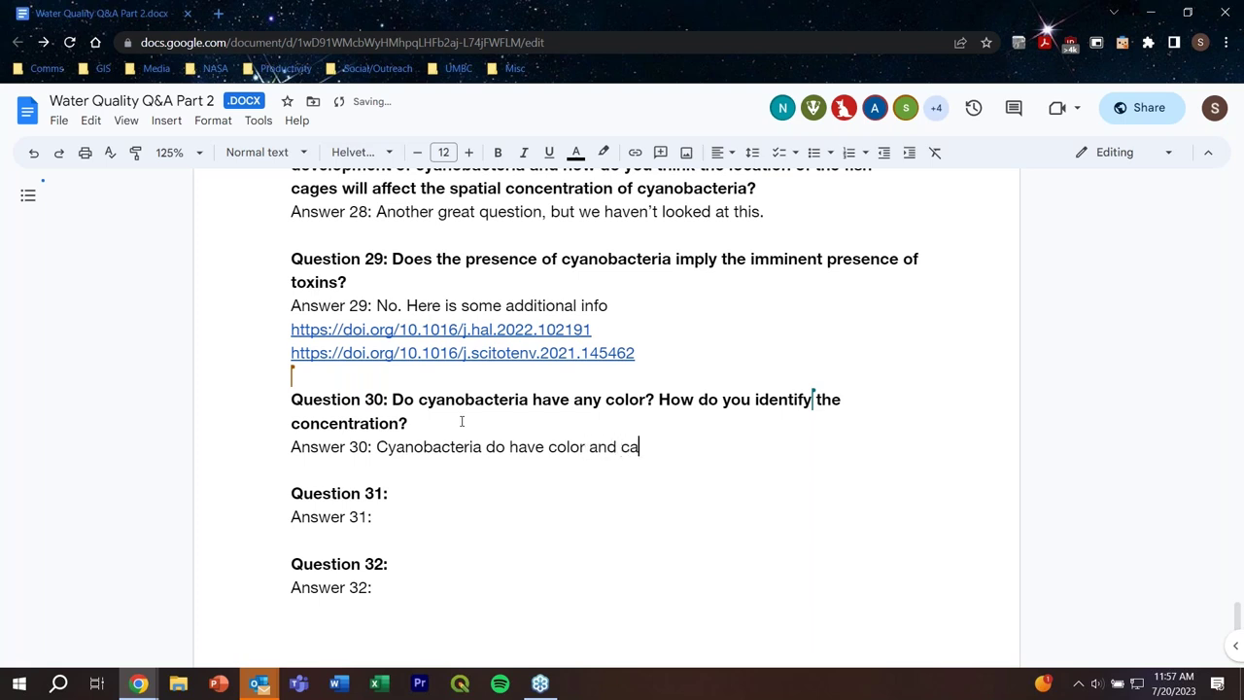
type("n vary in their color.")
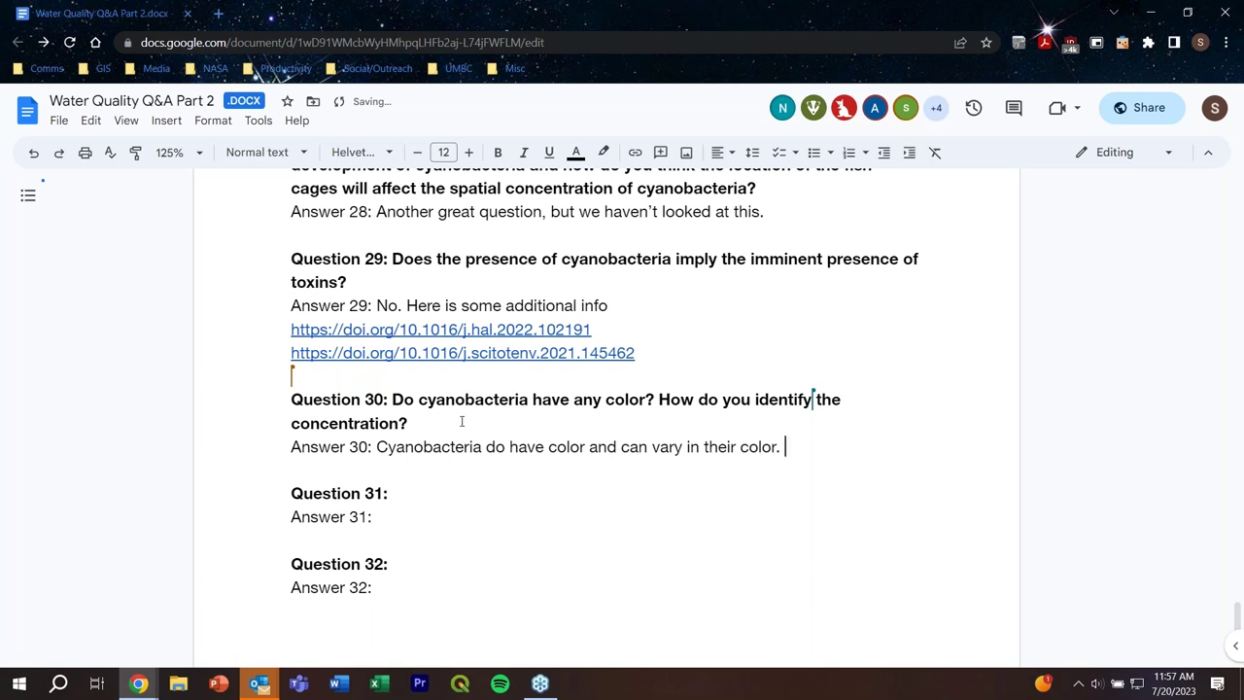
Step: Continue Answer 30 with "The algorithm the wavelength of lights can impact the amount of cyanobacteria in a water body"
type(" The a")
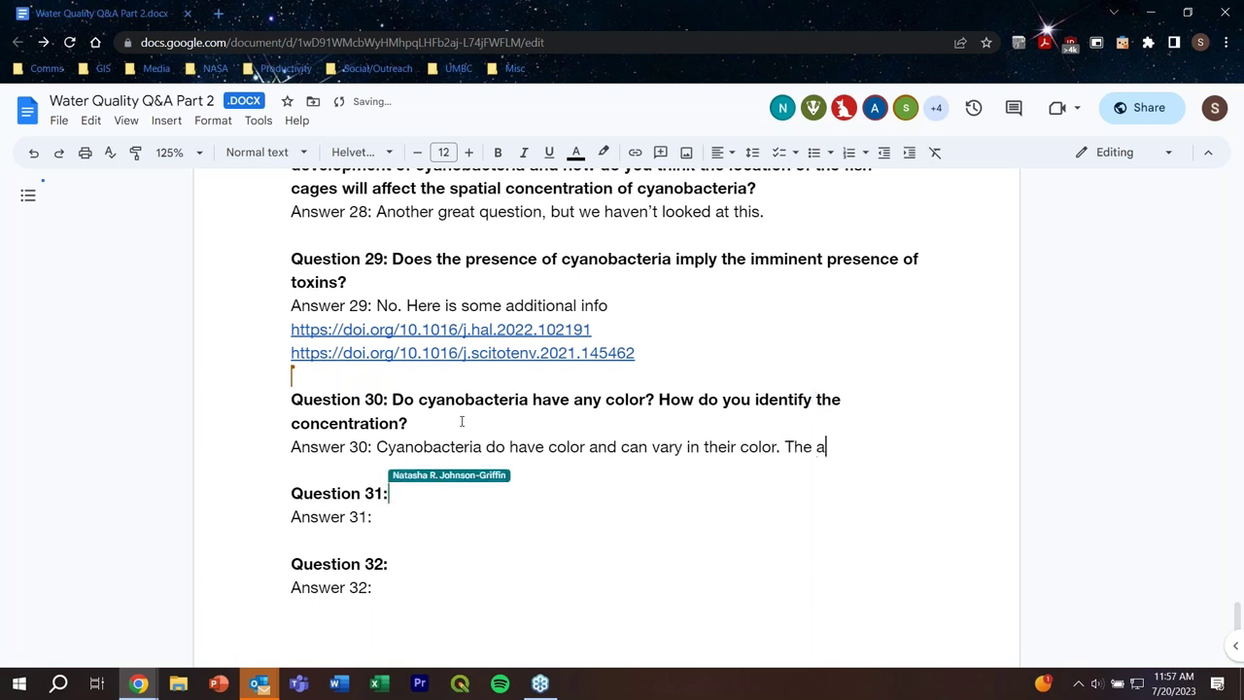
type("lgorithm")
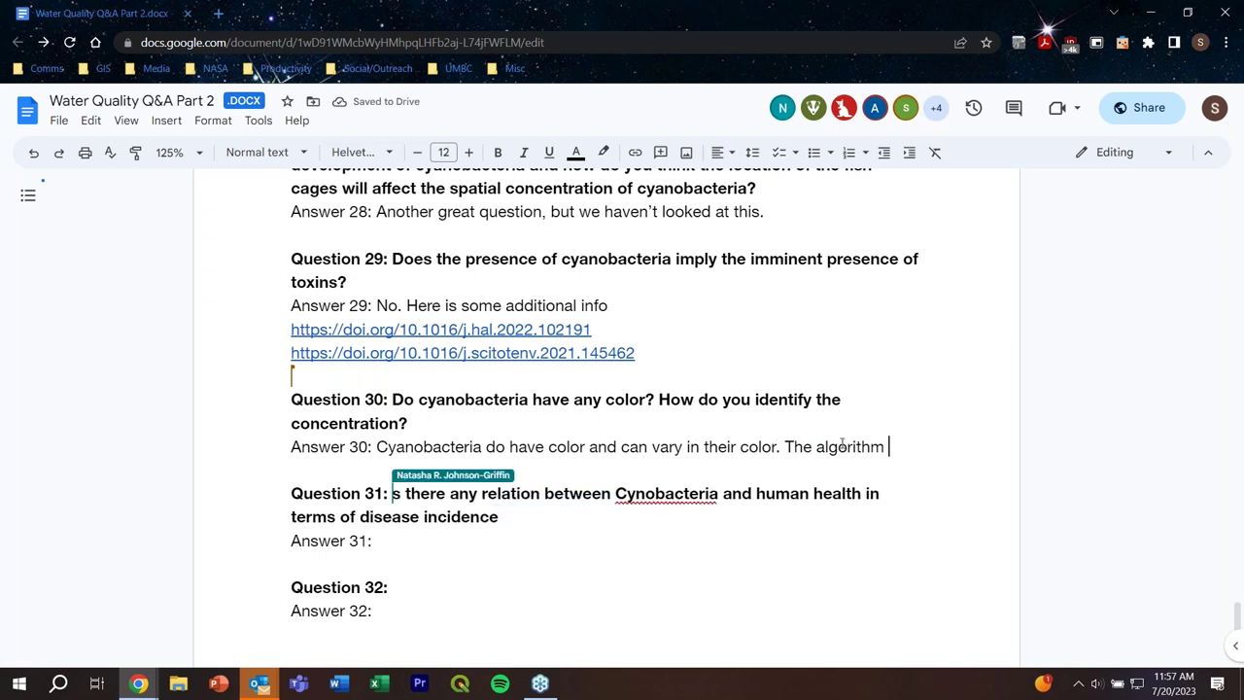
type("the wa")
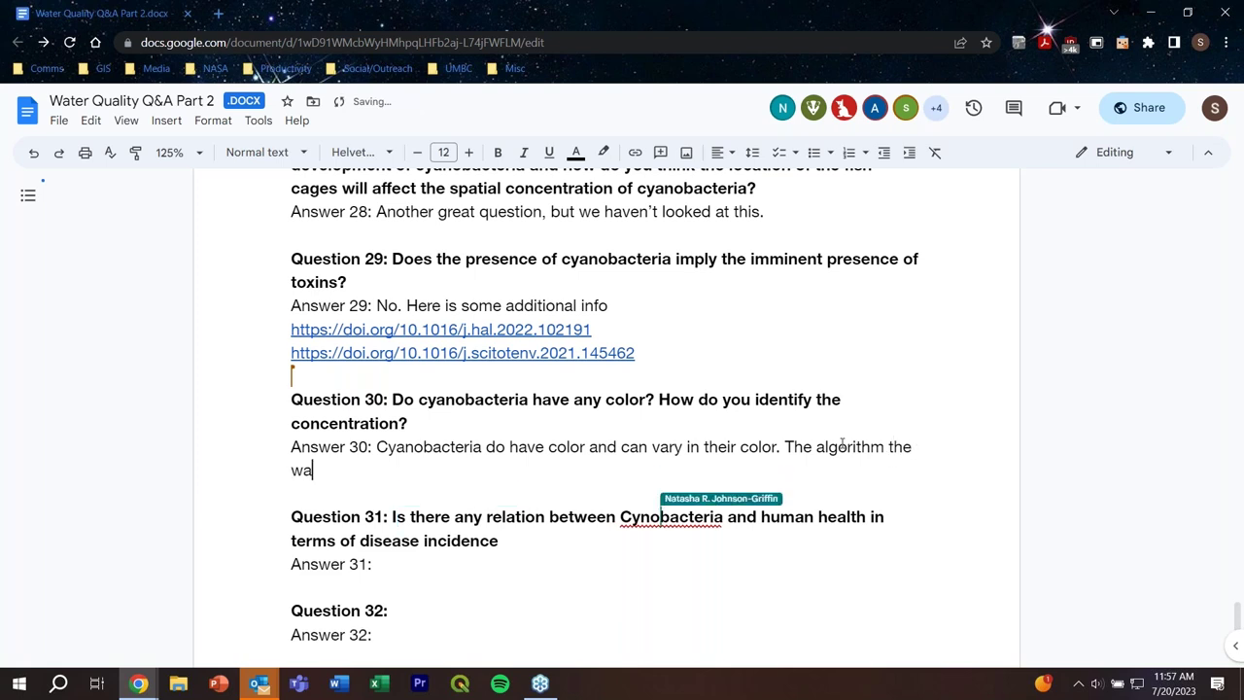
type("vel")
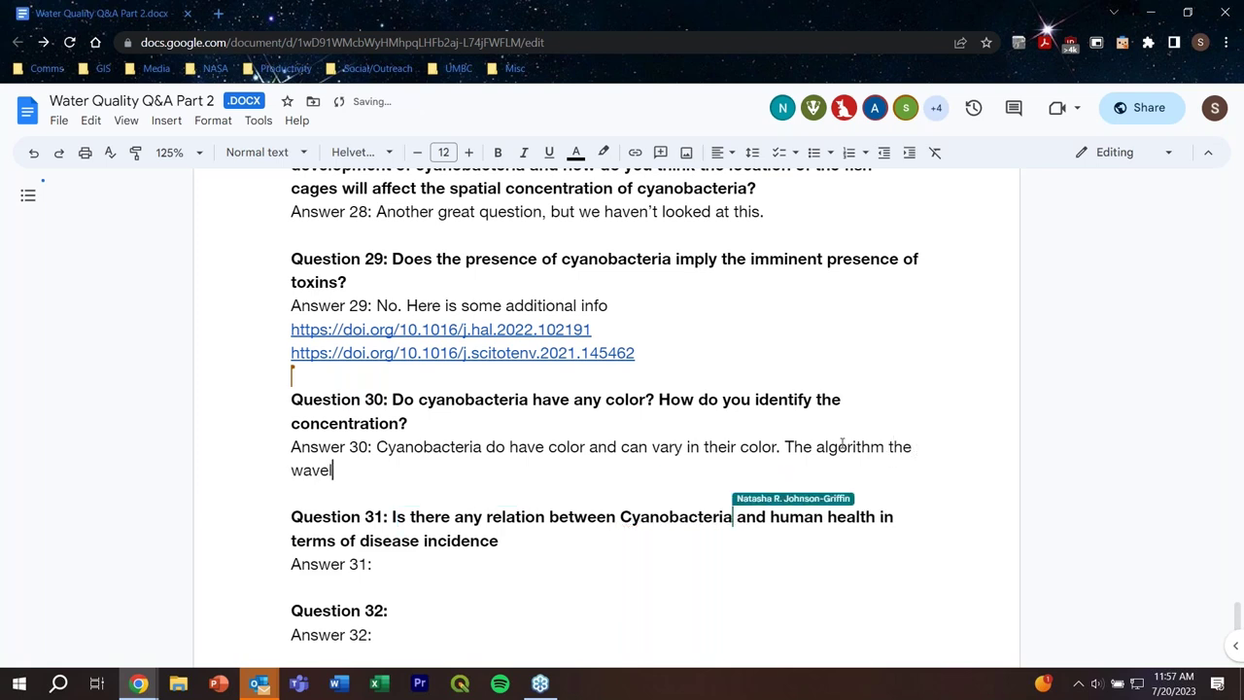
type("ength ")
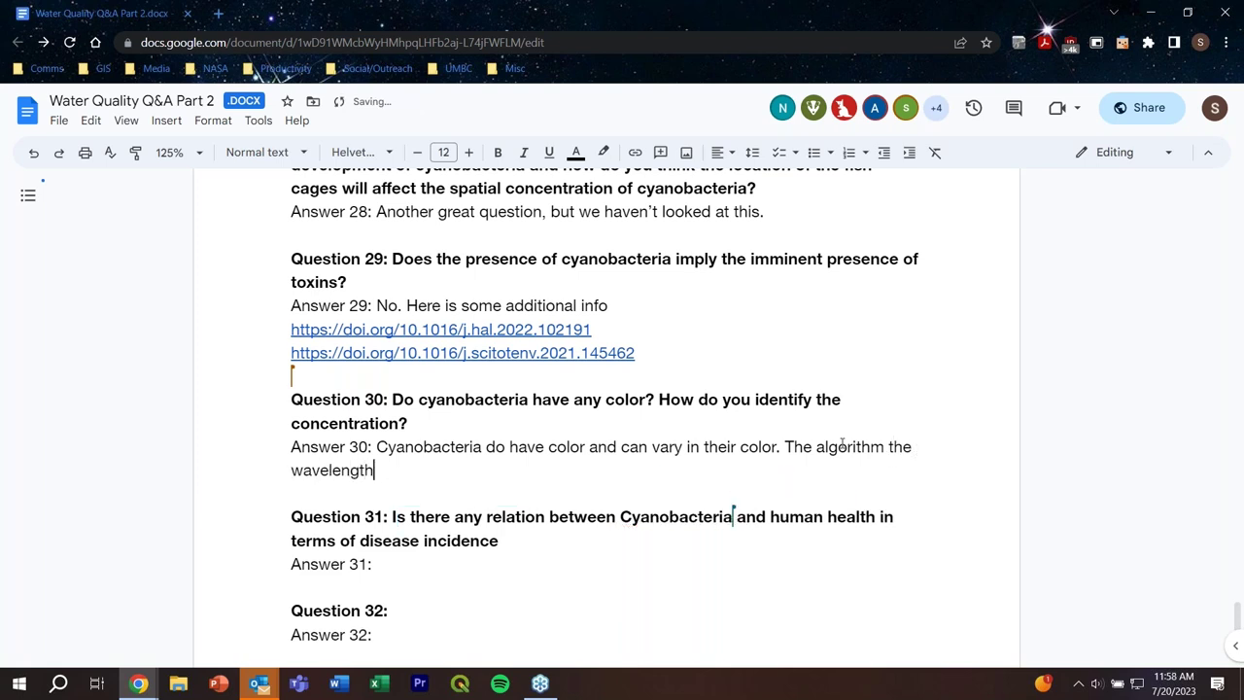
type("of lights")
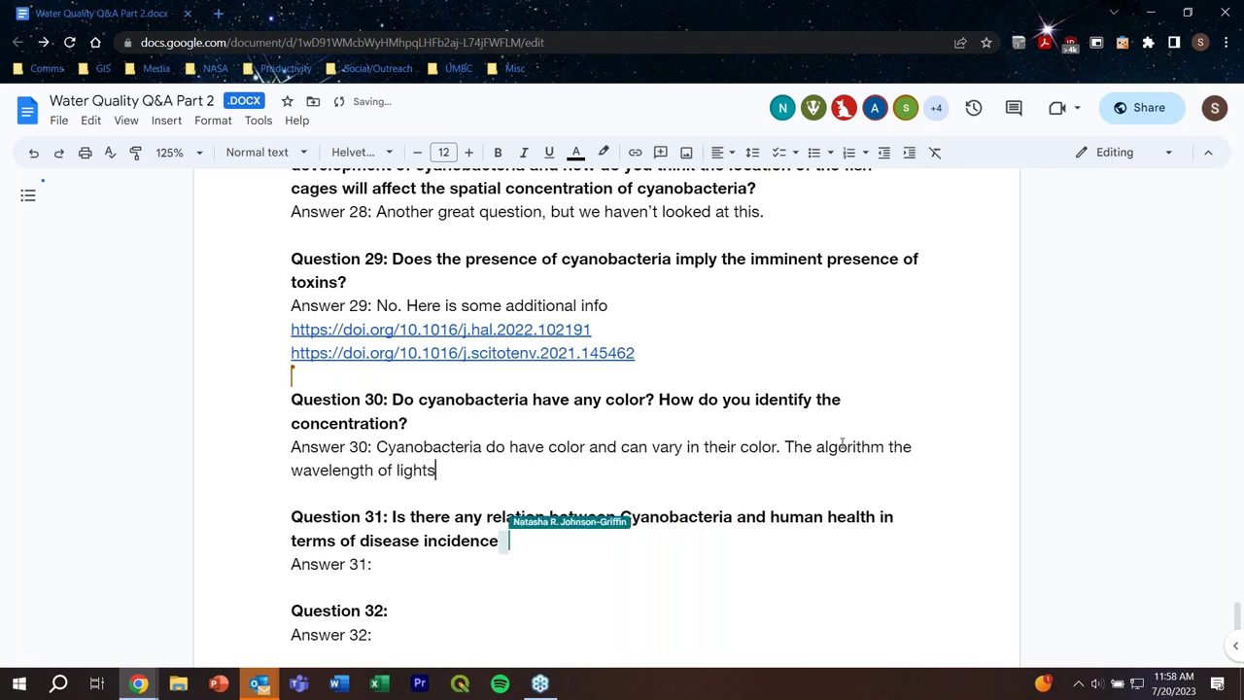
type(" c")
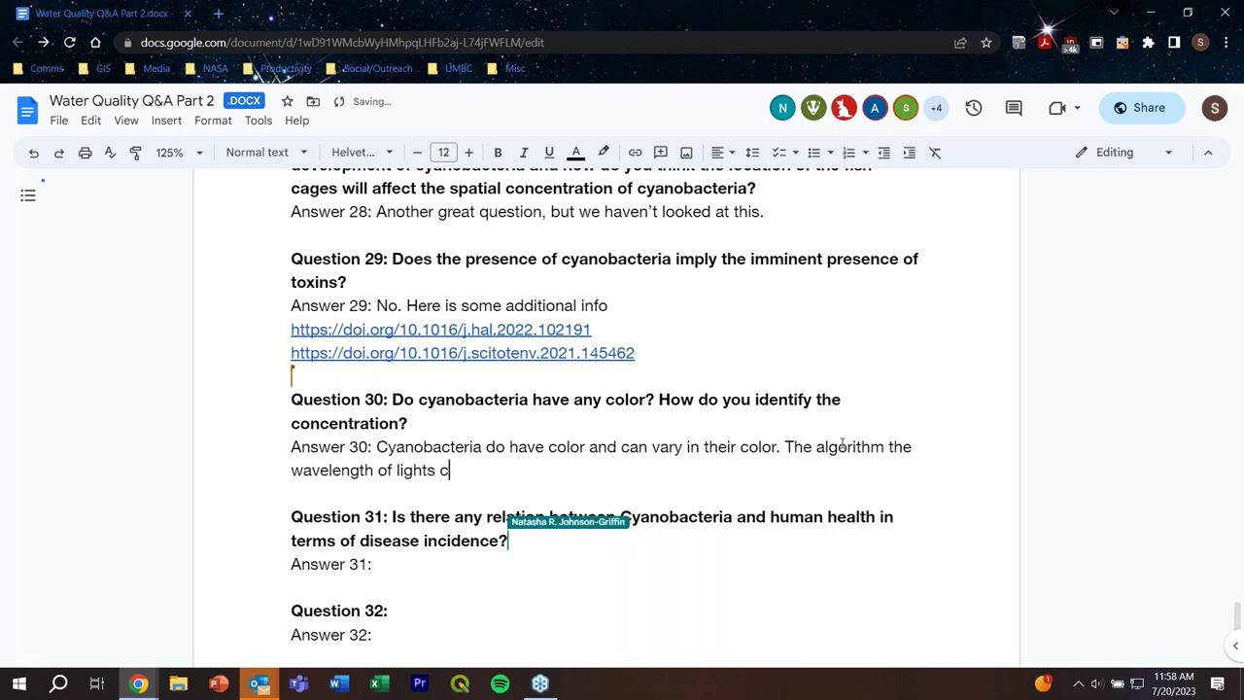
type("an ")
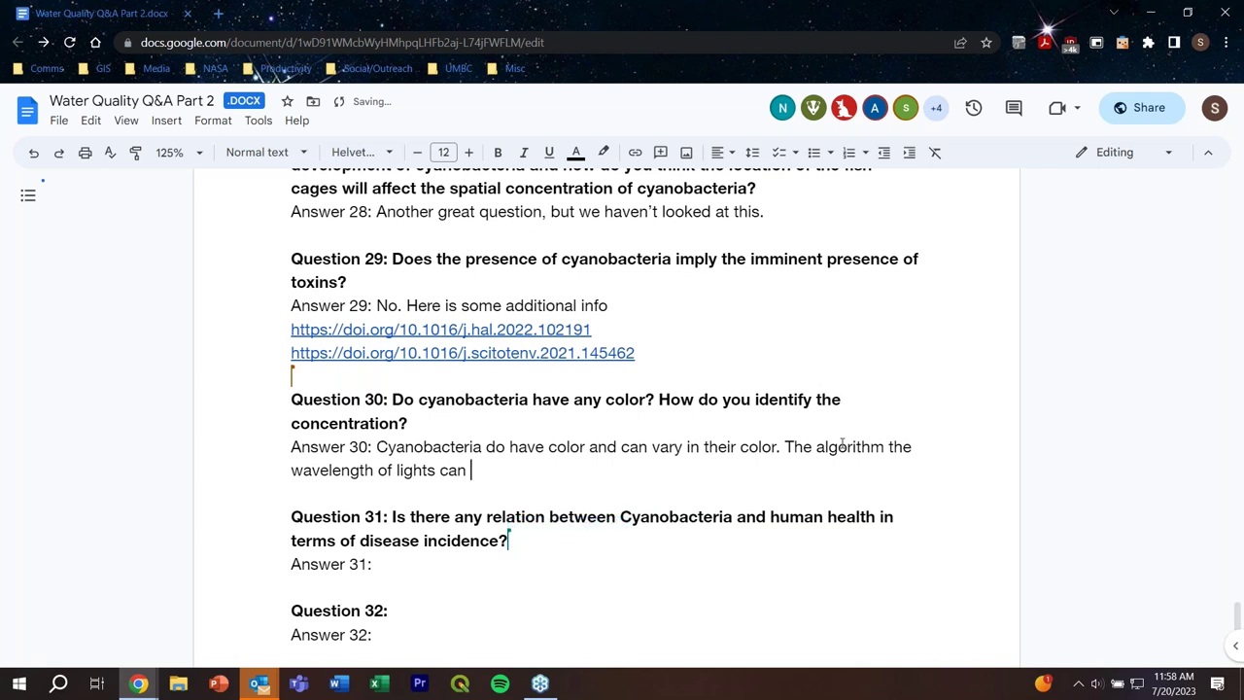
type("impact the amount of cyanobacteria")
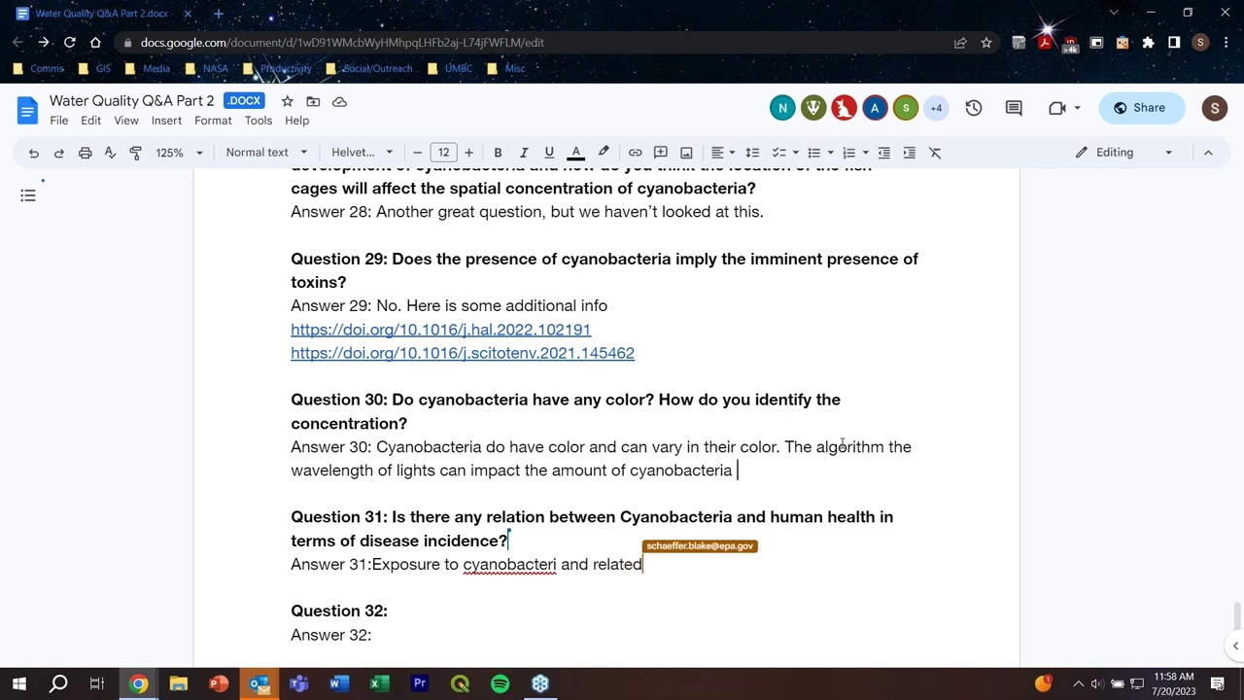
type("in a water")
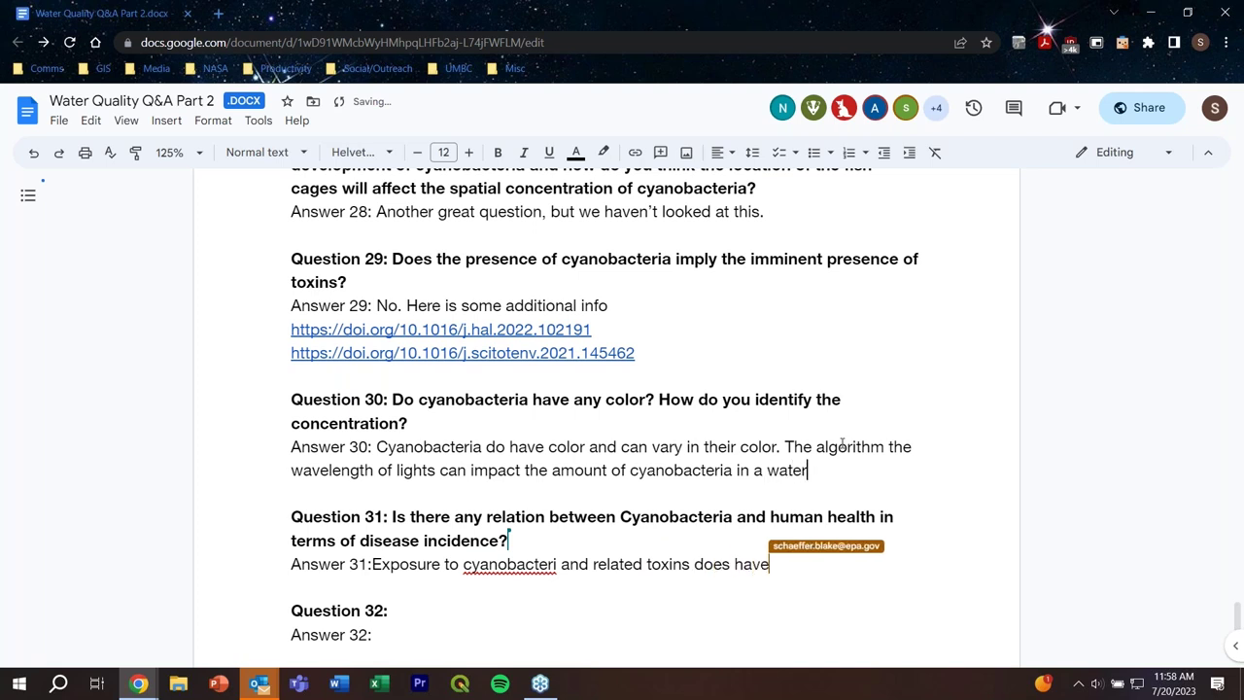
type(" body")
Step: Reword the start of the second sentence in Answer 30 to "With the algorithm,"
left_click(793, 446)
type("With")
key("Delete")
type("t")
left_click(918, 446)
type(",")
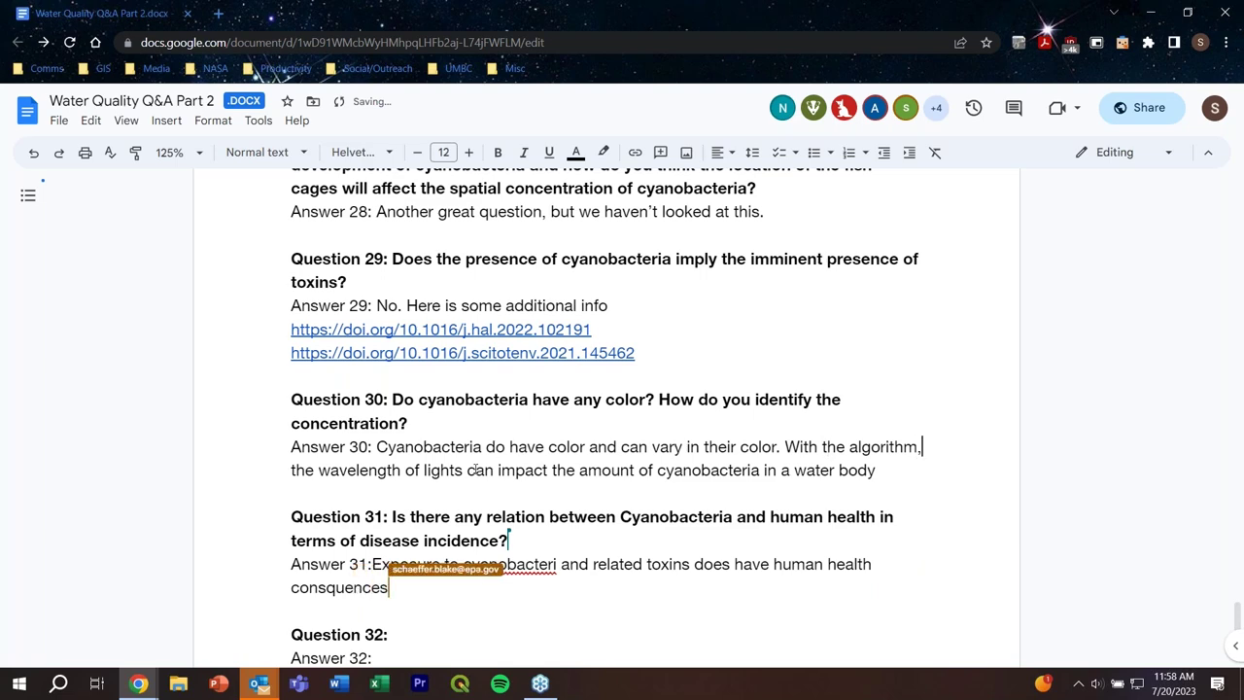
Step: Insert the missing space between the "Answer 31:" label and its text
scroll(473, 465, "down", 2)
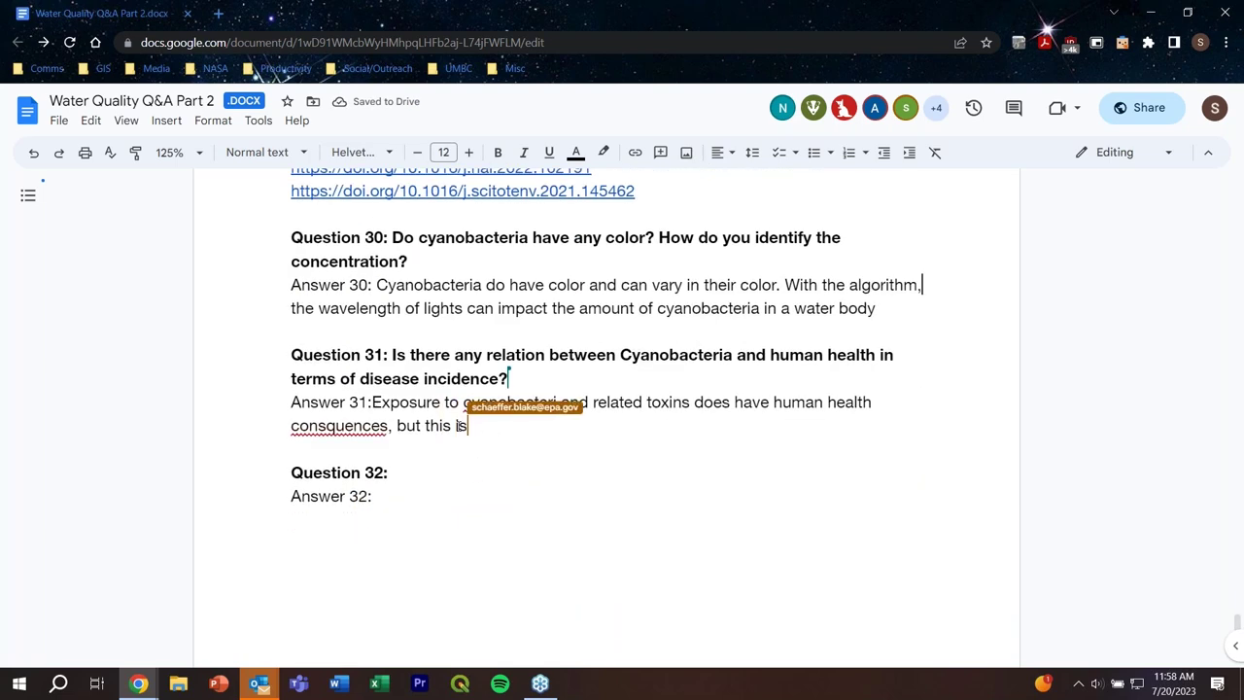
left_click(373, 402)
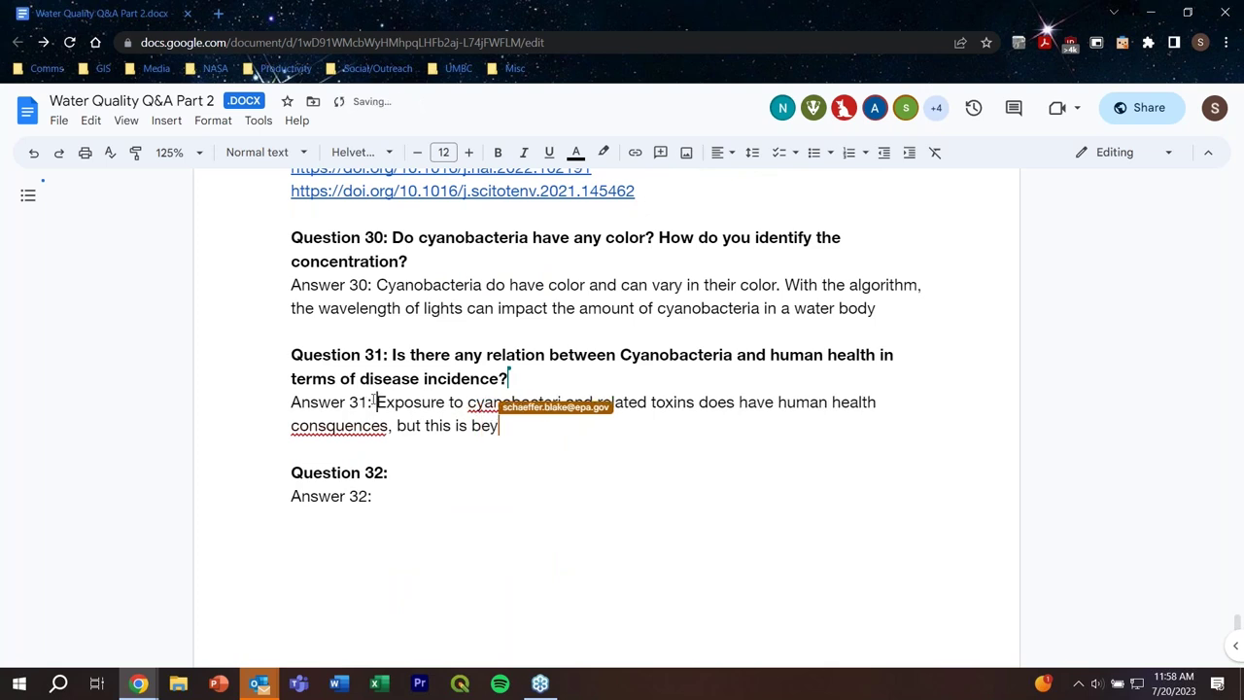
left_click(552, 375)
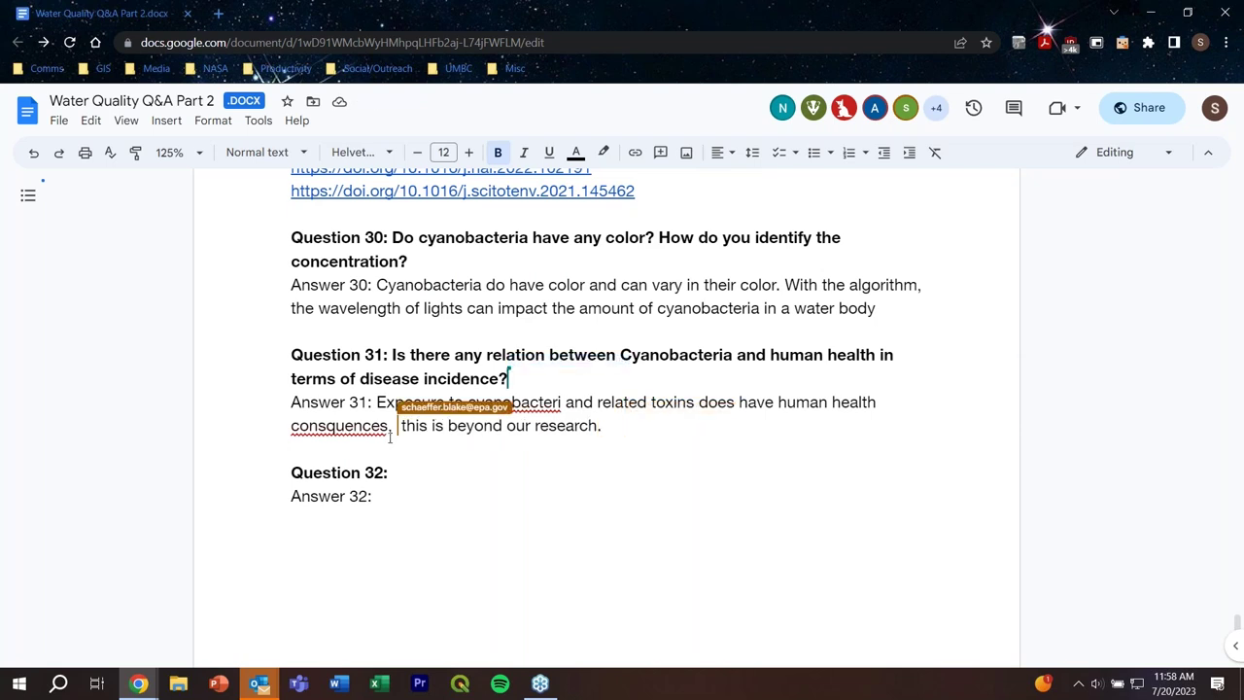
Step: Insert "such as rashes and respiratory issues" after the word "consquences" in Answer 31
left_click(390, 435)
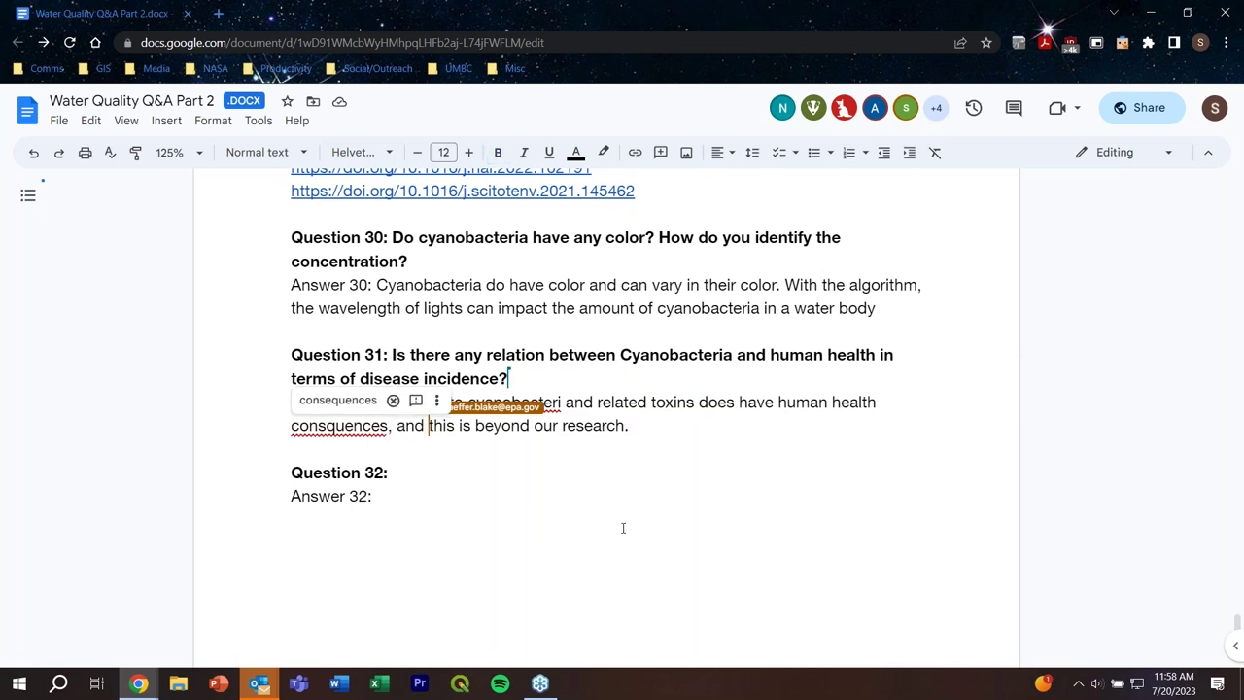
type("such as ra")
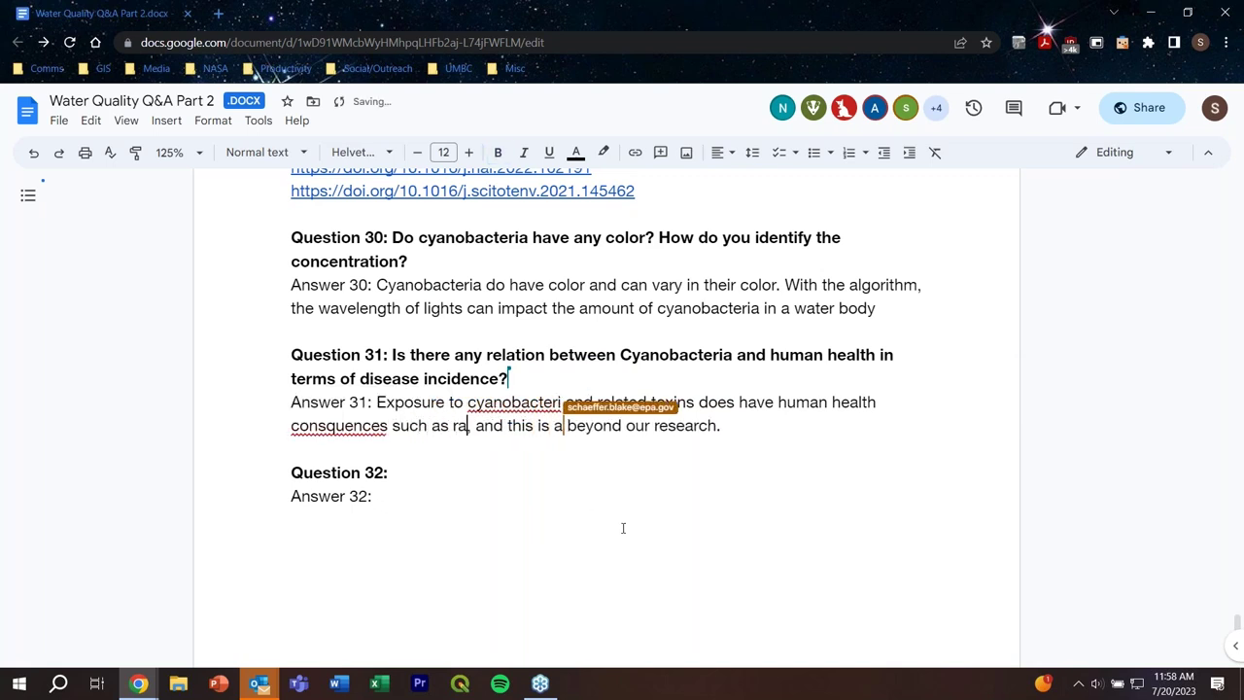
type("shes and ")
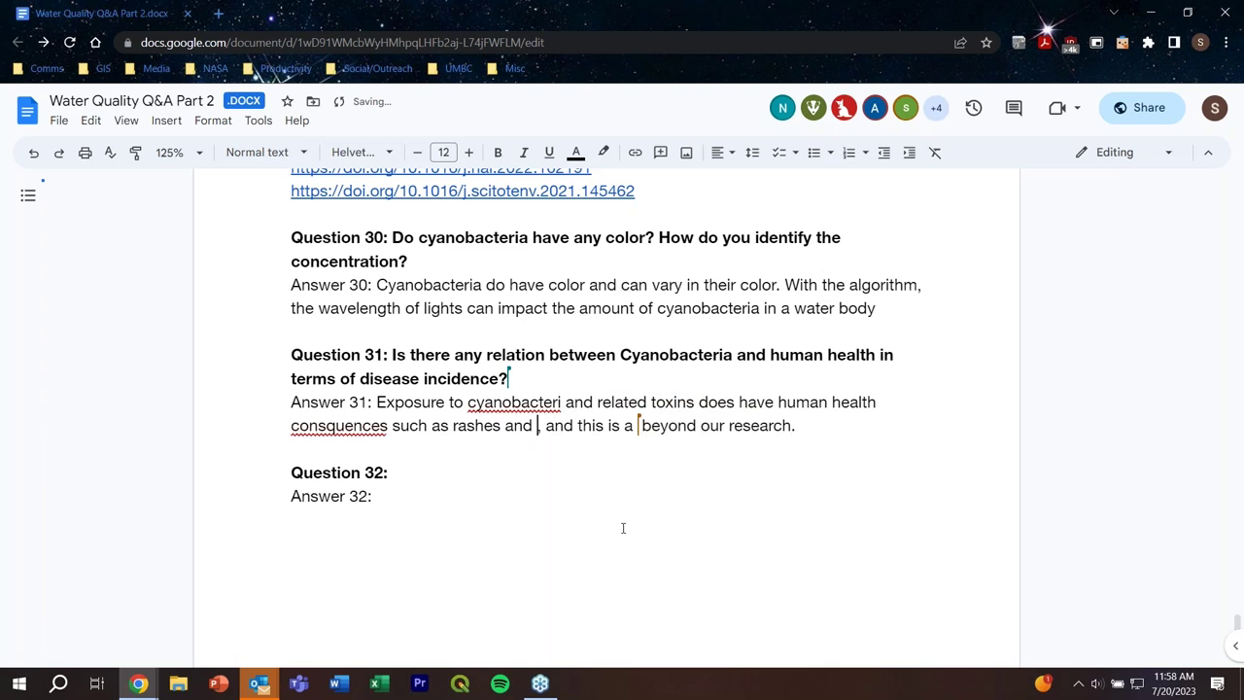
type("respiratory issues")
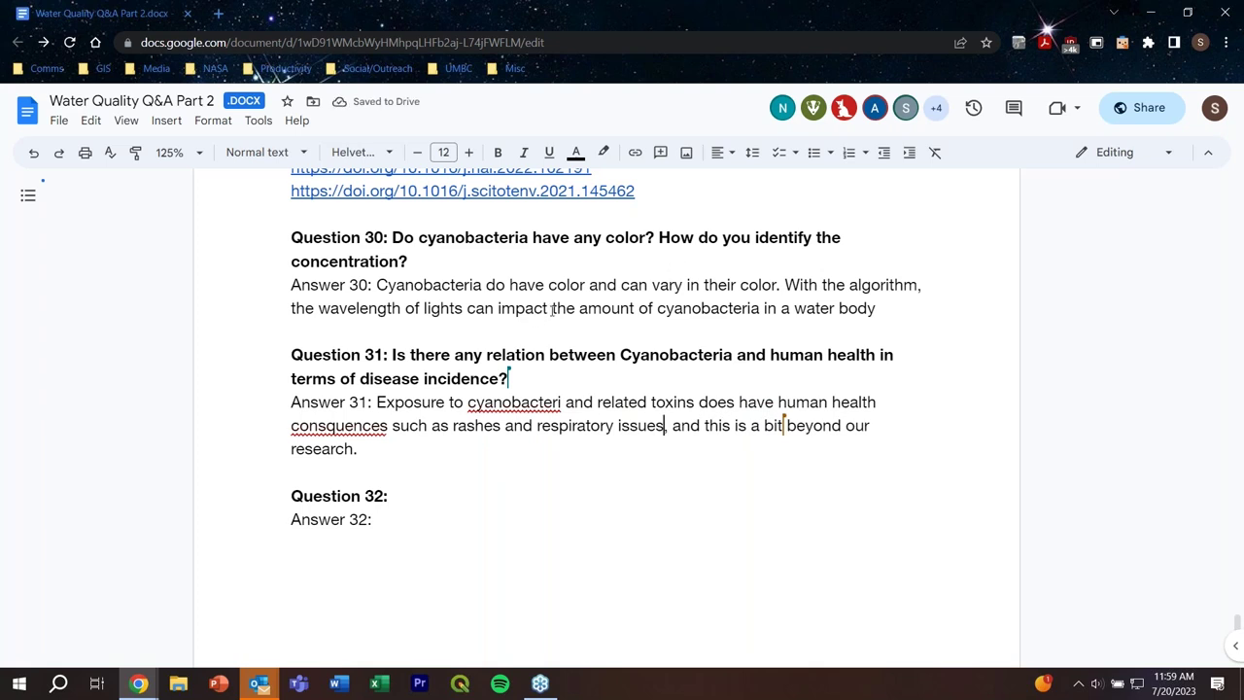
left_click(525, 371)
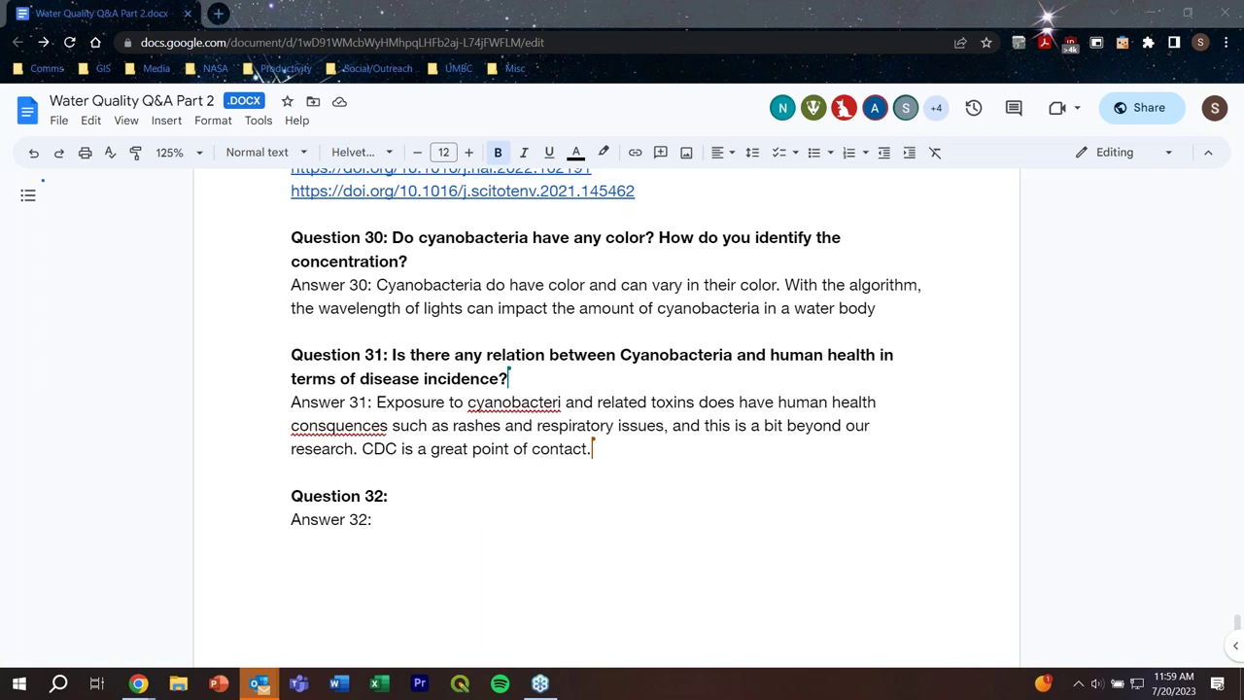
Step: Begin Answer 32 with "As with any satellite data, accuracy is not 100 percent and"
left_click(377, 486)
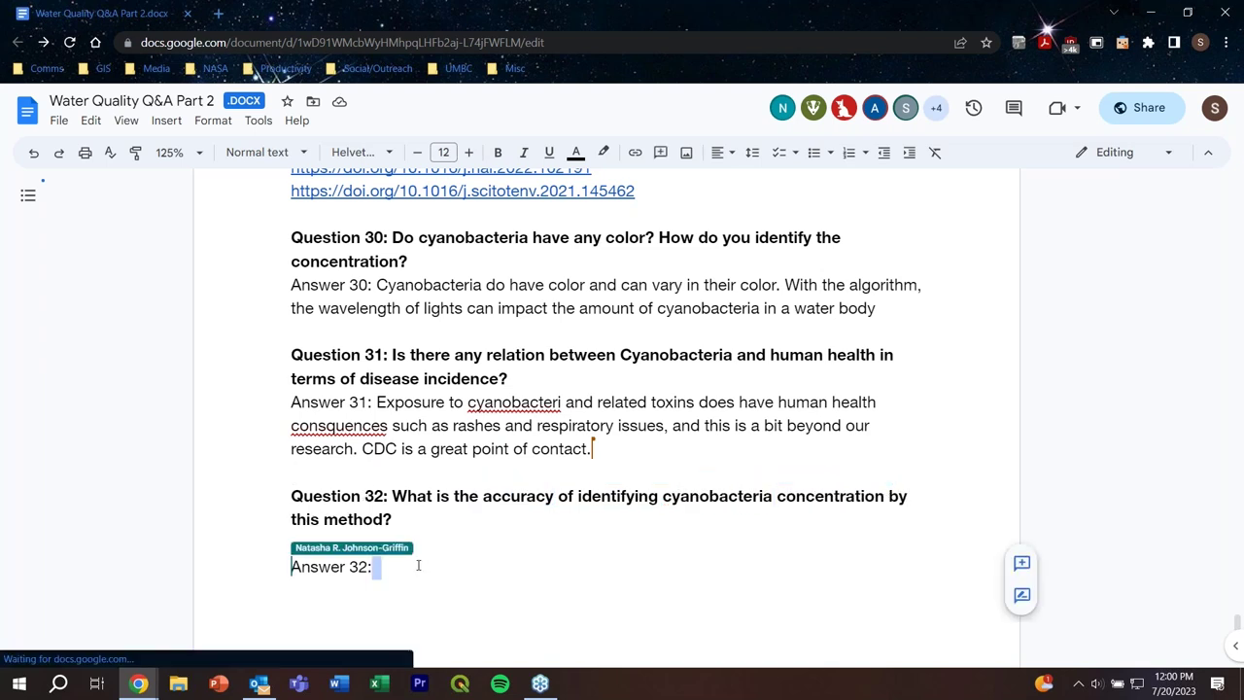
left_click(393, 549)
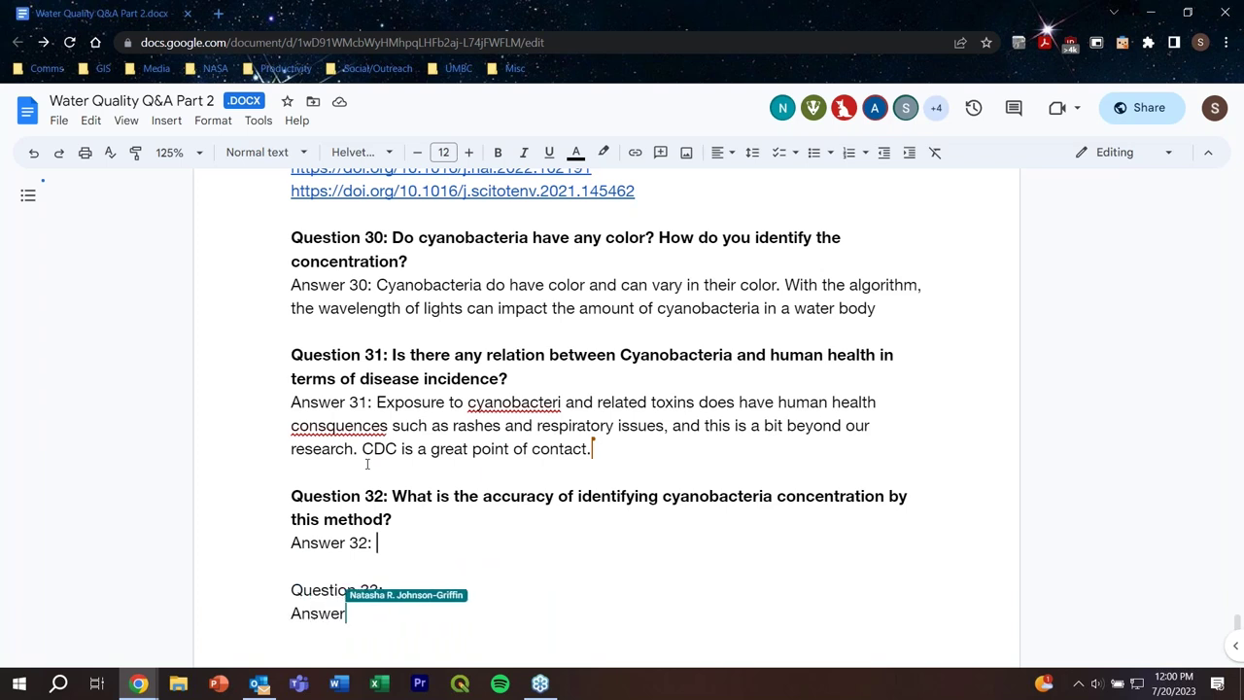
type("As with any satel")
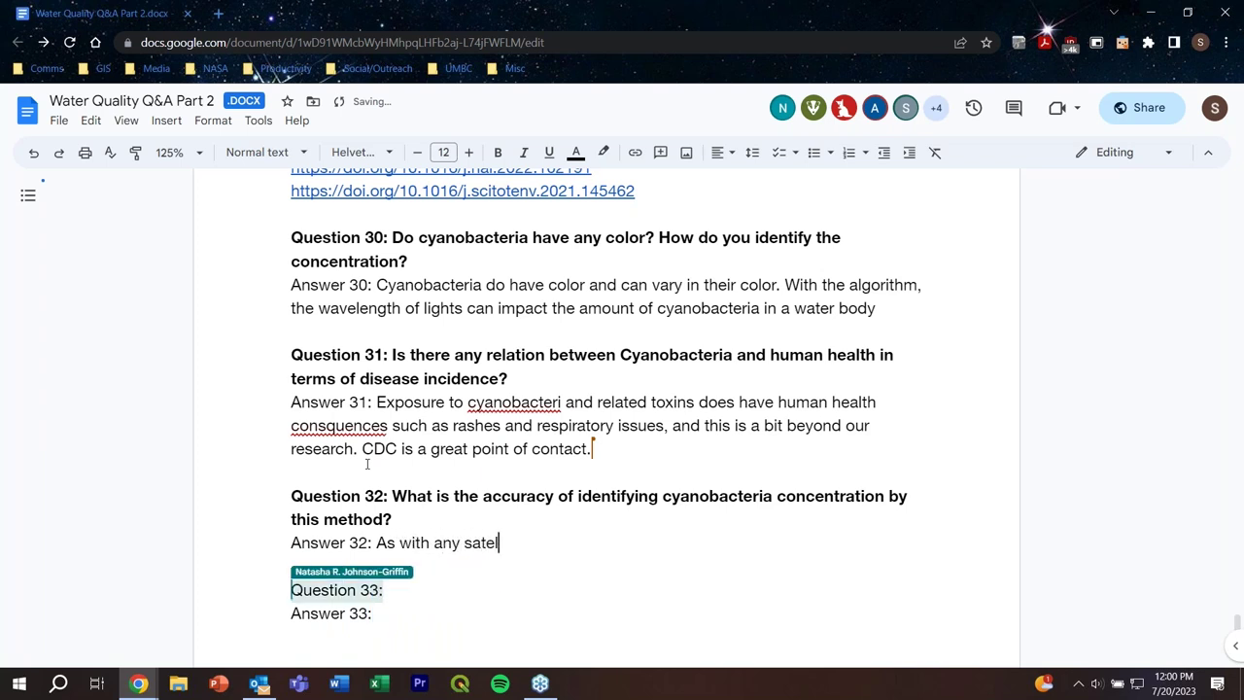
type("lite data, accuracy is not 100")
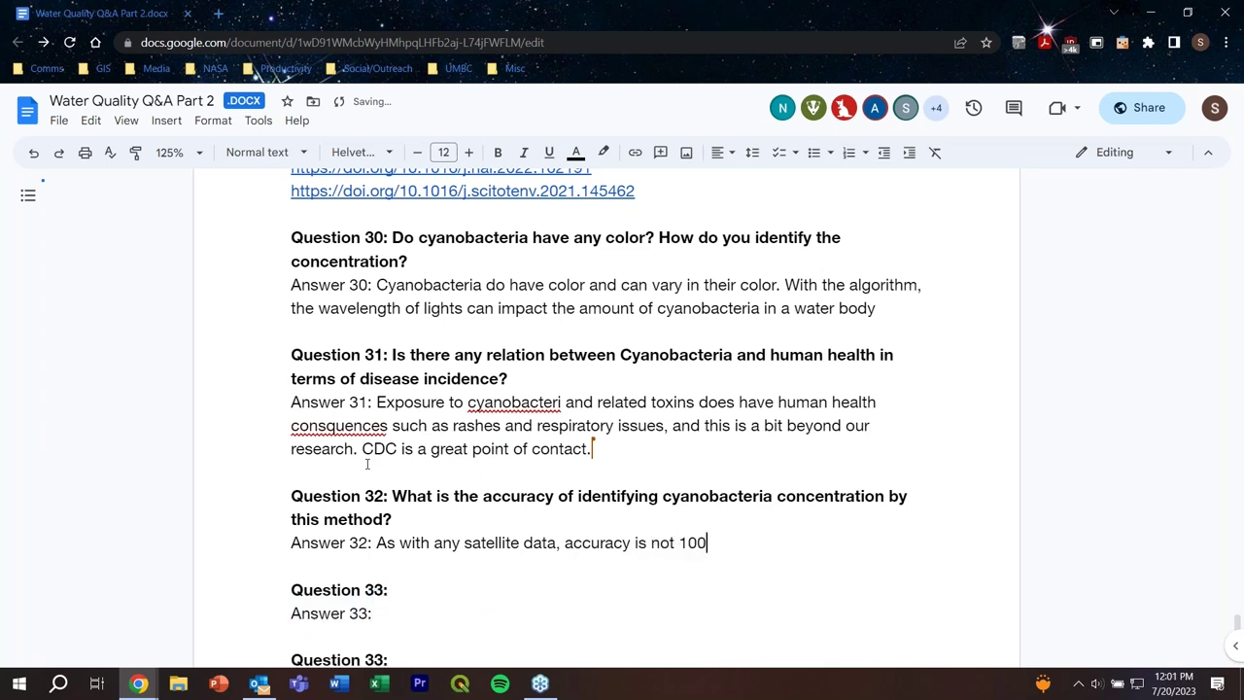
type(" perx")
key("BackSpace")
type("cent and ")
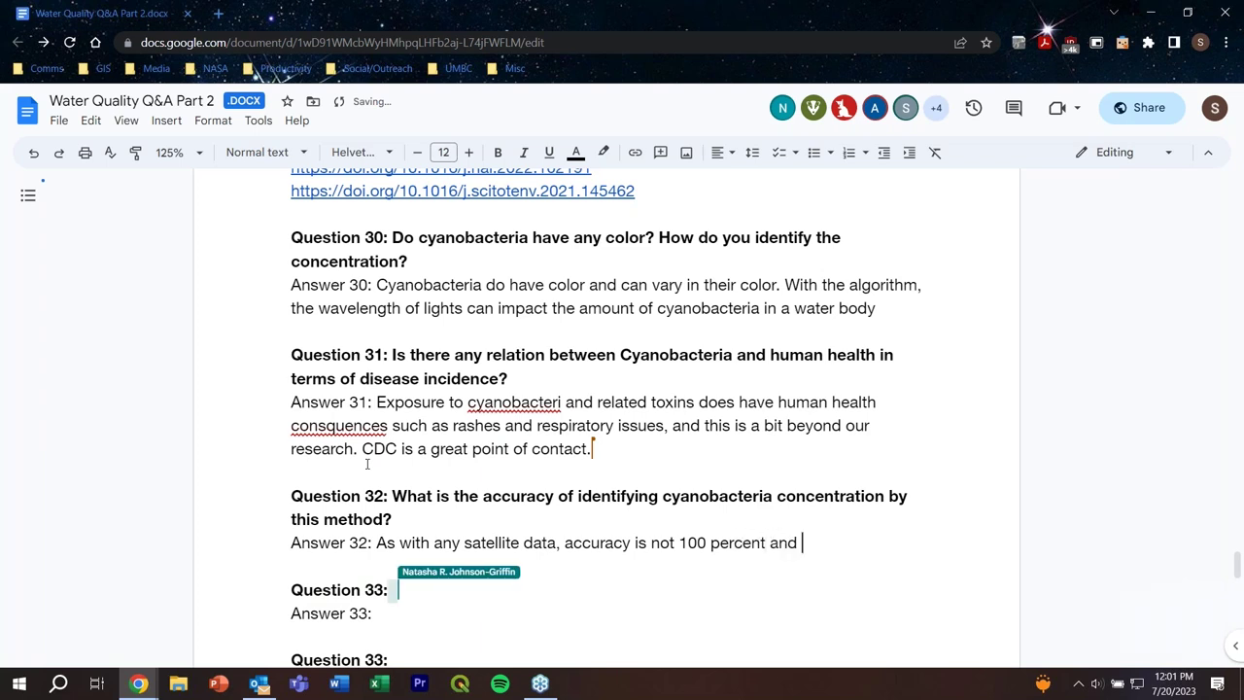
Step: Continue Answer 32 with "it is dependent on a variety of factors, such as study area"
type("it is dependent on")
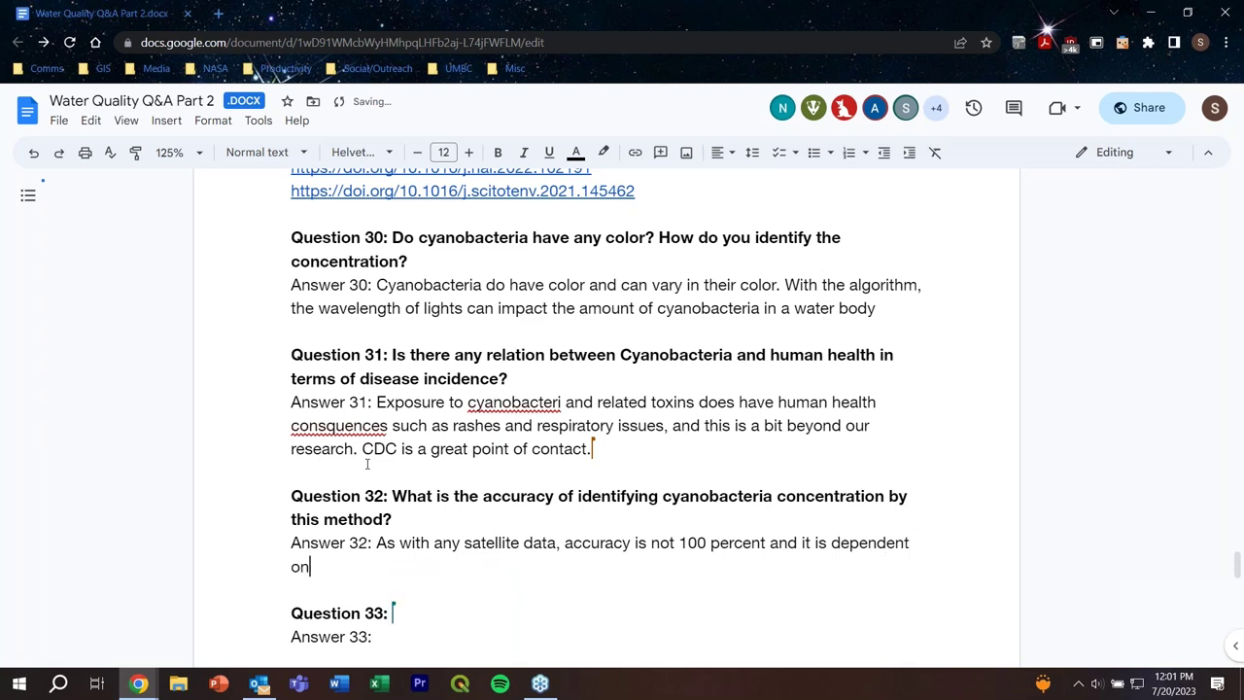
type(" a varie")
key("Tab")
type(", such as")
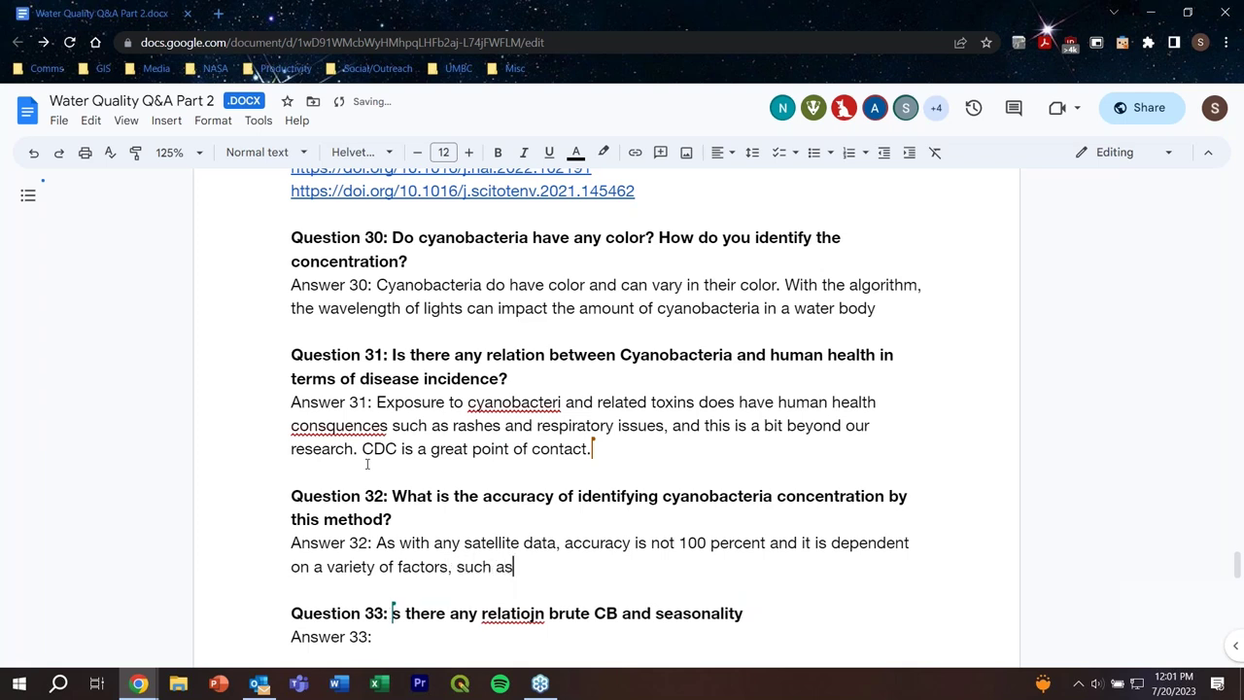
type(" study a")
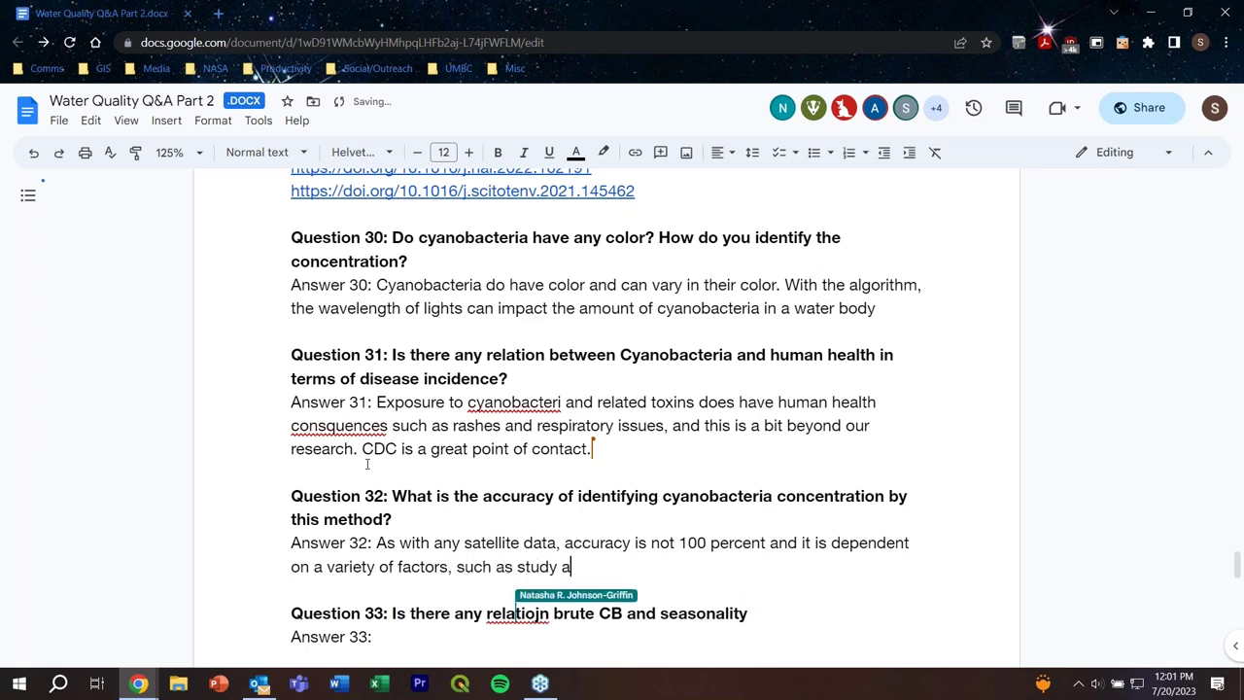
type("rea")
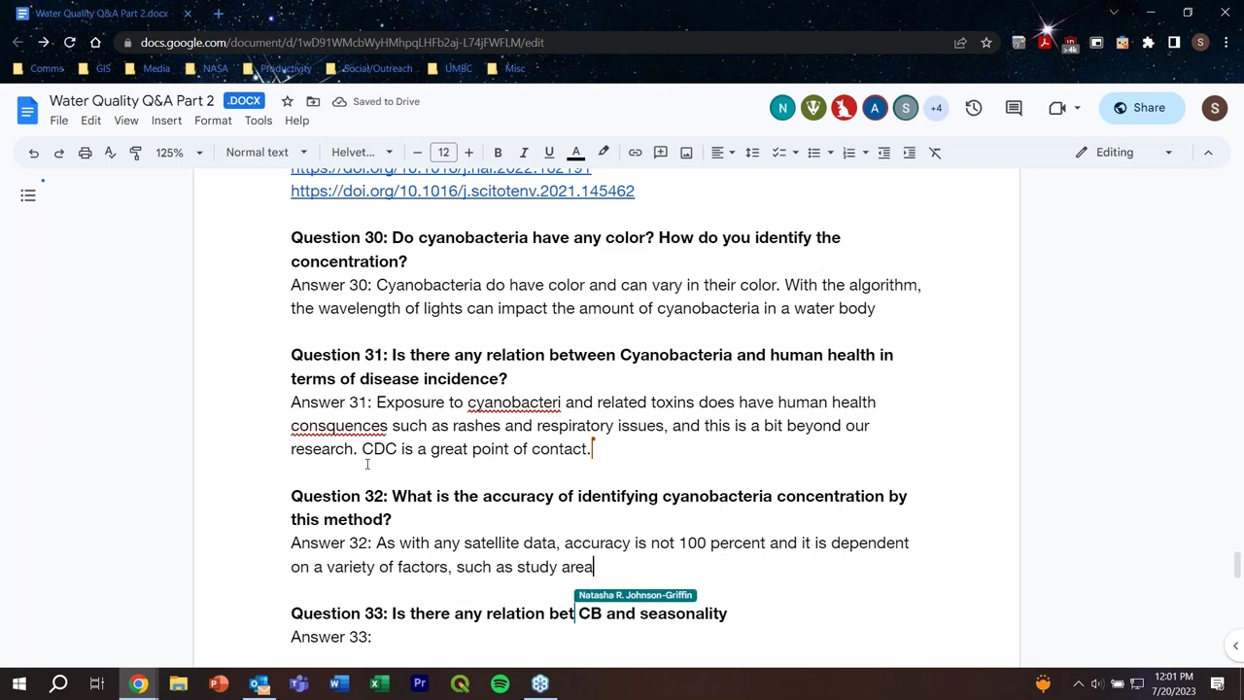
Step: Extend Answer 32 with ", in situ data, etc. See these sources for more information"
type(", ")
type("in siut")
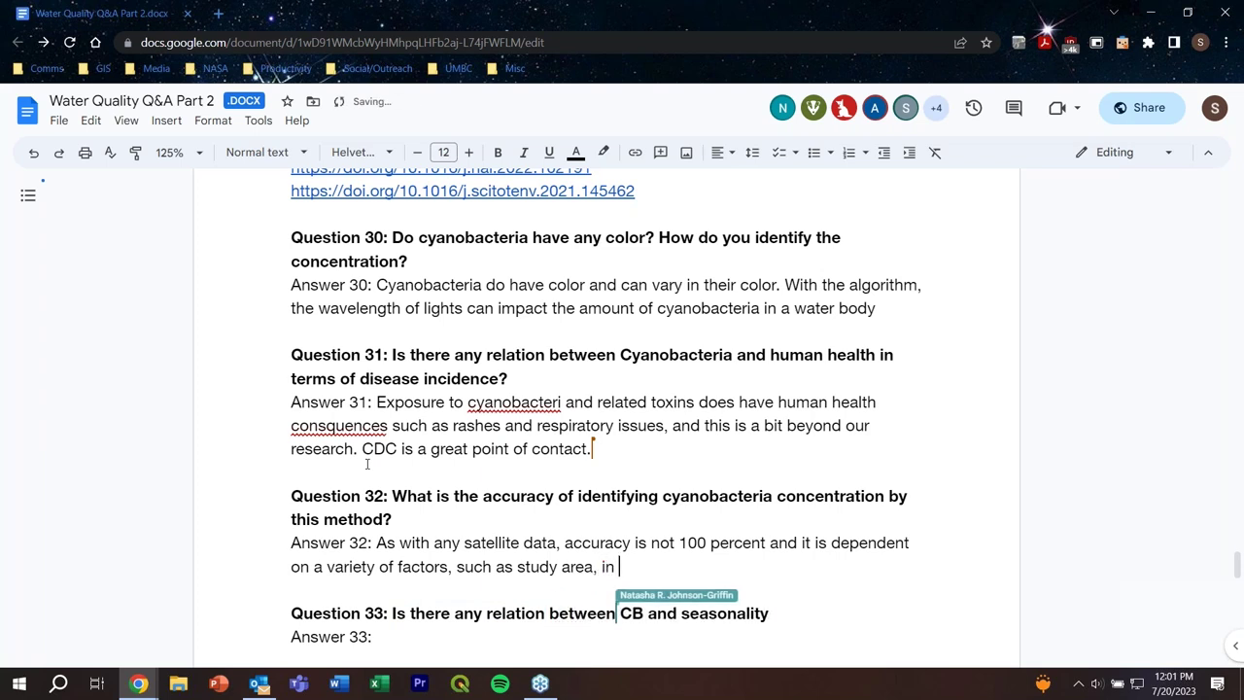
key("BackSpace")
key("BackSpace")
key("BackSpace")
type("tu data")
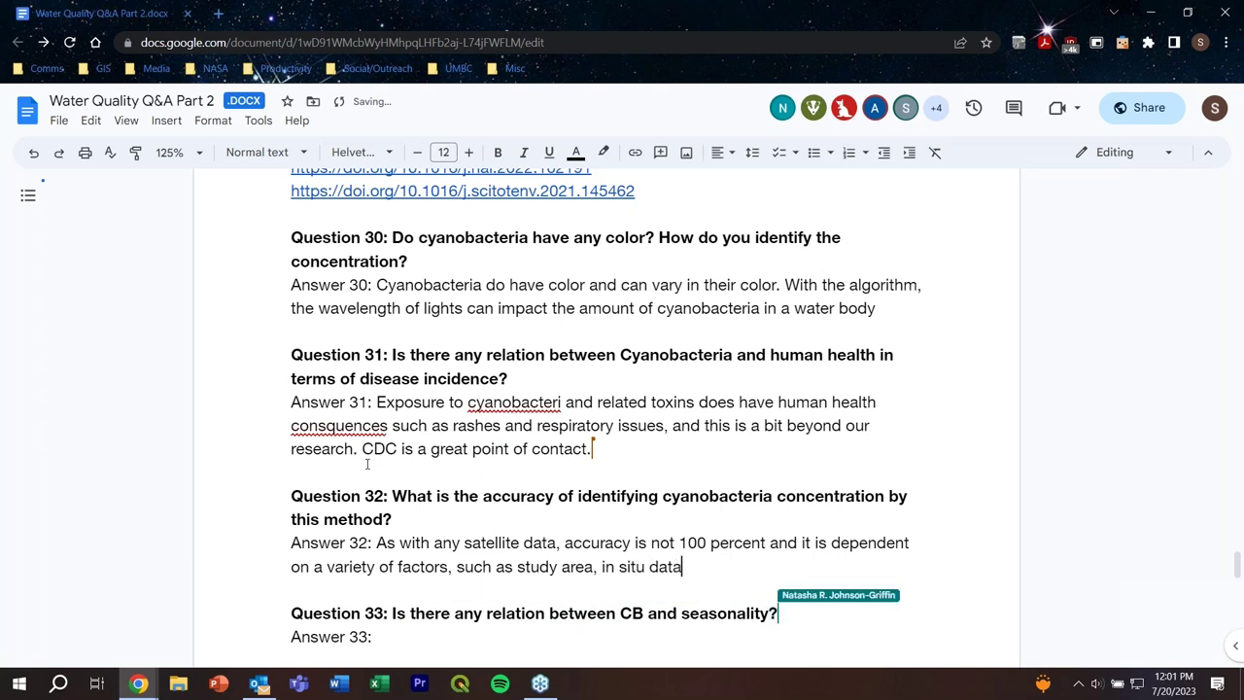
type(", etc. See these sources for more")
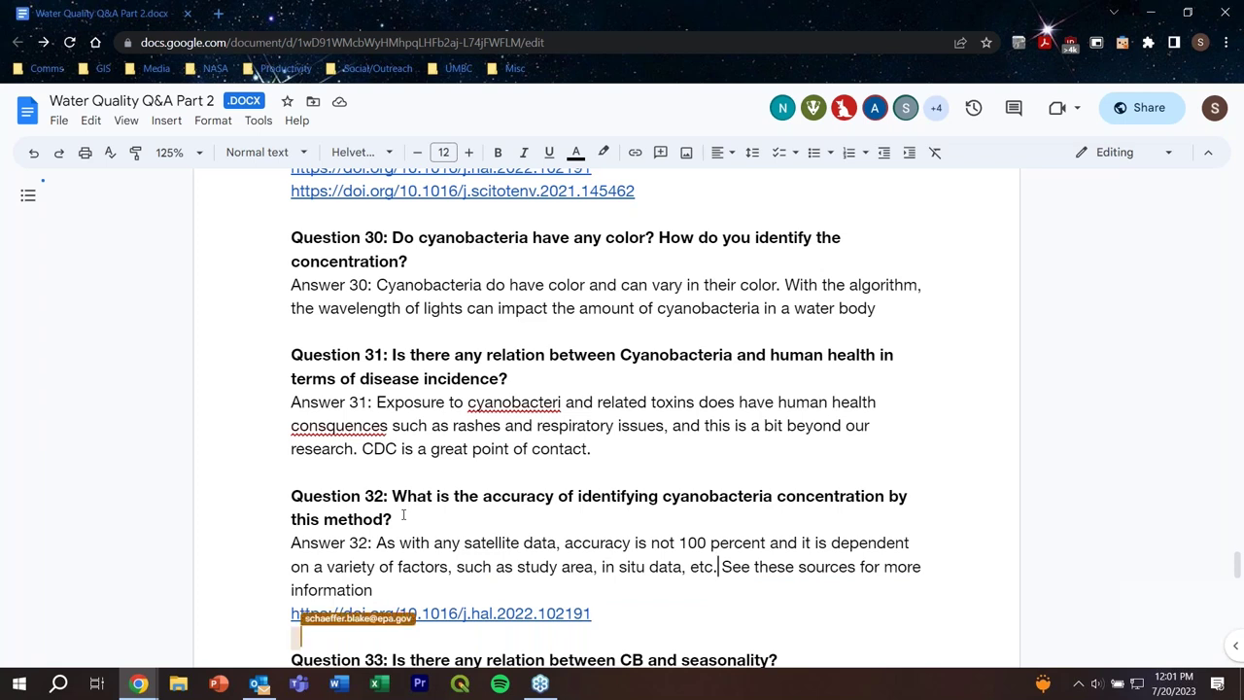
Step: Begin Answer 33 with "Cyanobacteria blooms do have seasonality"
scroll(489, 579, "down", 3)
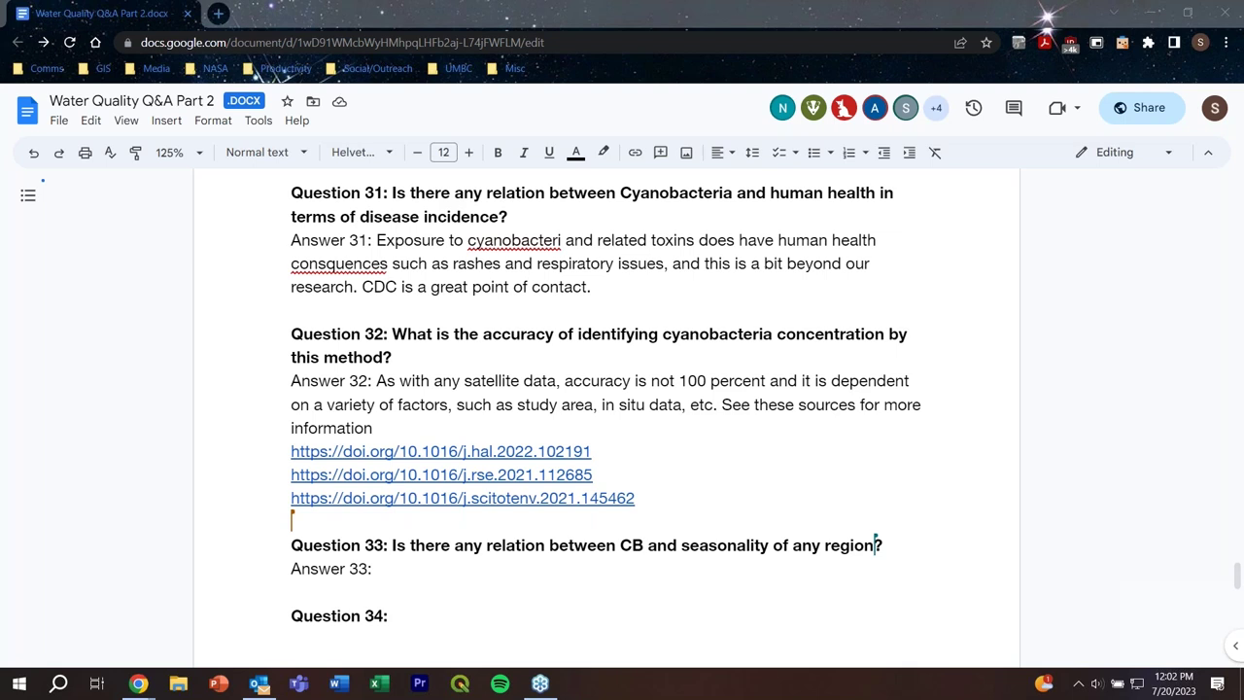
left_click(425, 564)
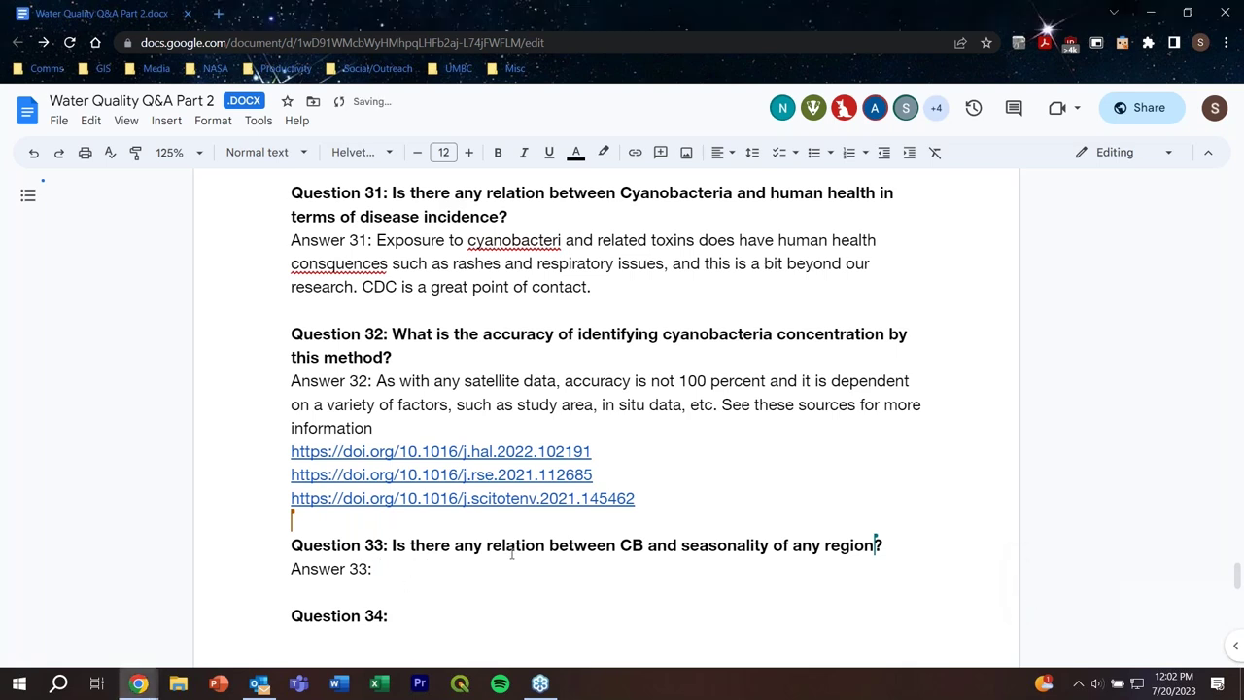
scroll(511, 559, "down", 2)
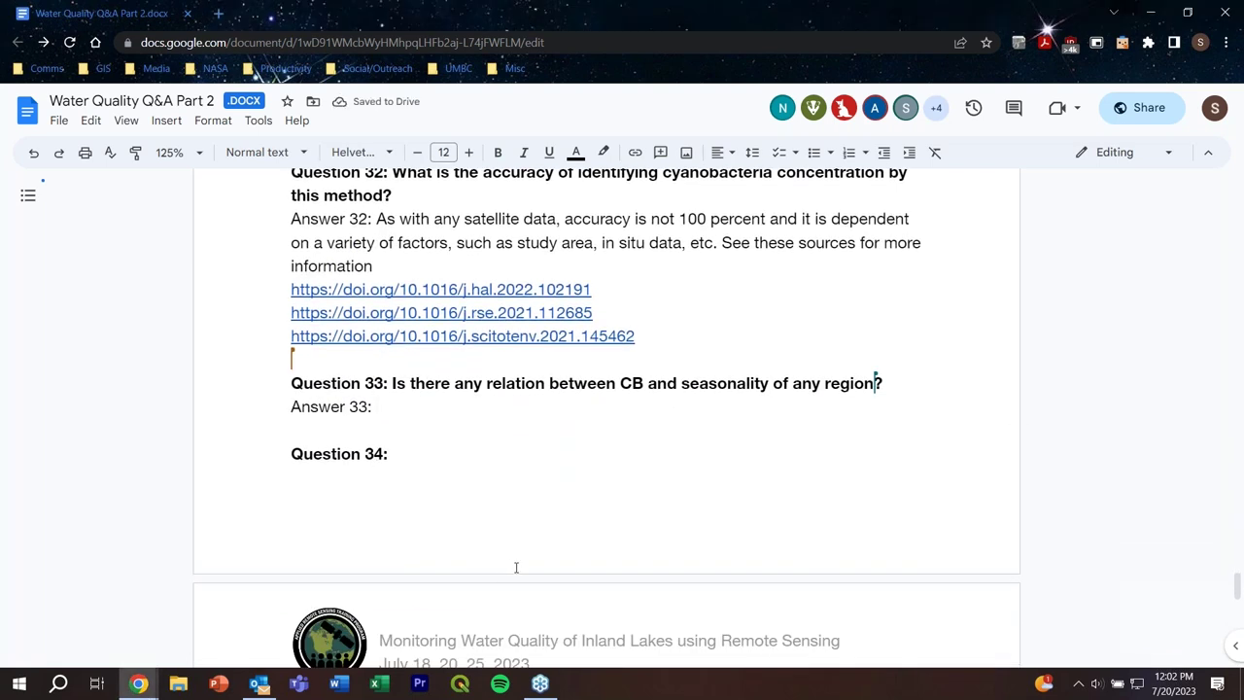
type("Cyanobacteria blooms ")
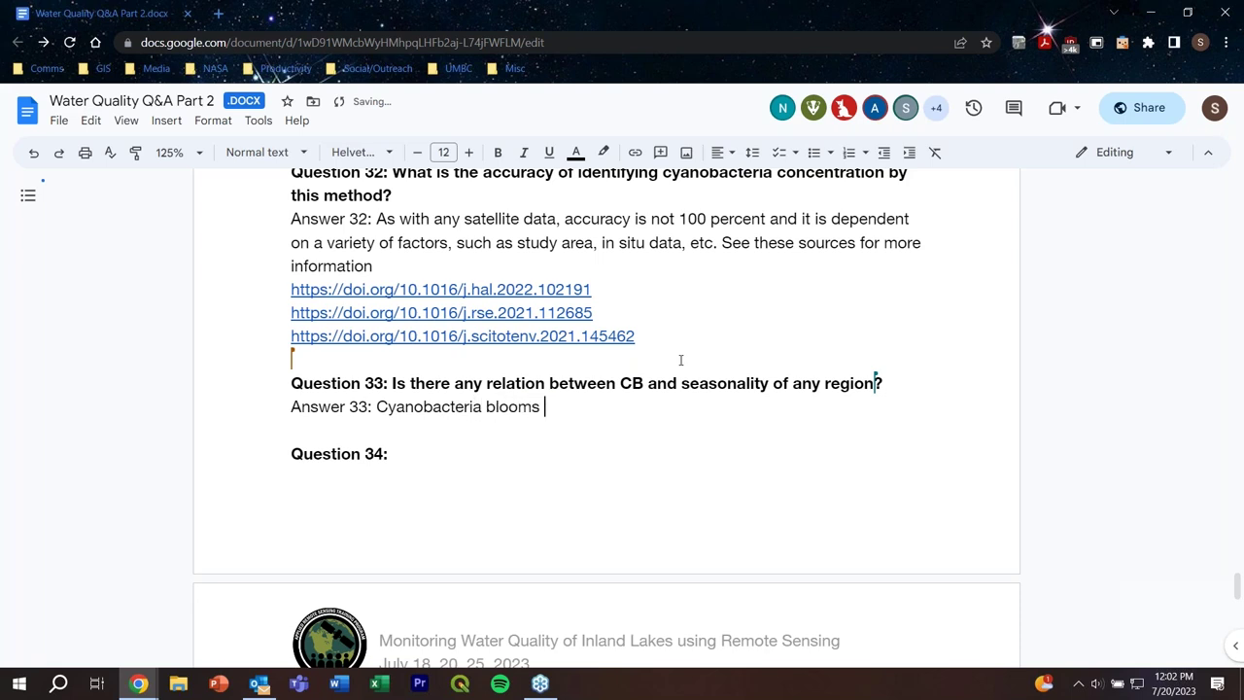
type("do have seasonality")
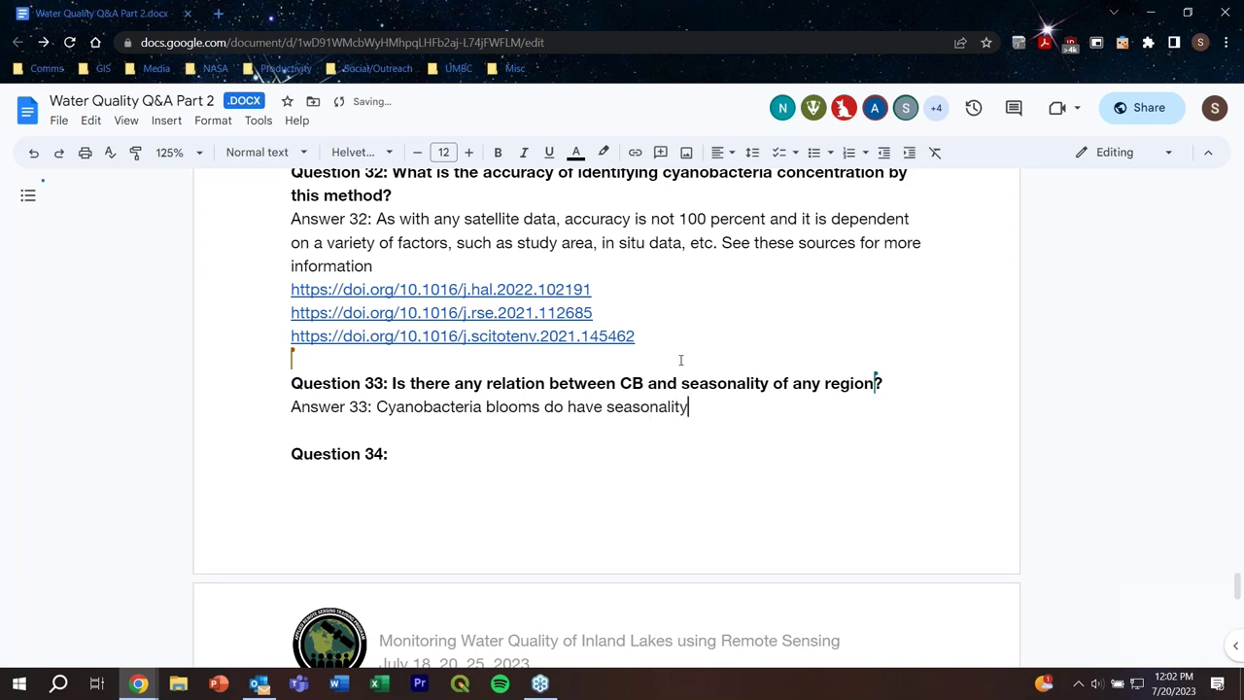
Step: Continue Answer 33 with "and are sensitive to light levels, nutrients"
type(" and are sens")
key("Tab")
type("l")
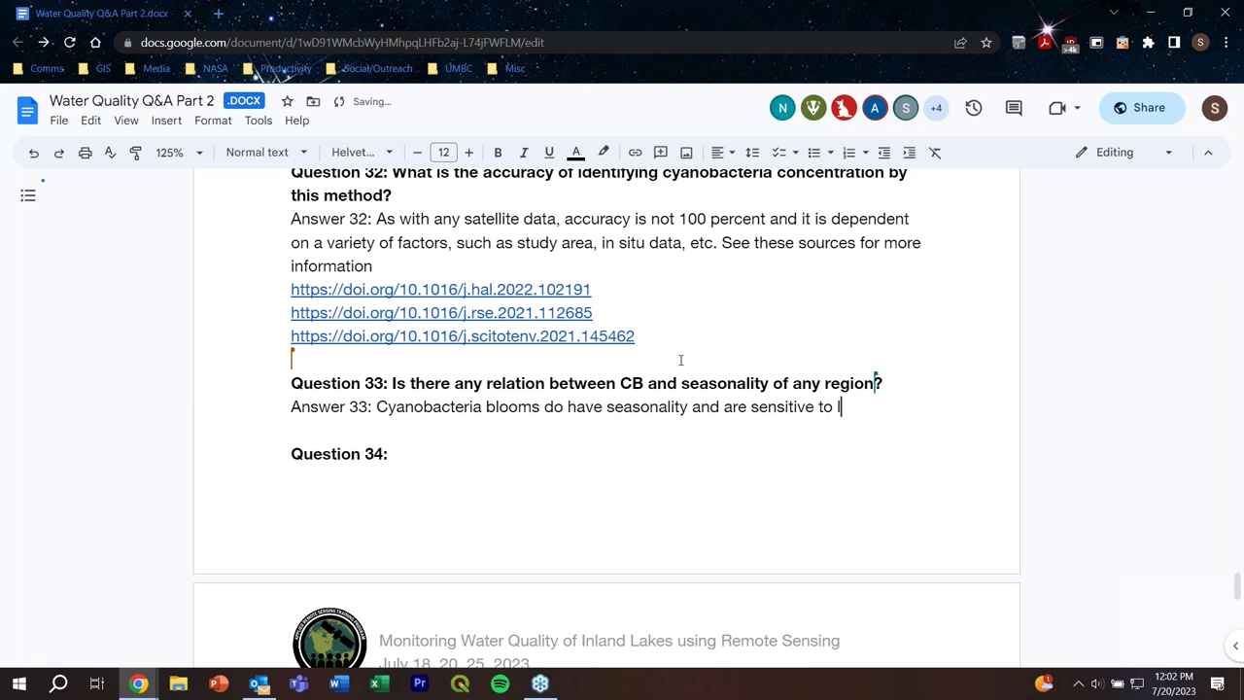
type("ight levels, nutrien")
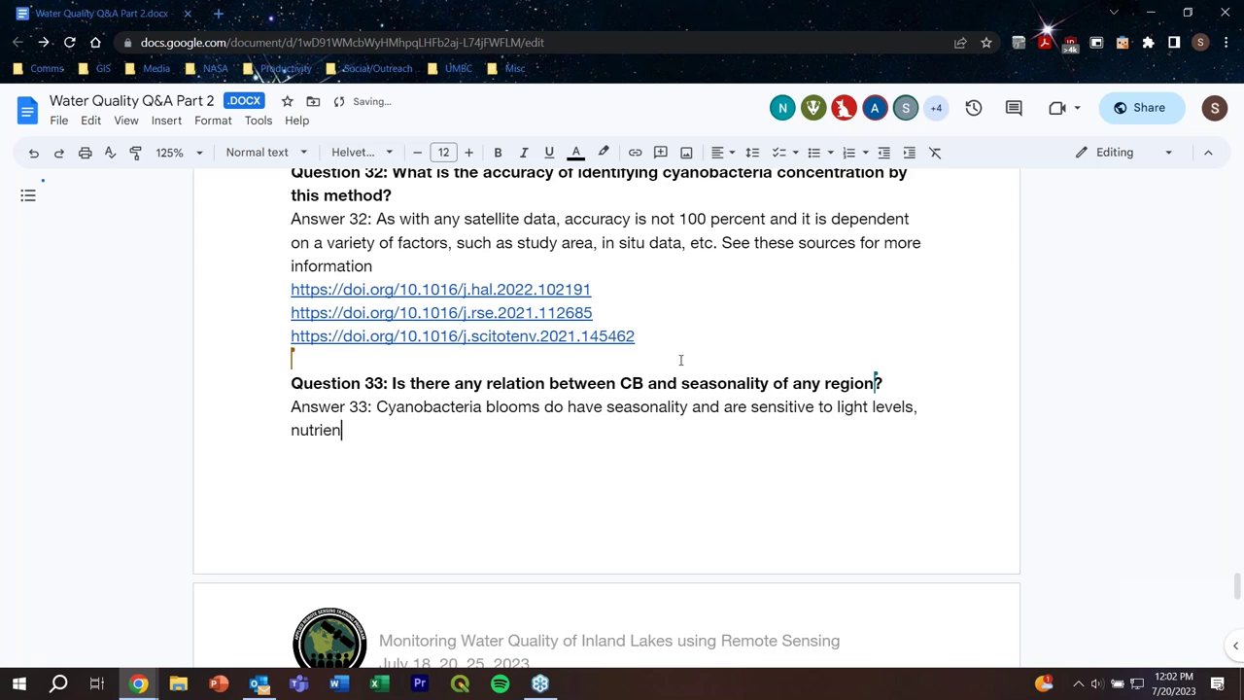
type("ts, tem")
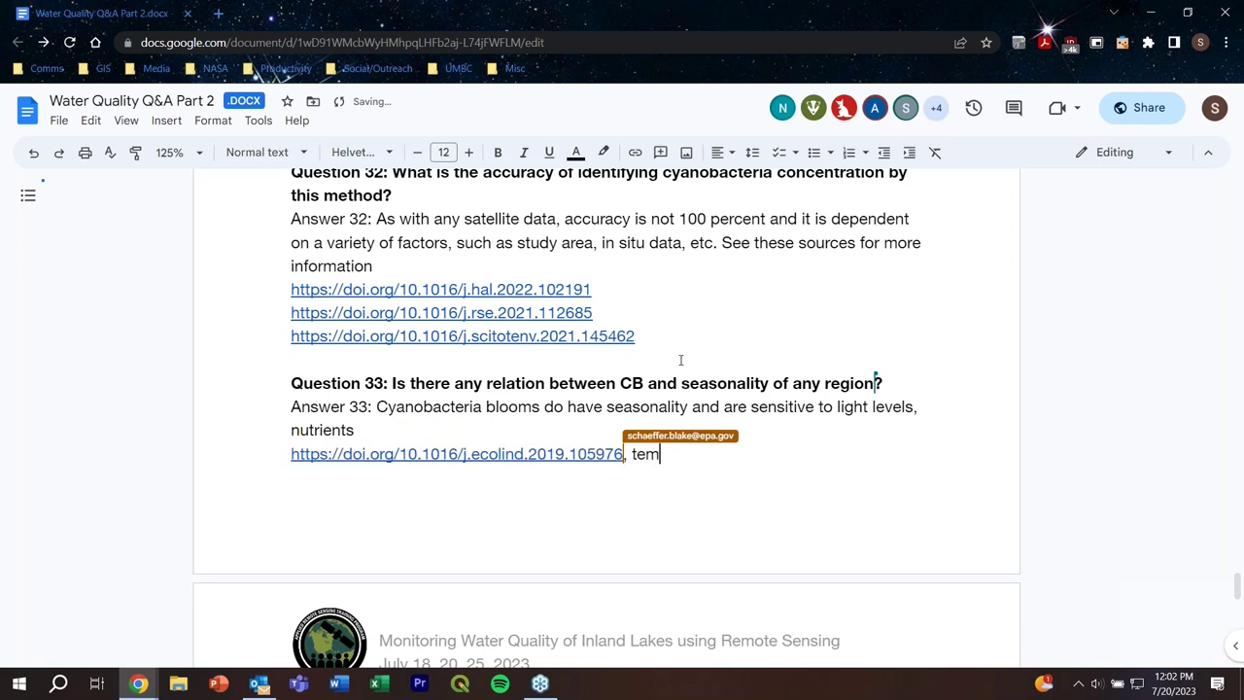
Step: Add ", temperature, etc." after "nutrients" in Answer 33 and remove the stray ", tem" following the link
double_click(406, 428)
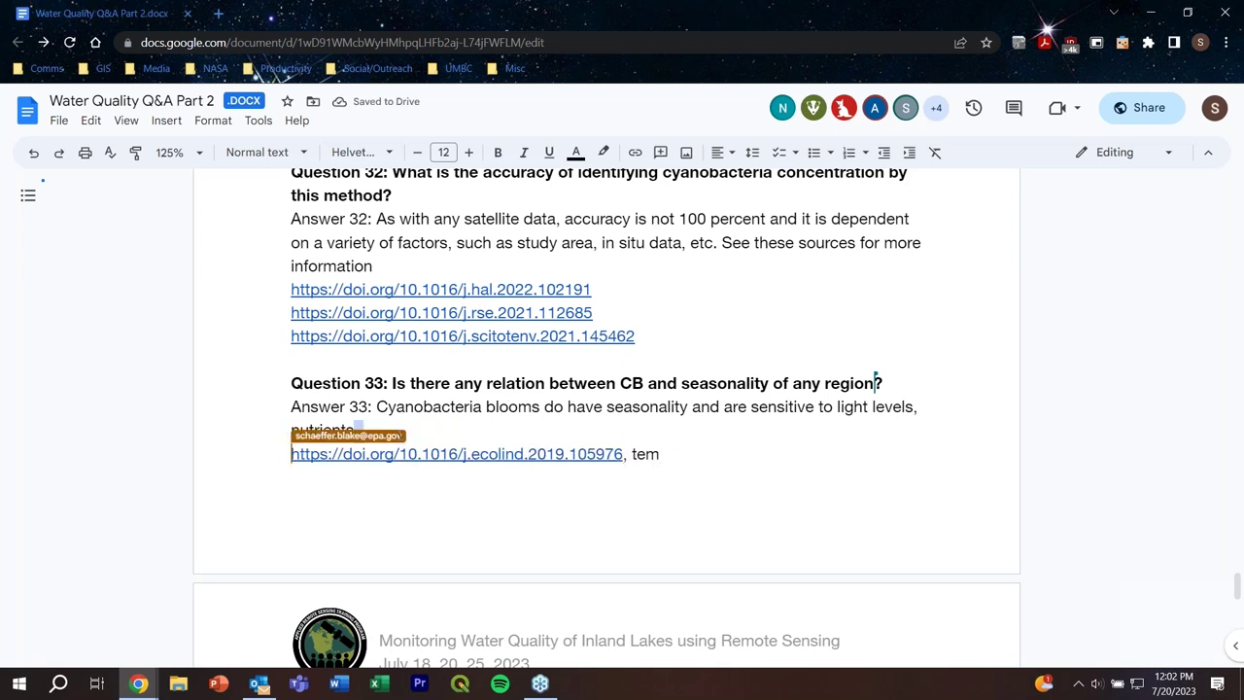
type(", te")
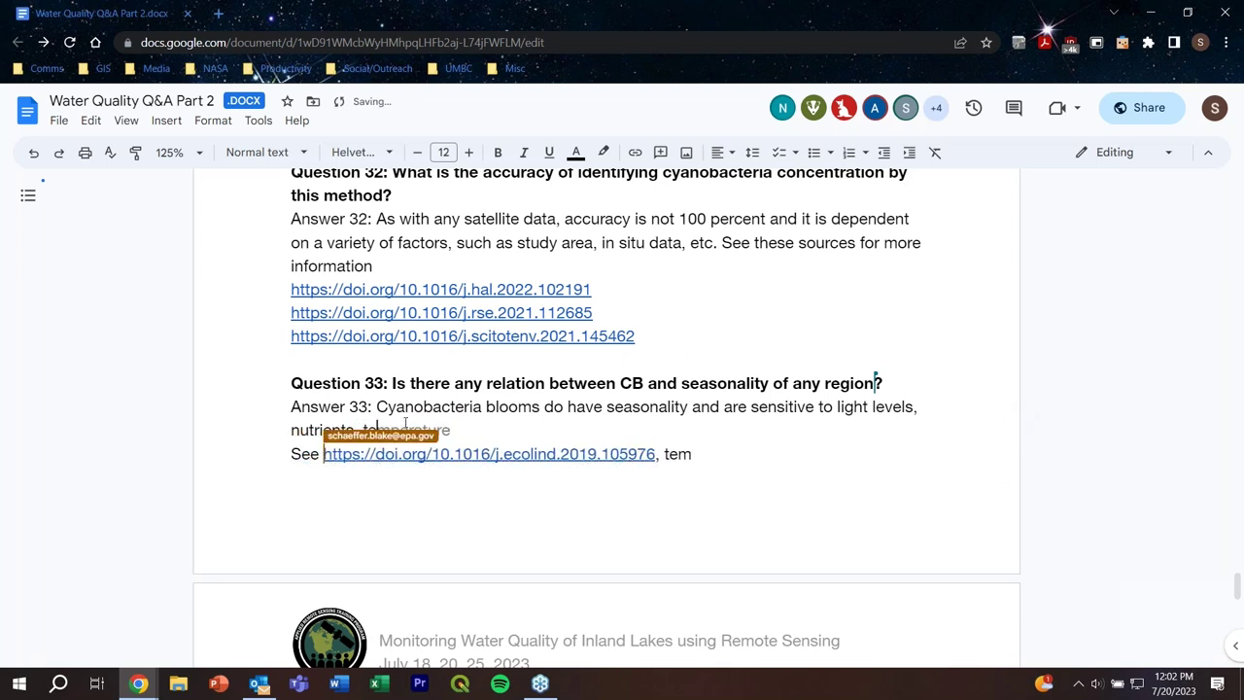
type("mperature, col")
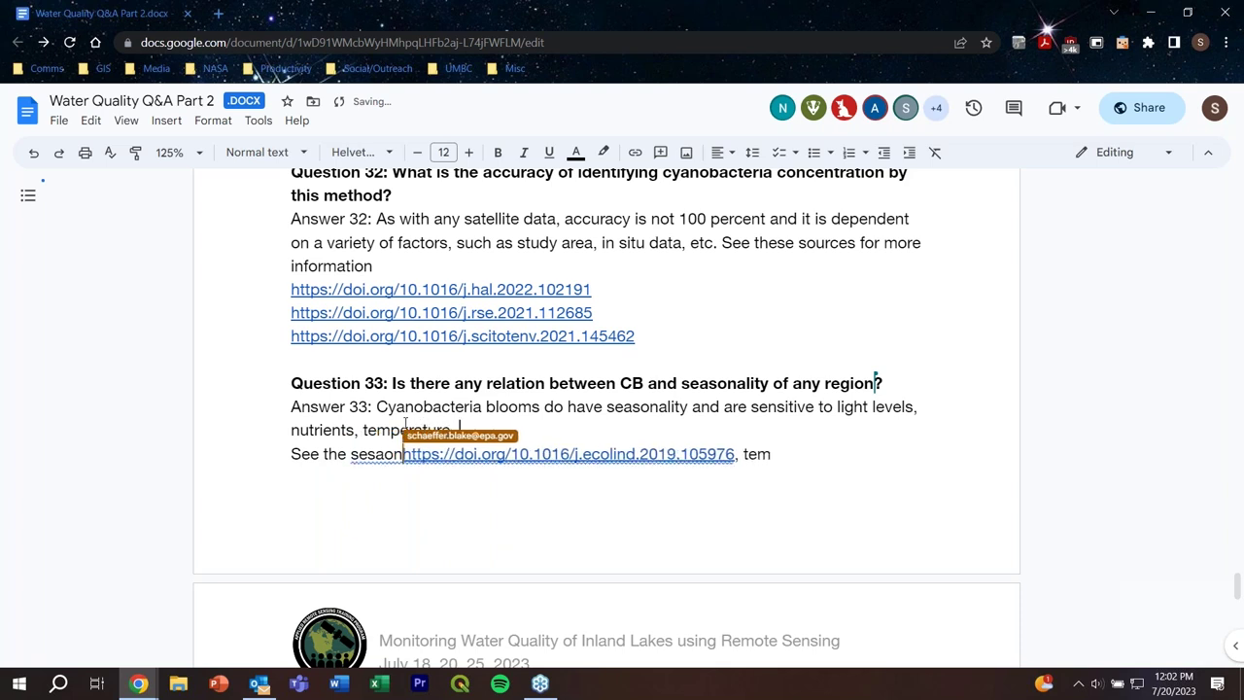
key("BackSpace")
key("BackSpace")
key("BackSpace")
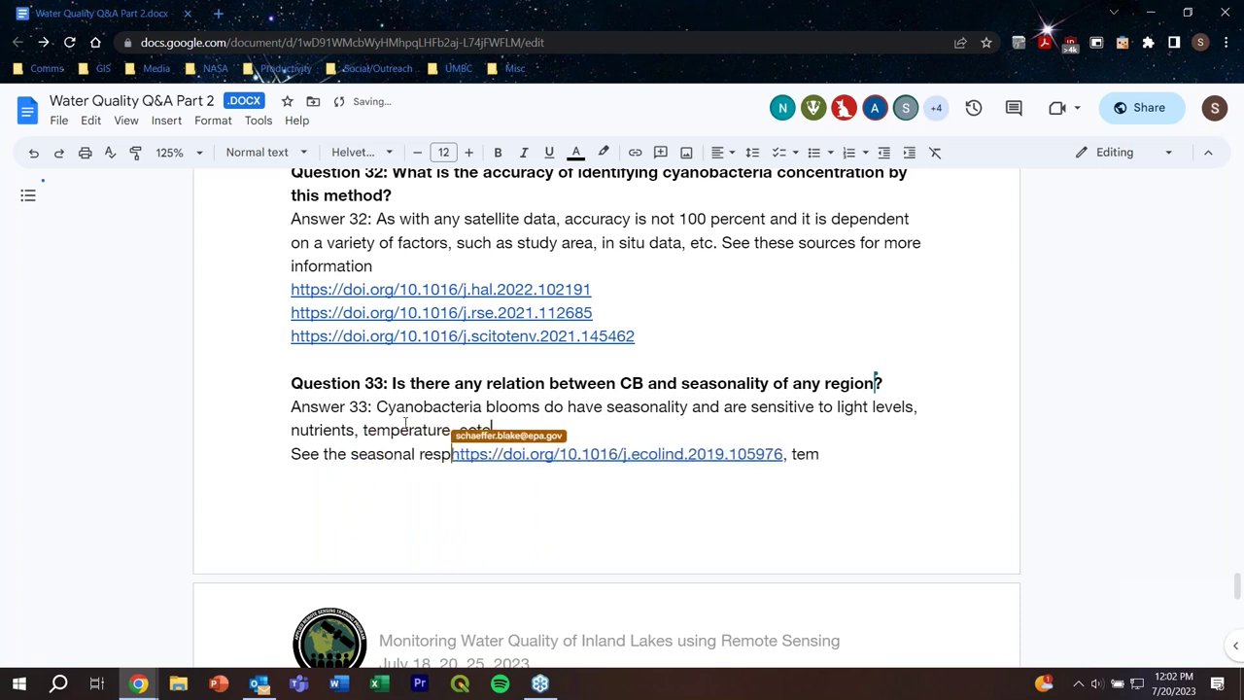
type("etc.")
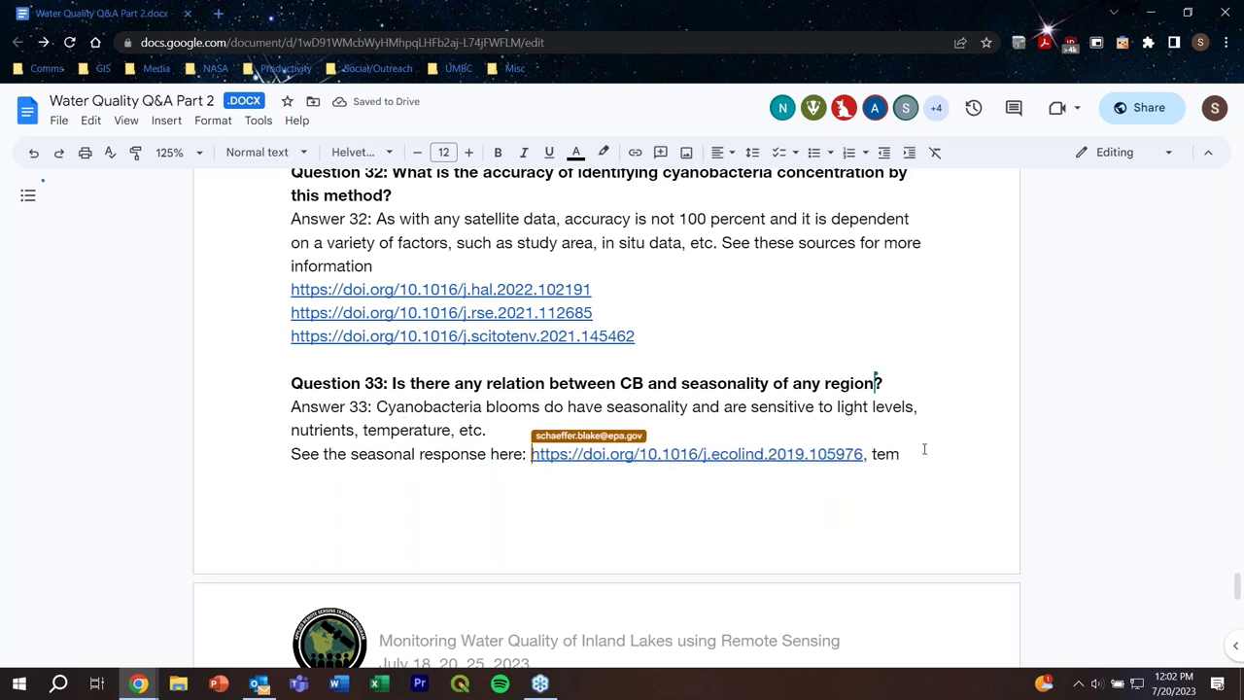
left_click_drag(904, 455, 864, 461)
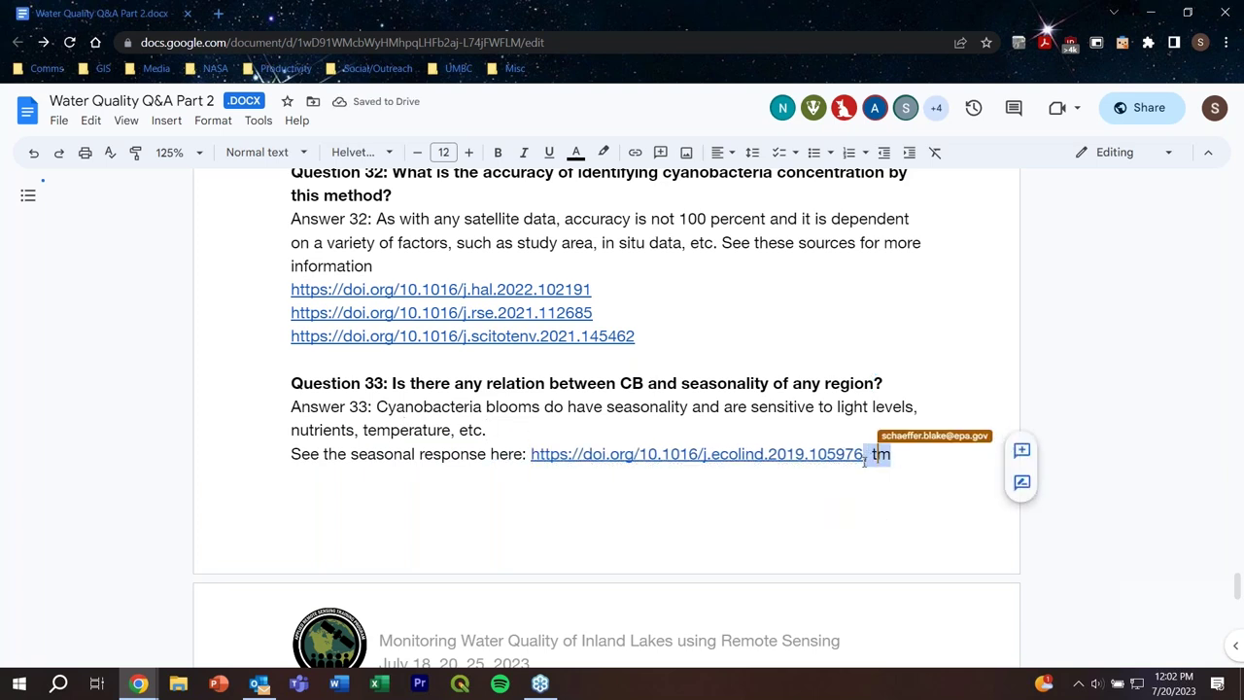
Step: Add "Certain warmer regions do have winter blooms" after "etc." in Answer 33
left_click(574, 428)
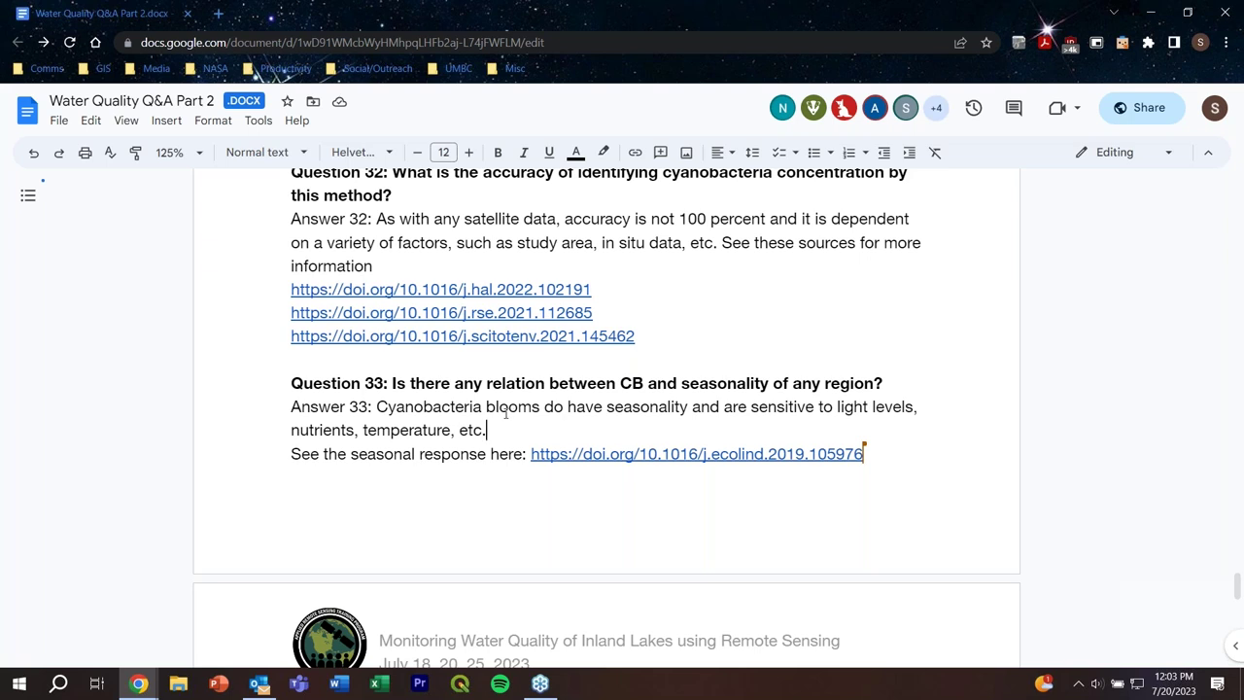
type("Certain warmer regions do wh")
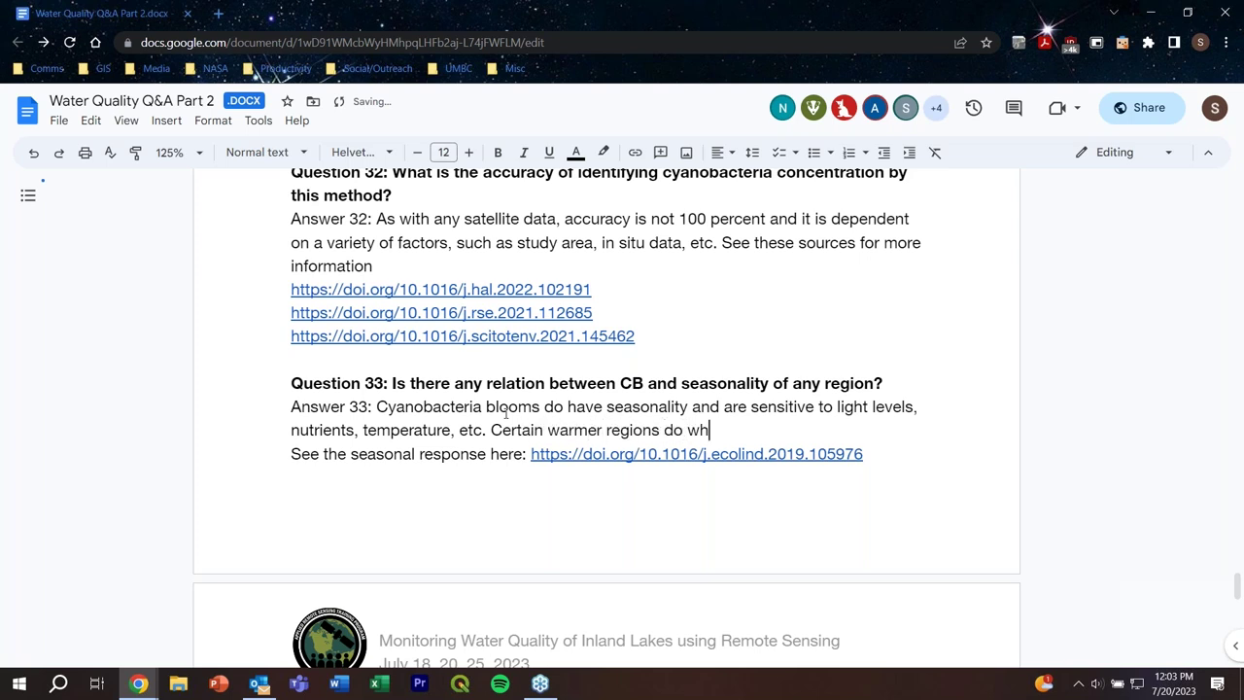
key("BackSpace")
type("have winter blooom")
key("BackSpace")
key("BackSpace")
type("ms")
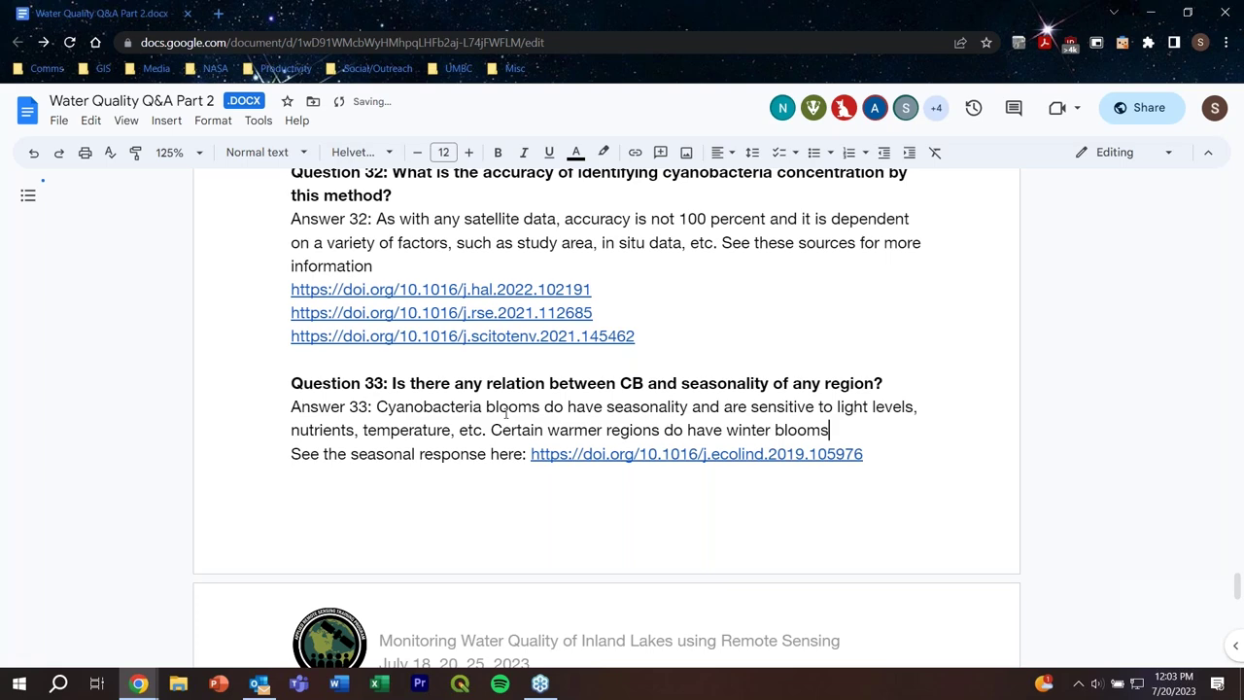
scroll(525, 394, "down", 4)
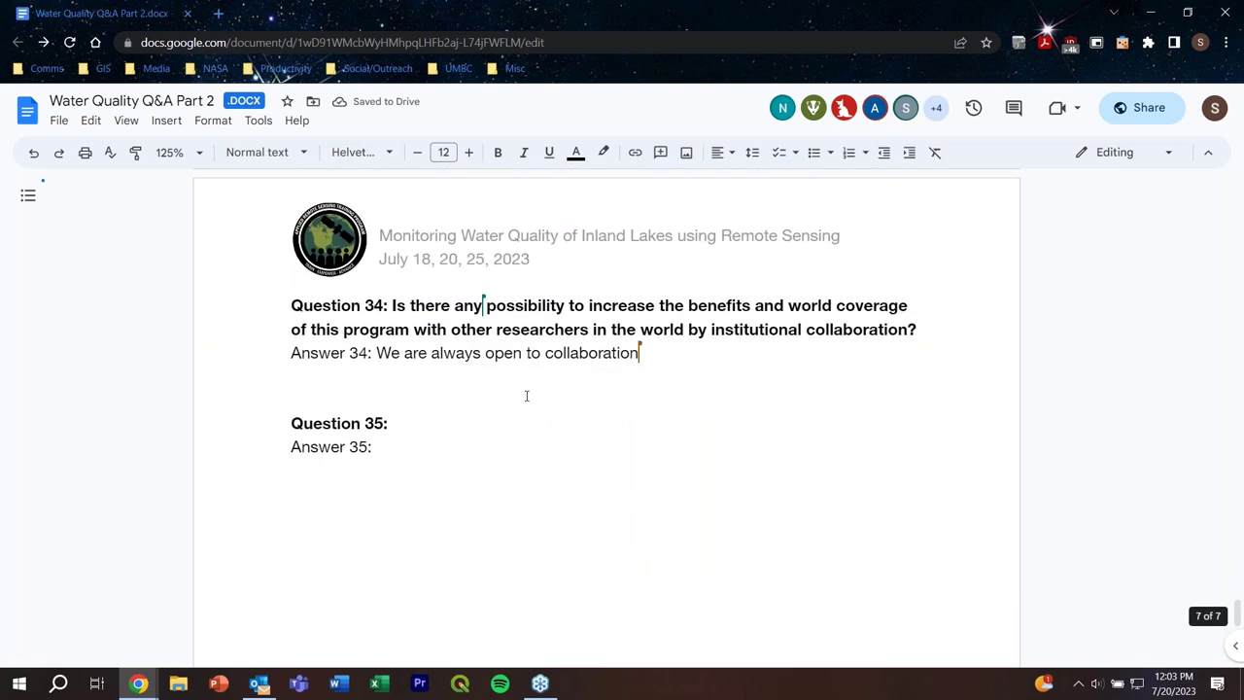
Step: End Answer 34 with a period and remove the extra blank line before Question 35
type(".")
left_click(343, 396)
key("BackSpace")
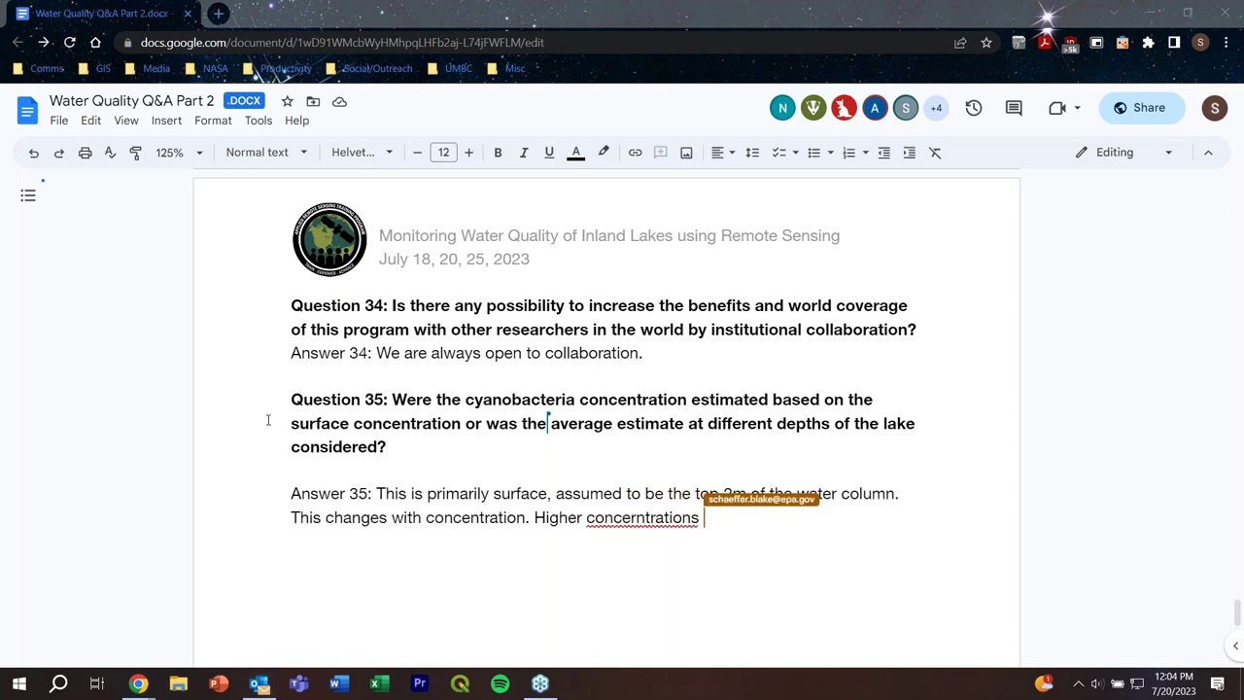
Step: Correct the misspelled word after "Higher" in Answer 35 to "concentrations"
left_click(206, 415)
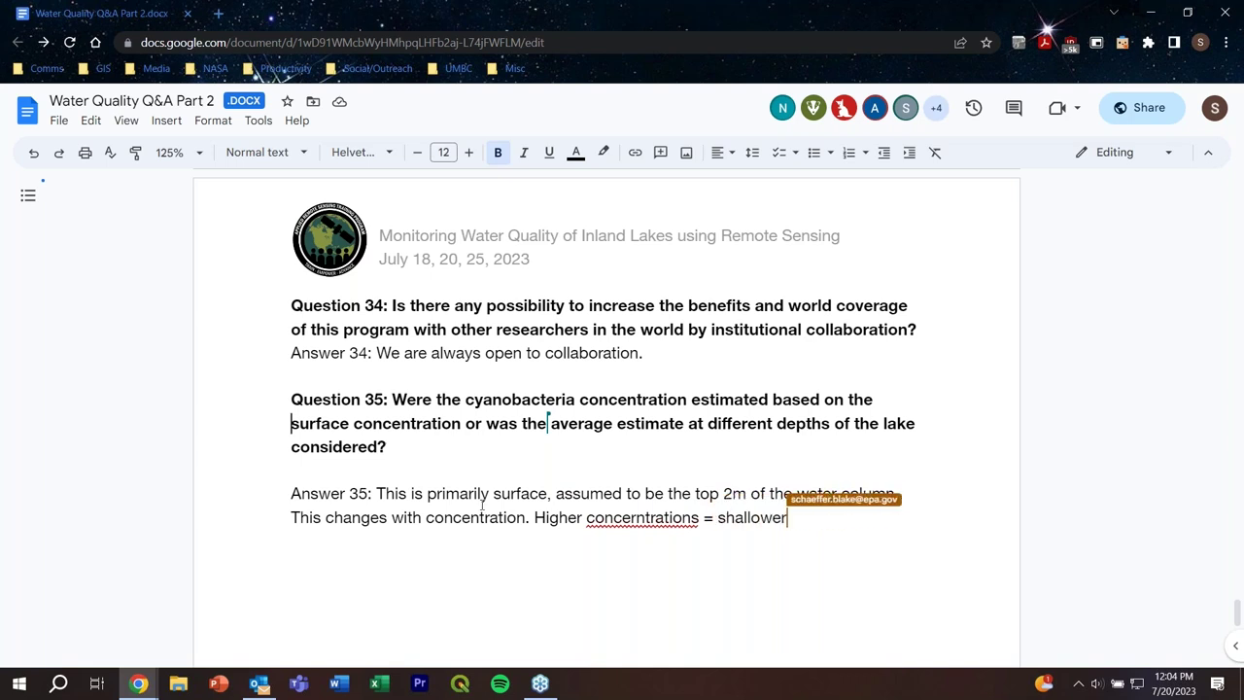
left_click(605, 518)
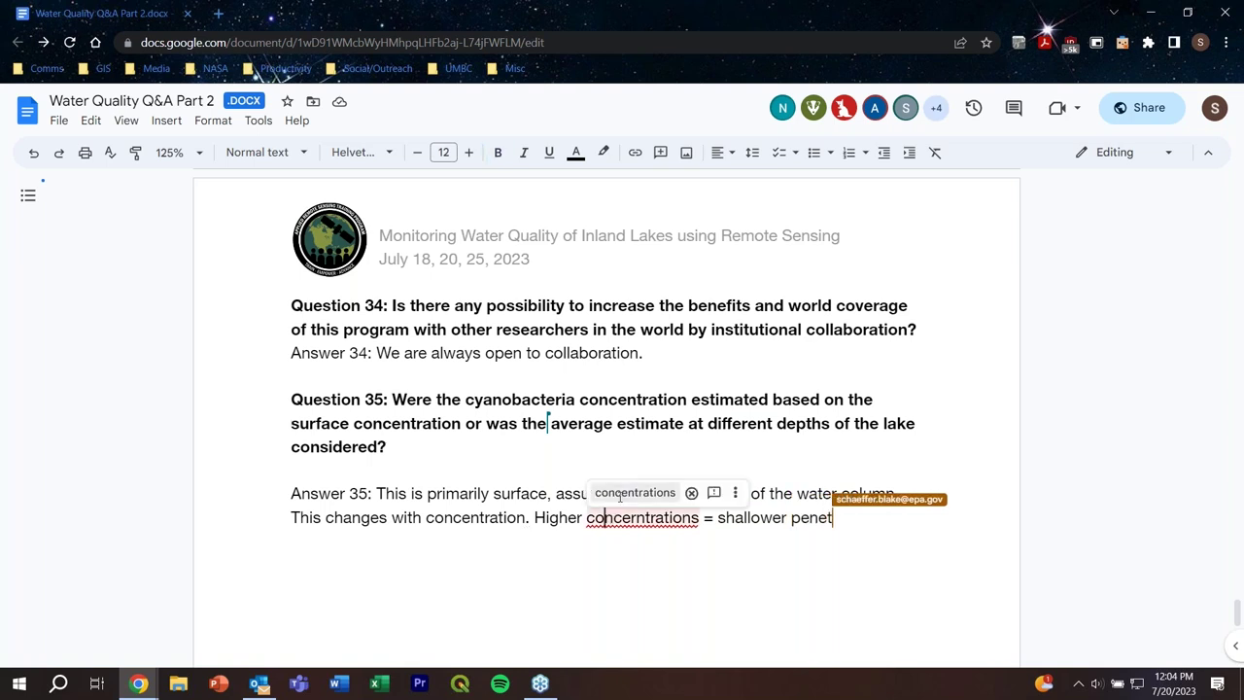
left_click(622, 488)
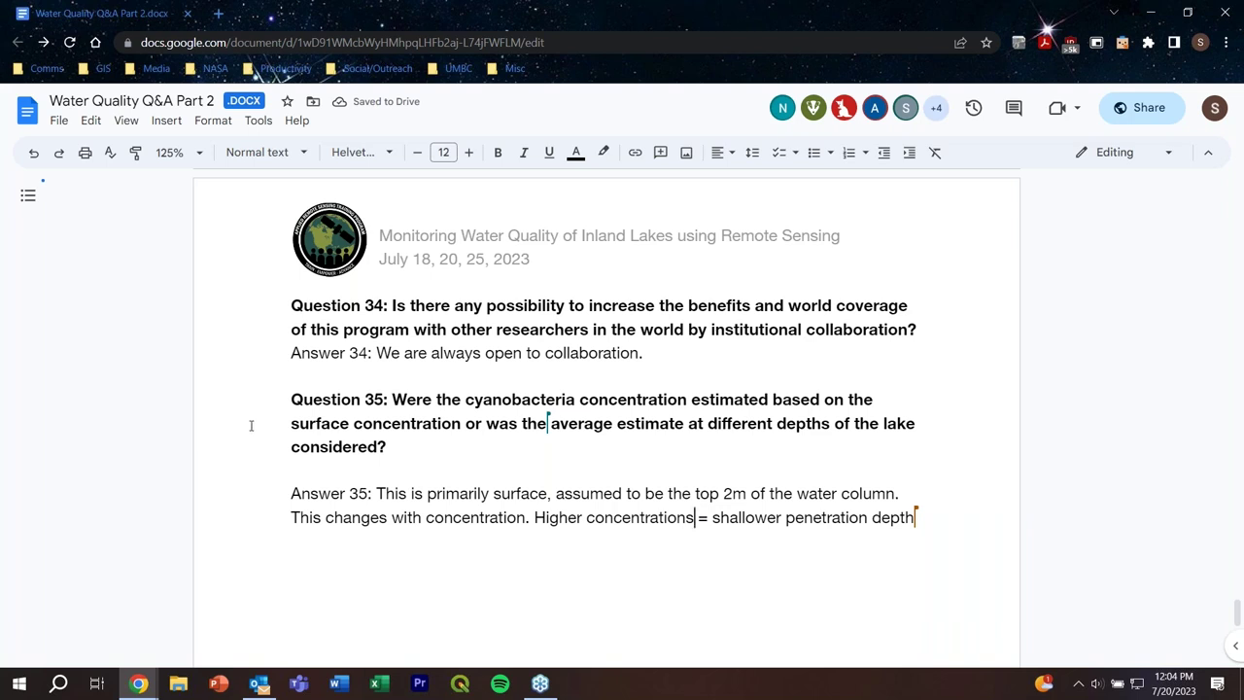
left_click(390, 443)
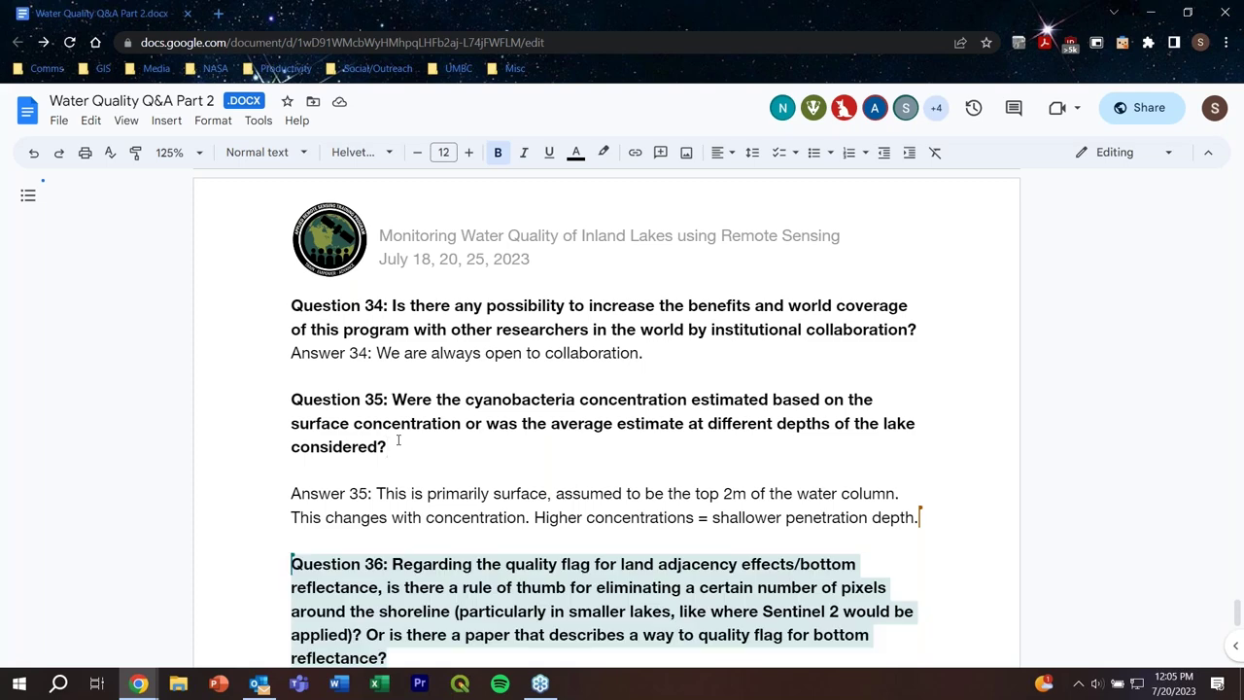
Step: Write "Our CyAN products move one full pixel from the shoreline." as Answer 36
scroll(397, 440, "down", 3)
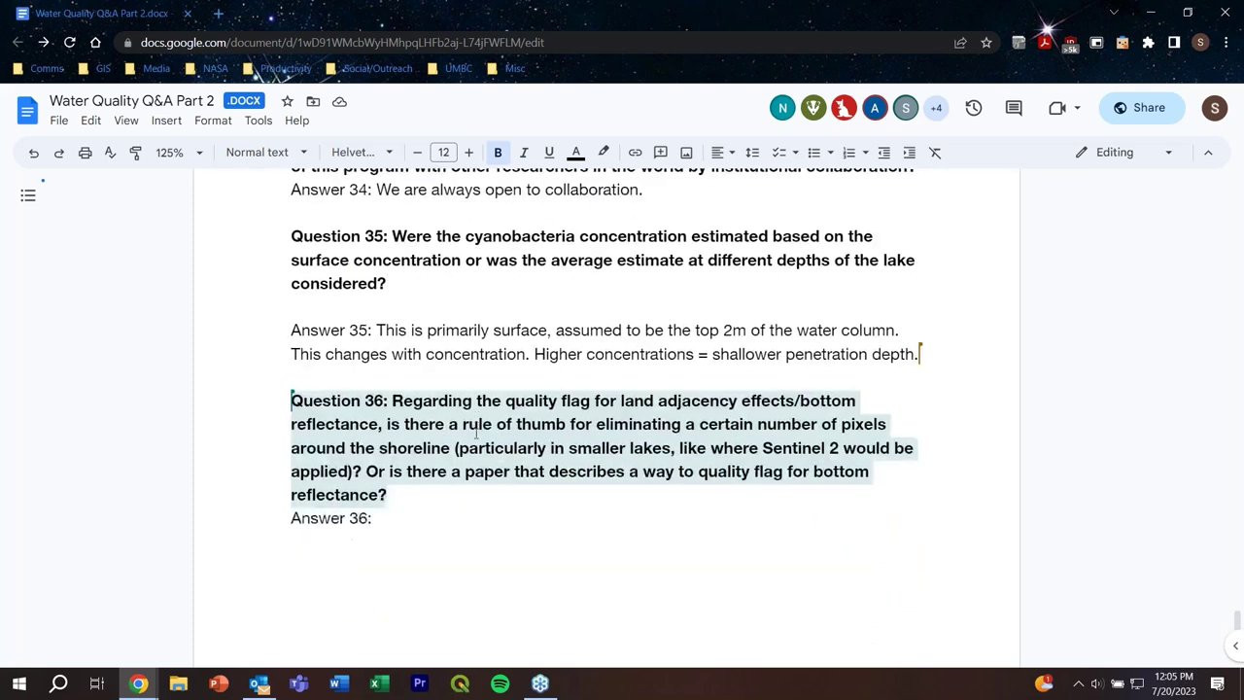
left_click(380, 442)
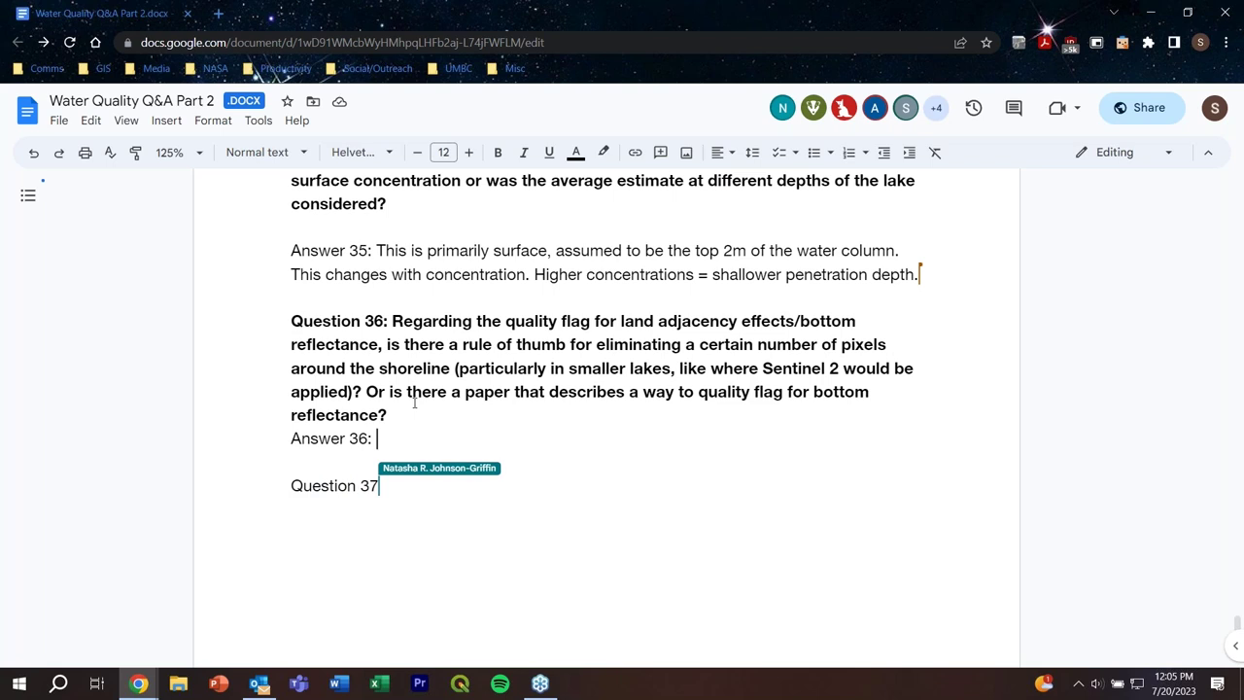
type("Our ")
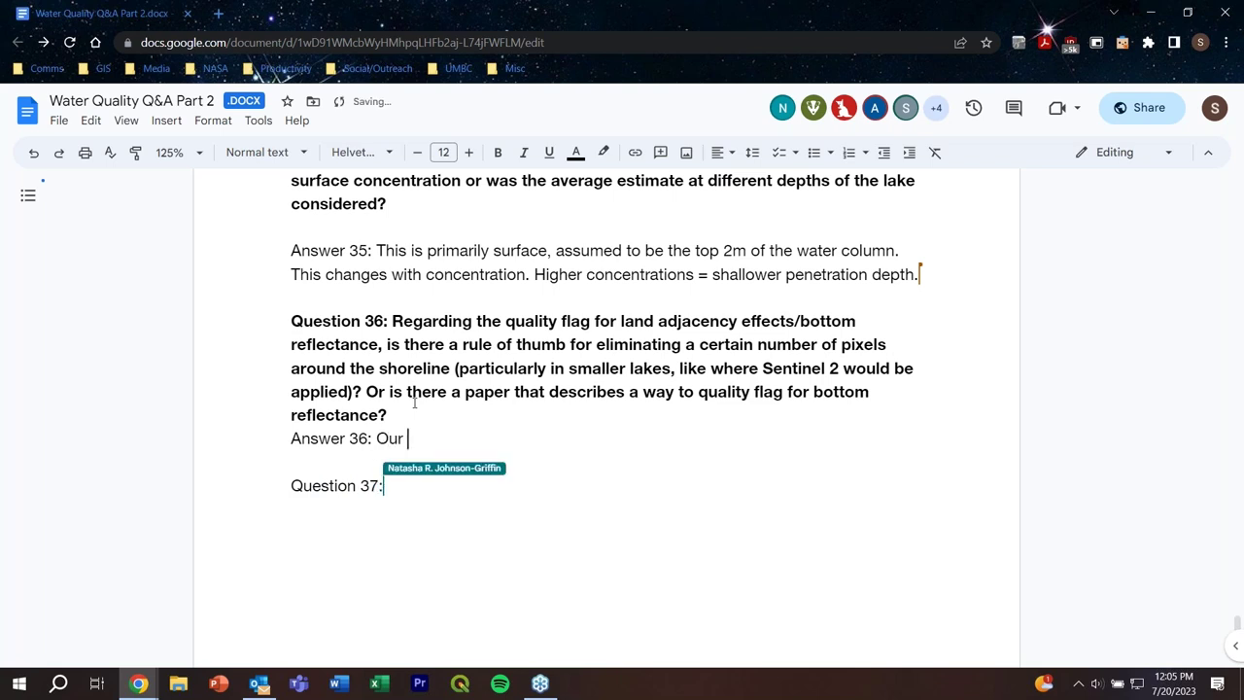
type("CyAN product")
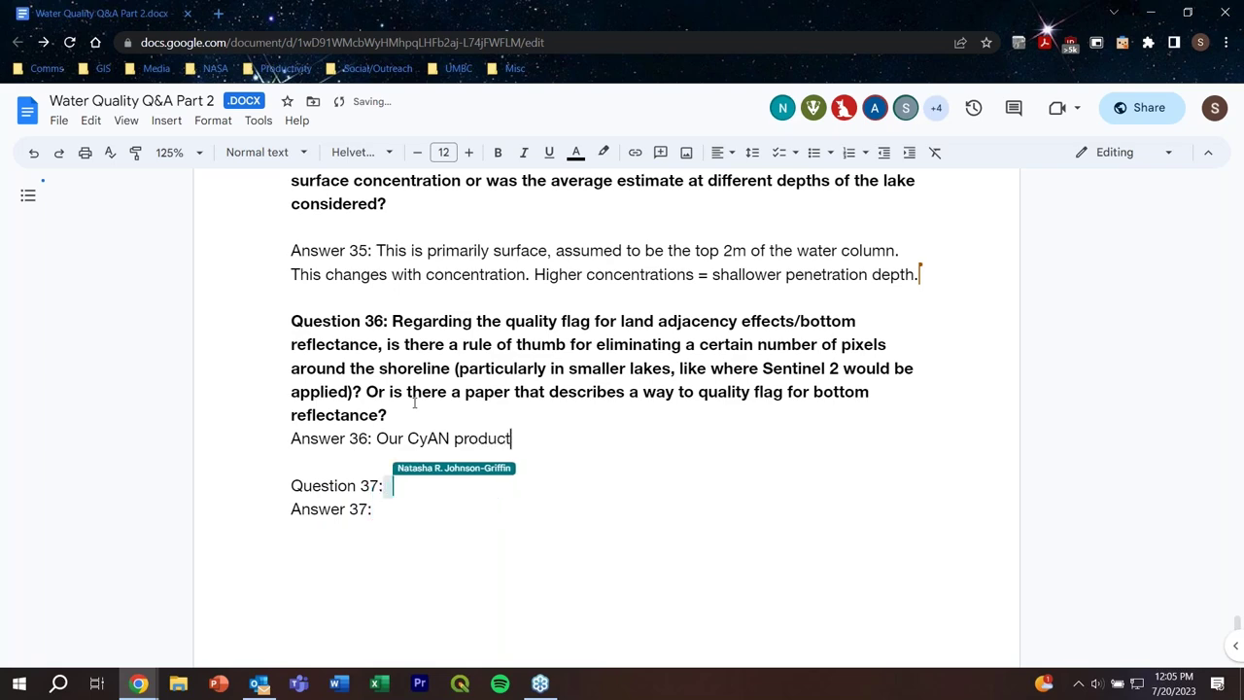
type("s mov")
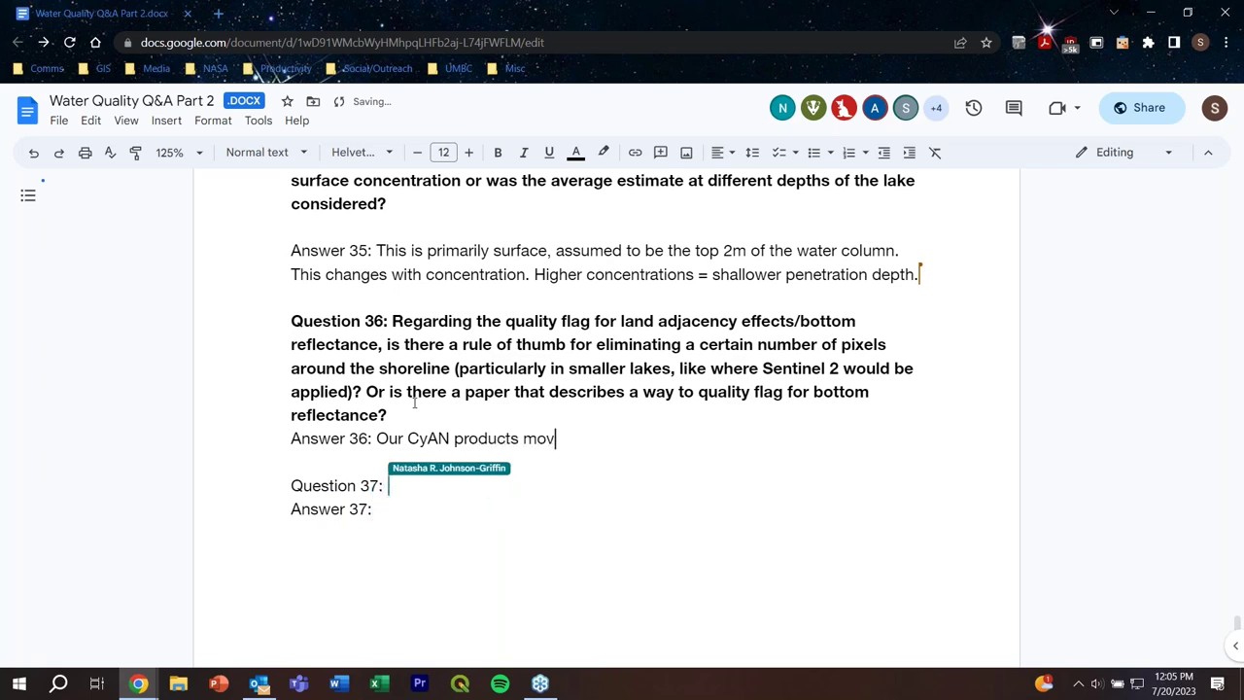
type("e one full ")
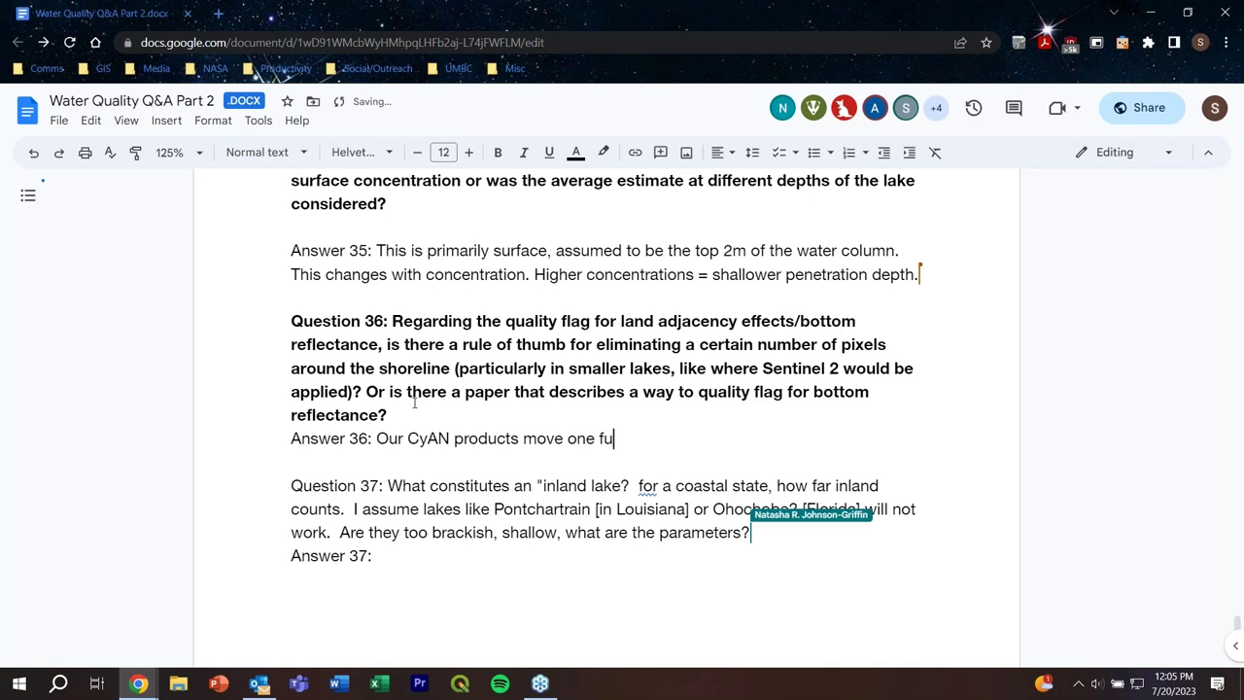
type("pixel rf")
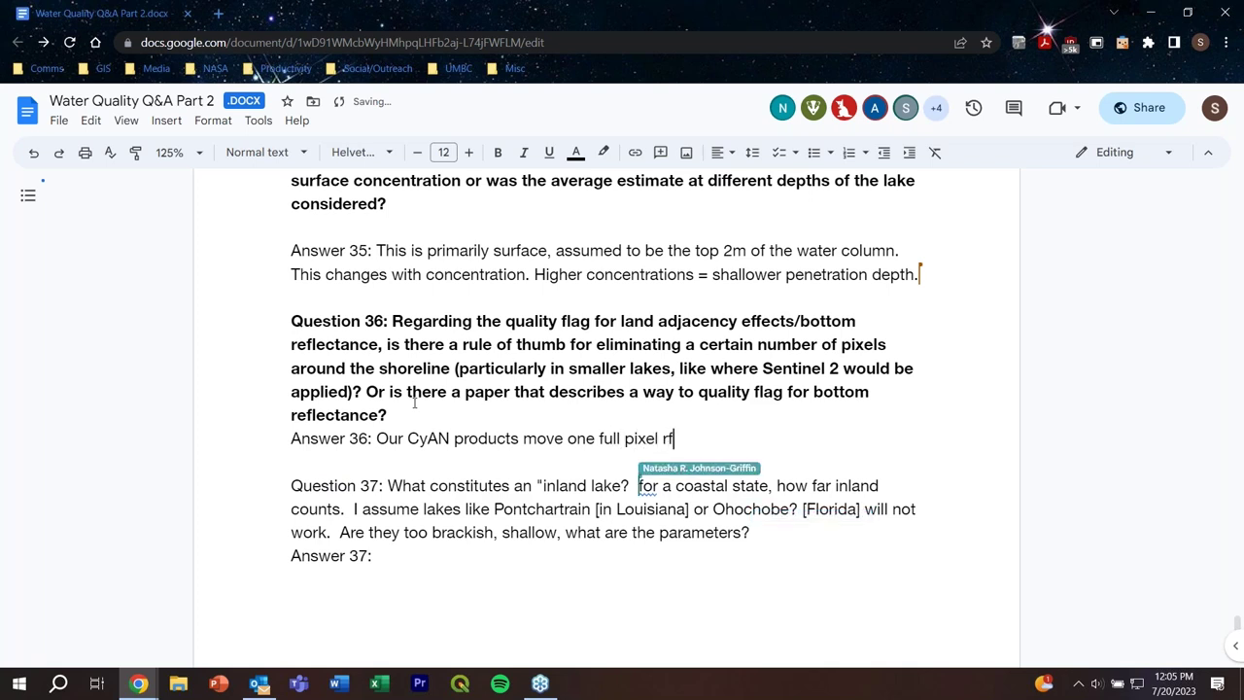
key("BackSpace")
type("from")
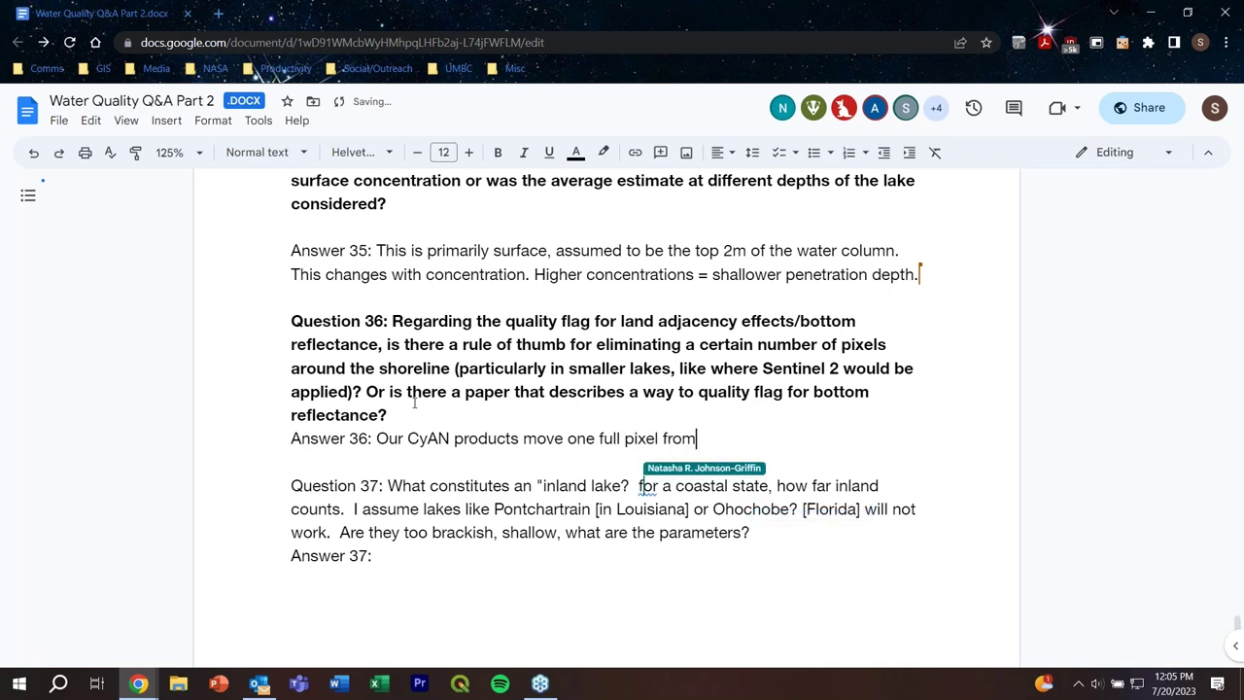
type(" the shoreline")
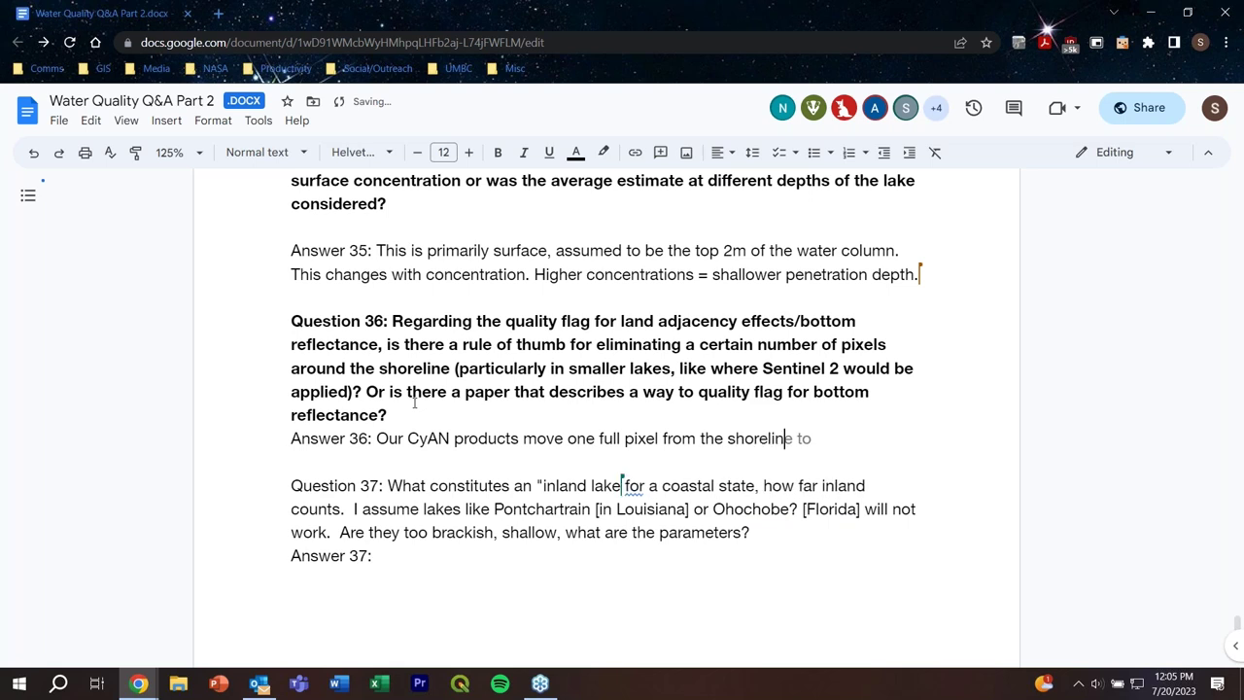
type(". W")
key("BackSpace")
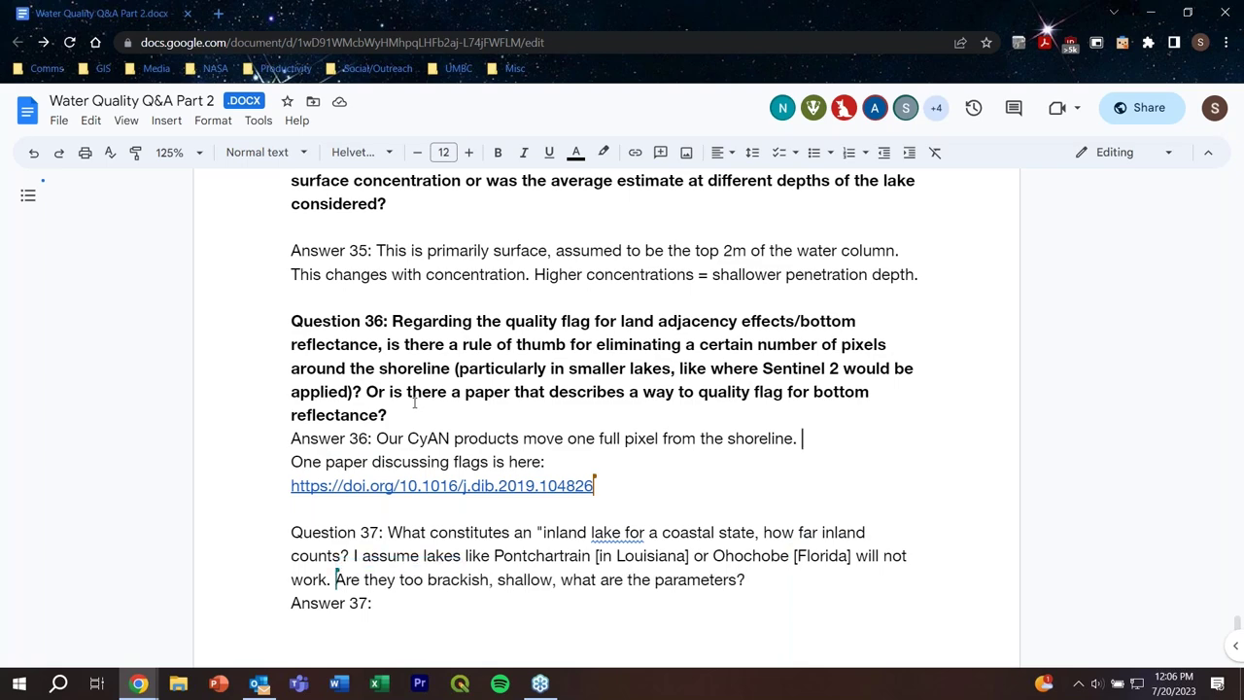
Step: Make the full text of Question 37 bold, leaving the Answer 37 line in regular weight
scroll(704, 429, "down", 3)
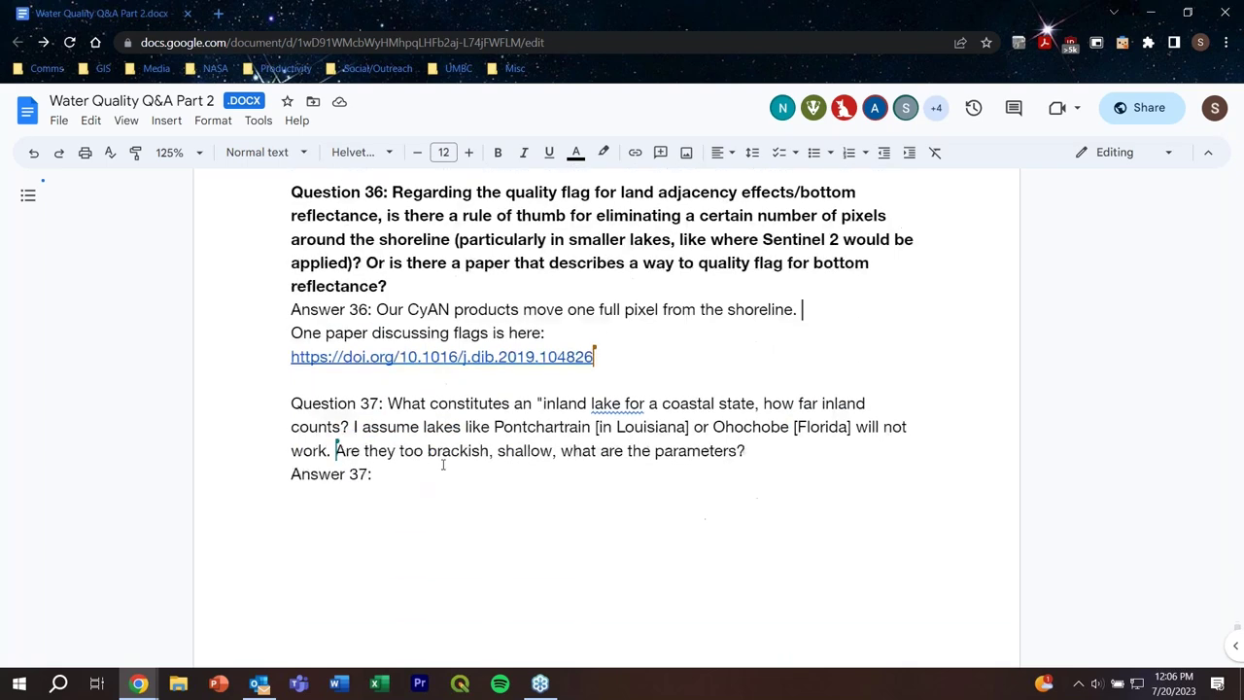
left_click_drag(745, 419, 229, 378)
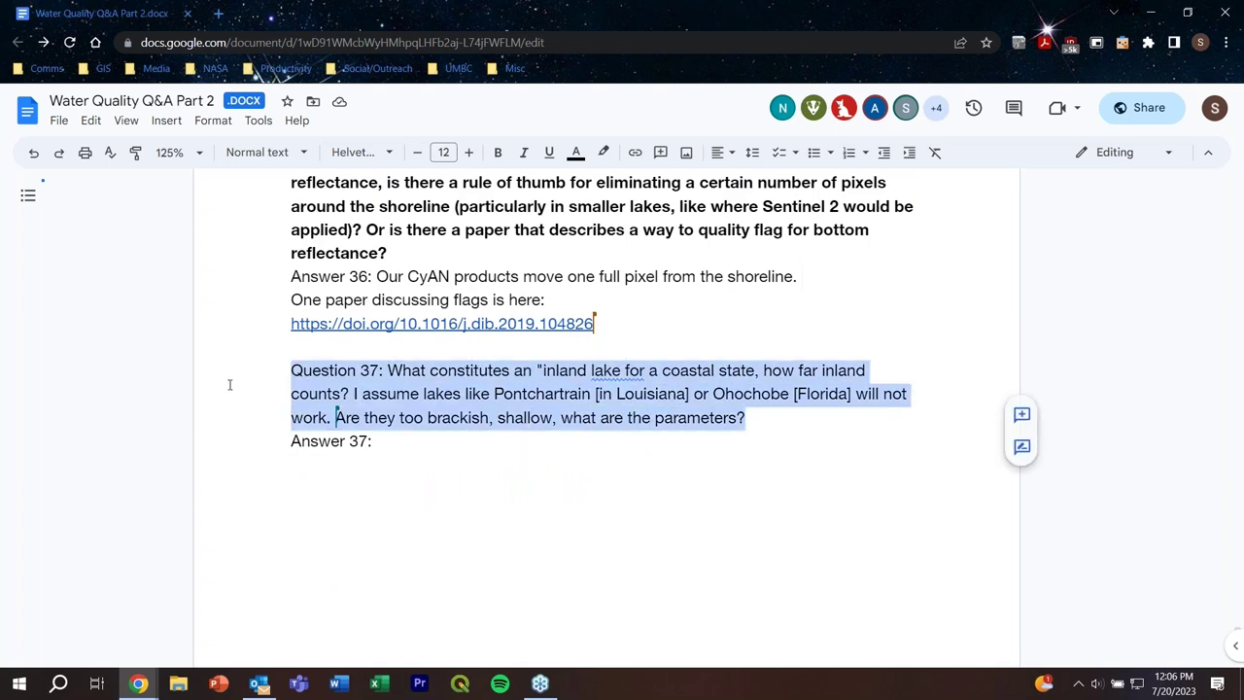
key("ctrl+b")
left_click(913, 477)
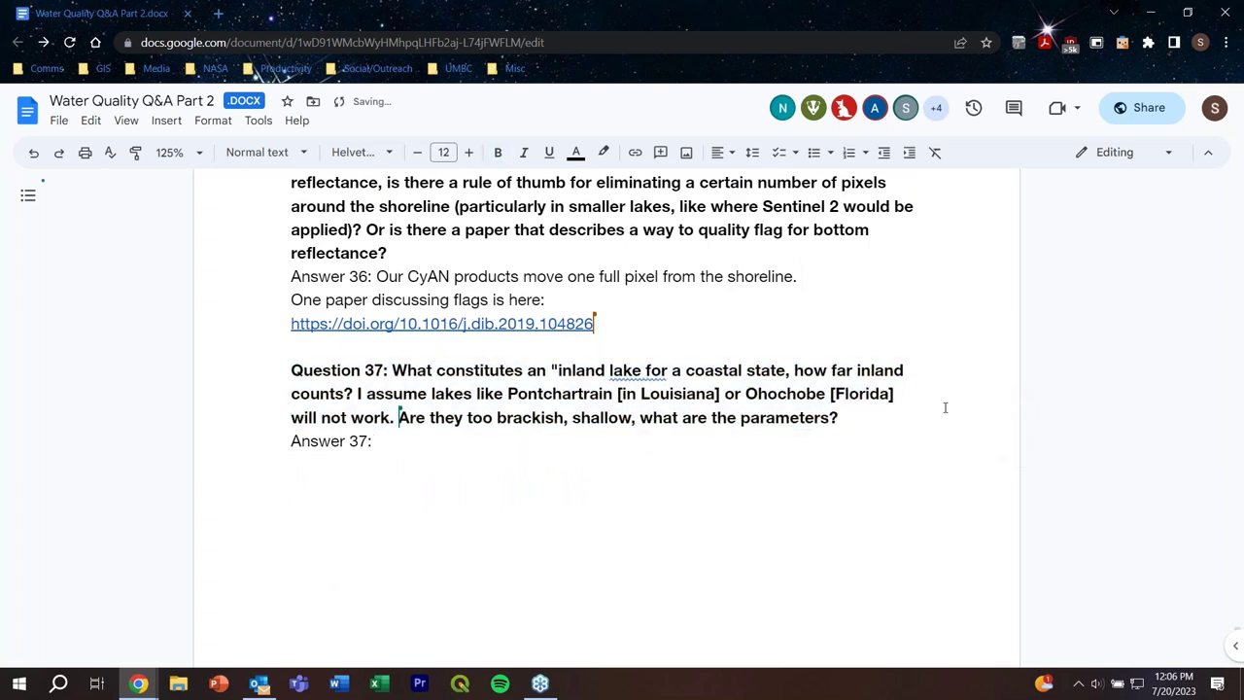
Step: Correct the Florida lake's name in Question 37 to "Okeechobee" and begin Answer 37 with "We do"
scroll(947, 407, "down", 2)
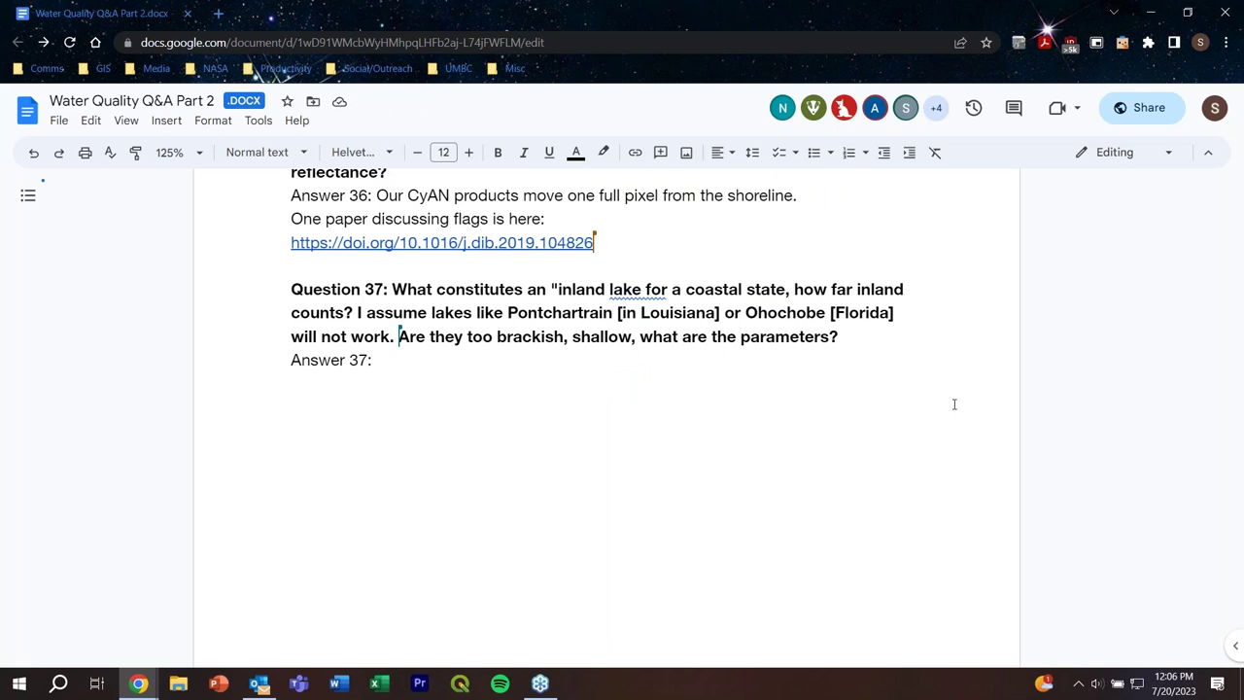
left_click(770, 312)
key("BackSpace")
type("k")
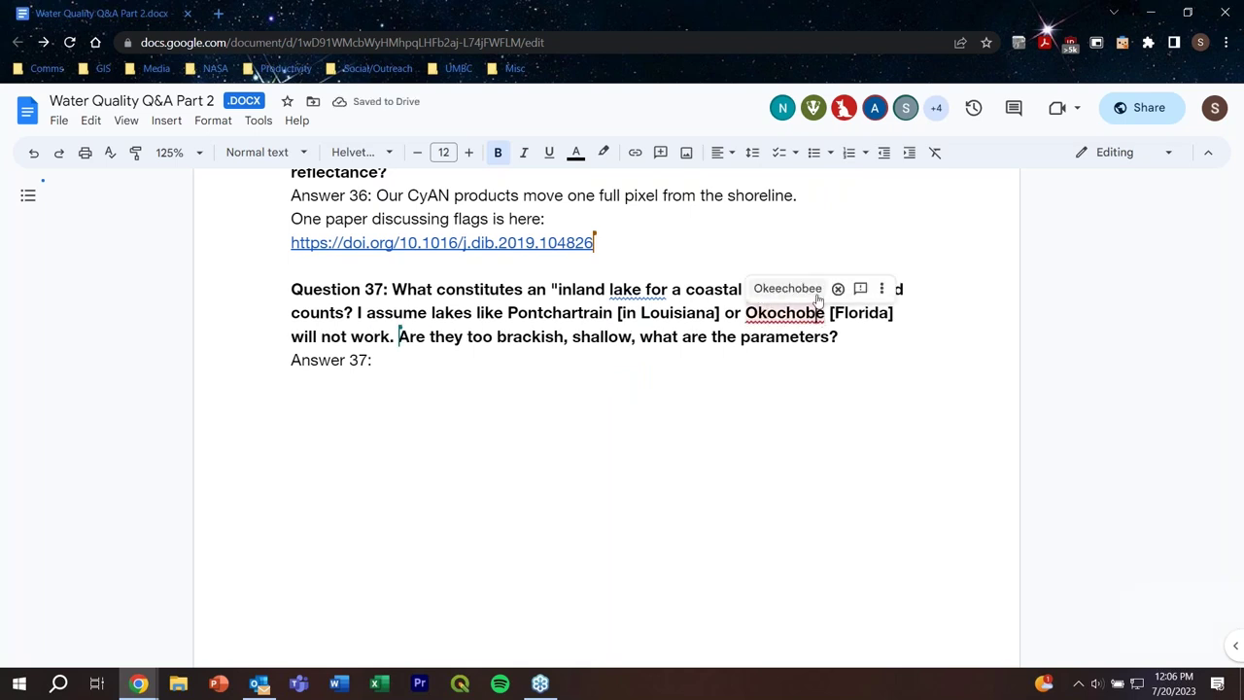
left_click(778, 290)
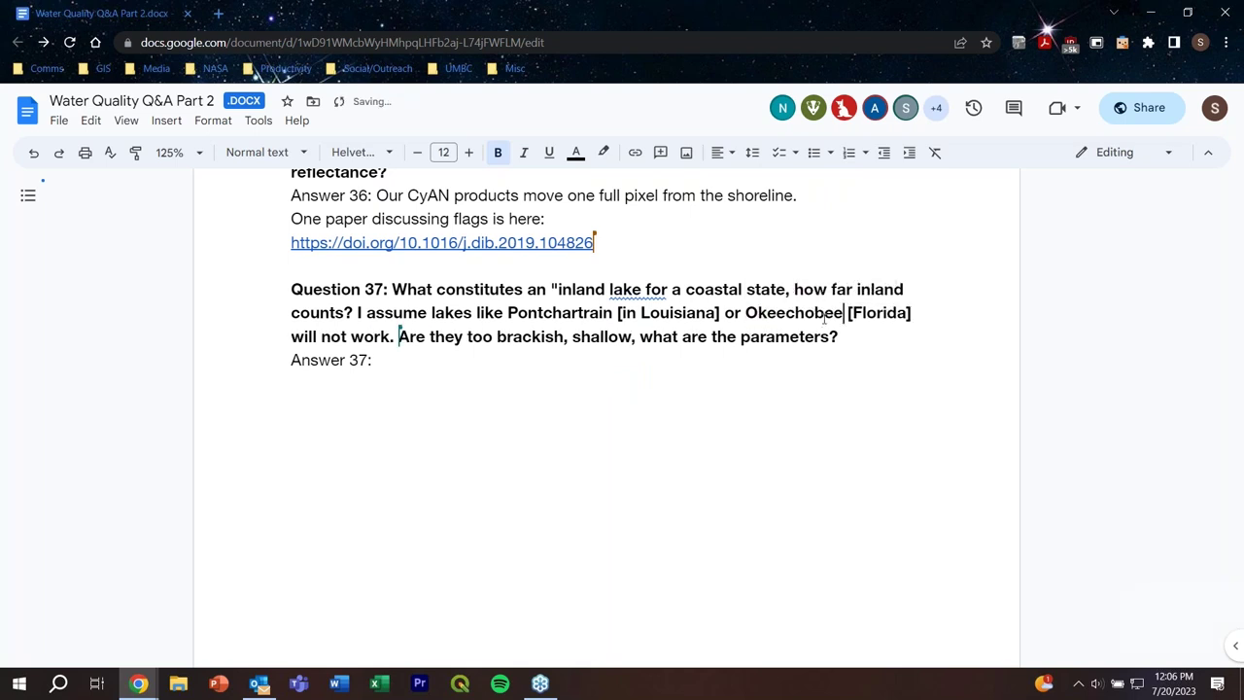
left_click(477, 367)
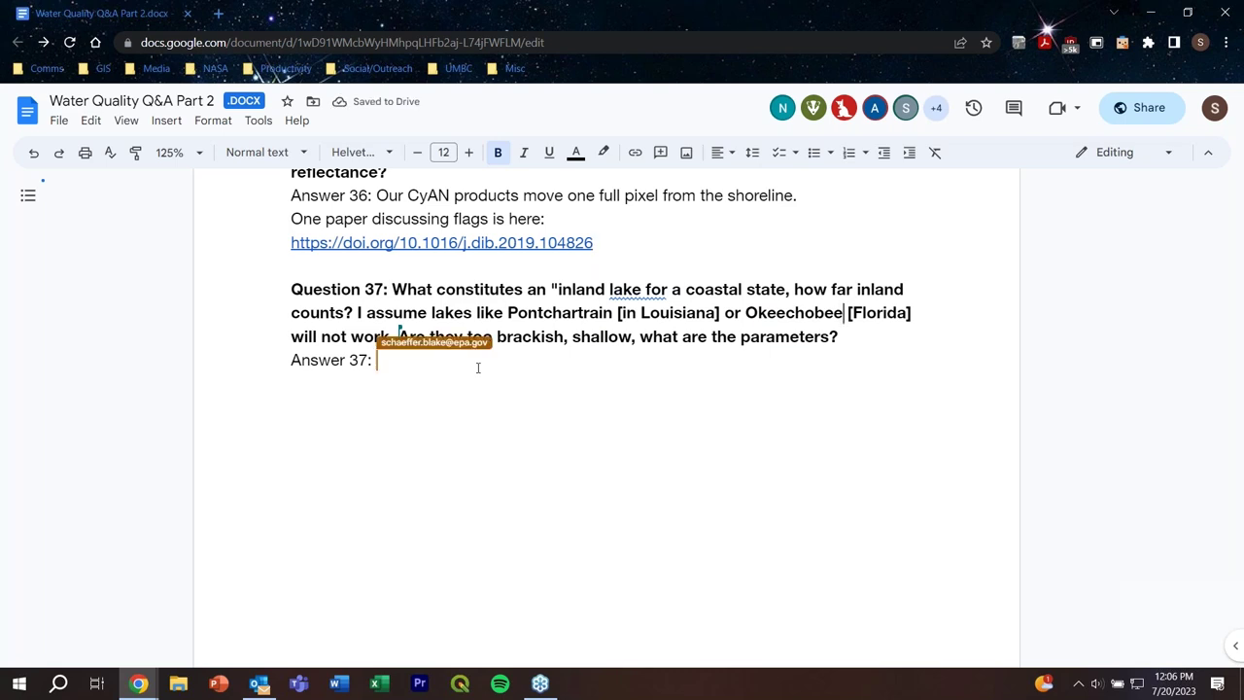
type("We do")
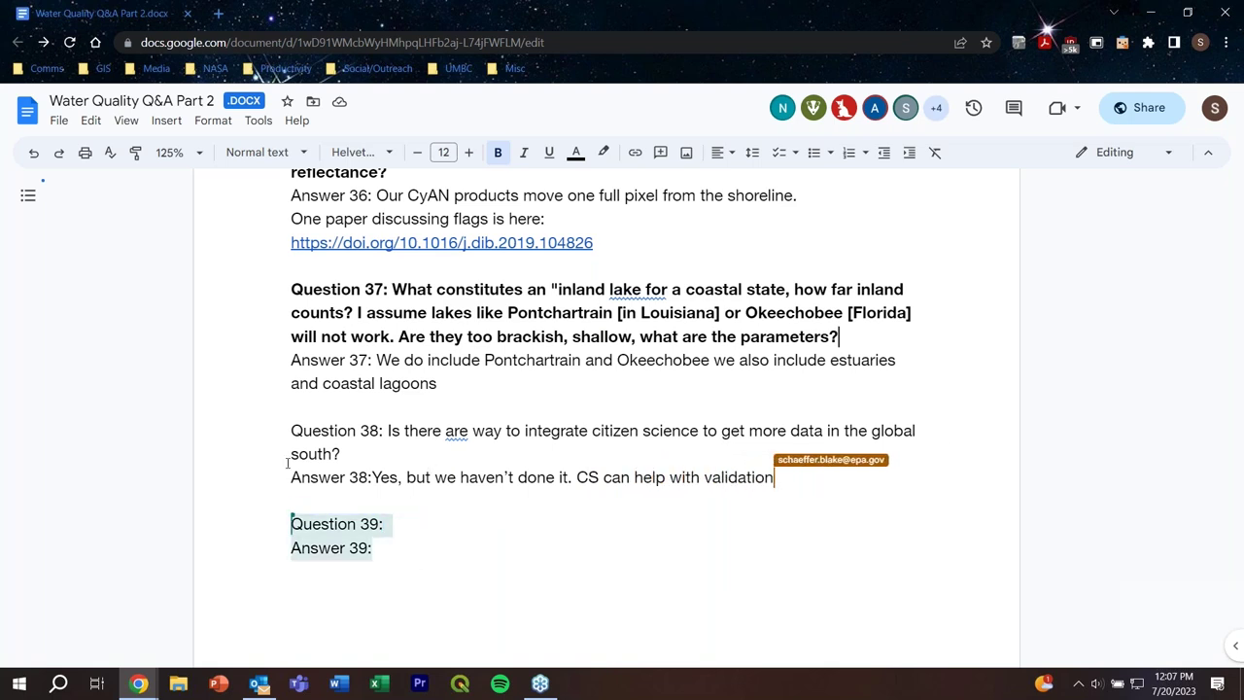
Step: Make the full text of Question 38 about integrating citizen science bold
left_click_drag(341, 454, 289, 430)
key("ctrl+b")
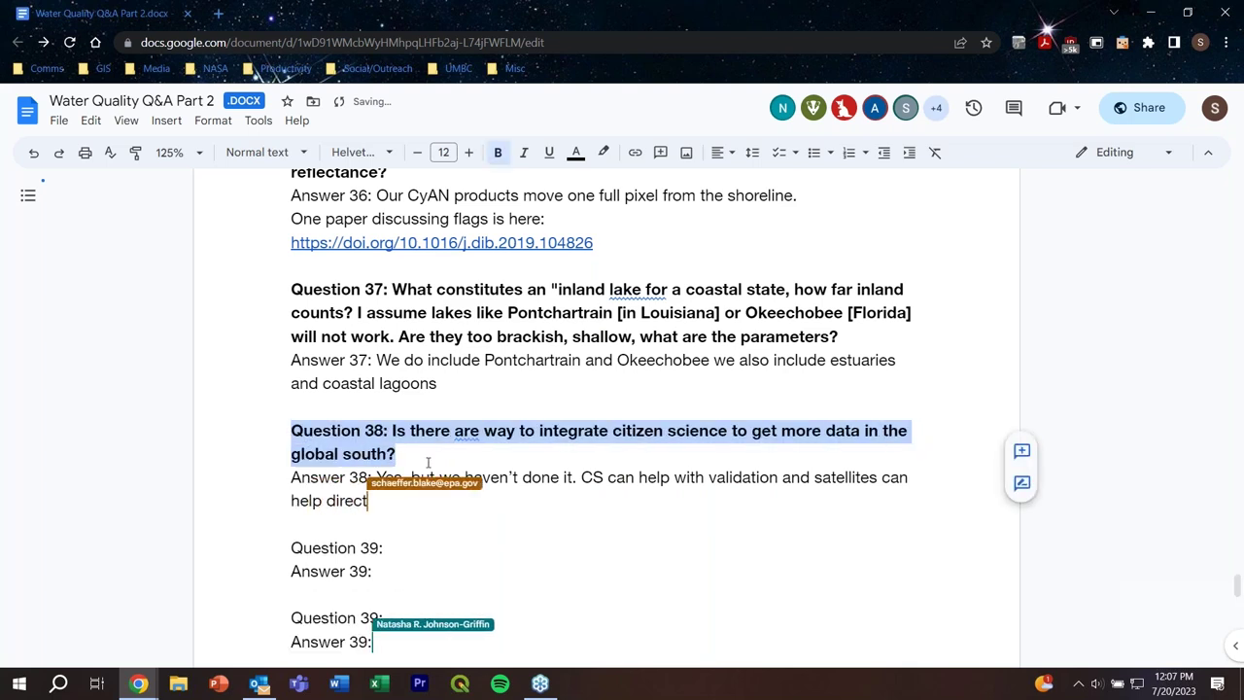
left_click(432, 458)
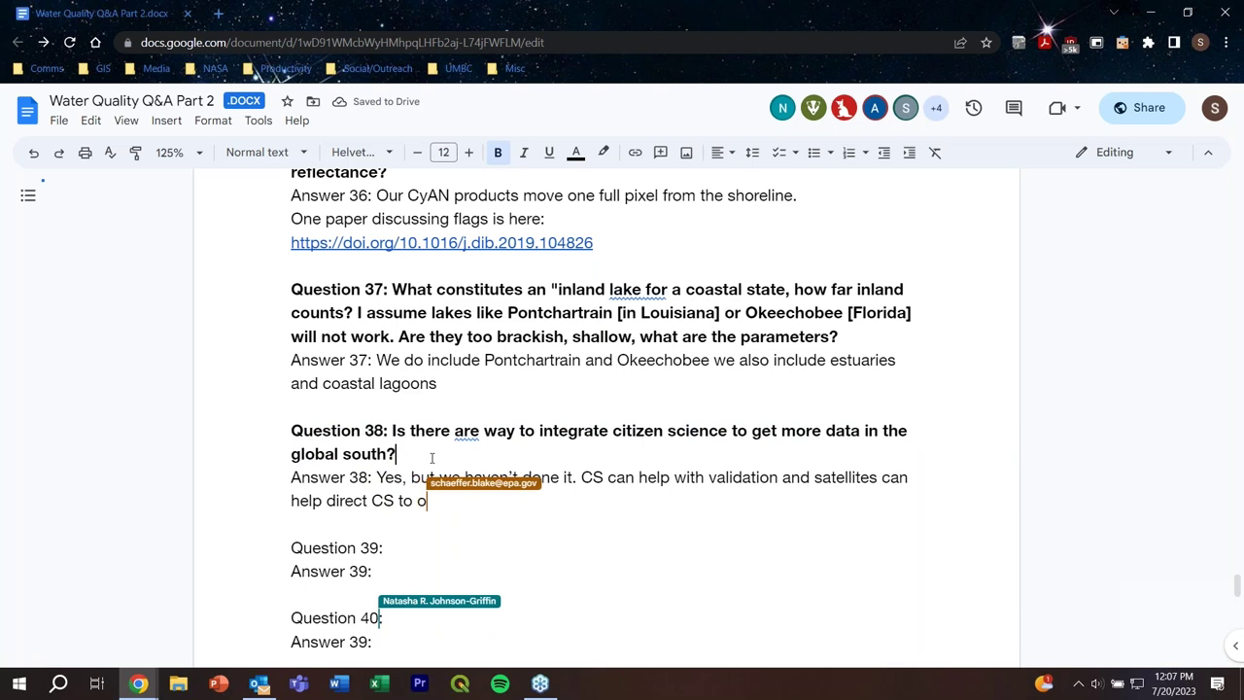
Step: Make the empty "Question 39:" and "Question 40:" headings bold
left_click(377, 573)
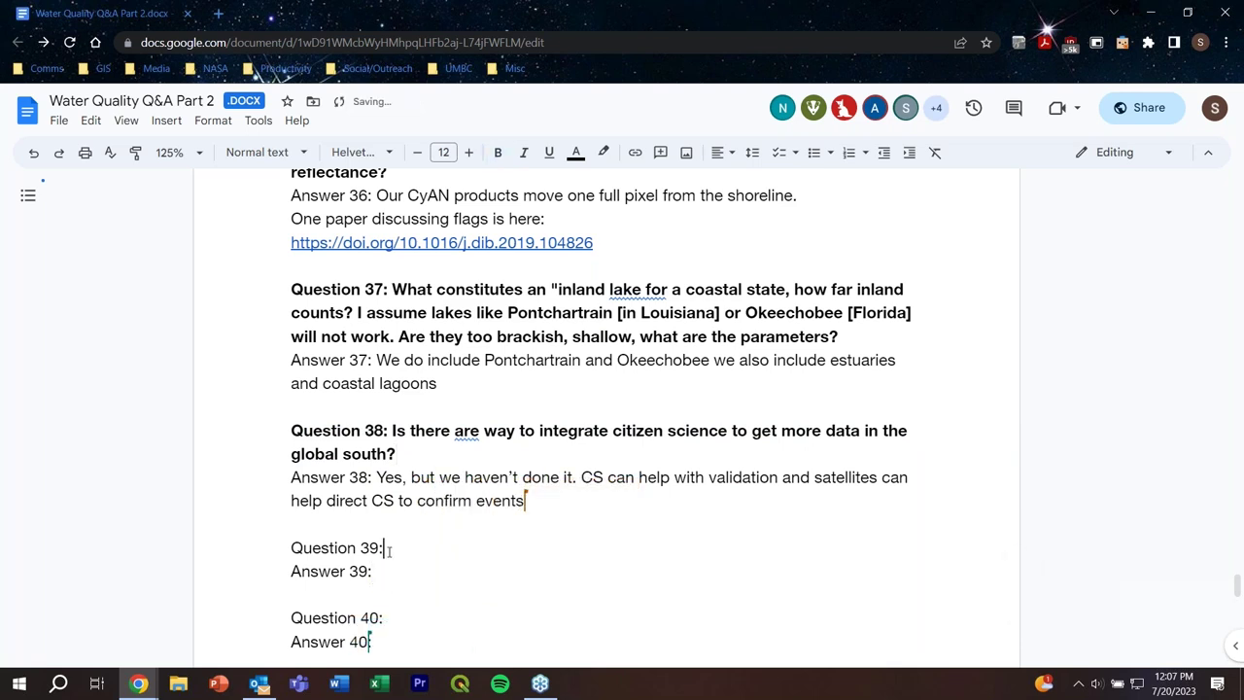
left_click_drag(391, 619, 399, 619)
left_click(397, 620)
left_click(385, 646)
left_click_drag(406, 547, 249, 558)
key("ctrl+b")
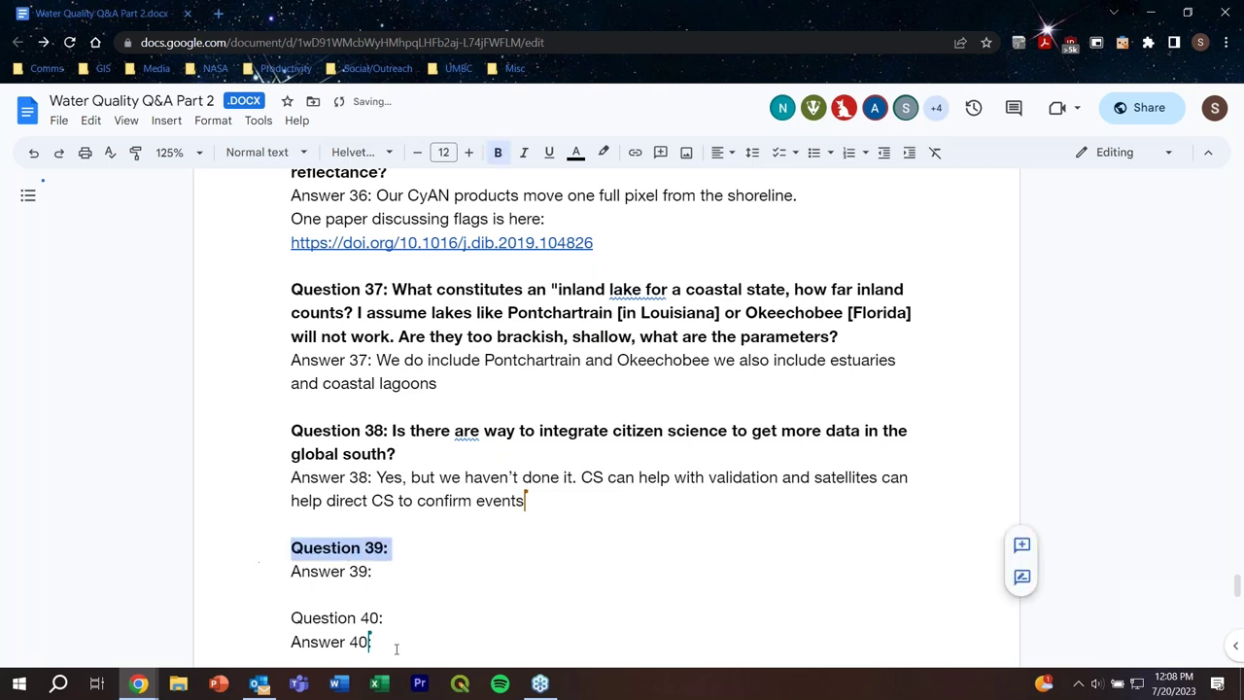
left_click_drag(387, 617, 279, 624)
key("ctrl+b")
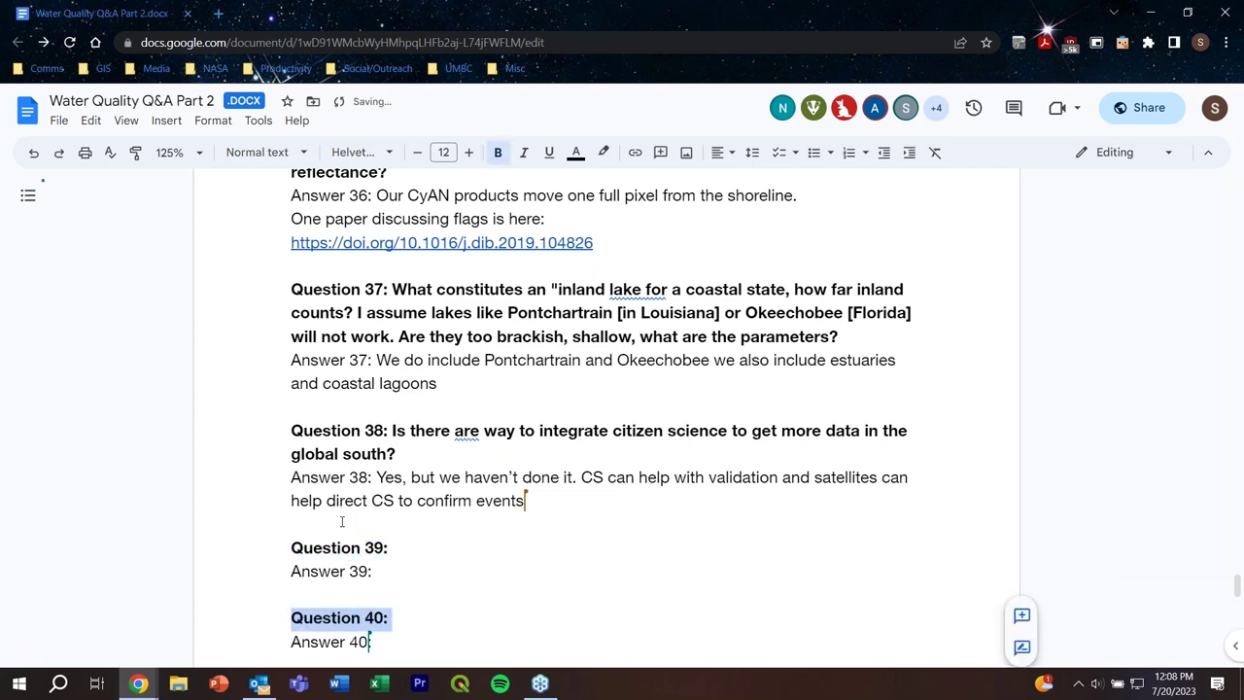
left_click(406, 453)
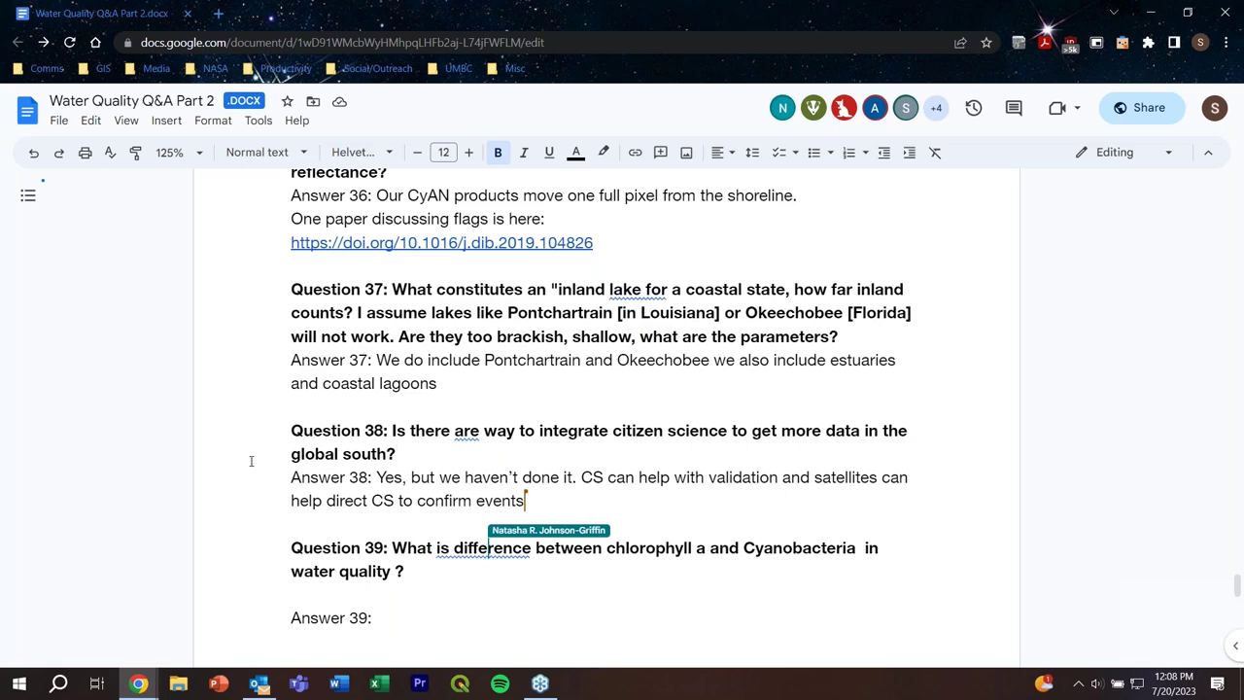
Step: Begin Answer 39 with "Chlorophyll-a is present in all algae"
scroll(252, 486, "down", 3)
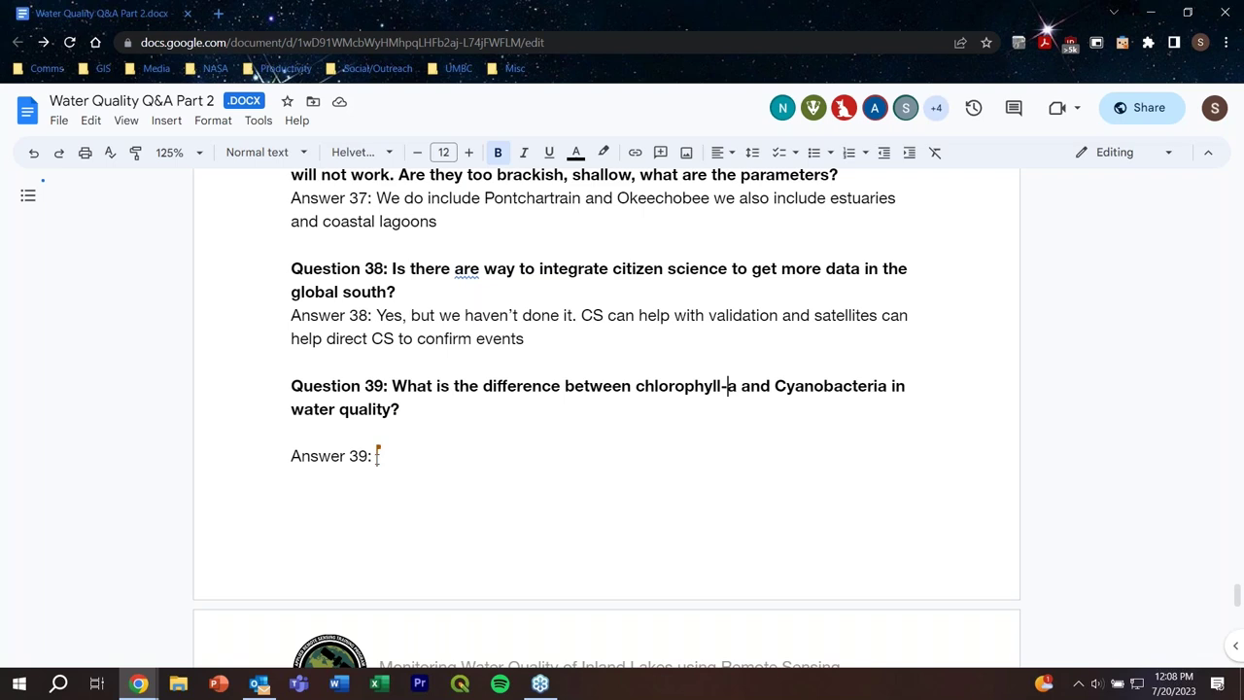
left_click(574, 519)
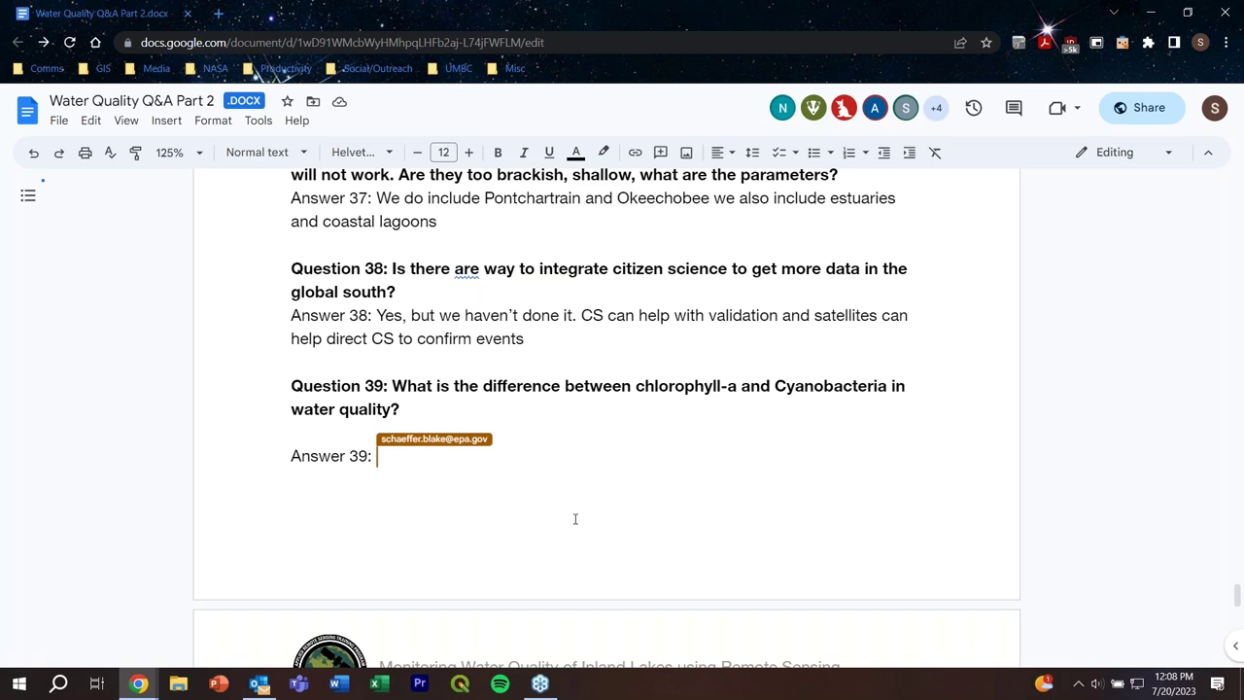
type("Ch")
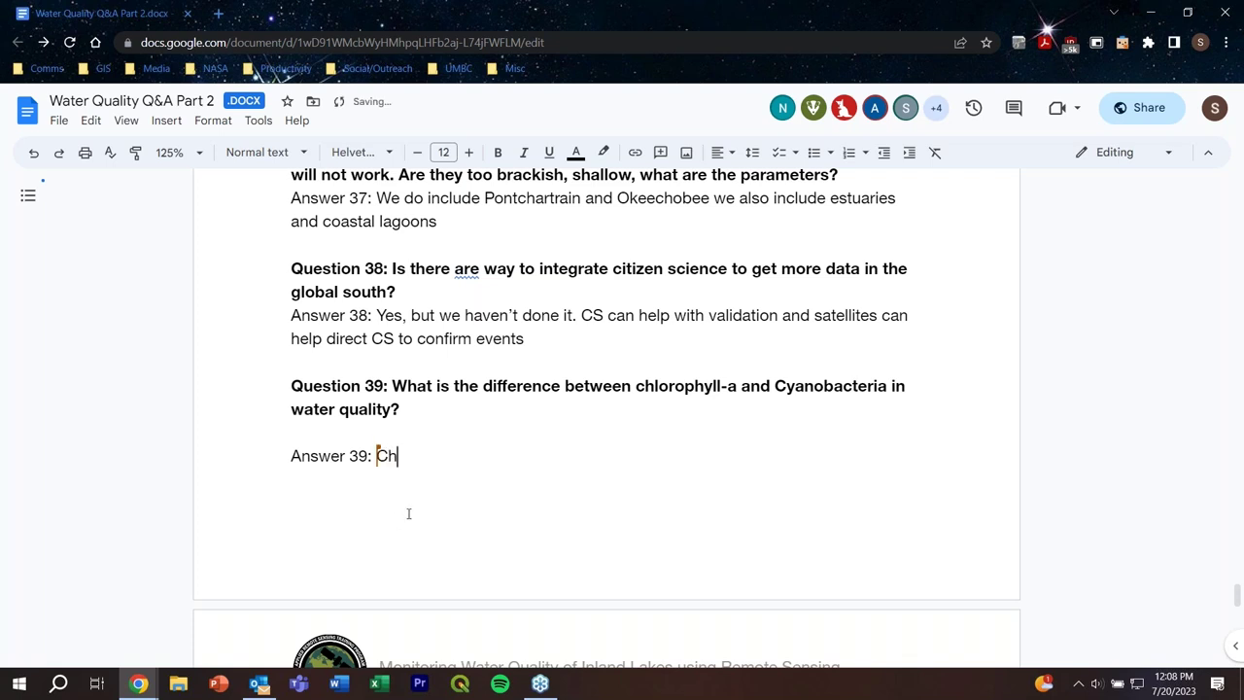
type("lorophyll-a is present in all algae")
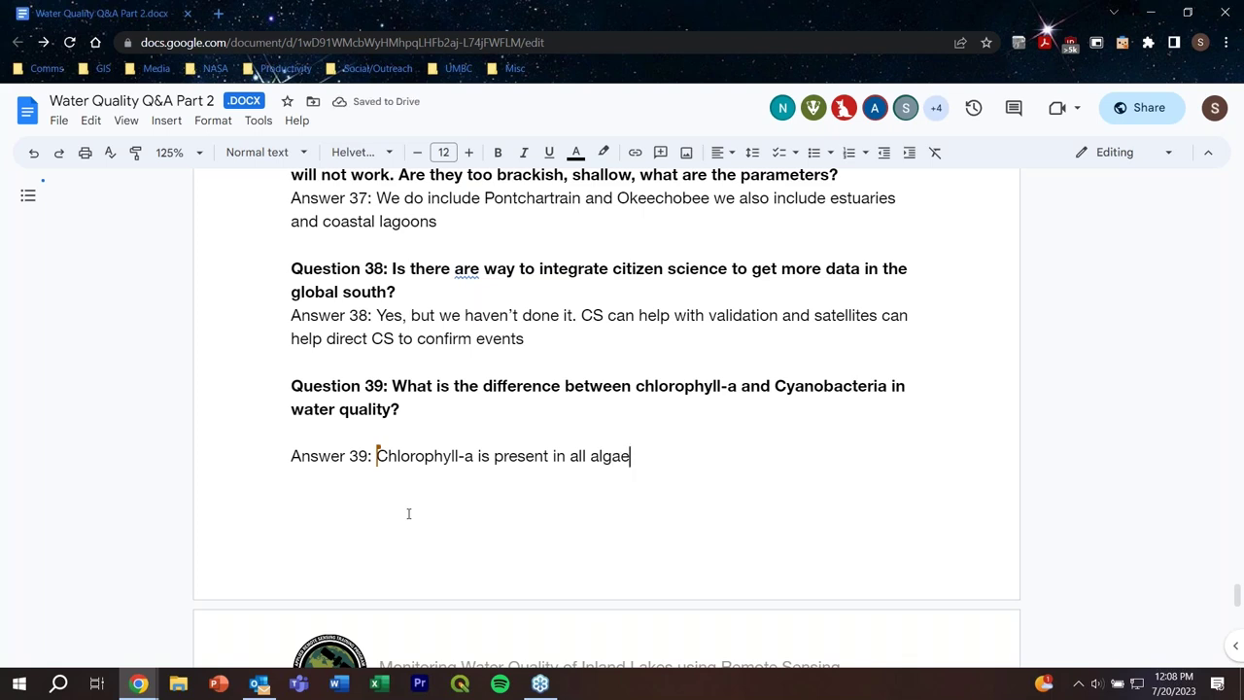
Step: Add a second sentence to Answer 39: "We focus on cyanobacteria due to the potential for toxicity"
type(". We focus ")
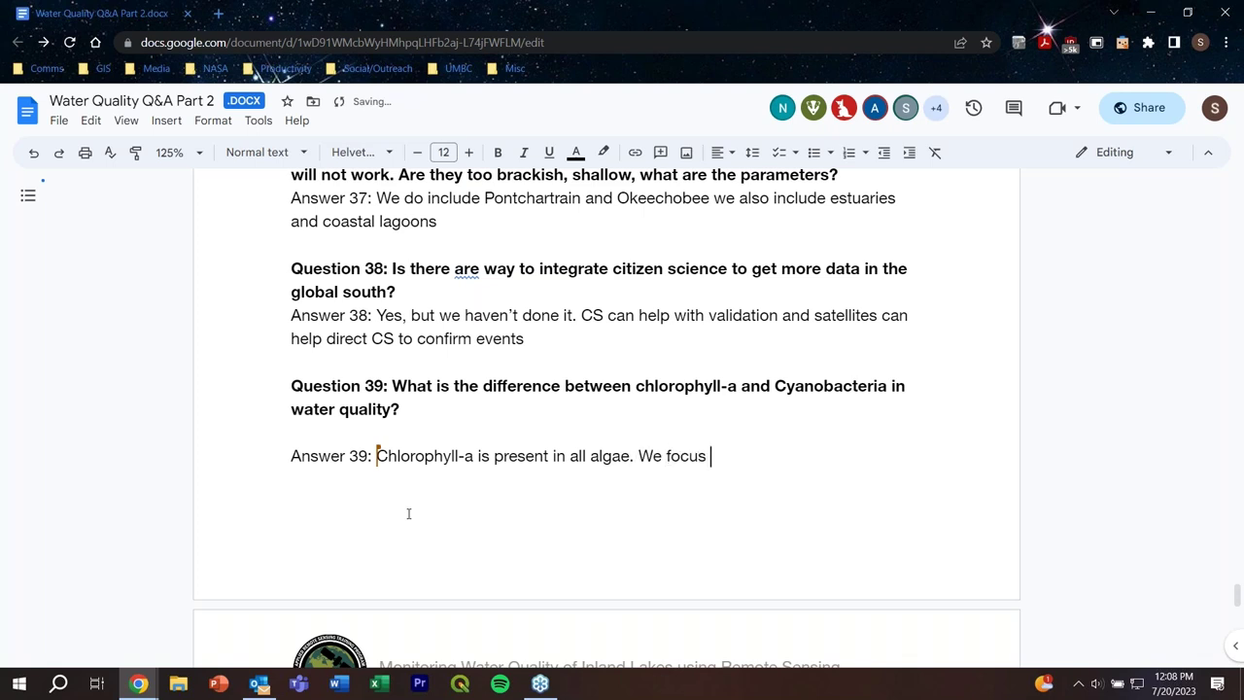
type("on cyanobacteria ")
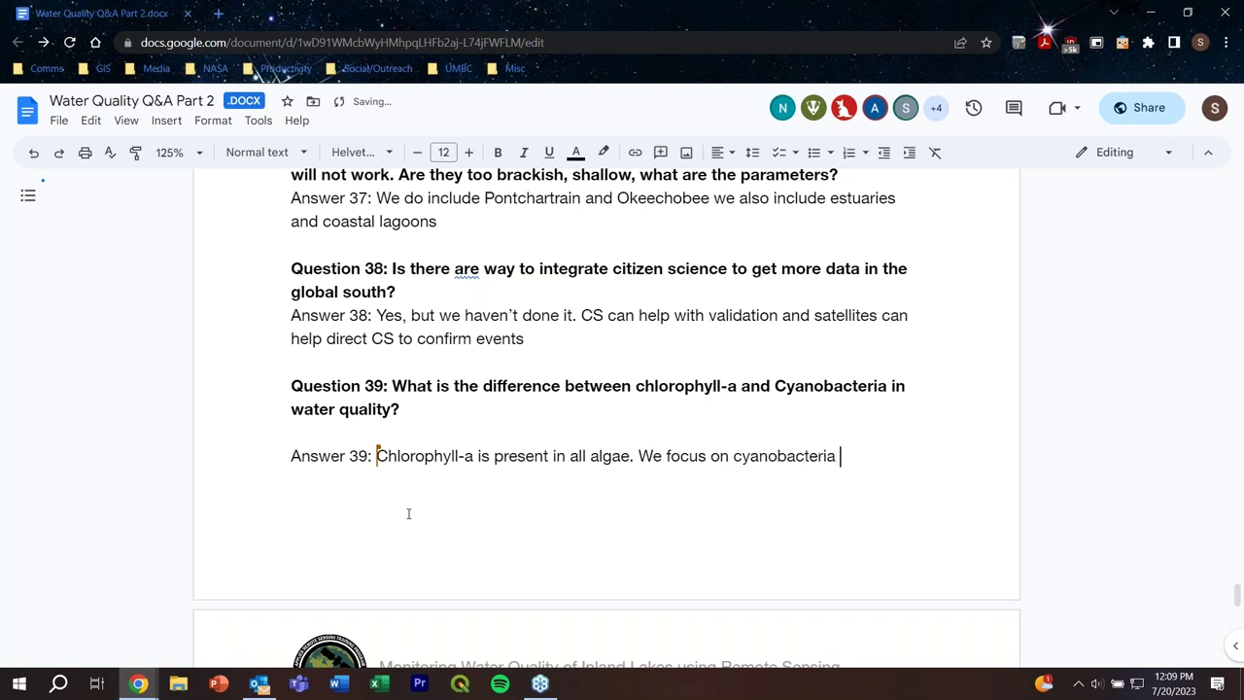
type("due to the ")
type("po")
type("tential fo")
type("r ")
type("tox")
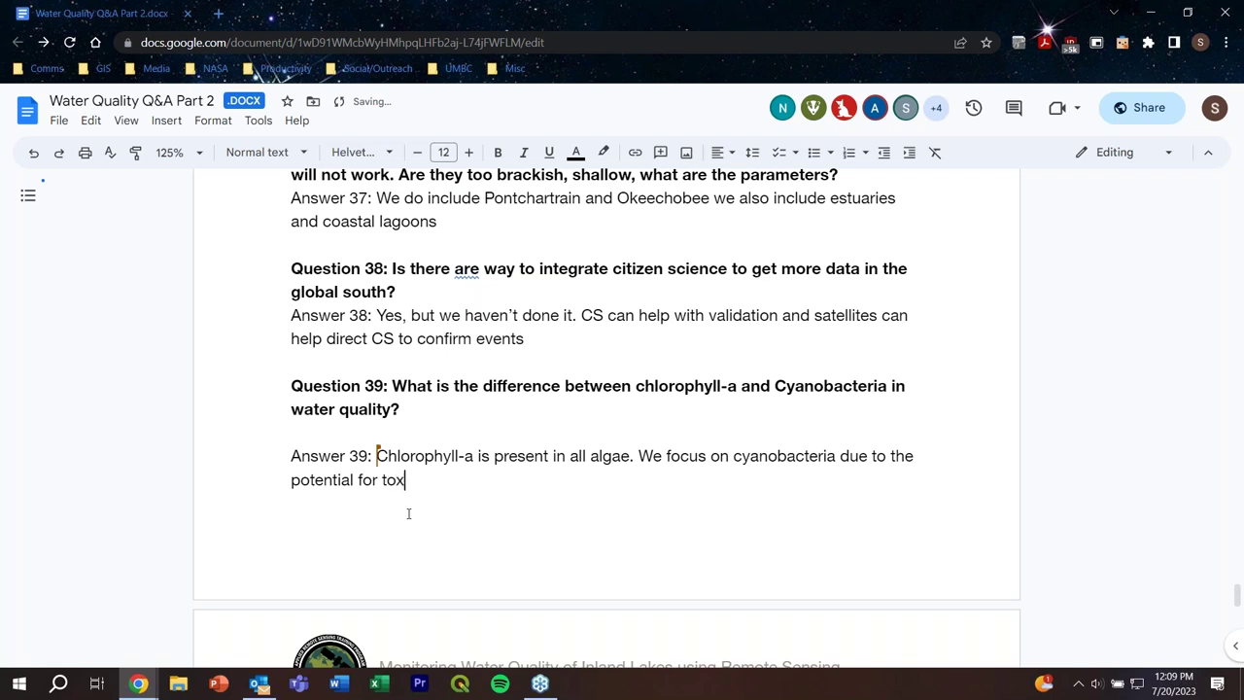
type("icity.")
key("BackSpace")
Step: Correct the lowercase "is" before "phycocyanin" in Question 40 to "Is" using the suggested grammar correction
scroll(242, 517, "down", 5)
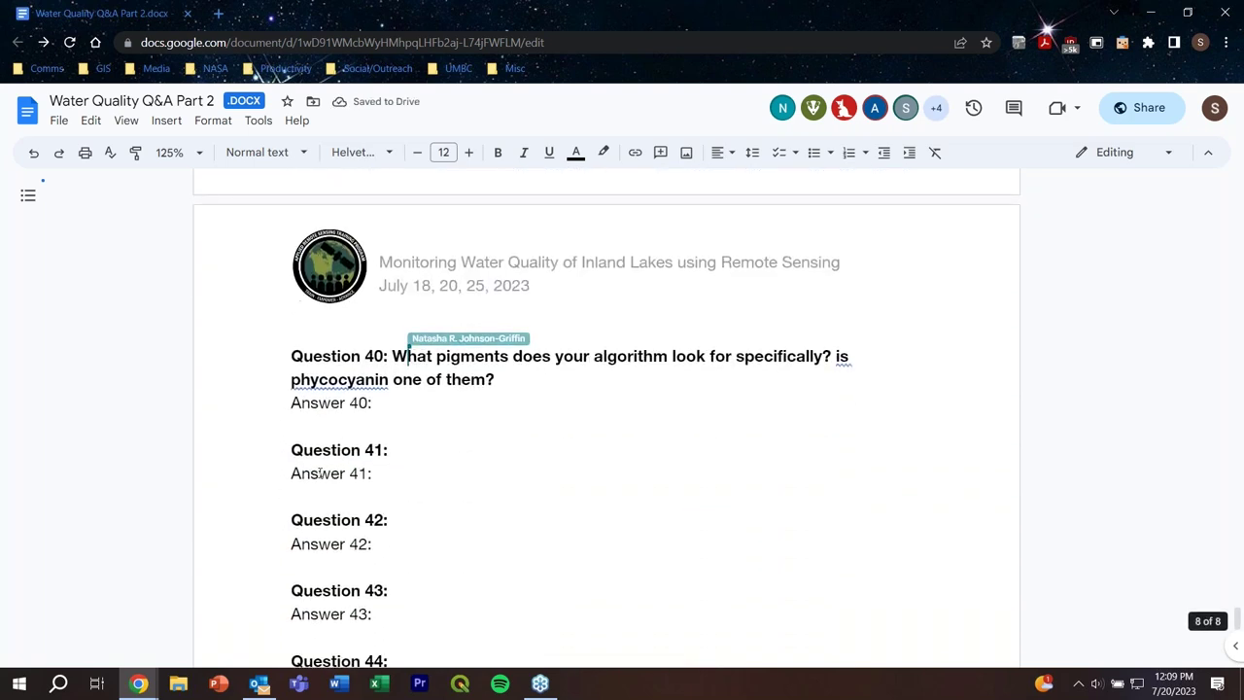
left_click(529, 380)
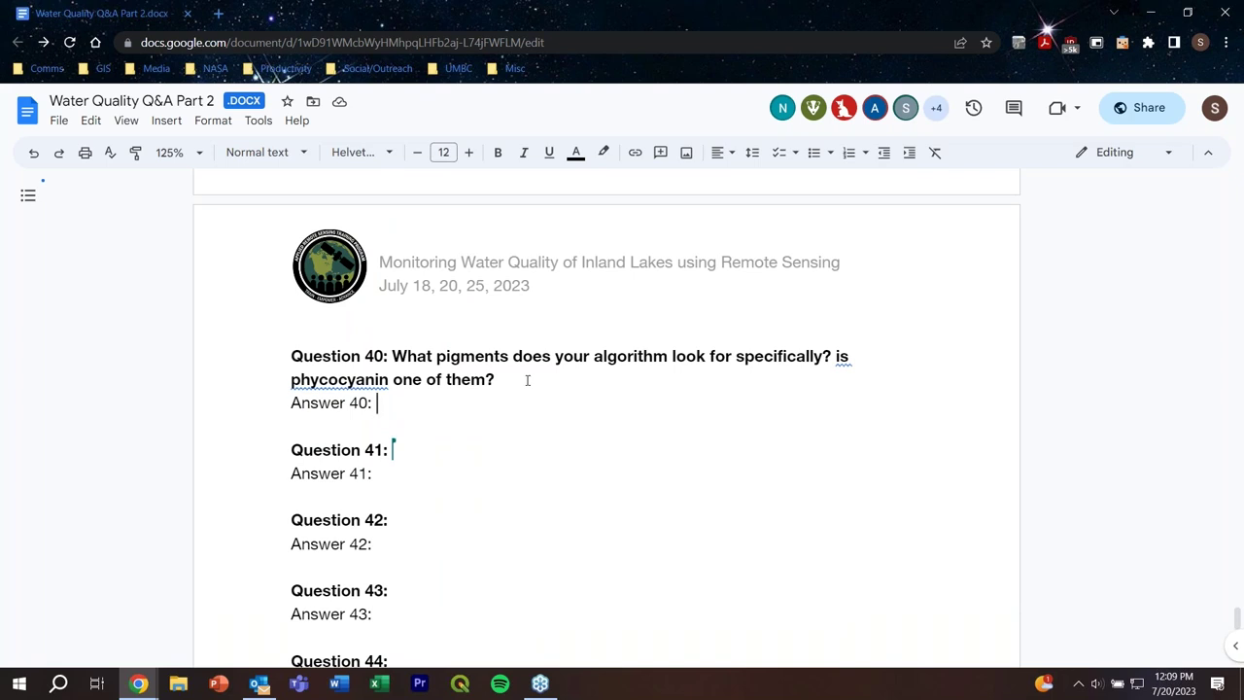
left_click(376, 379)
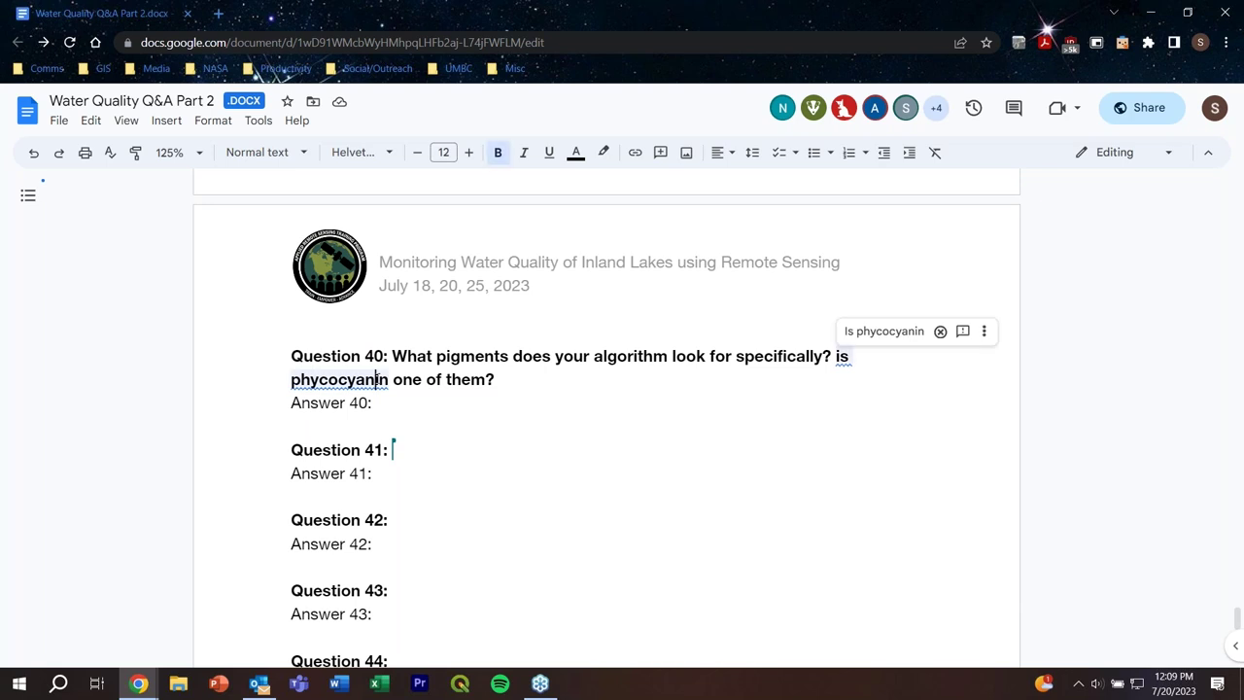
left_click(884, 332)
Step: Enter Answer 40 as "The algorithm is sensitive to phycocyanin."
left_click(443, 396)
type("The al")
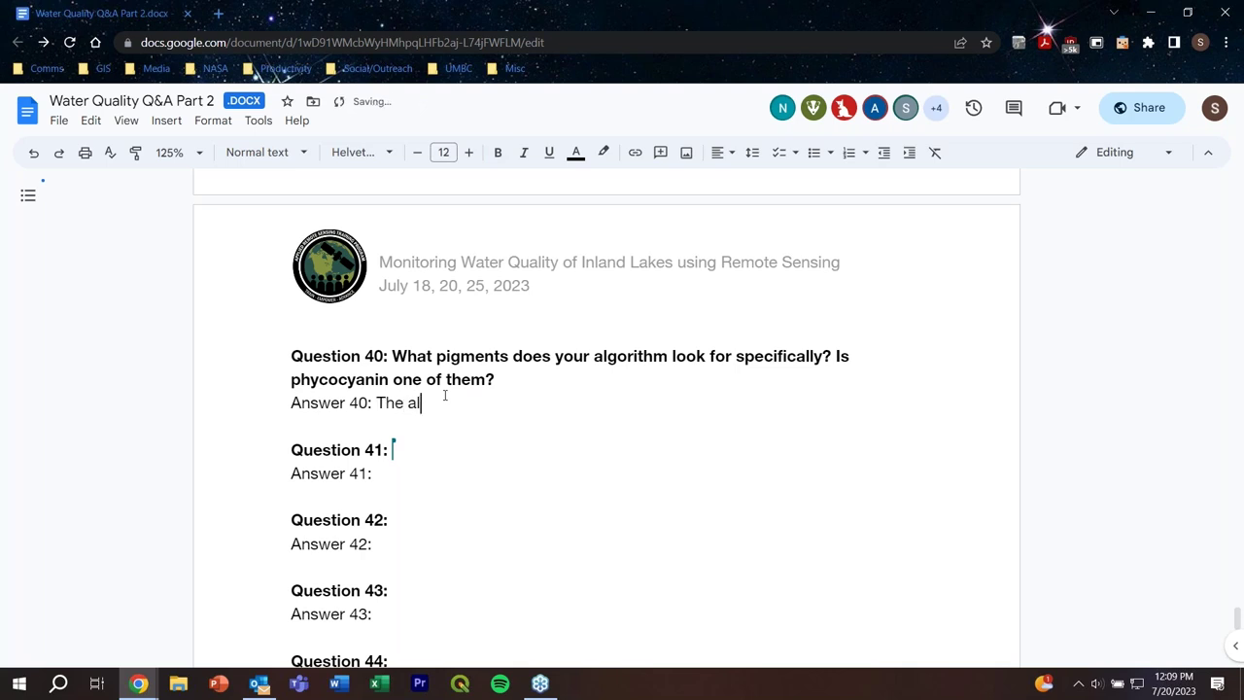
type("gorithm is sens")
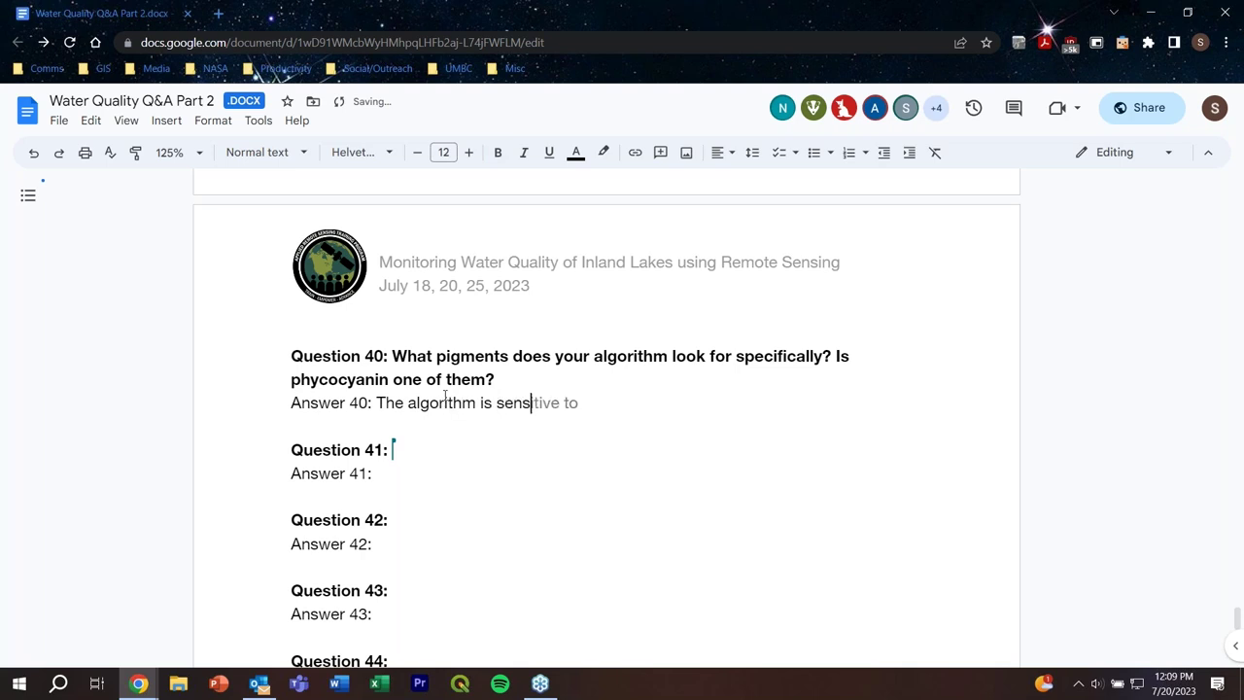
key("Tab")
type("Phycocy")
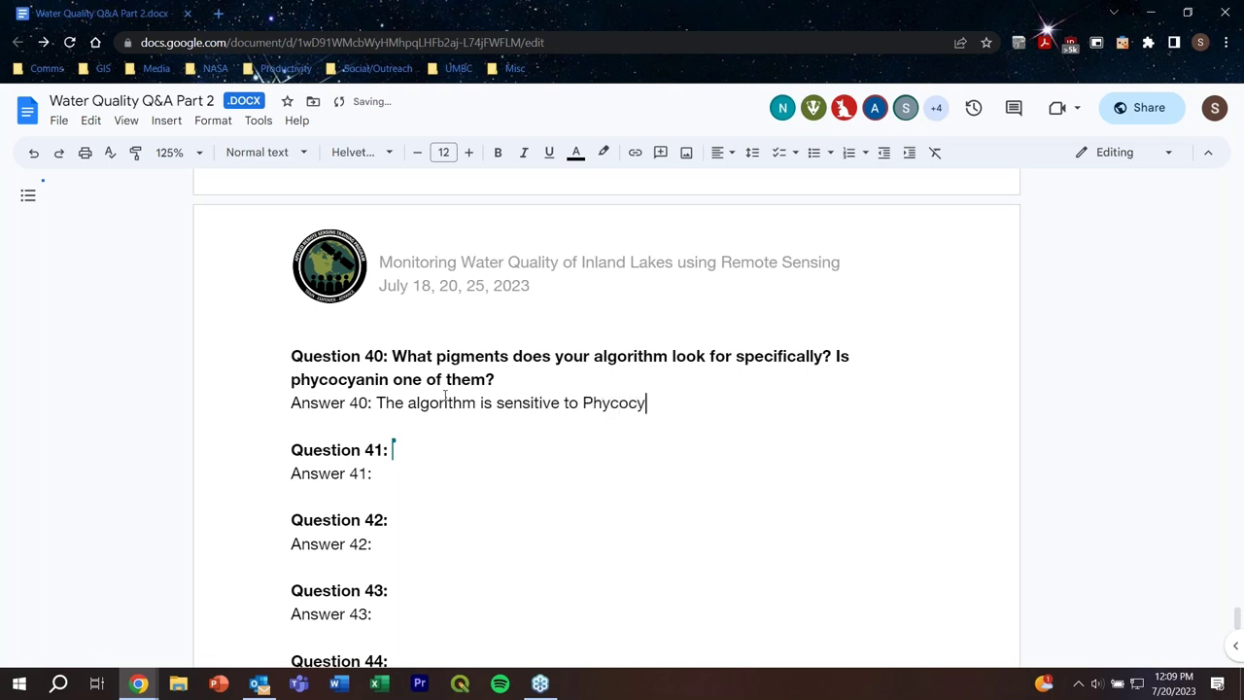
type("anin.")
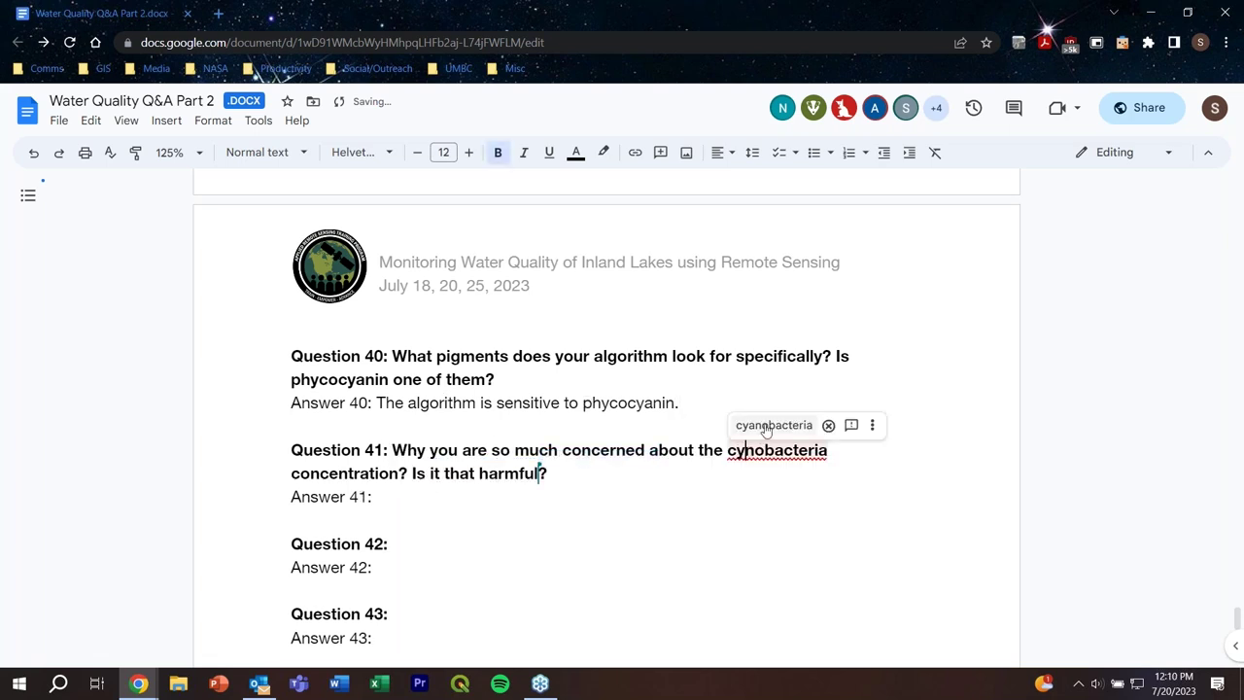
Step: Correct the misspelled "cynobacteria" in Question 41 to "cyanobacteria" and place the text cursor in Answer 43
left_click(384, 497)
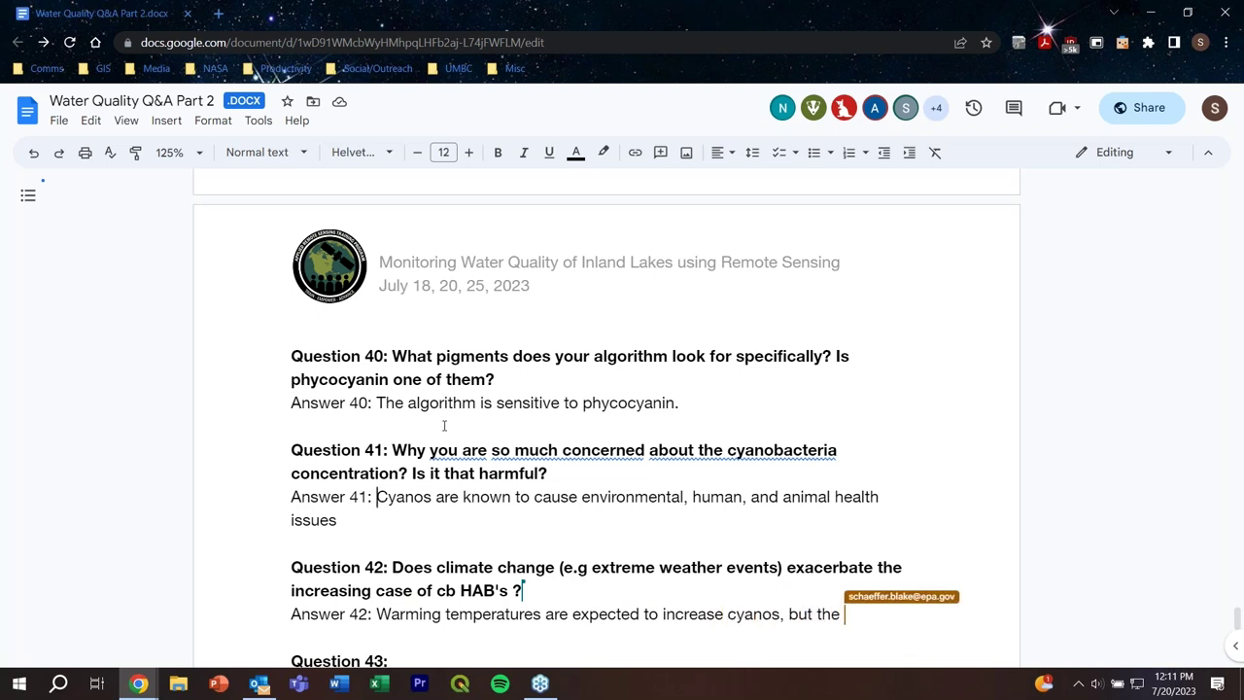
scroll(444, 425, "down", 2)
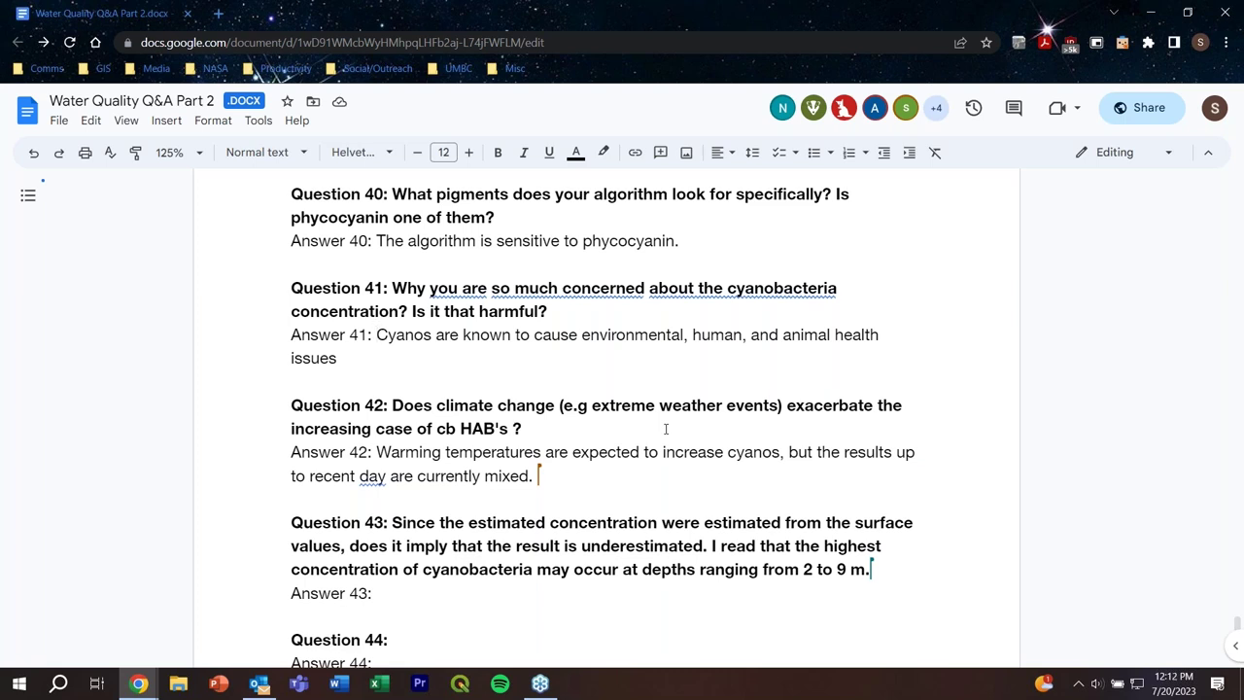
scroll(781, 654, "down", 2)
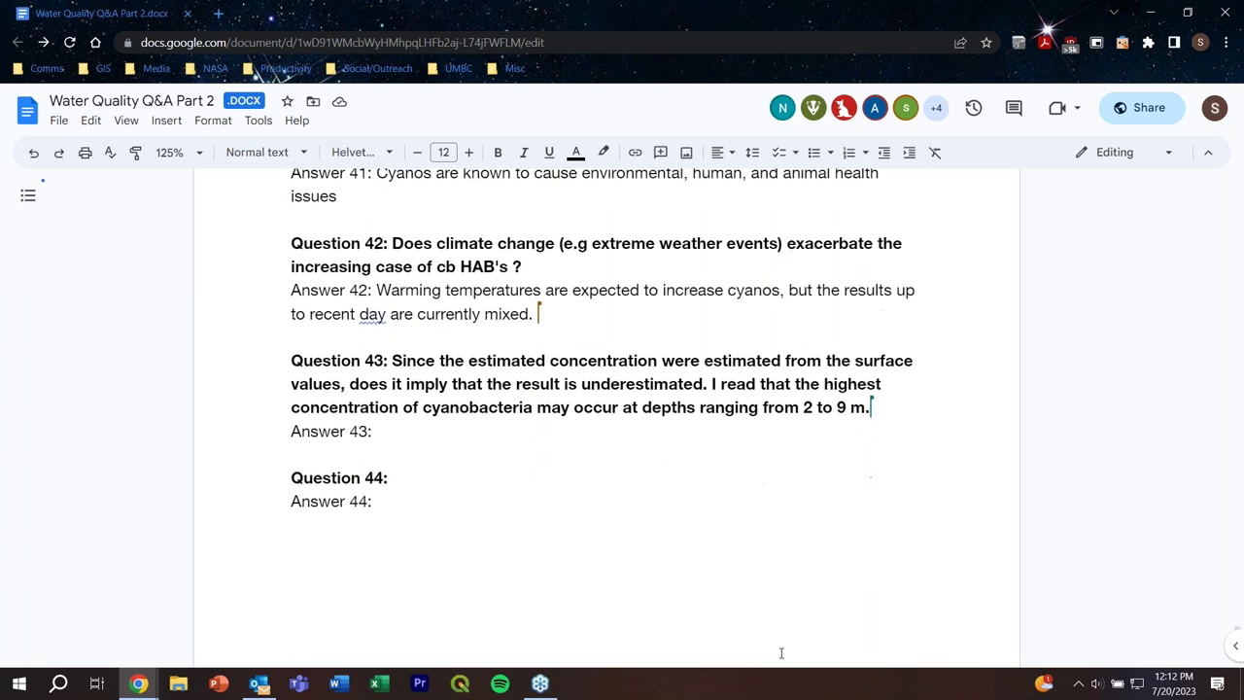
left_click(452, 438)
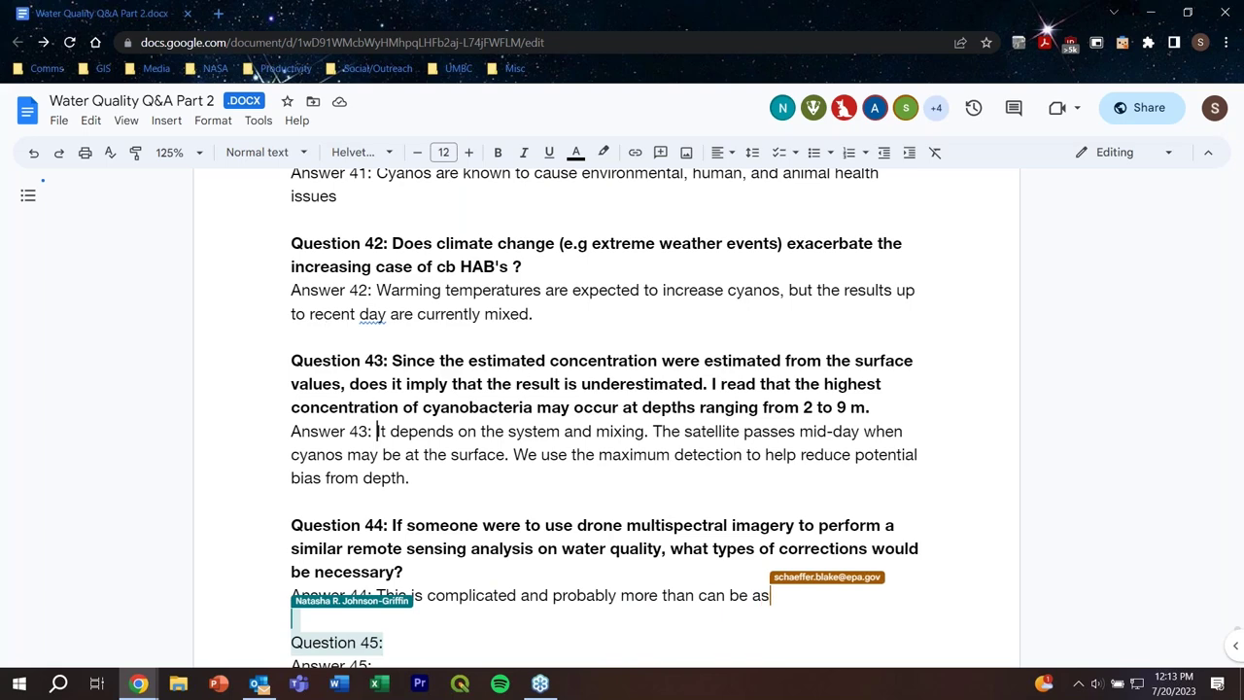
scroll(772, 548, "down", 3)
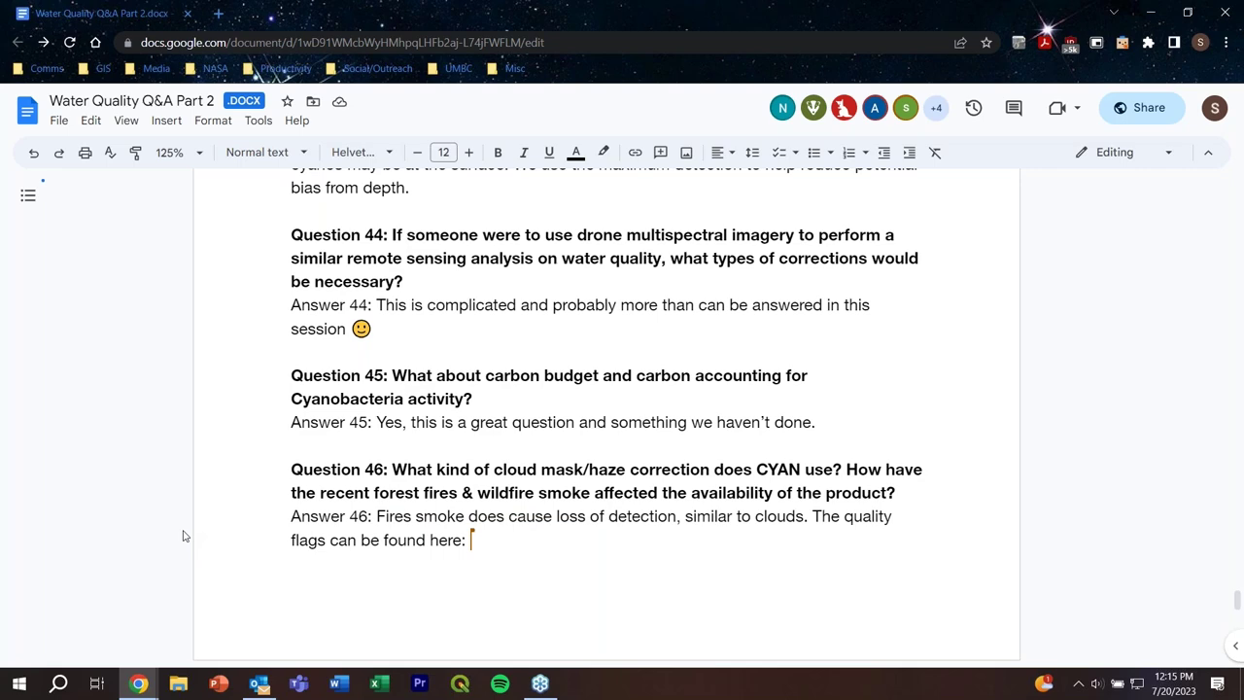
scroll(183, 535, "down", 3)
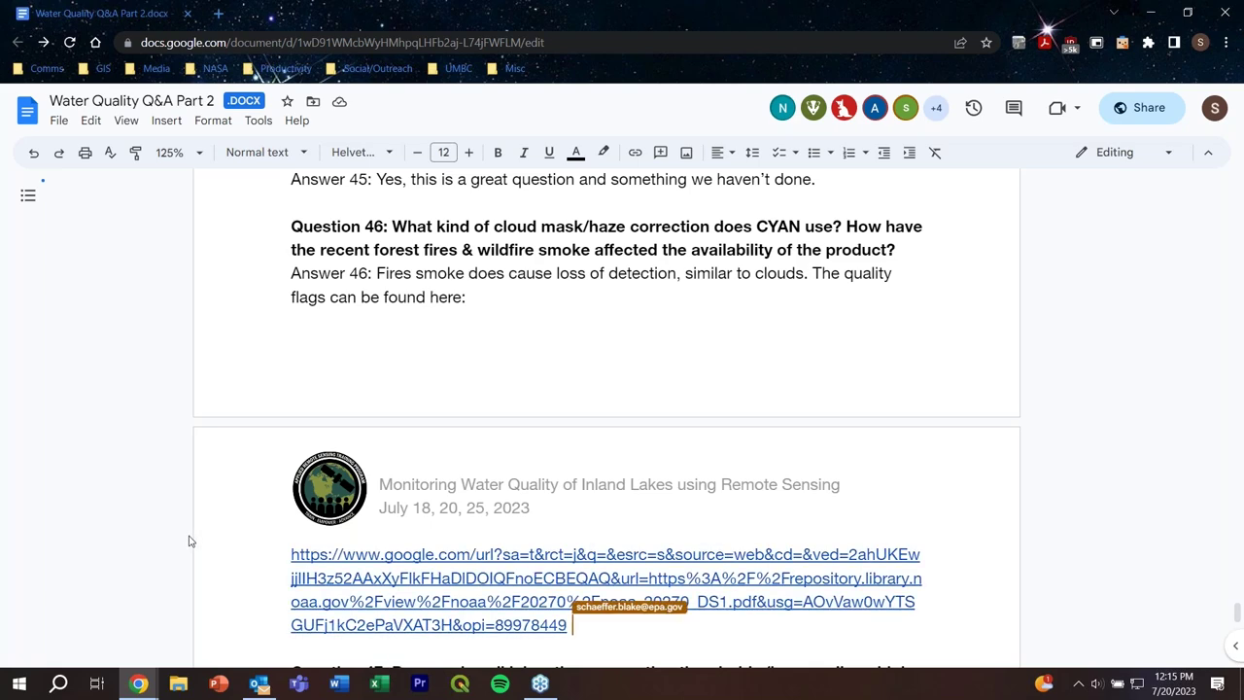
scroll(189, 541, "down", 3)
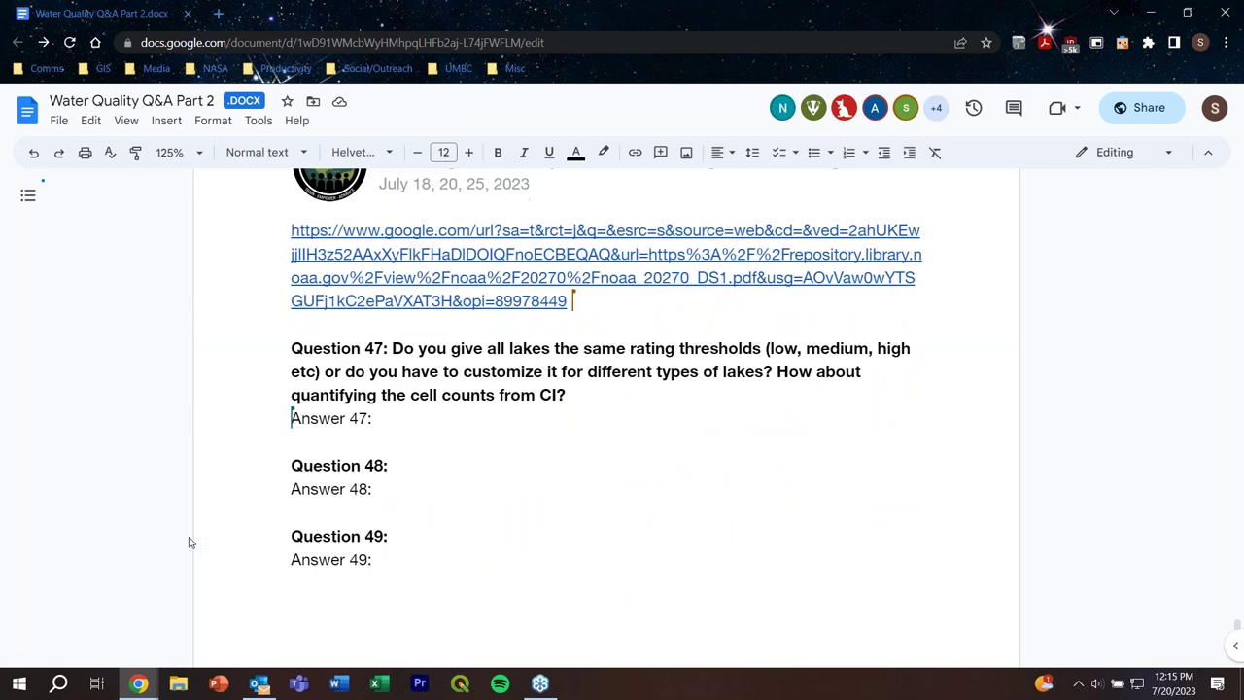
left_click(404, 418)
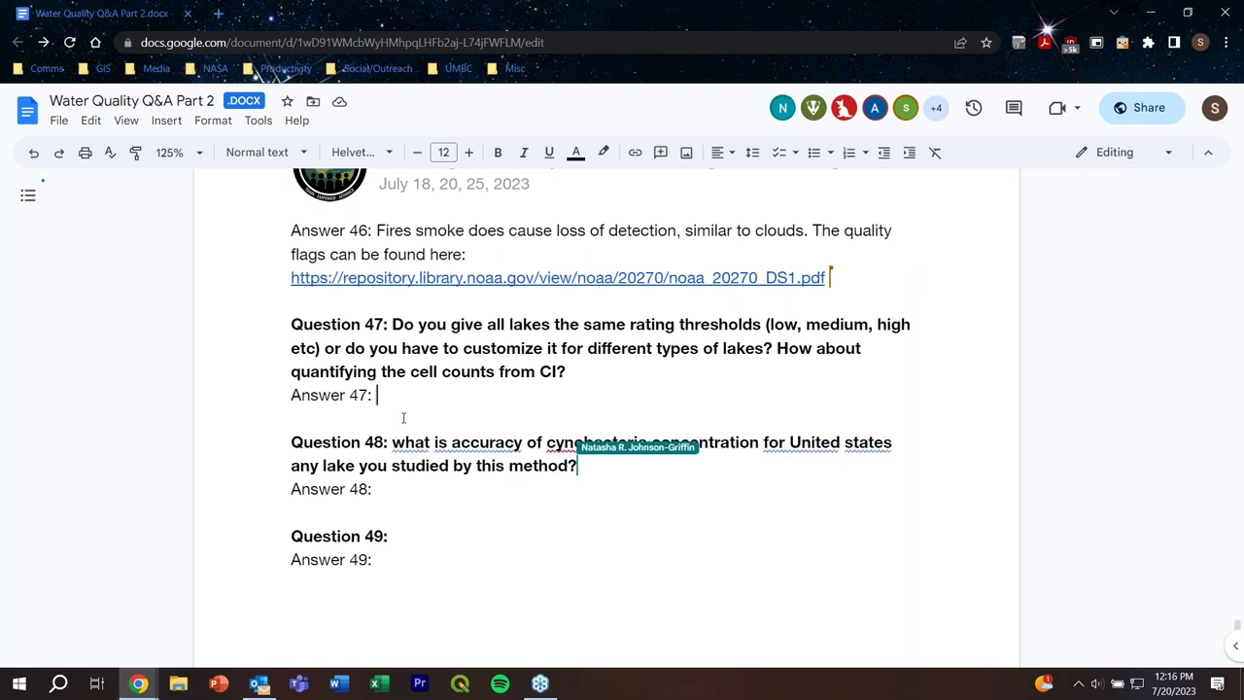
type("We pro")
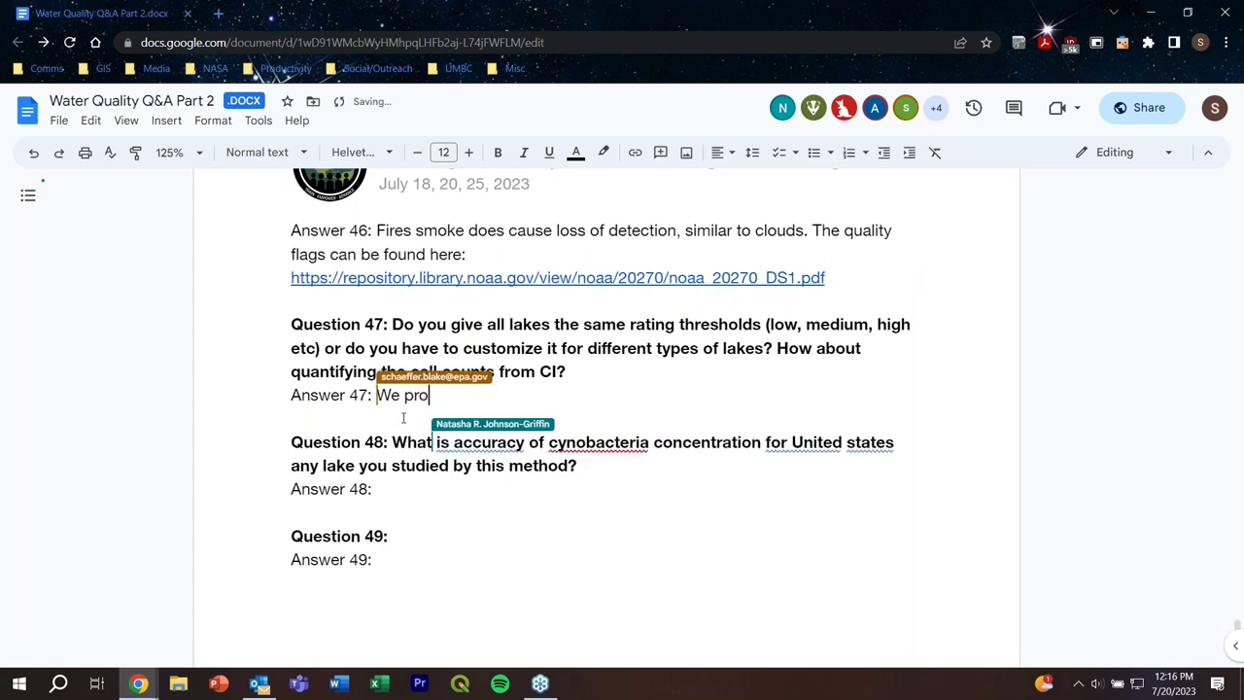
type("vide t")
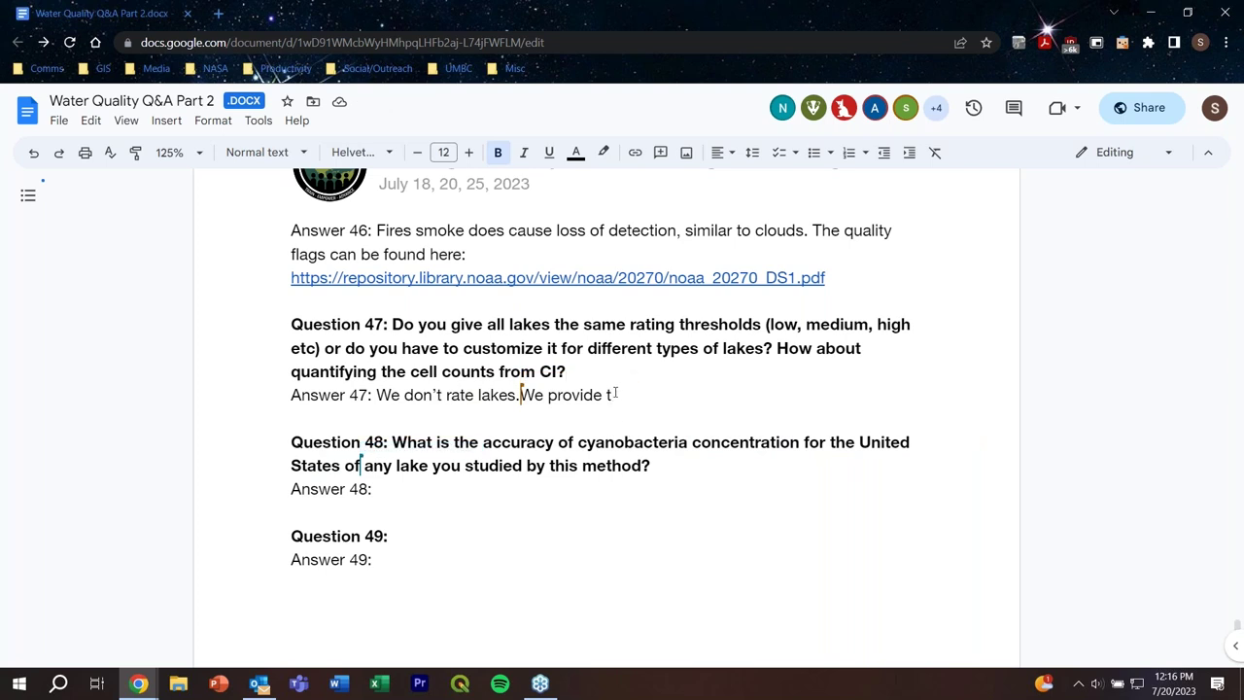
left_click_drag(614, 394, 529, 394)
key("BackSpace")
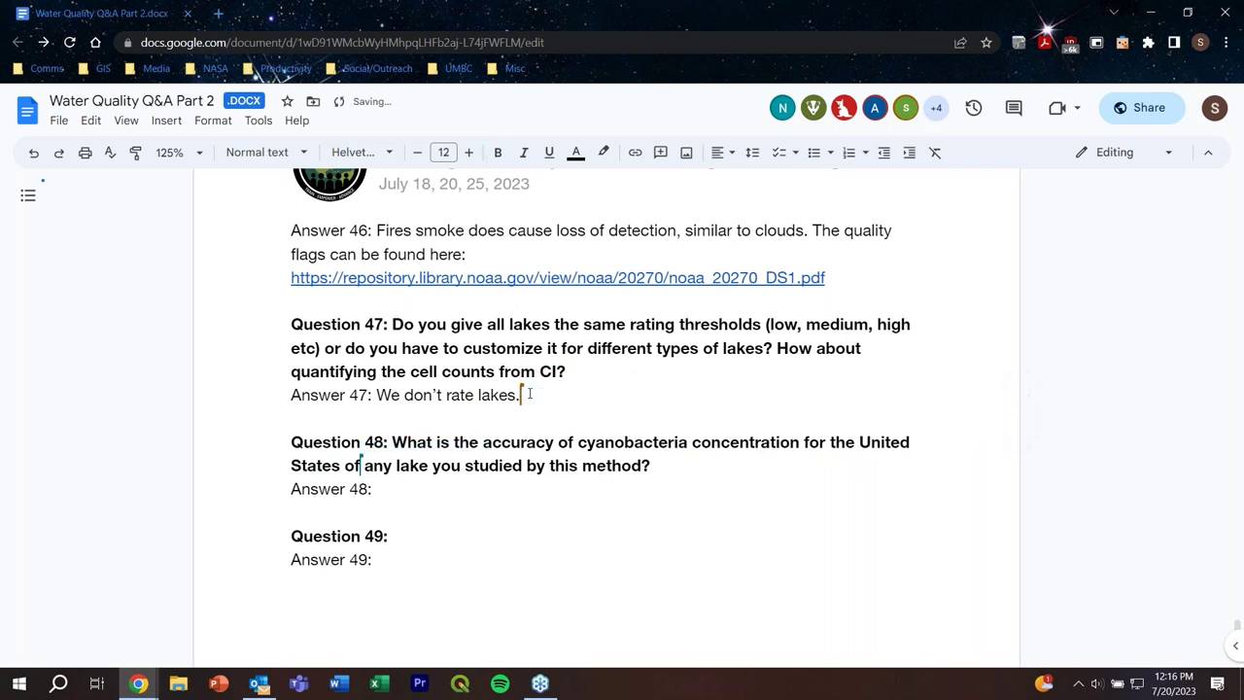
left_click(570, 372)
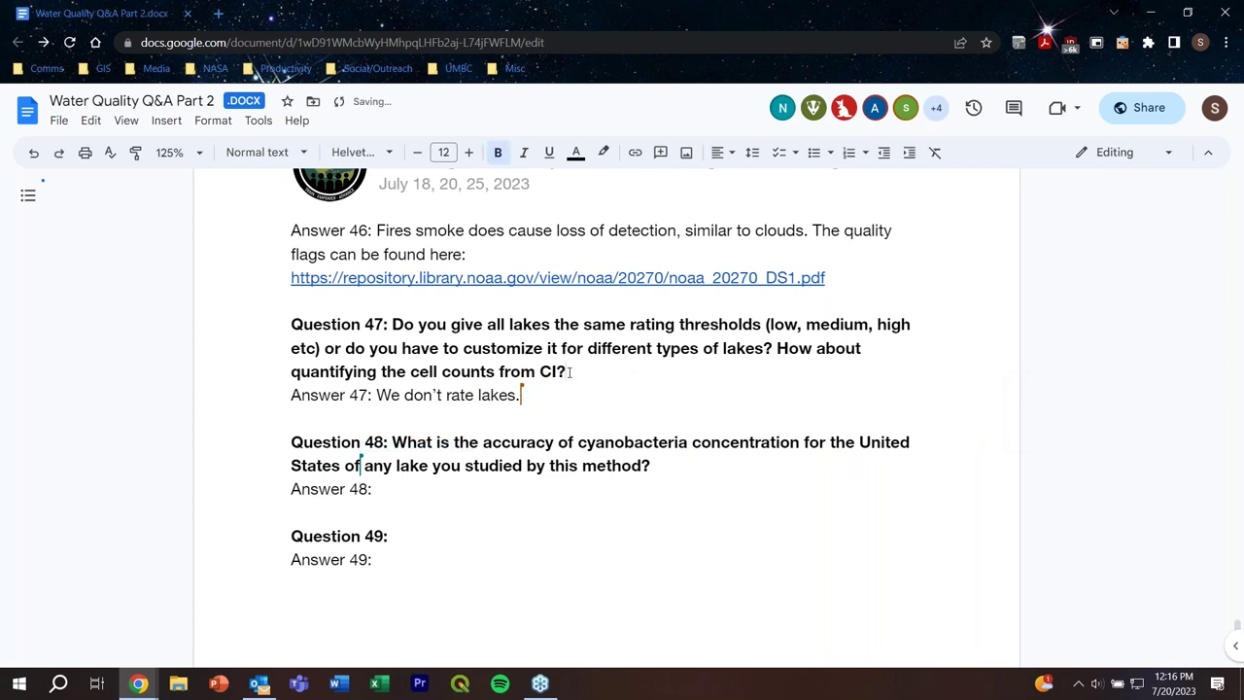